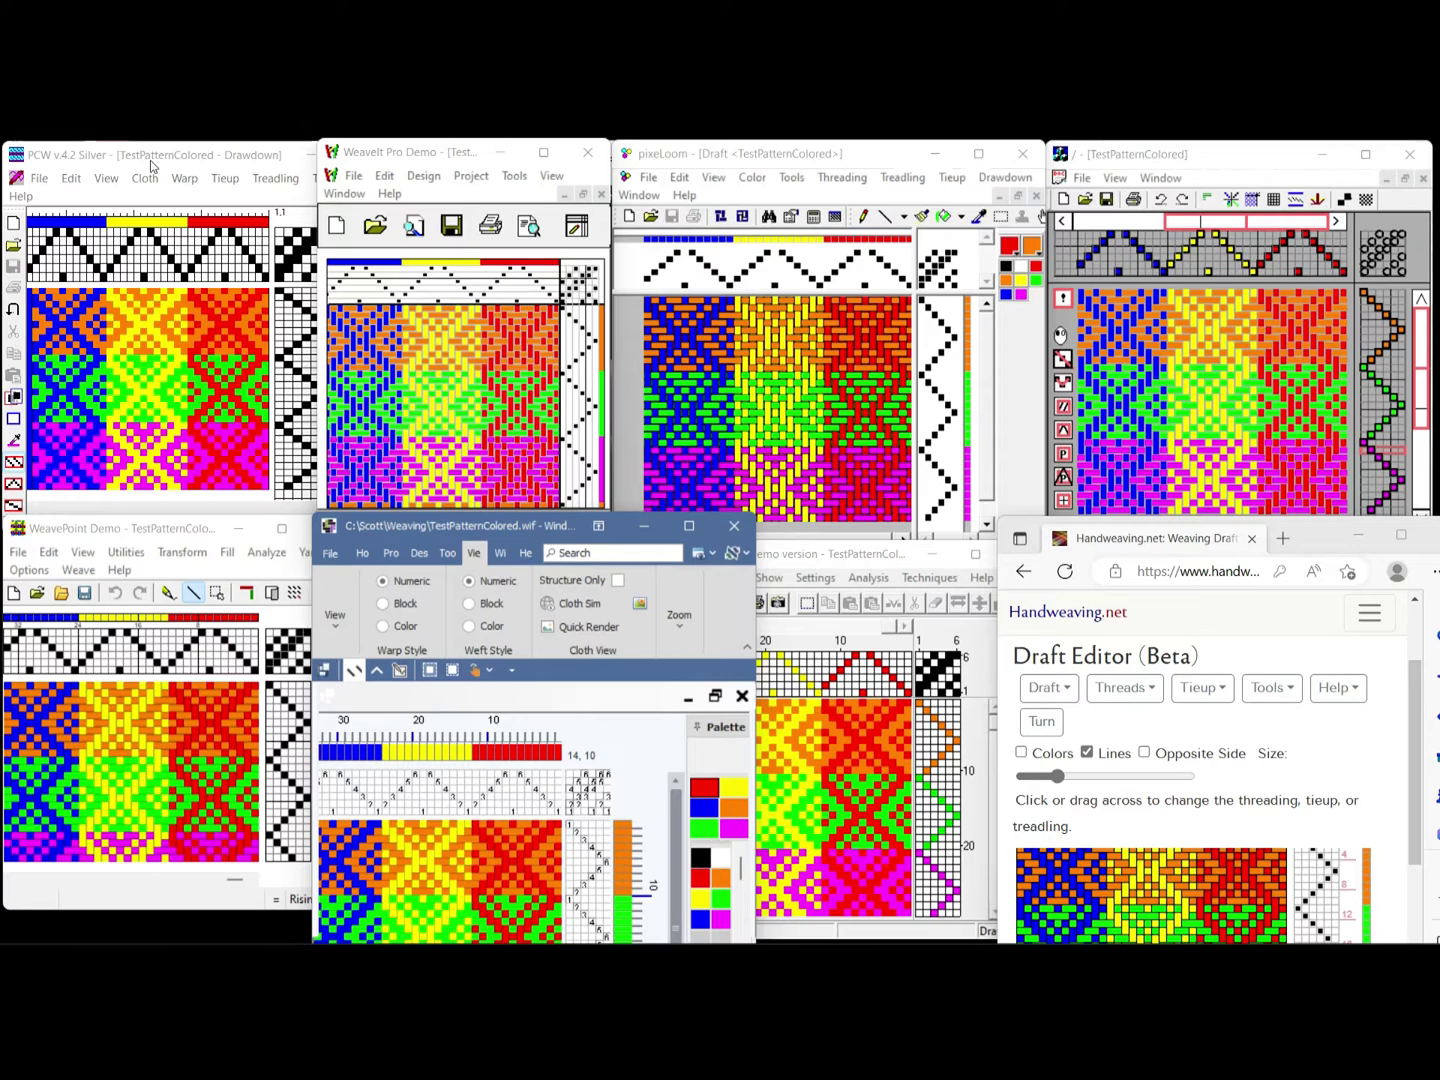
- Bring the WinWeef window and the Handweaving.net Draft Editor window to the front for comparison
mouse_move(530, 163)
left_click(840, 558)
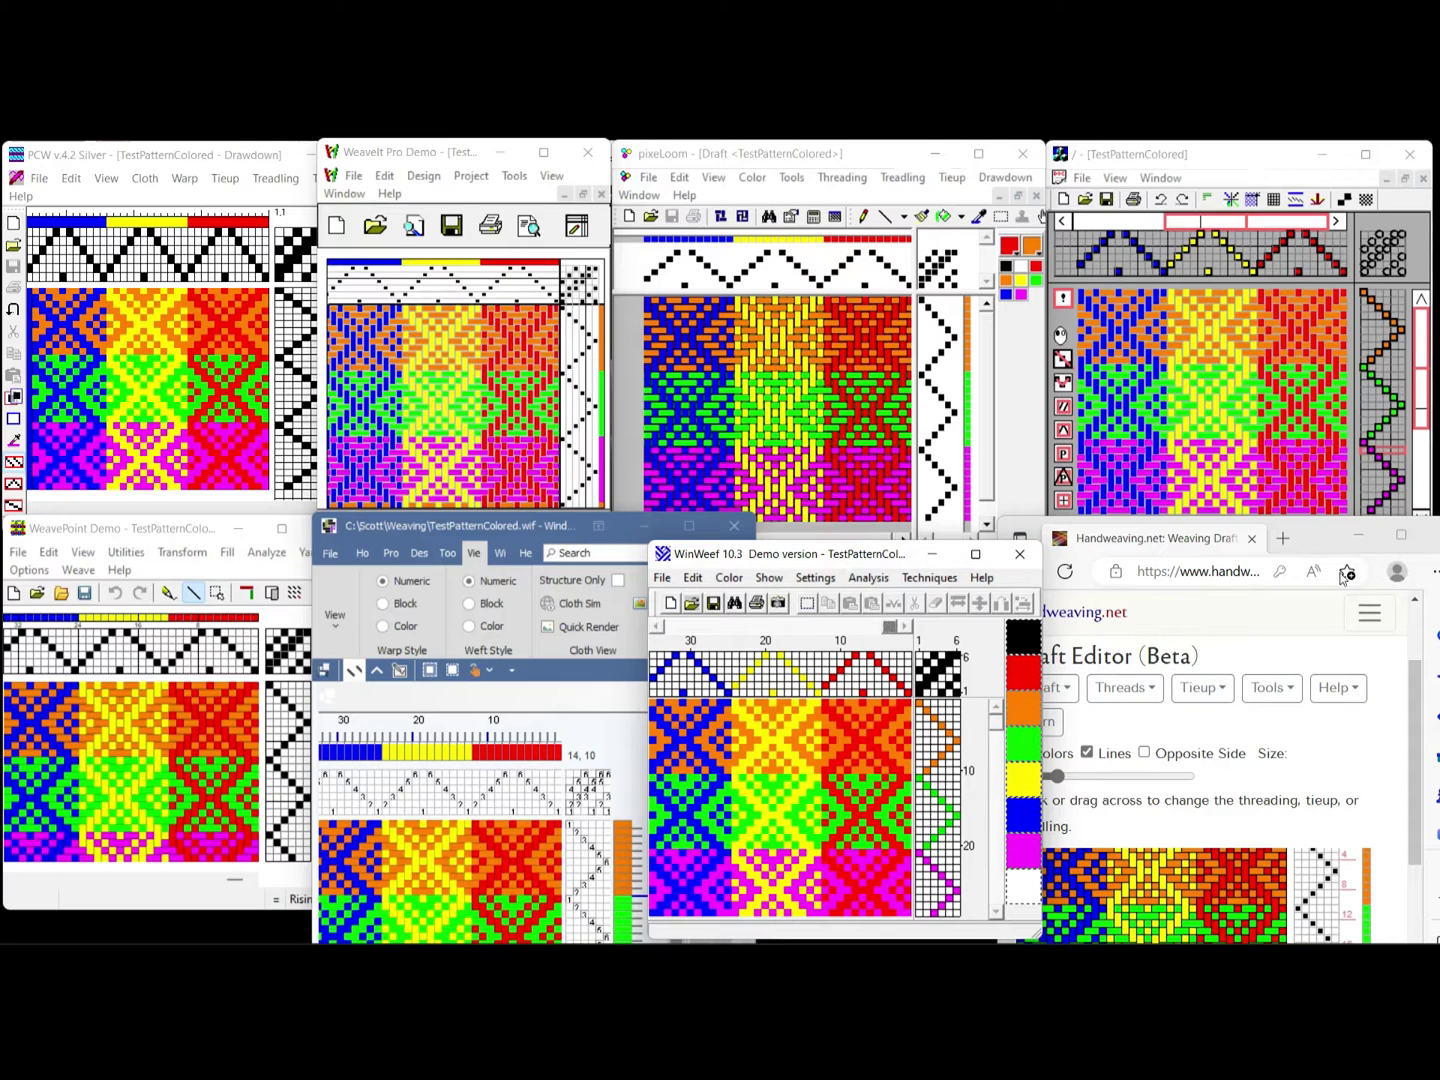
left_click(1318, 540)
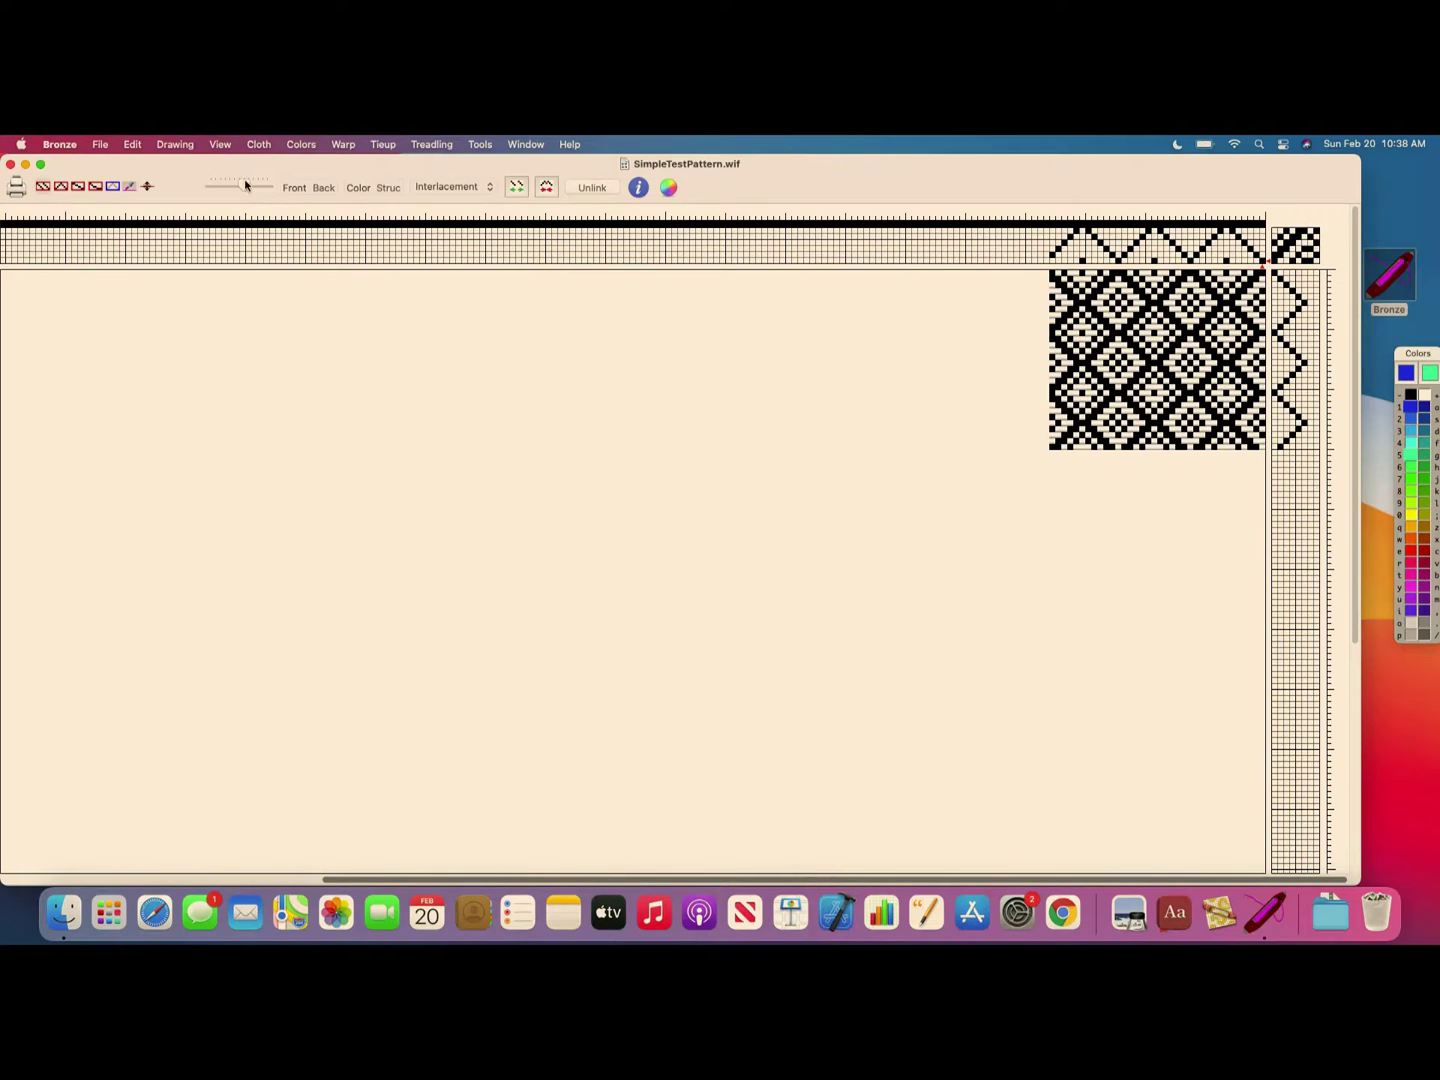
- Enlarge the SimpleTestPattern draft in Bronze to maximum and look at the color editor for the current foreground color
left_click_drag(244, 187, 272, 189)
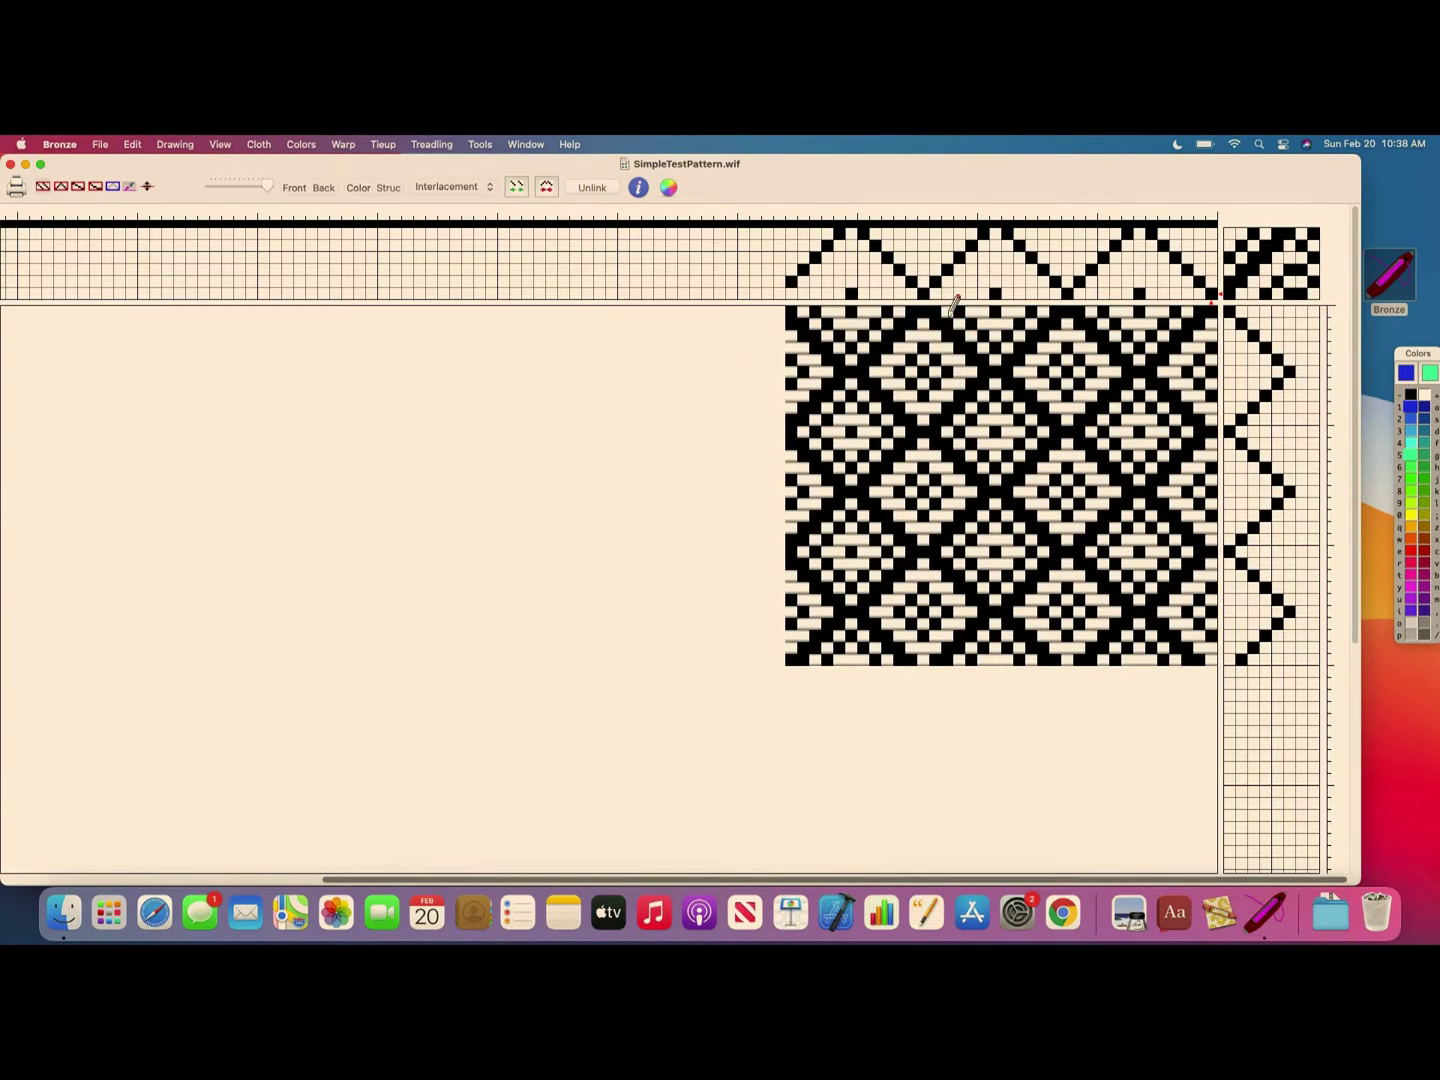
left_click(1405, 375)
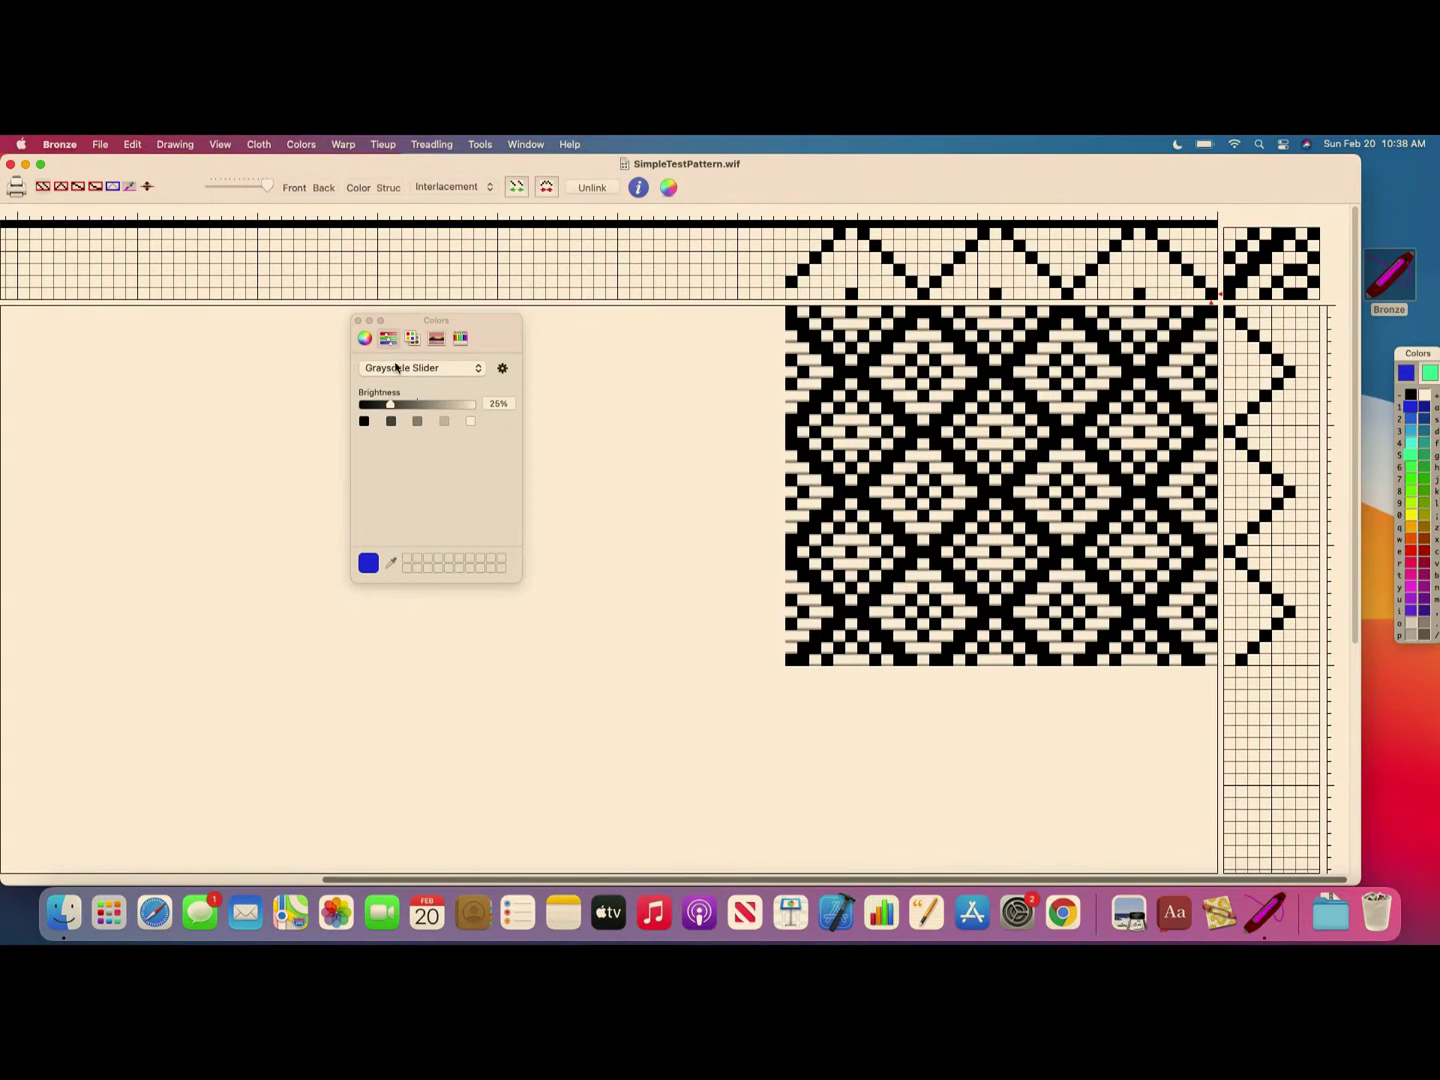
left_click(358, 322)
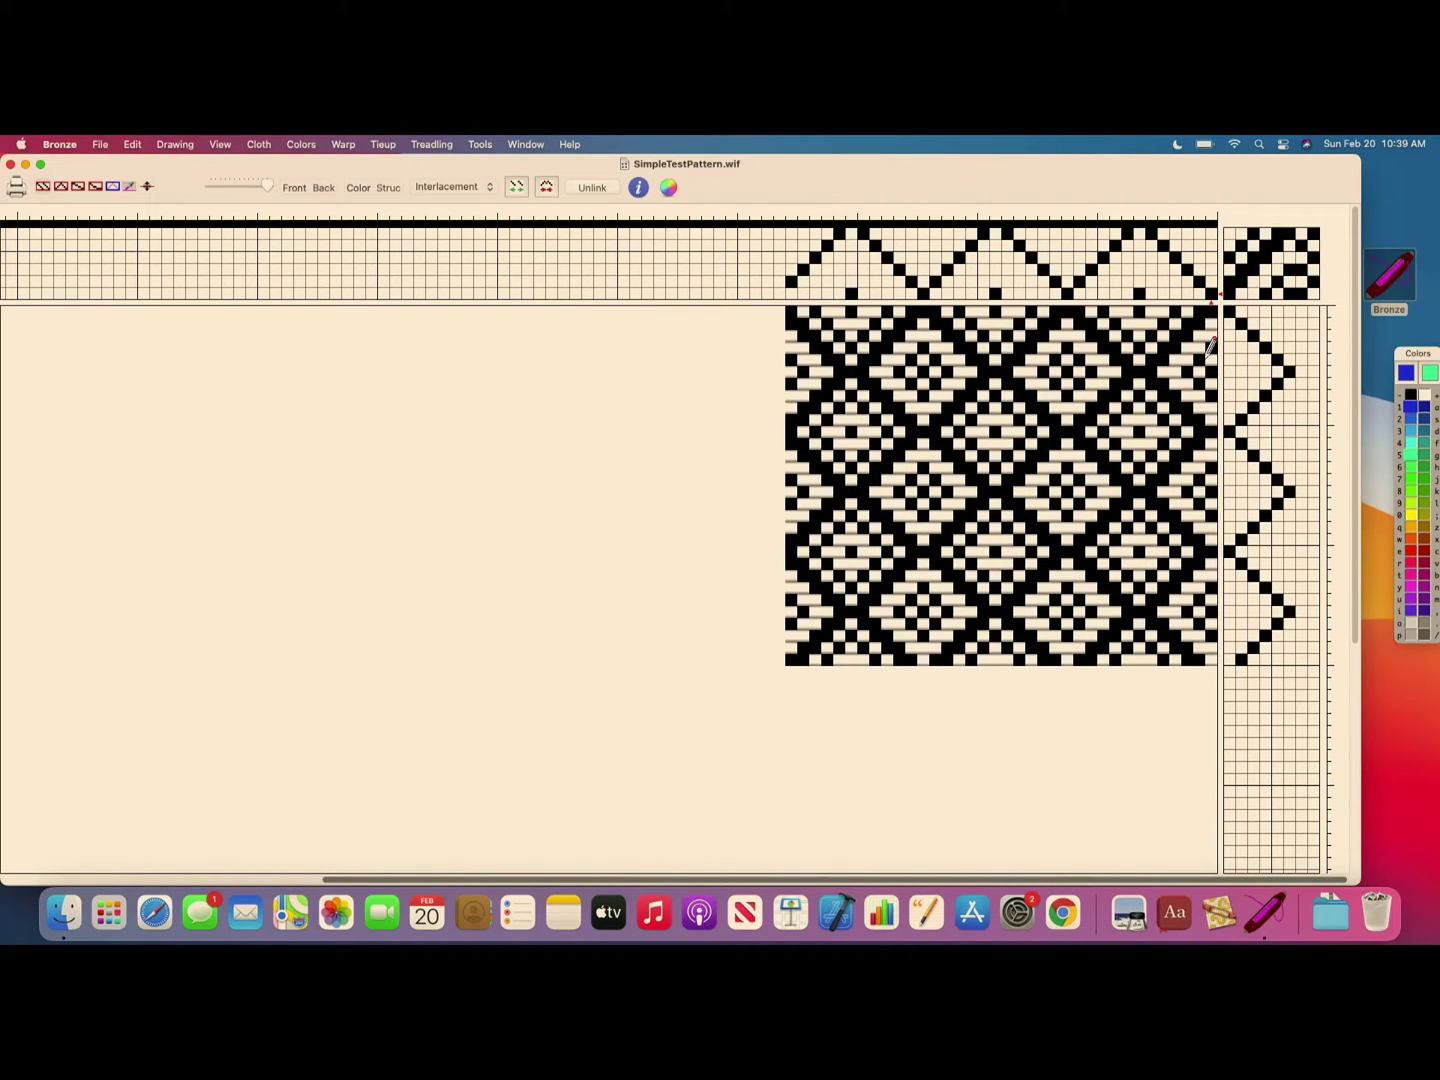
- Color the warp in three bands of 12 ends each, red, yellow and blue, starting from the first end
left_click(1406, 553)
left_click_drag(1217, 221, 1076, 221)
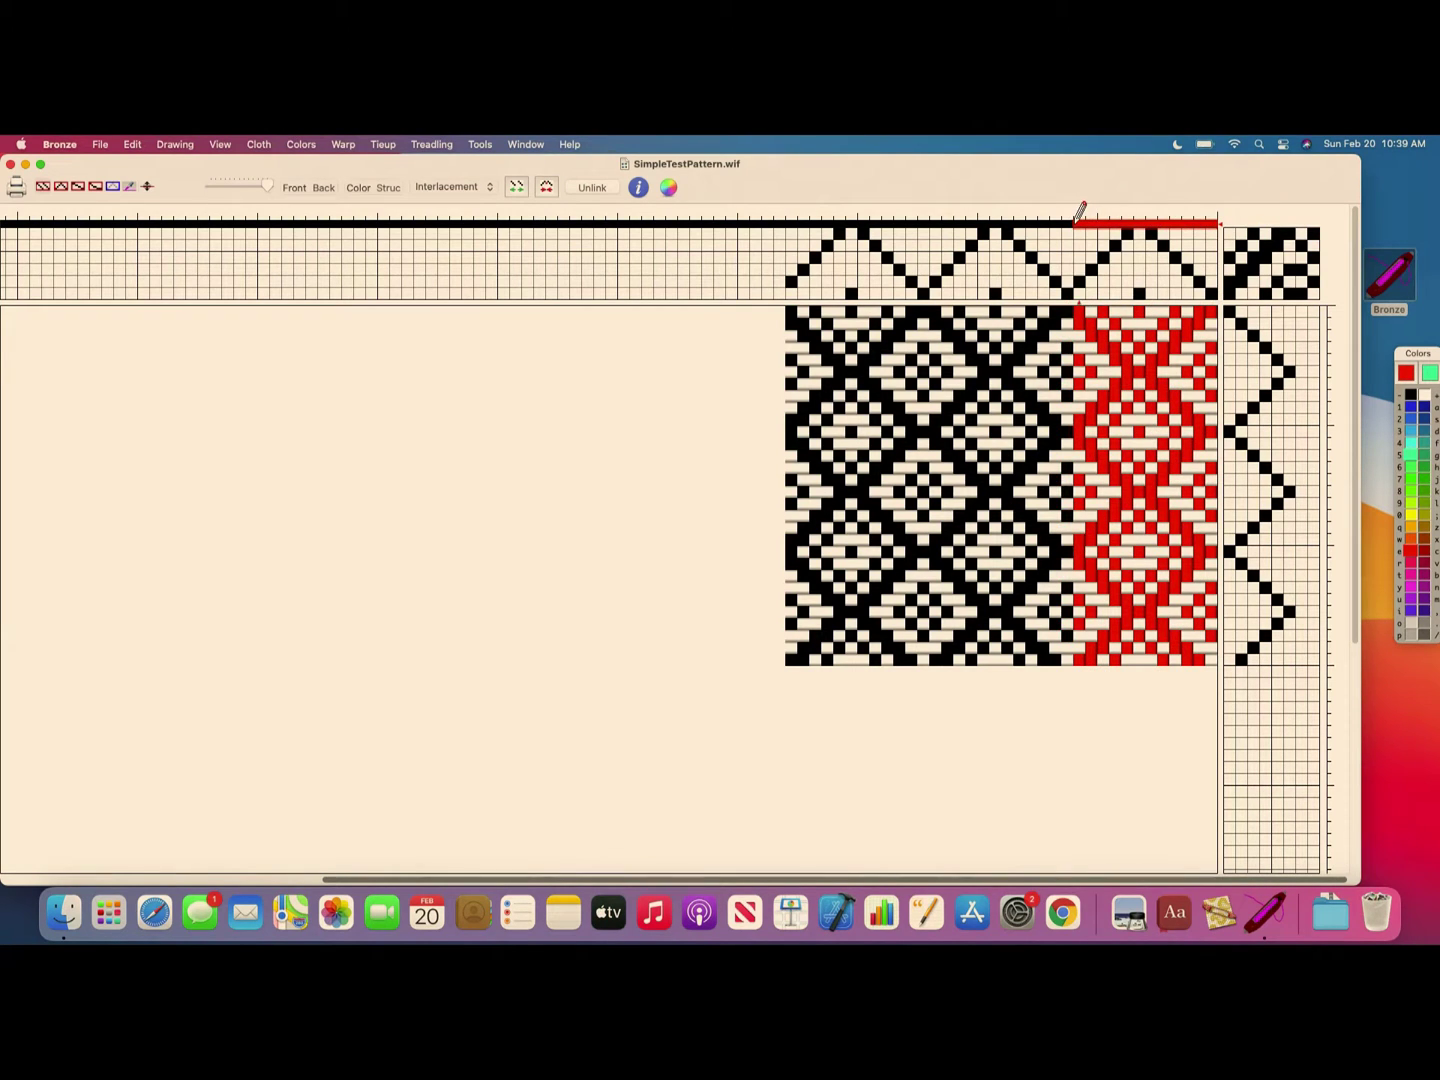
left_click(1412, 518)
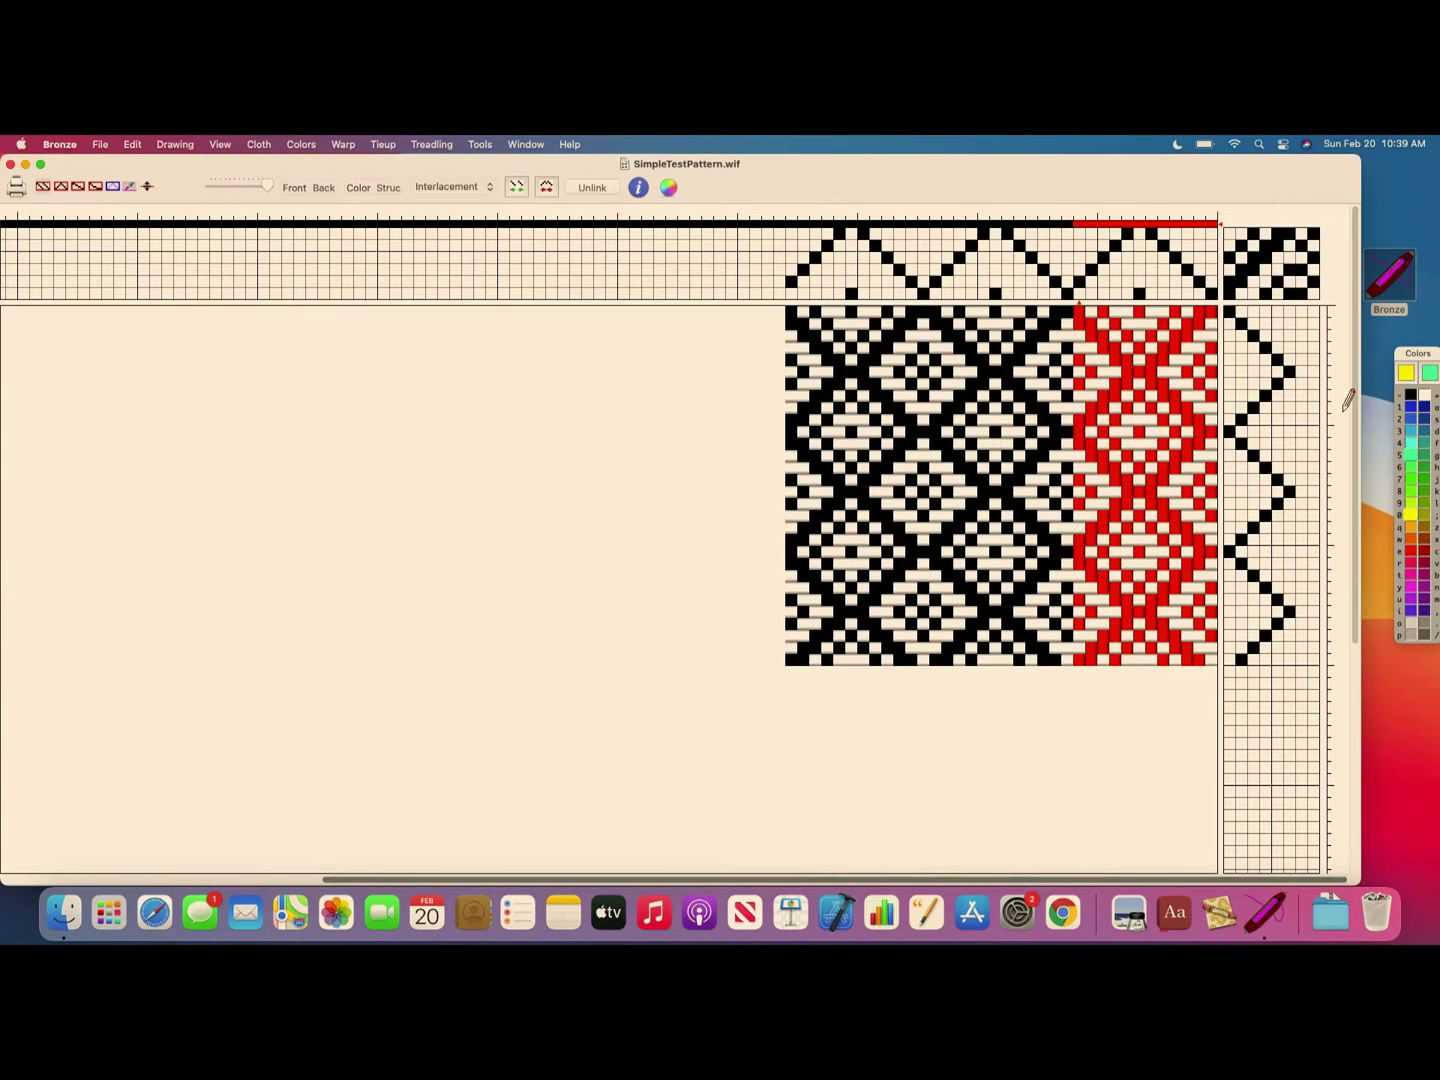
left_click_drag(1076, 221, 934, 221)
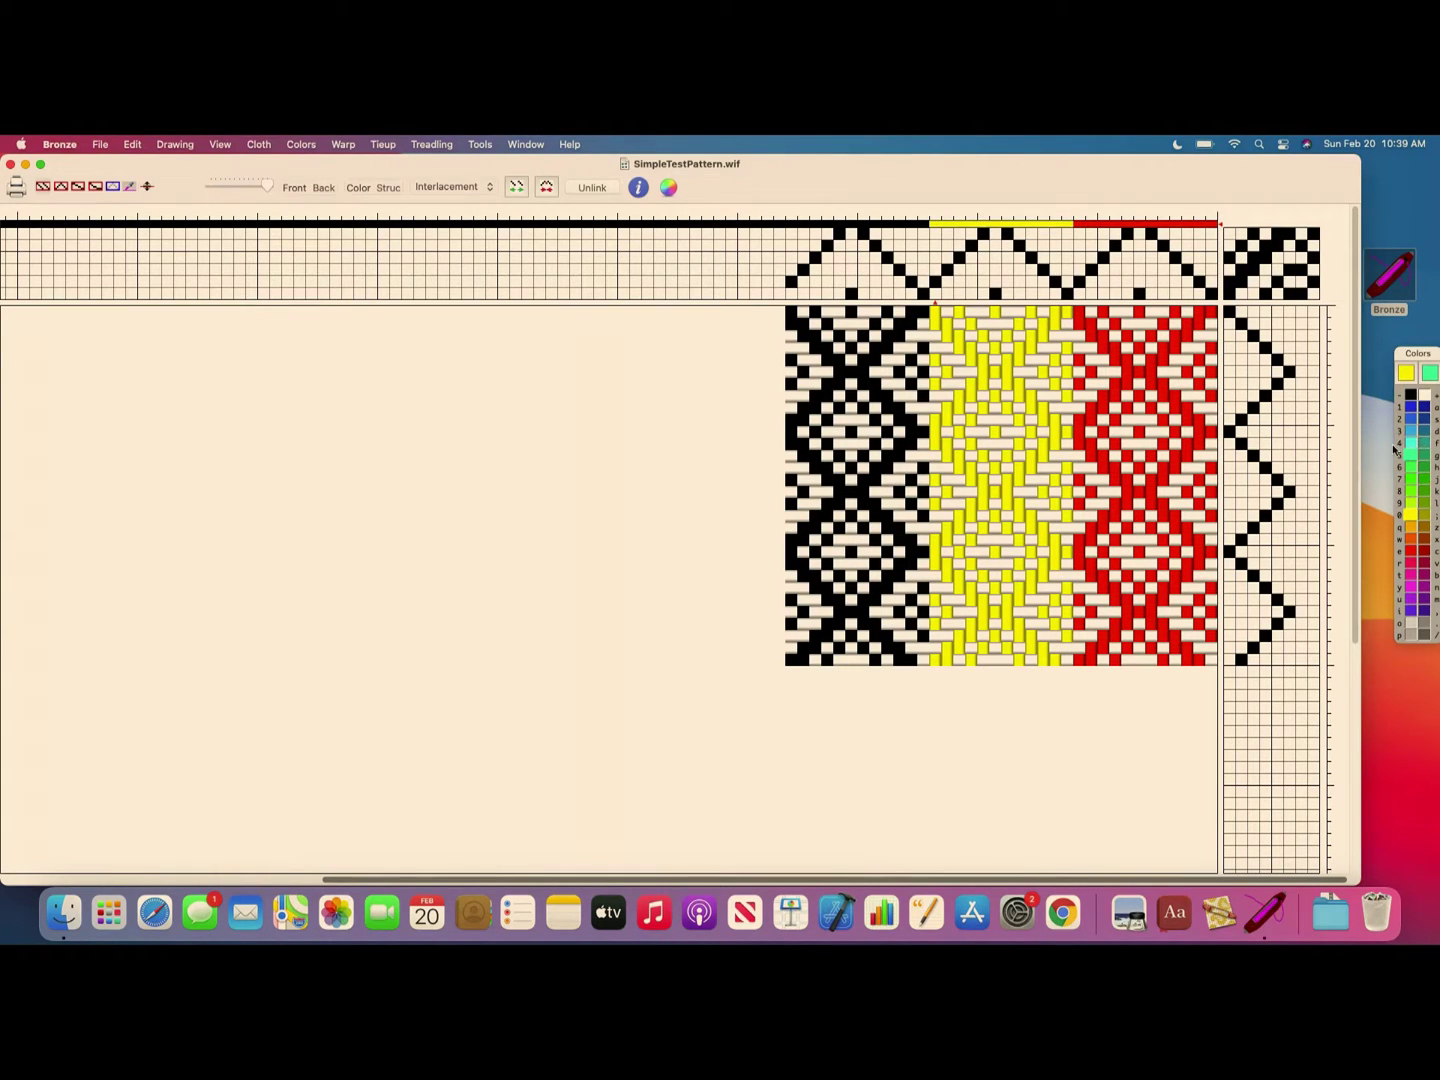
left_click(1409, 419)
left_click_drag(929, 213, 789, 216)
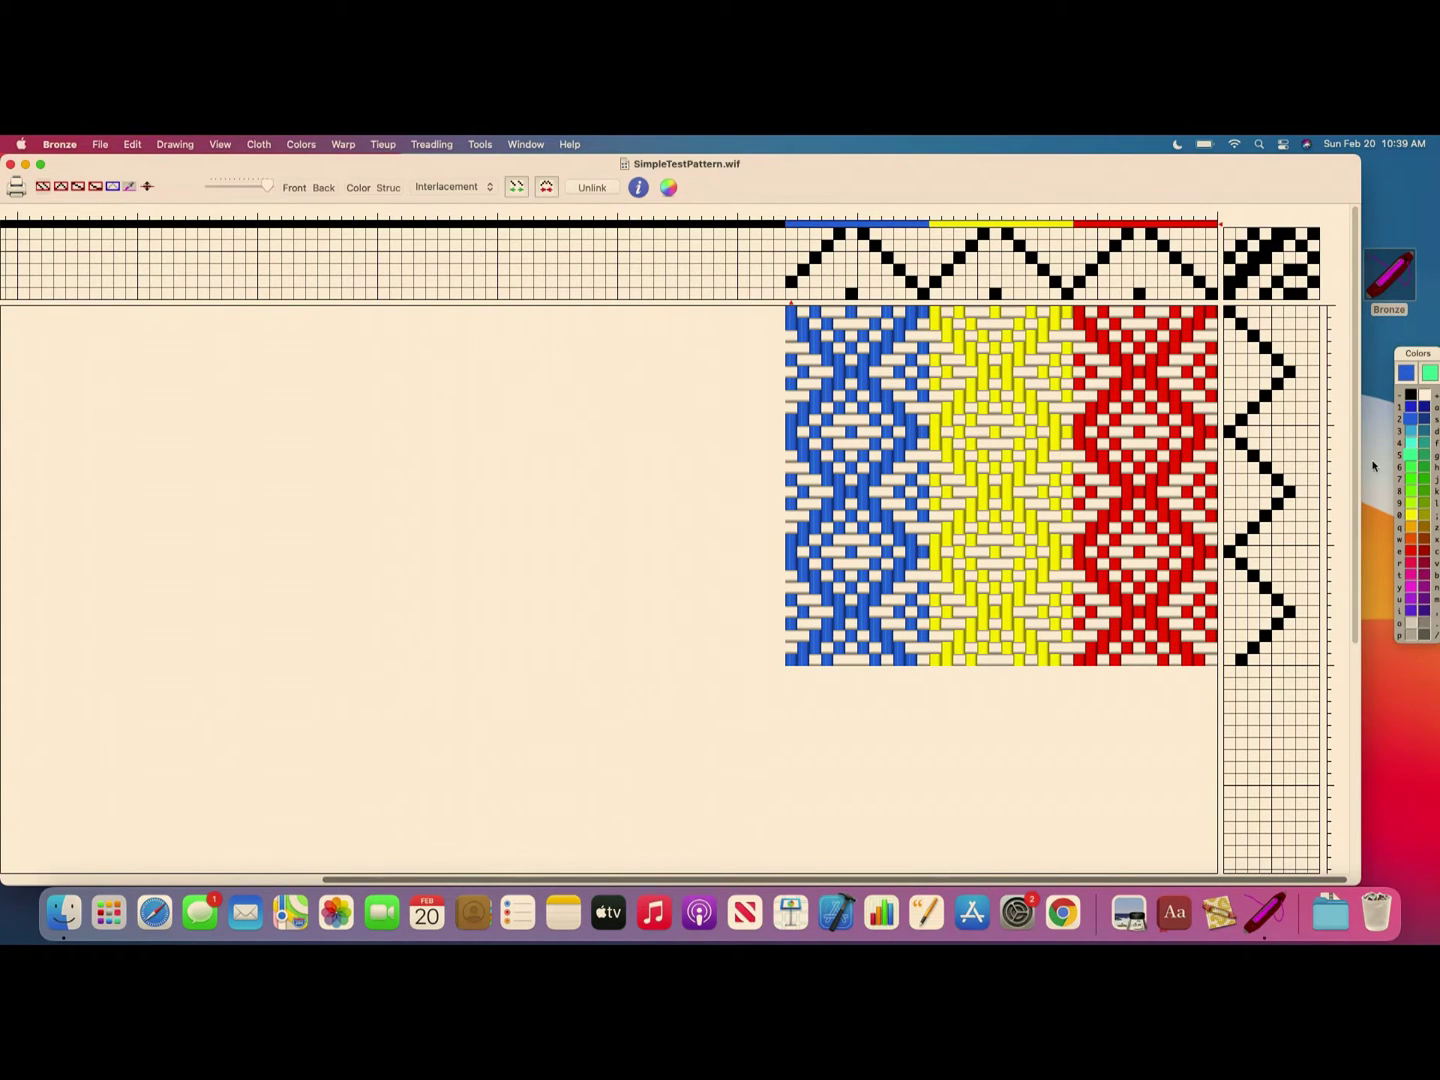
- Color the weft in three bands of 10 picks each, orange, green and magenta, starting from the first pick
left_click(1415, 537)
mouse_move(1323, 311)
left_mouse_down()
mouse_move(1337, 391)
mouse_move(1325, 426)
left_mouse_up()
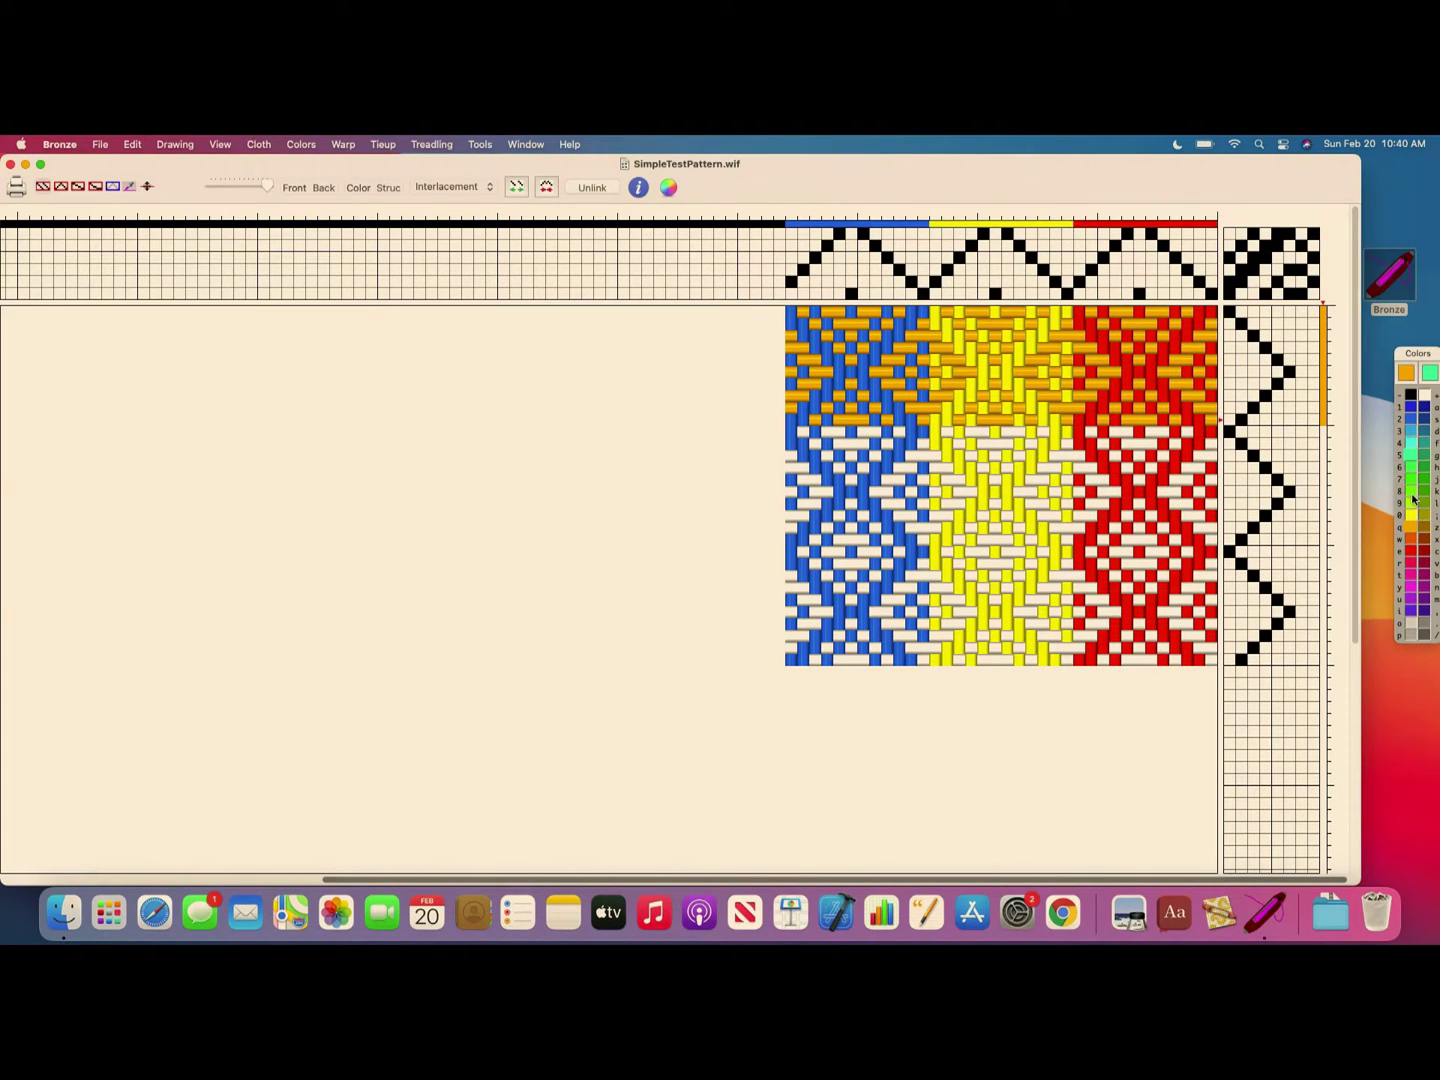
left_click_drag(1326, 428, 1331, 540)
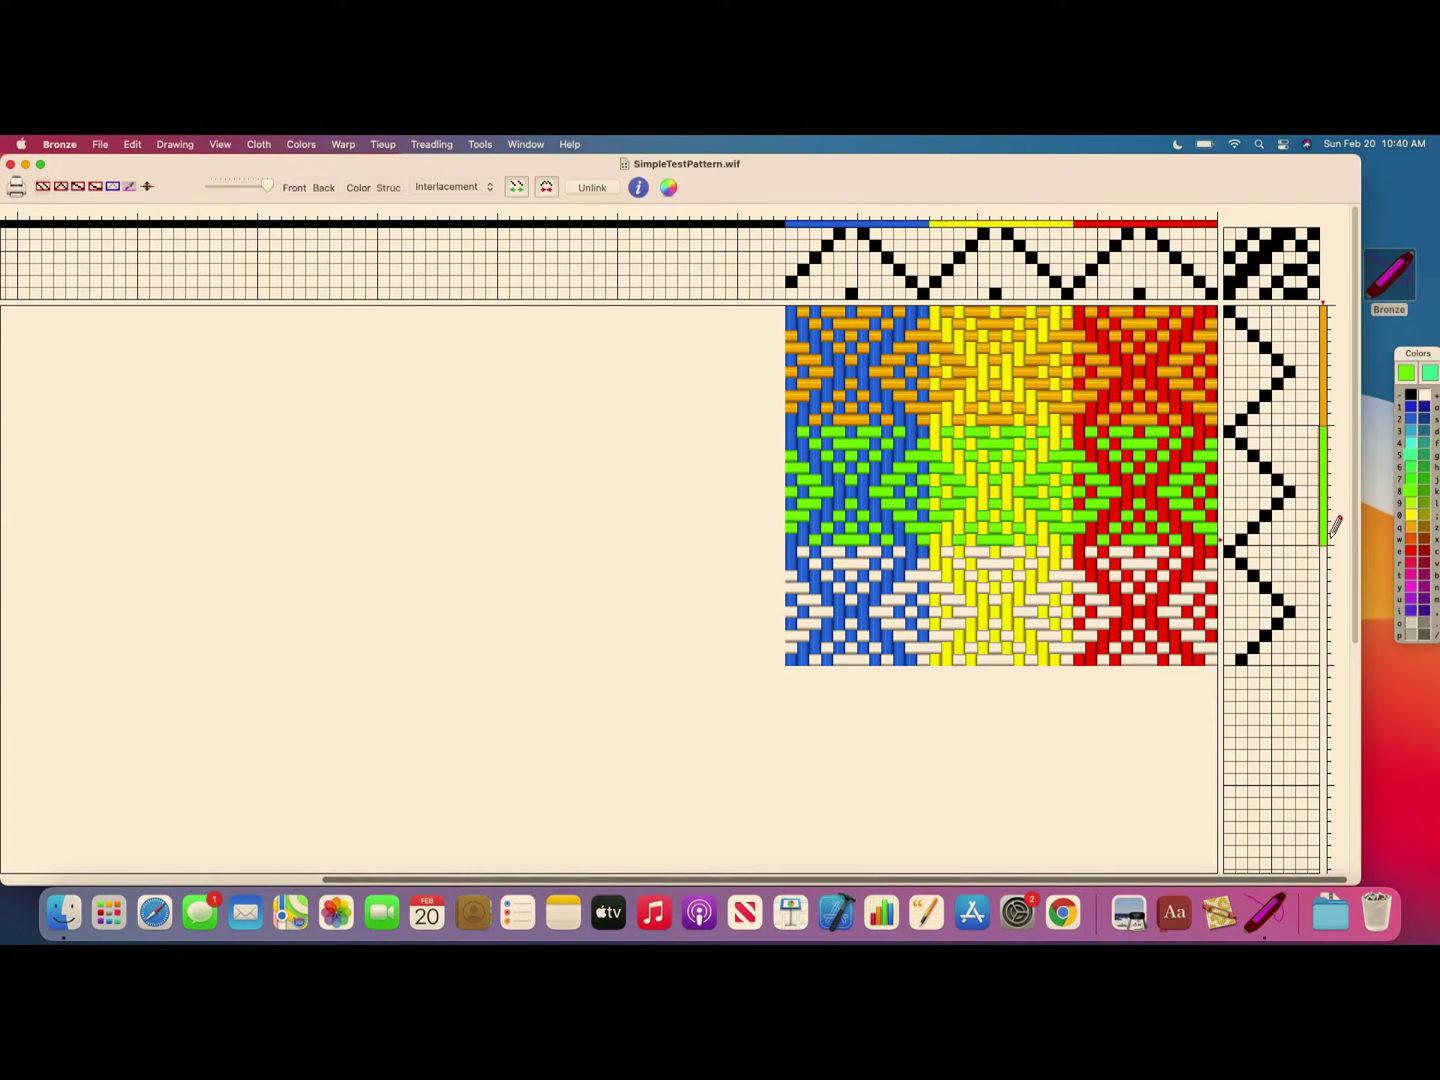
left_click(1410, 587)
left_click_drag(1330, 540, 1334, 634)
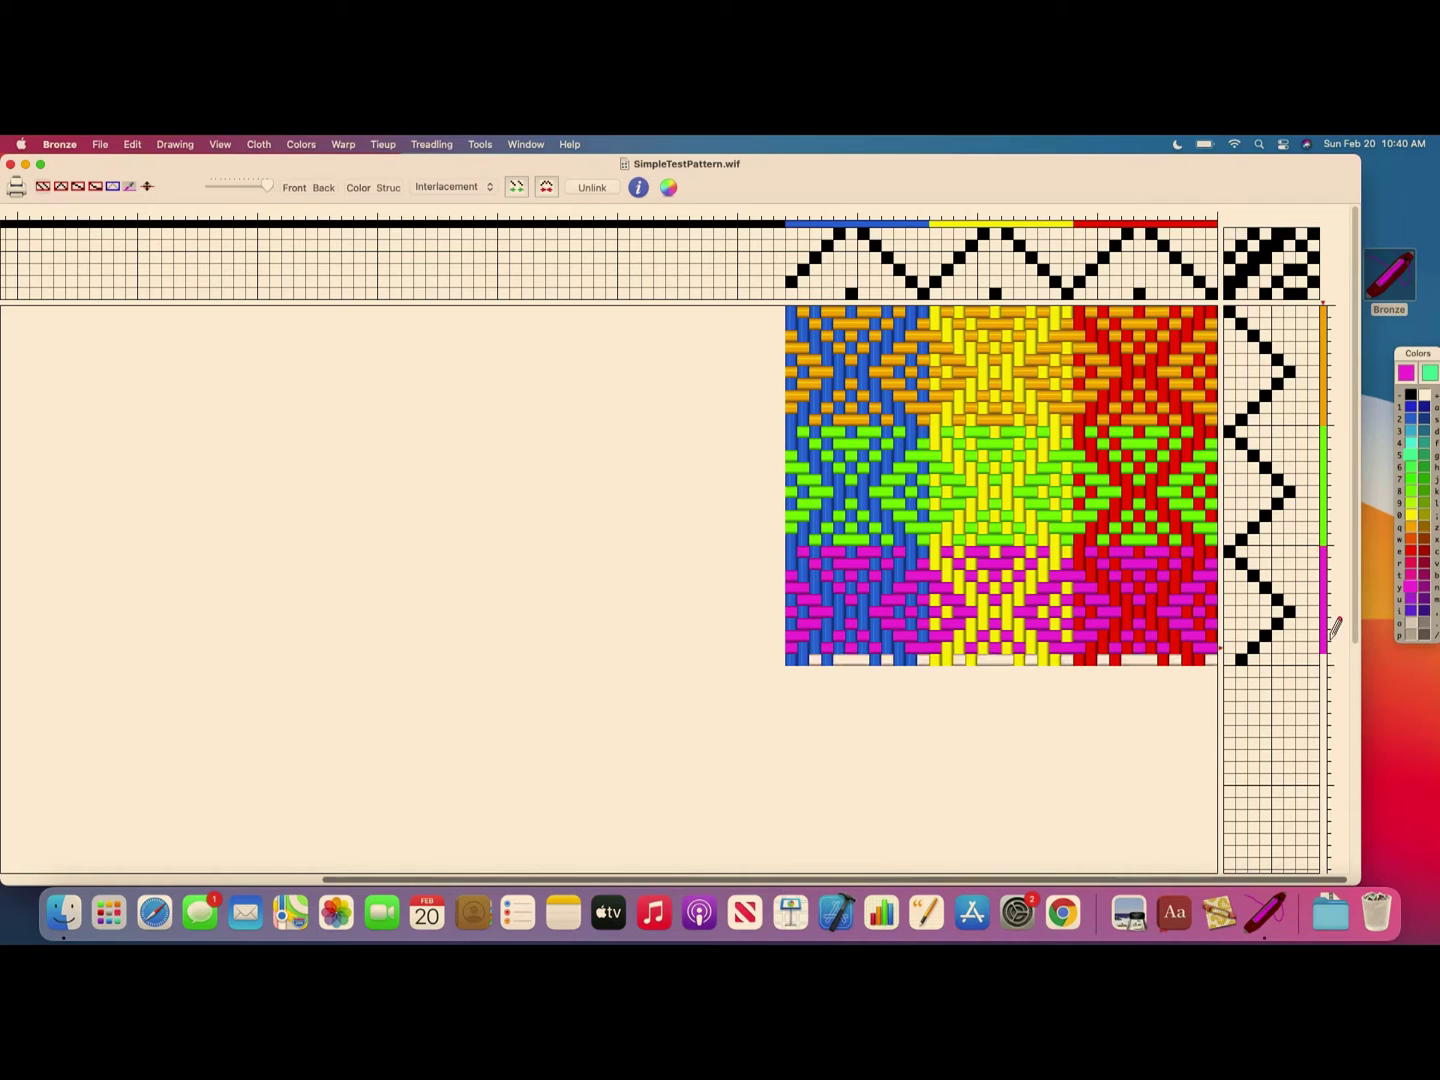
left_click(1324, 659)
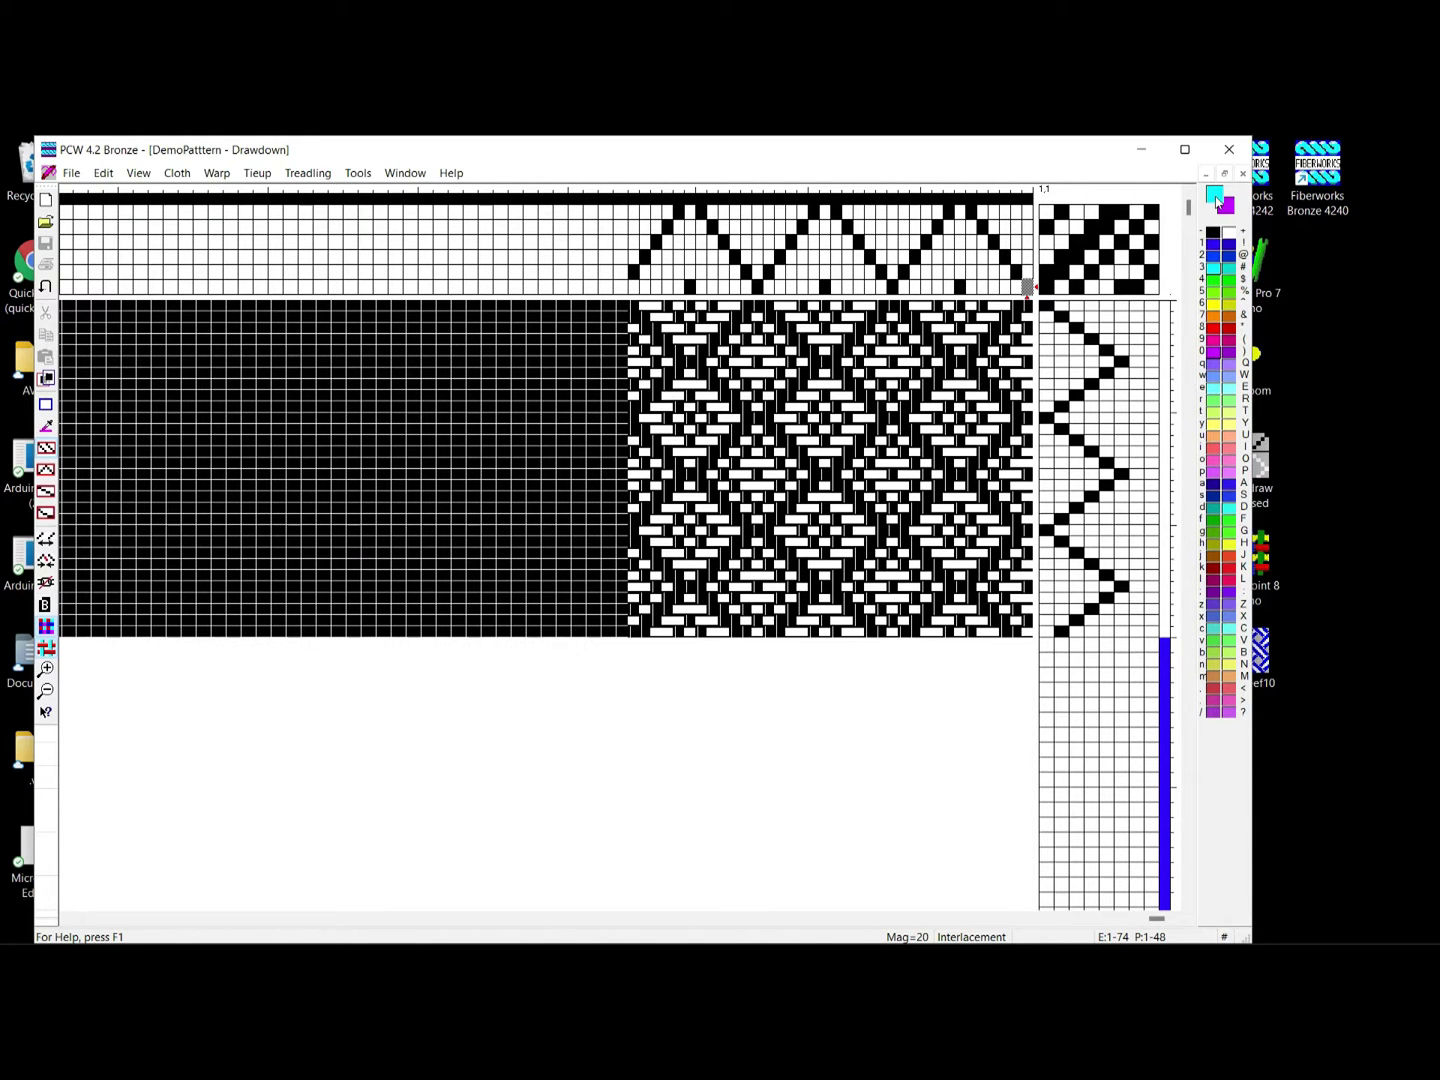
- Look at the hue, saturation, brightness and RGB controls for the current color in PCW 4.2 Bronze
double_click(1217, 201)
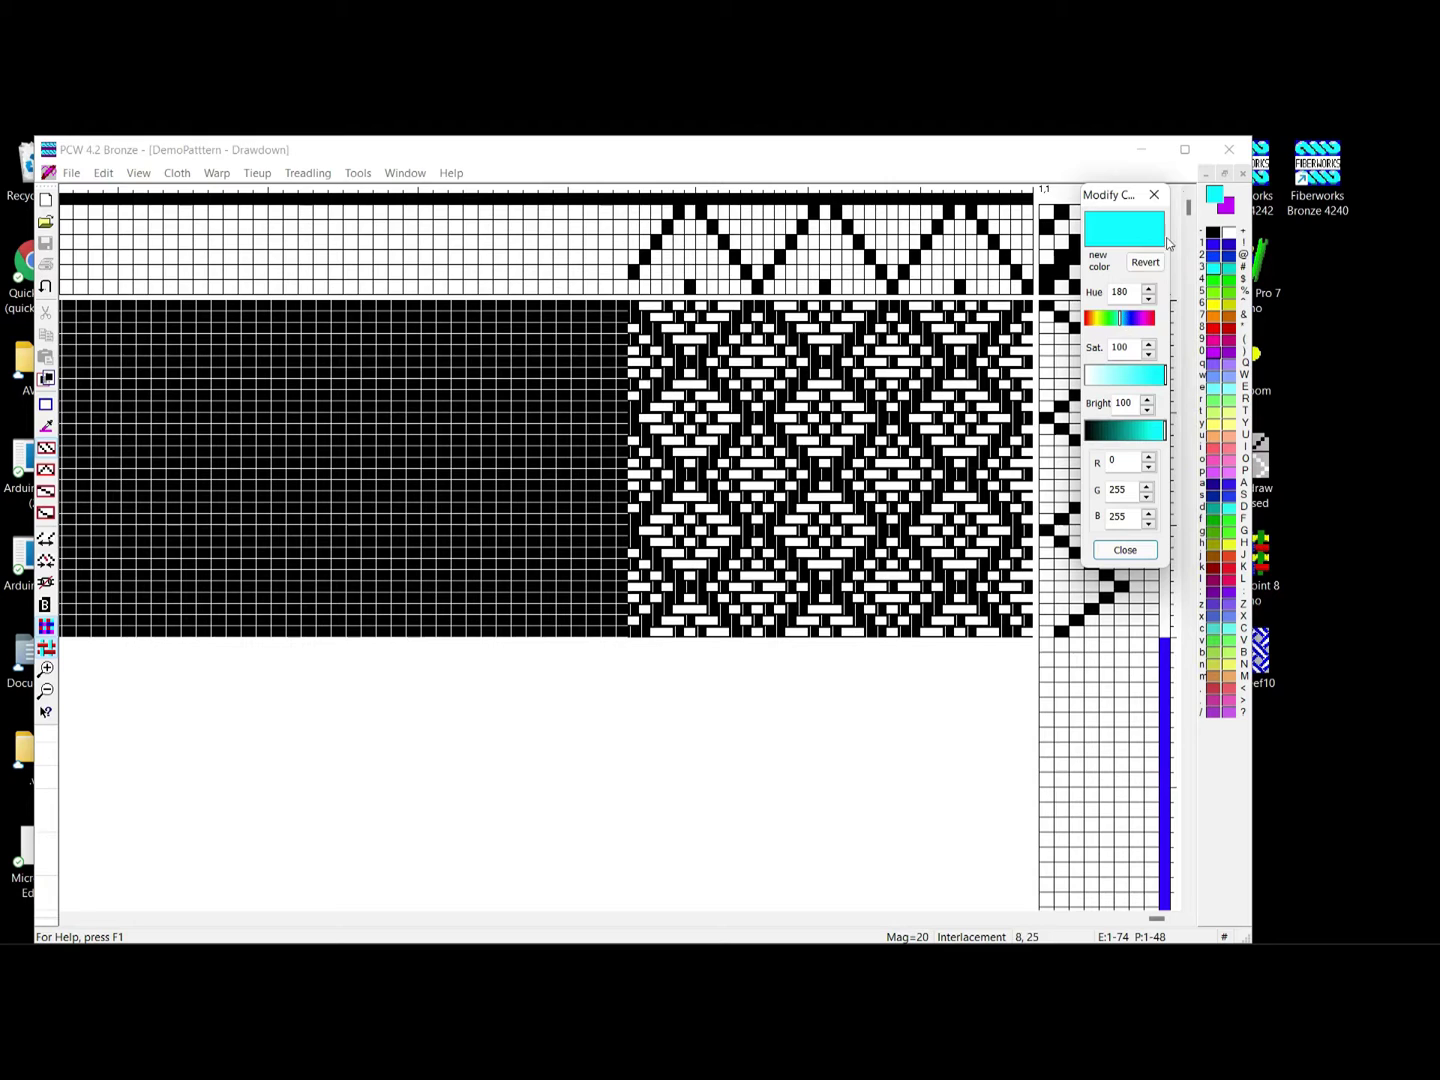
left_click(1154, 194)
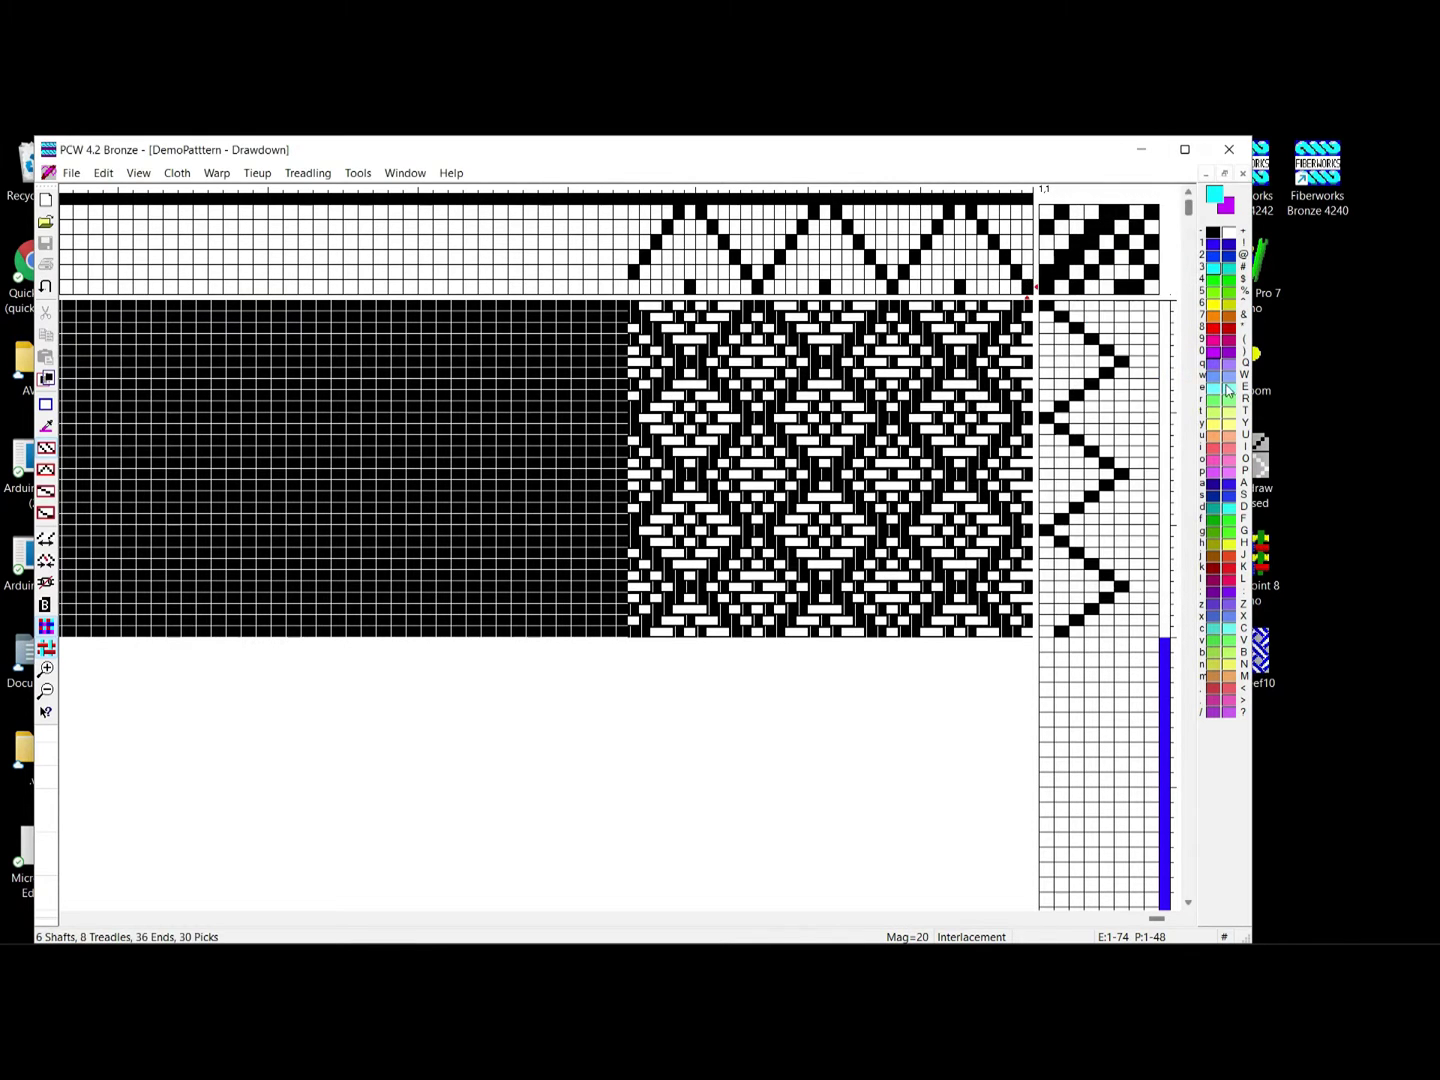
- Color the DemoPatttern warp ends 1–12 red, 13–24 yellow and 25–36 blue
left_click(1212, 329)
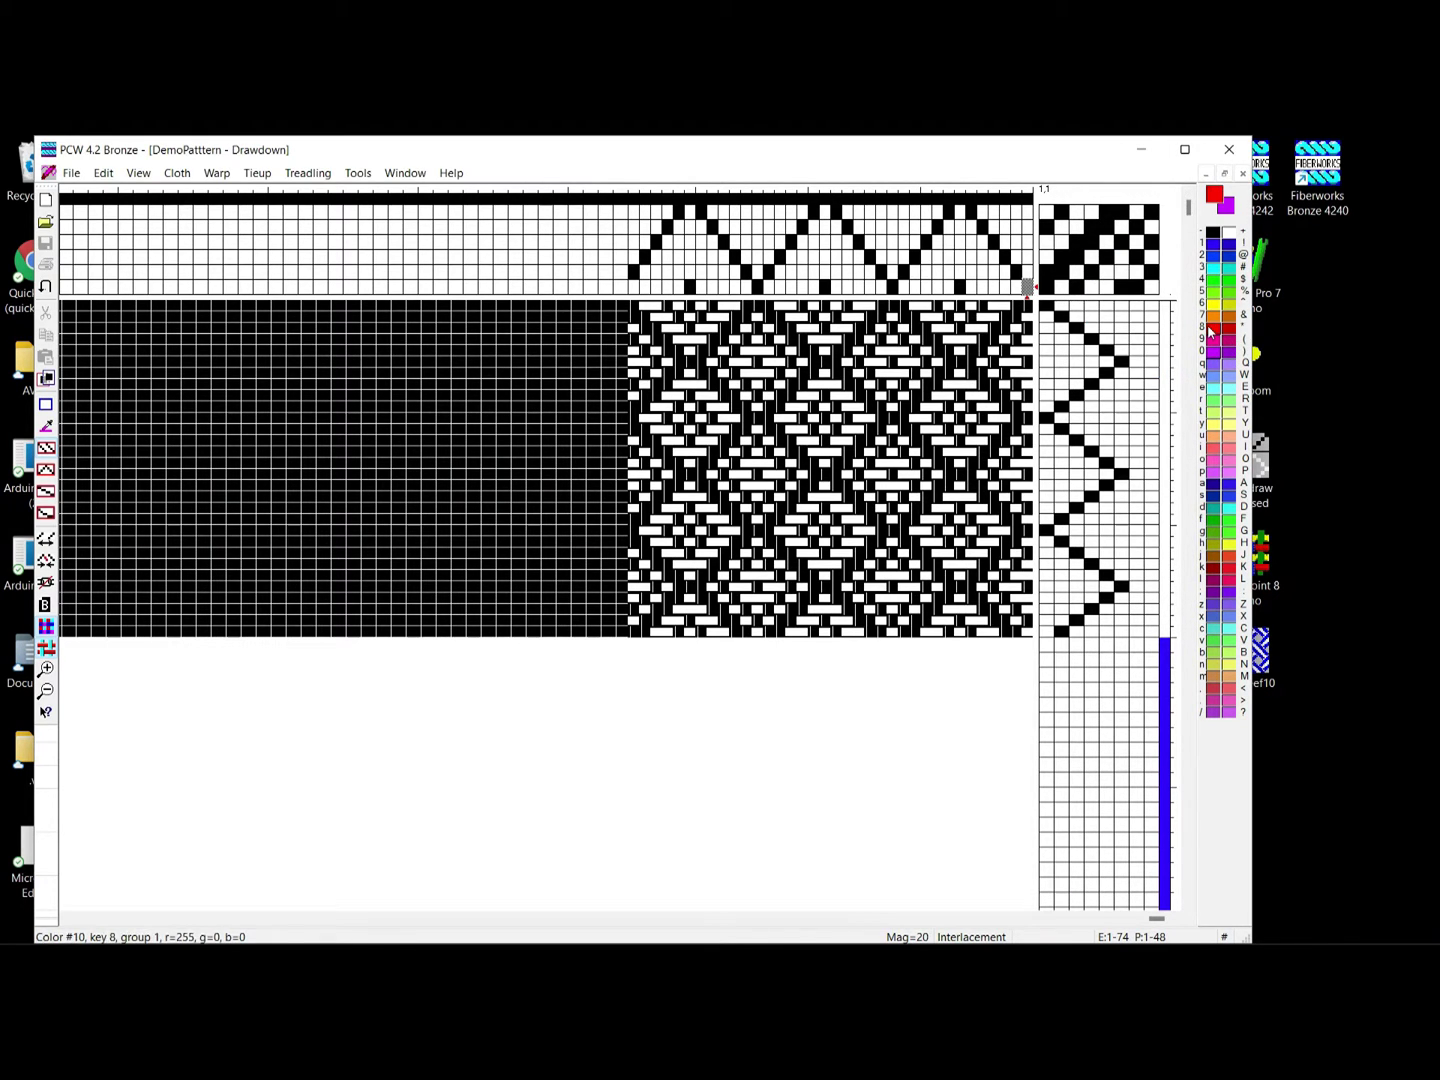
mouse_move(1033, 196)
left_mouse_down()
mouse_move(915, 196)
mouse_move(910, 180)
left_mouse_up()
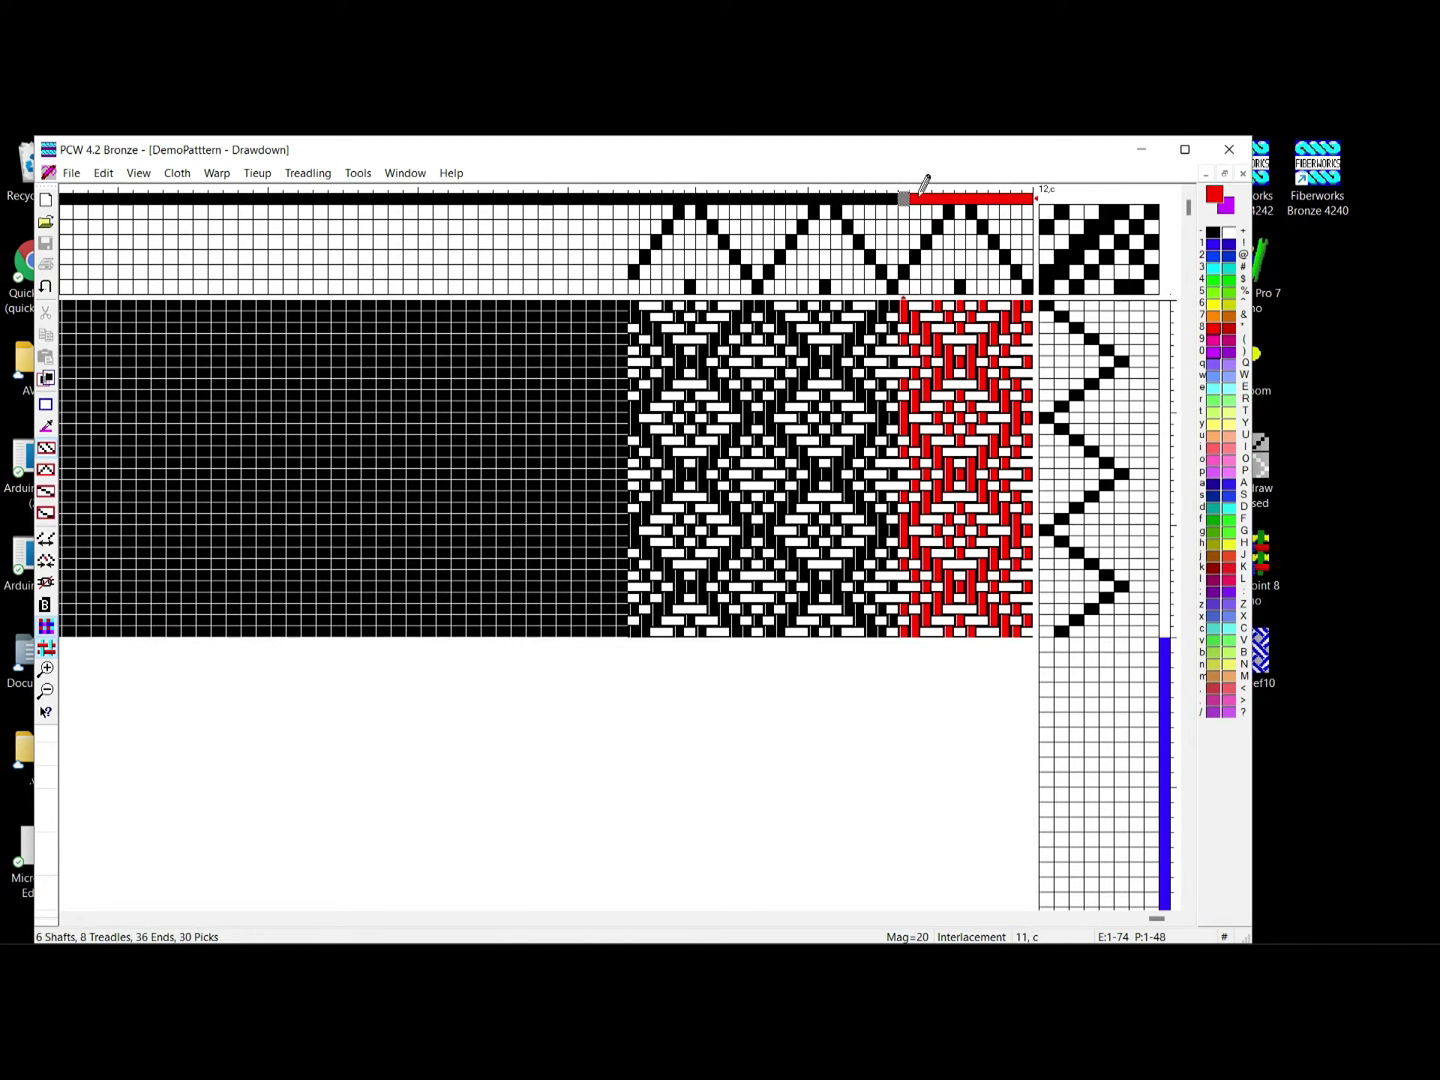
left_click(1214, 304)
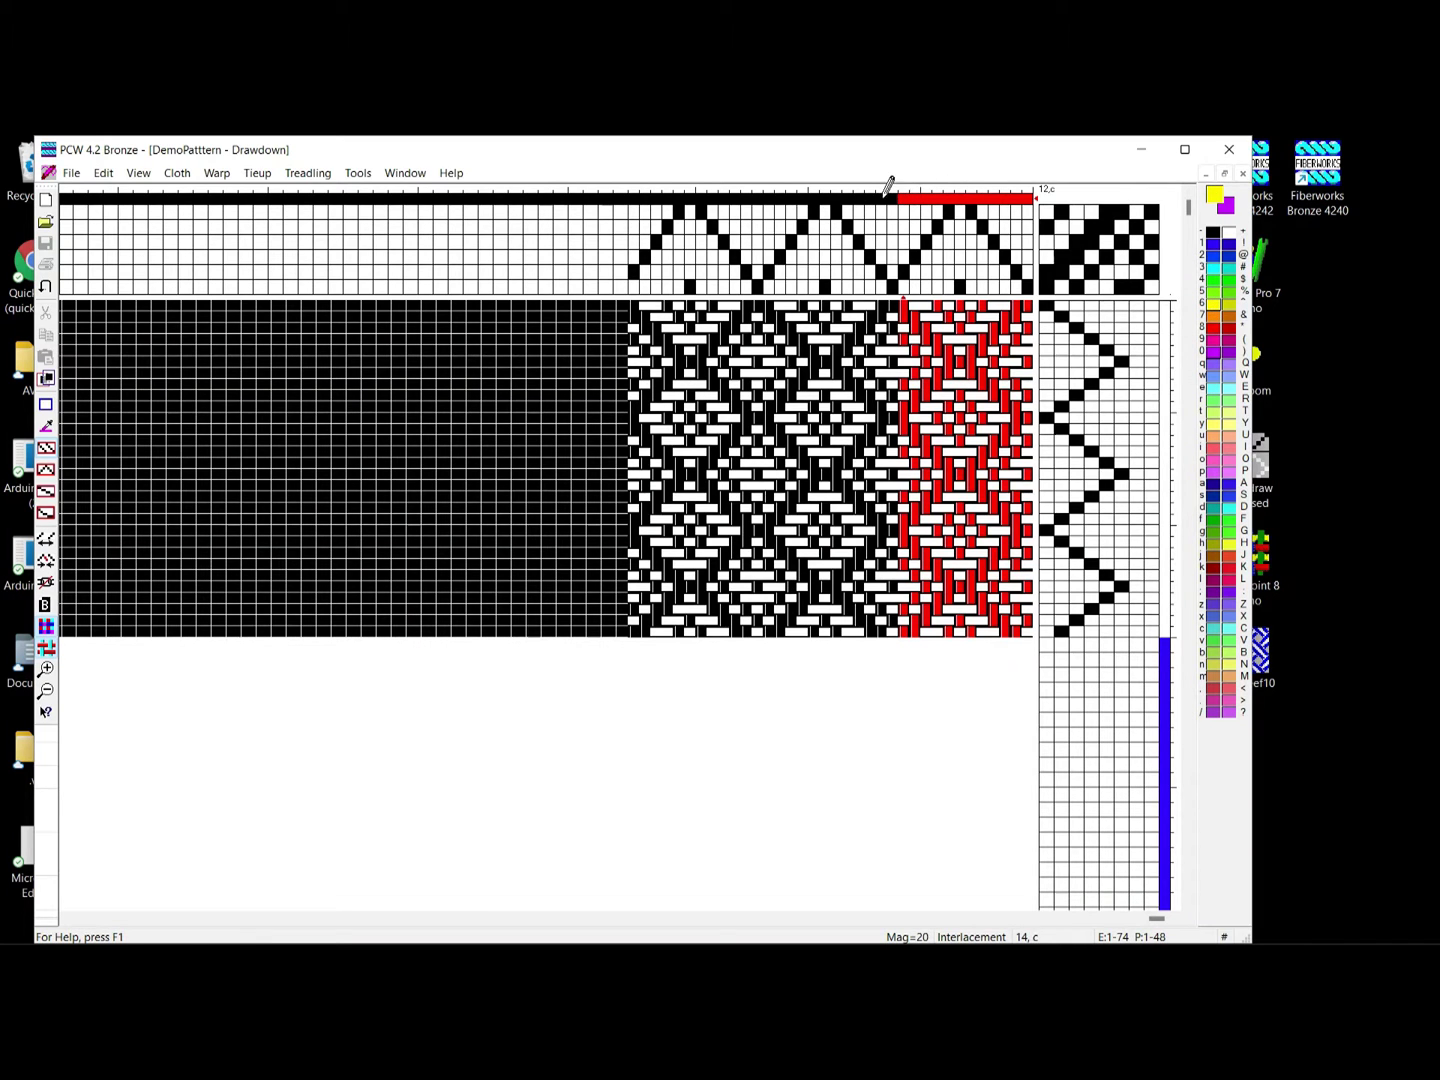
left_click_drag(895, 188, 764, 172)
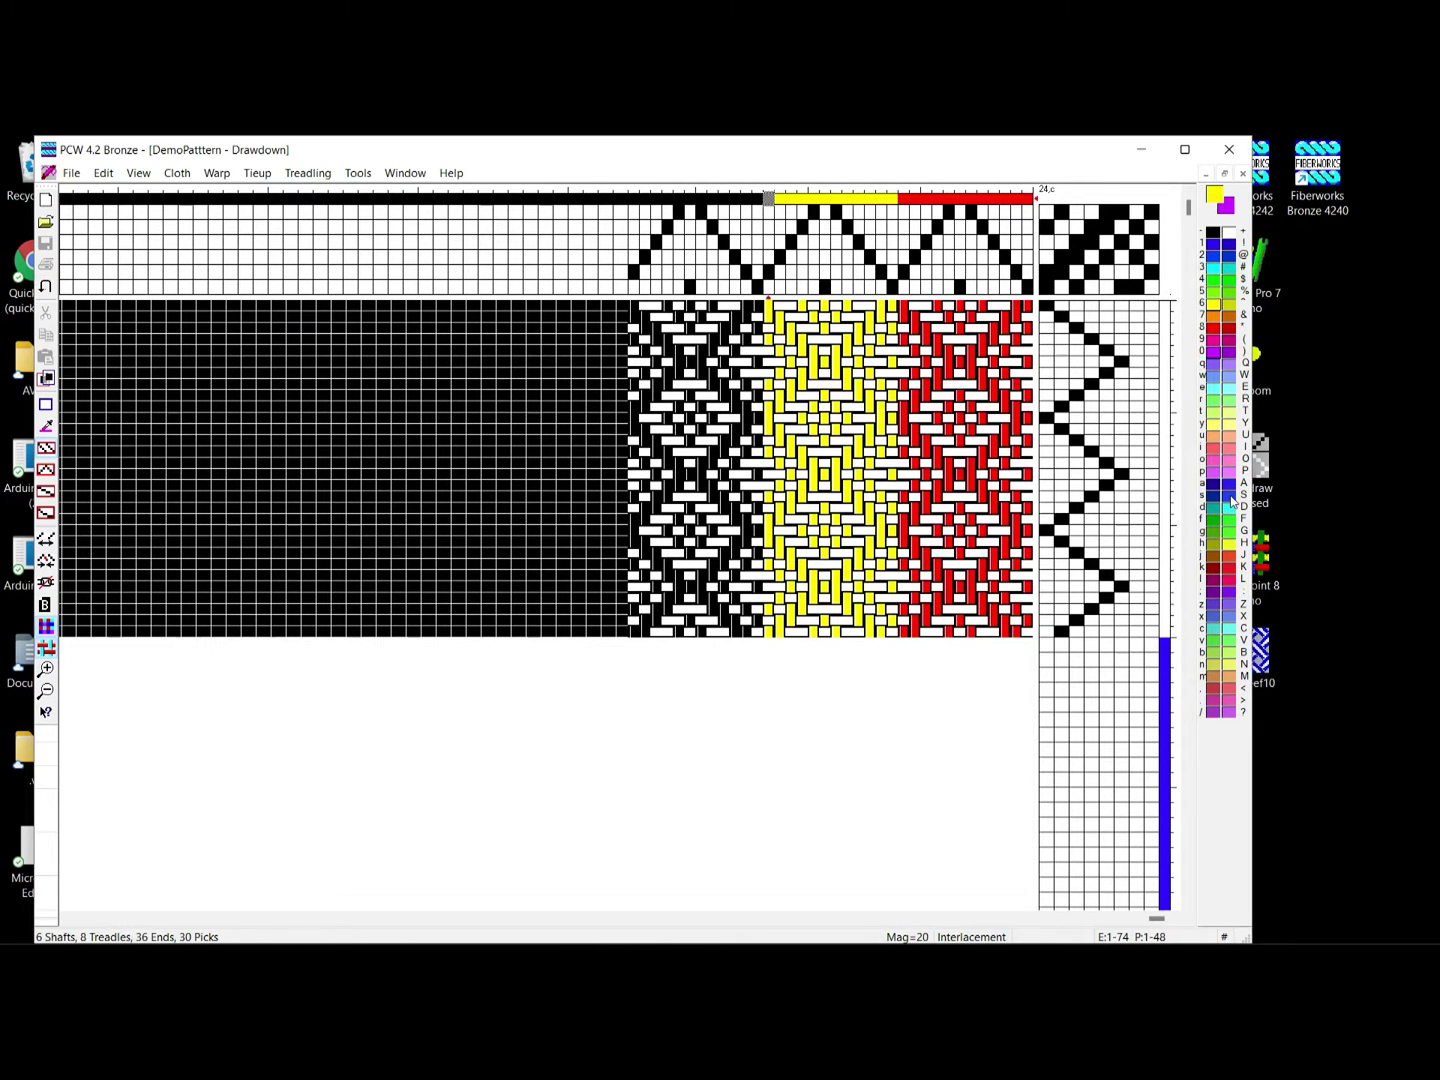
left_click(1231, 497)
left_click_drag(762, 185, 640, 185)
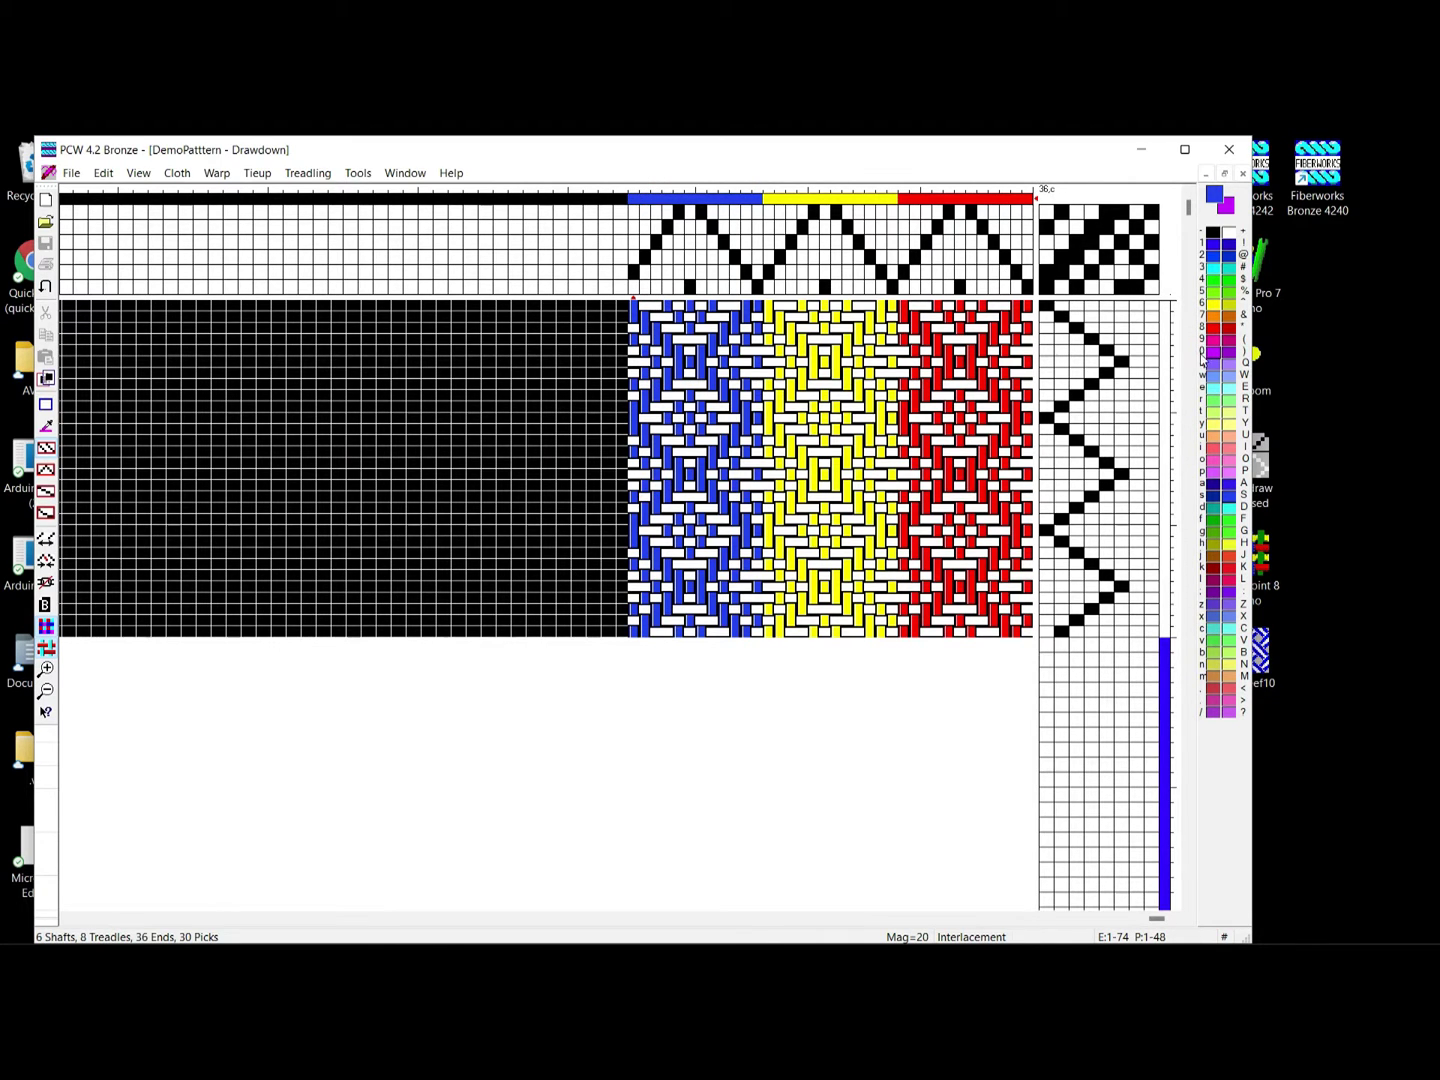
- Color the DemoPatttern weft picks 1–10 orange, 11–20 green and 21–30 purple
left_click(1212, 316)
left_click_drag(1165, 303, 1165, 406)
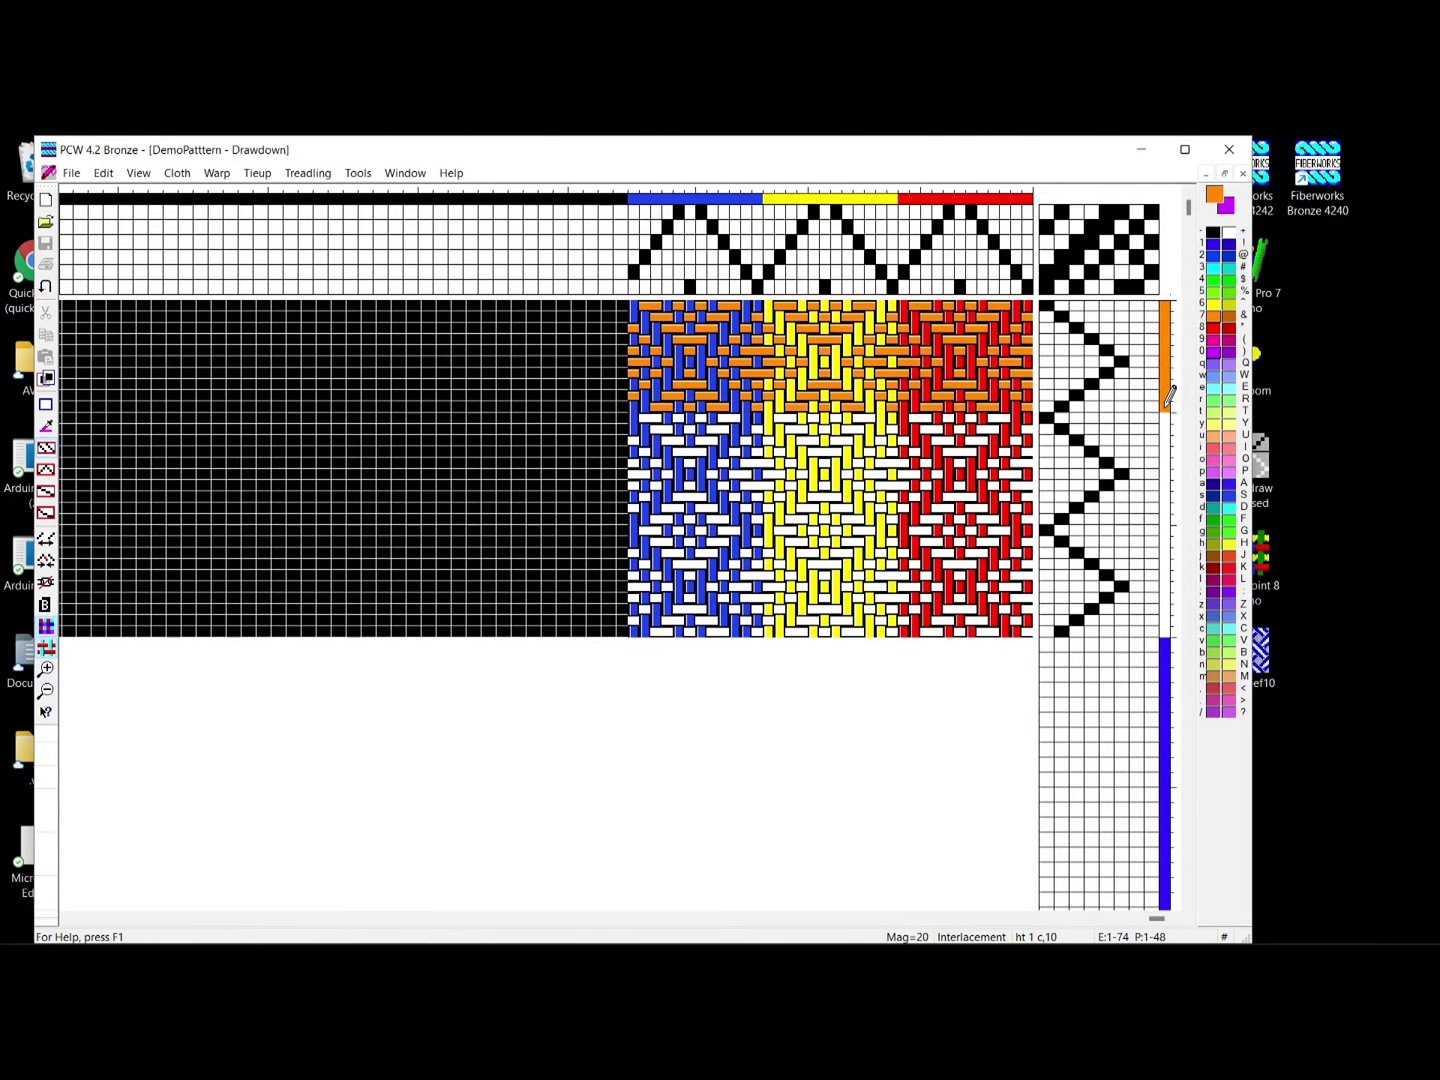
left_click(1229, 523)
left_click_drag(1165, 410, 1166, 538)
left_click(1229, 712)
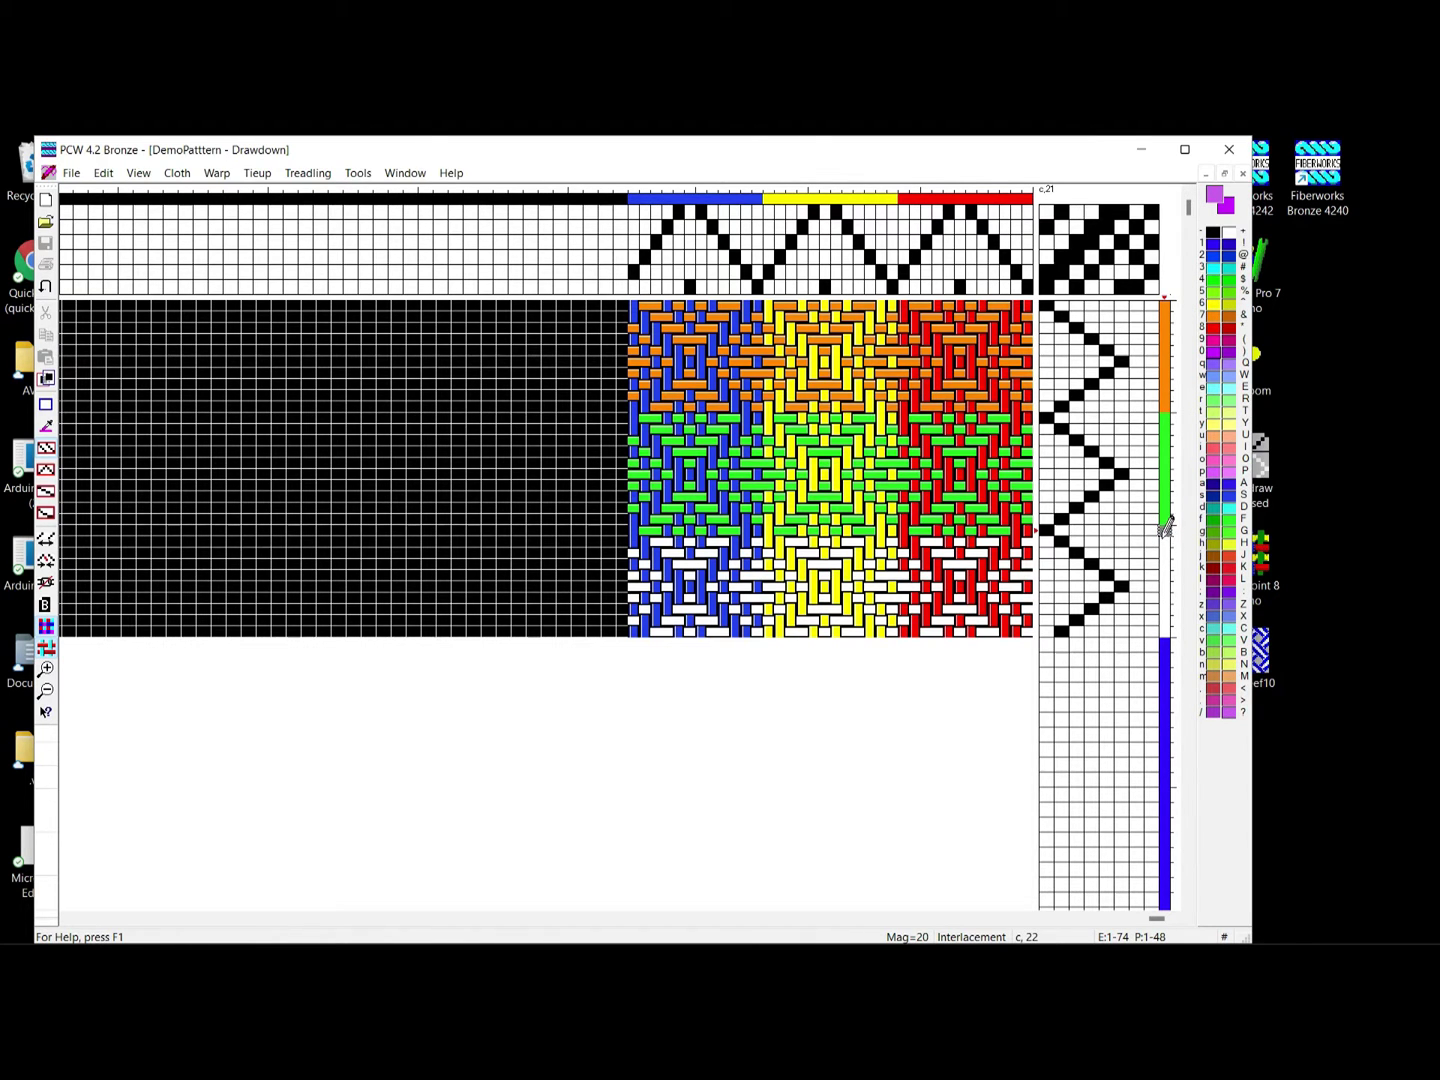
left_click_drag(1168, 530, 1170, 638)
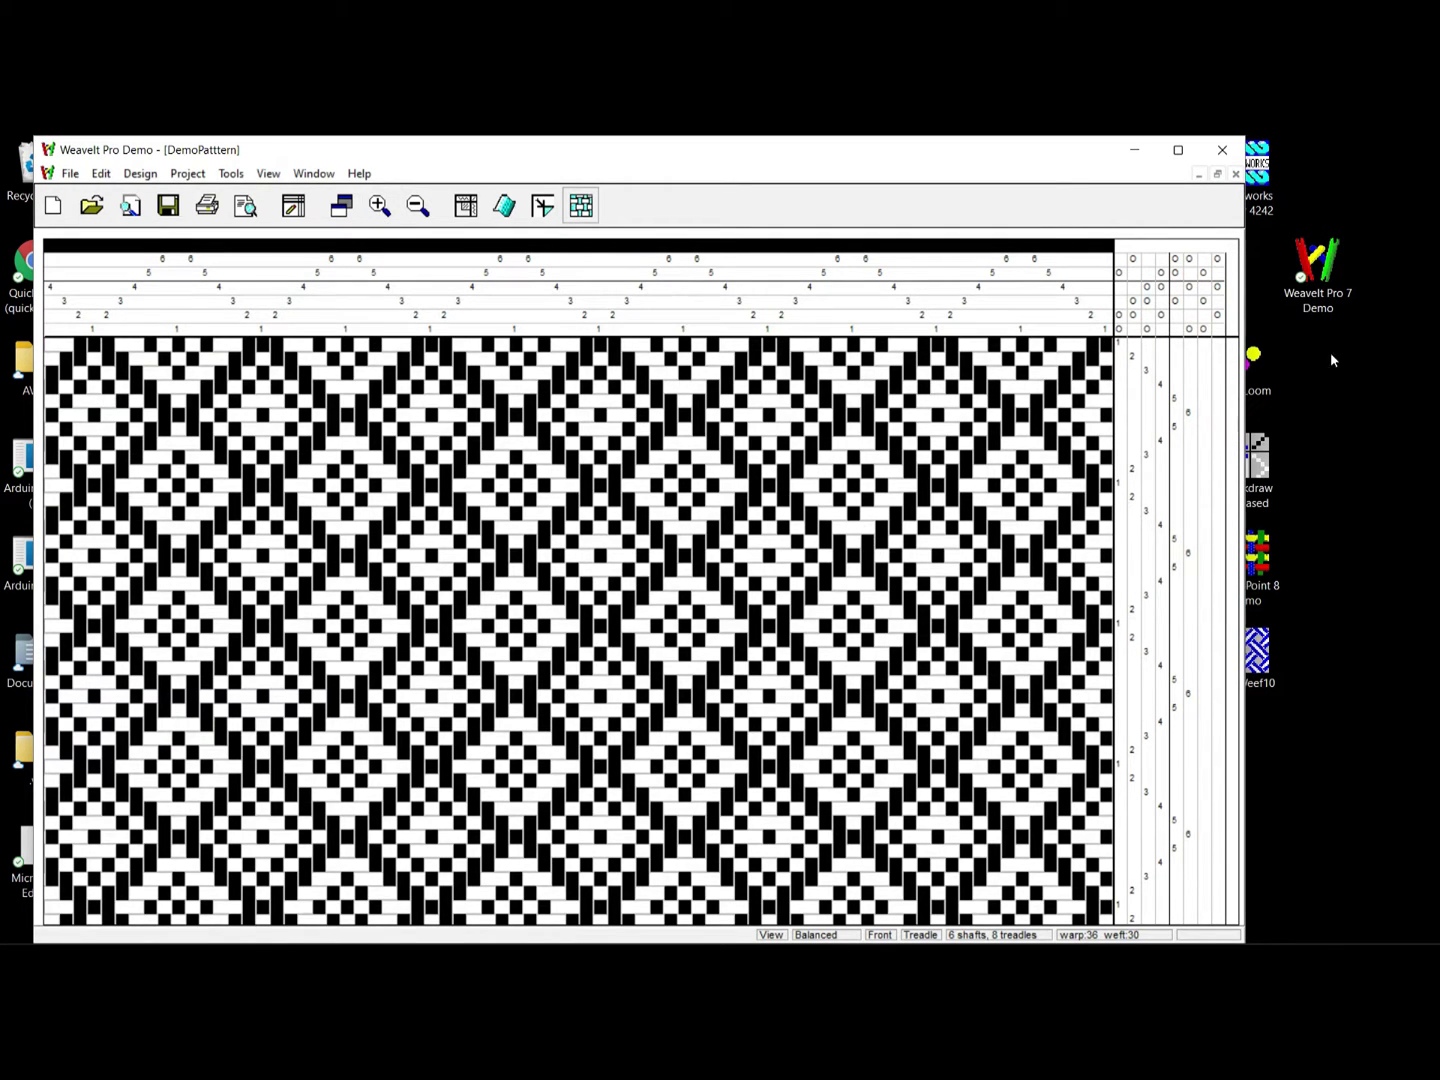
- Put the DemoPatttern draft in WeaveIt Pro Demo into edit mode and review the available warp yarn colors
left_click(295, 207)
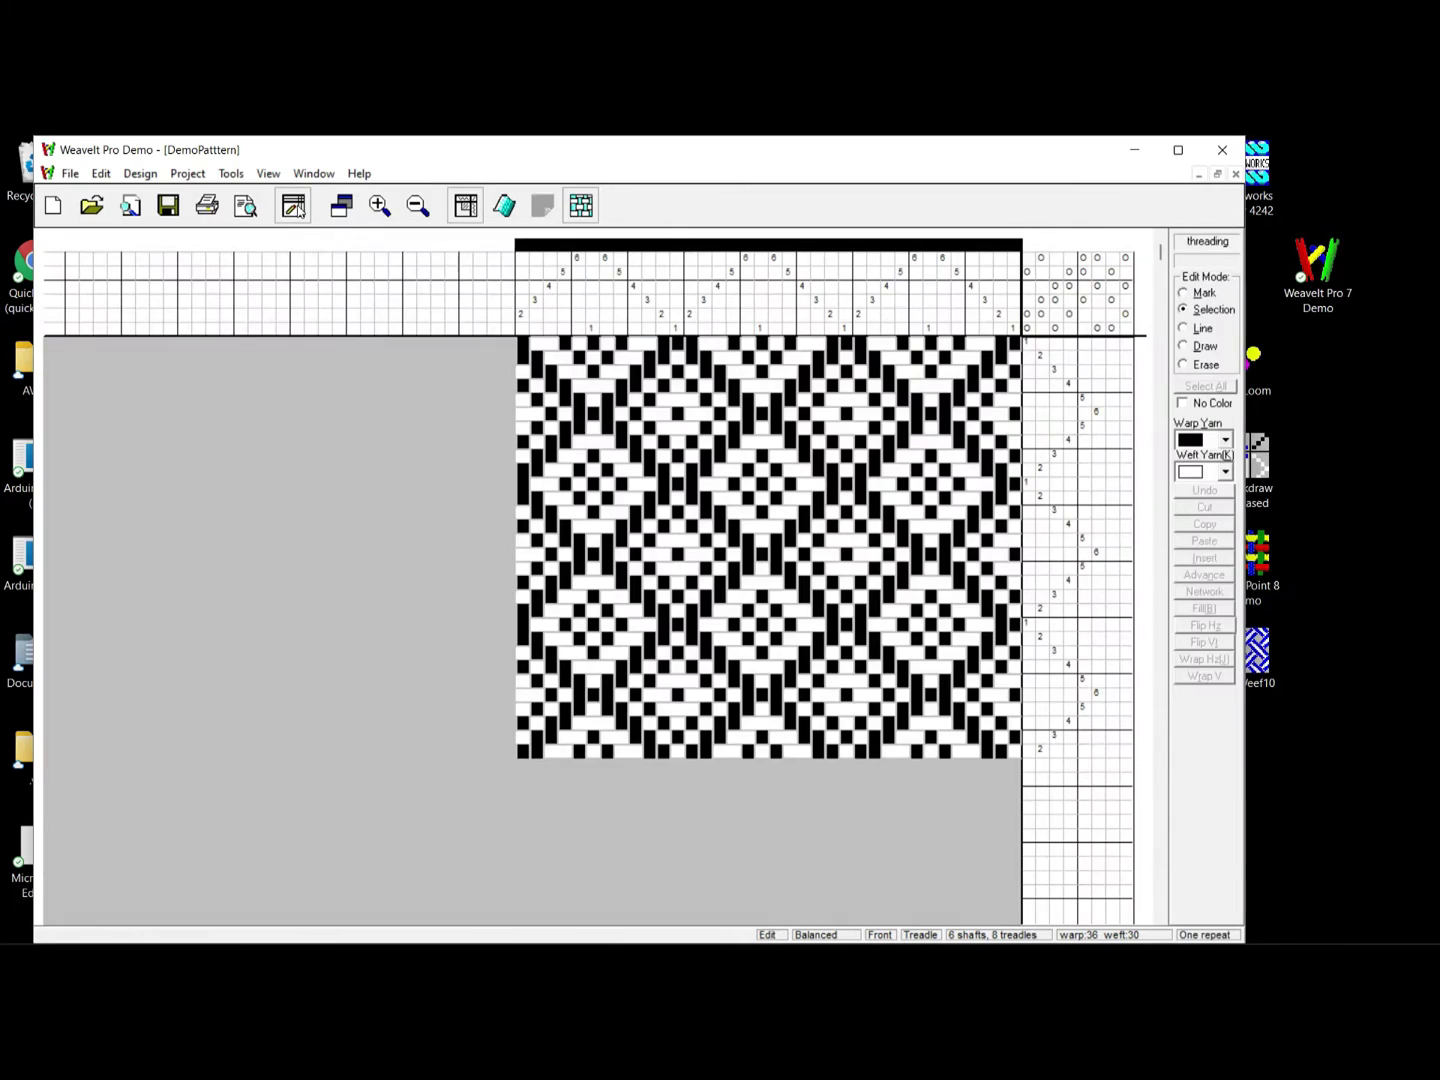
left_click(1226, 442)
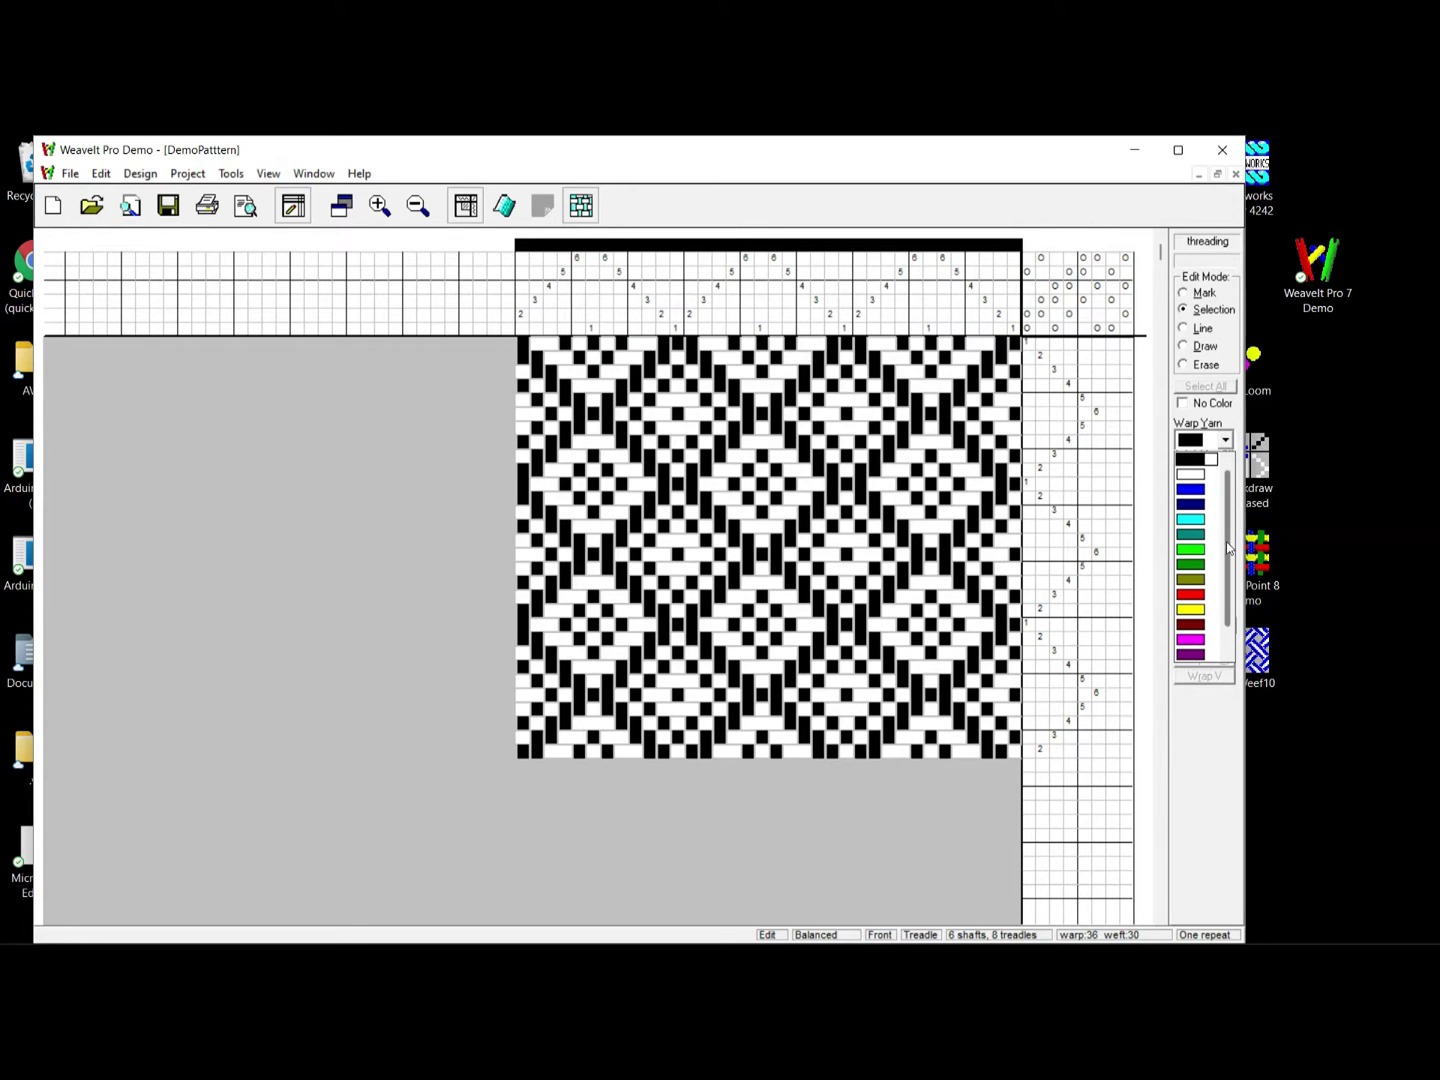
scroll(1229, 543, "down", 2)
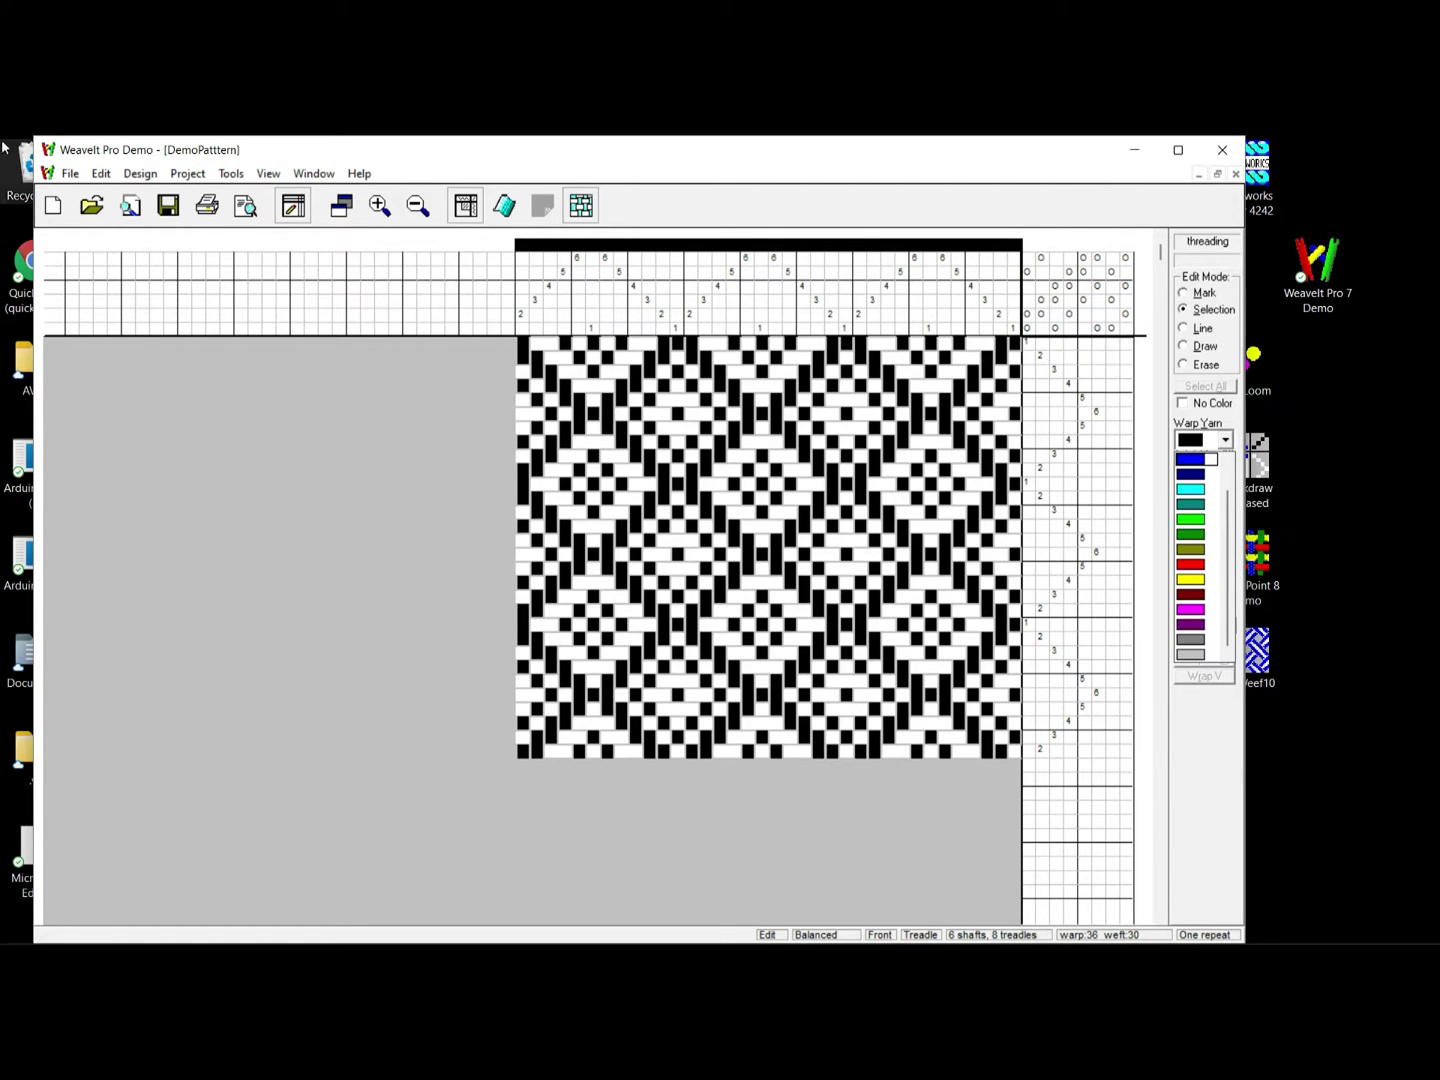
left_click(133, 180)
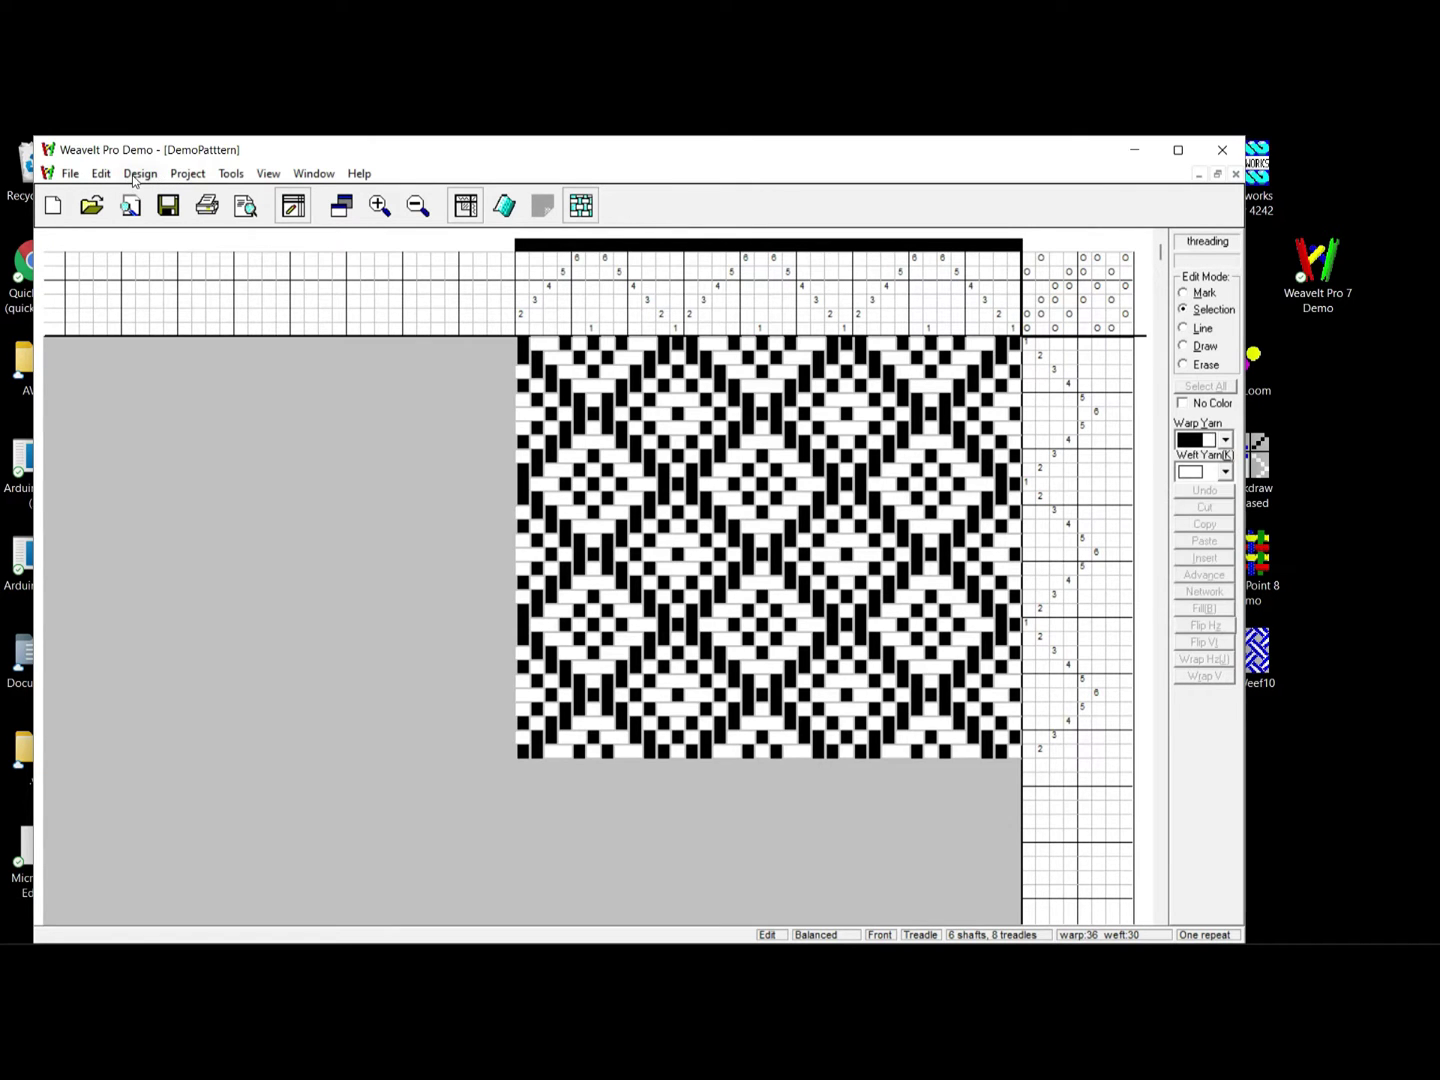
- Add a custom orange yarn color with hue 40, saturation 236 and luminance 120 to the first empty palette slot
left_click(139, 174)
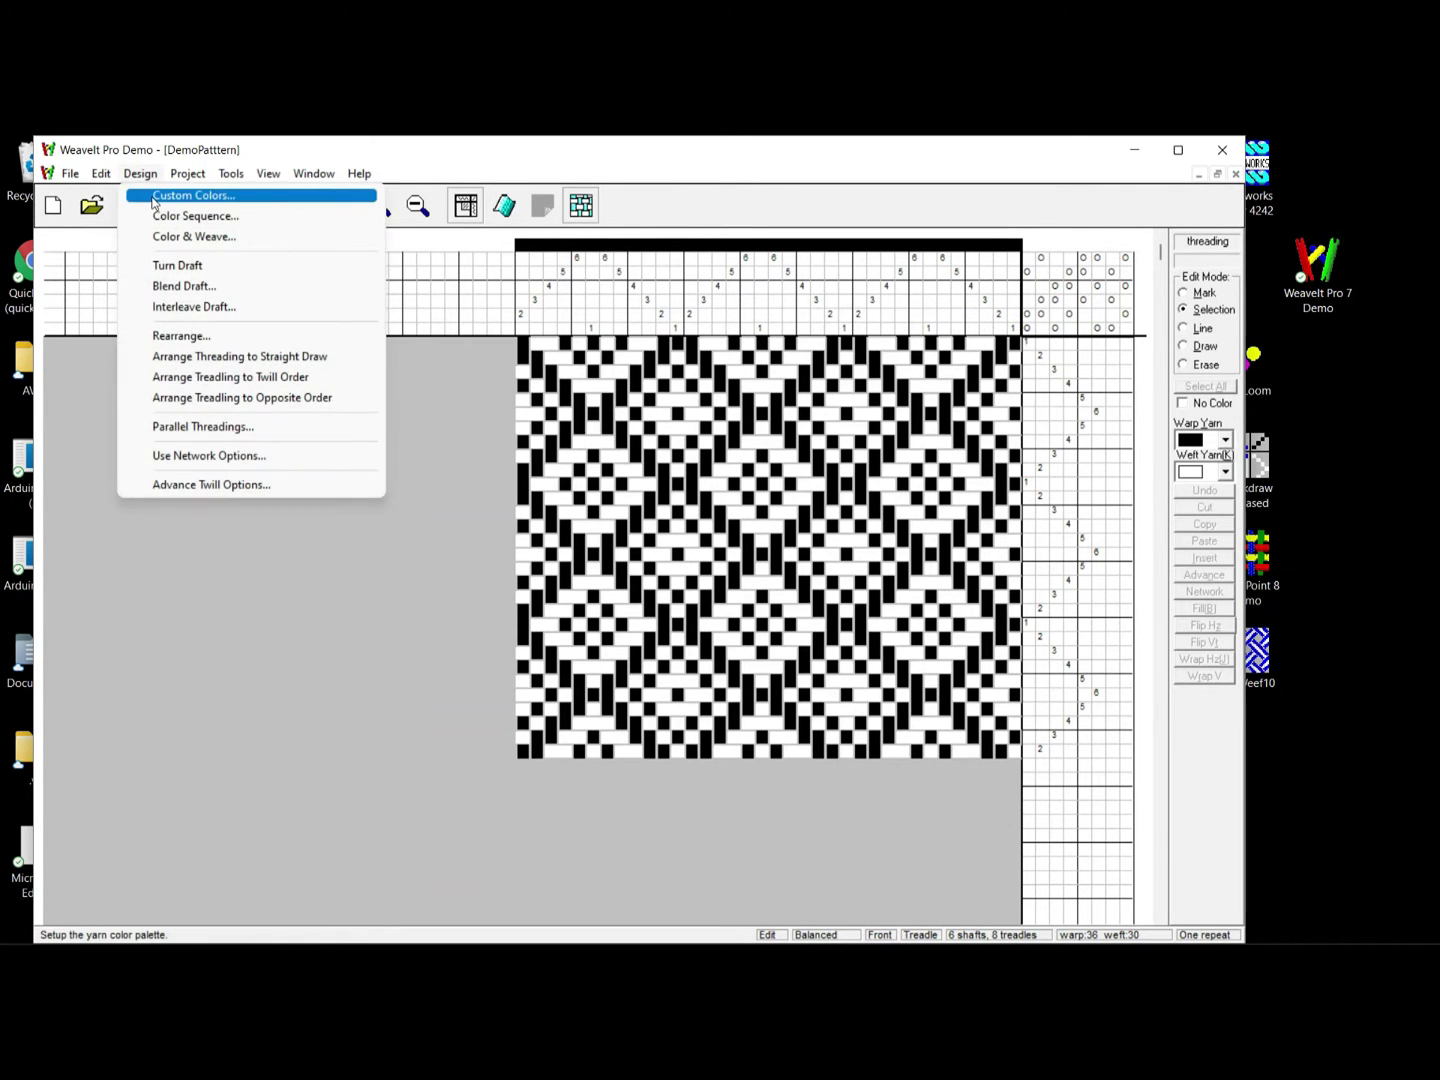
left_click(155, 198)
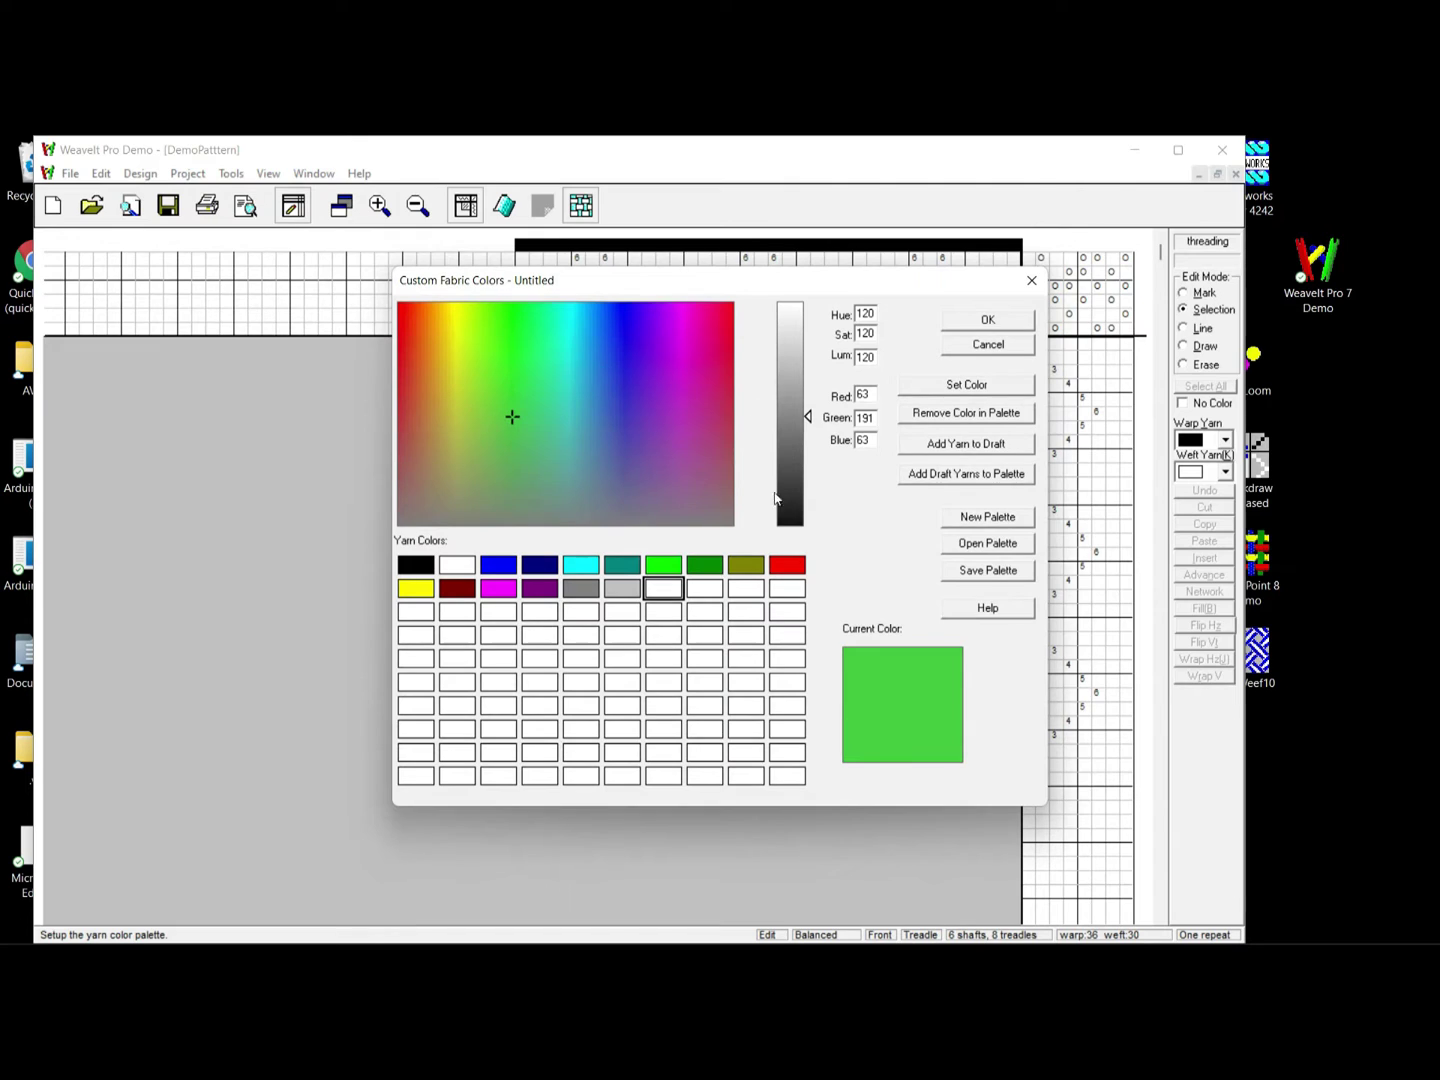
left_click(437, 312)
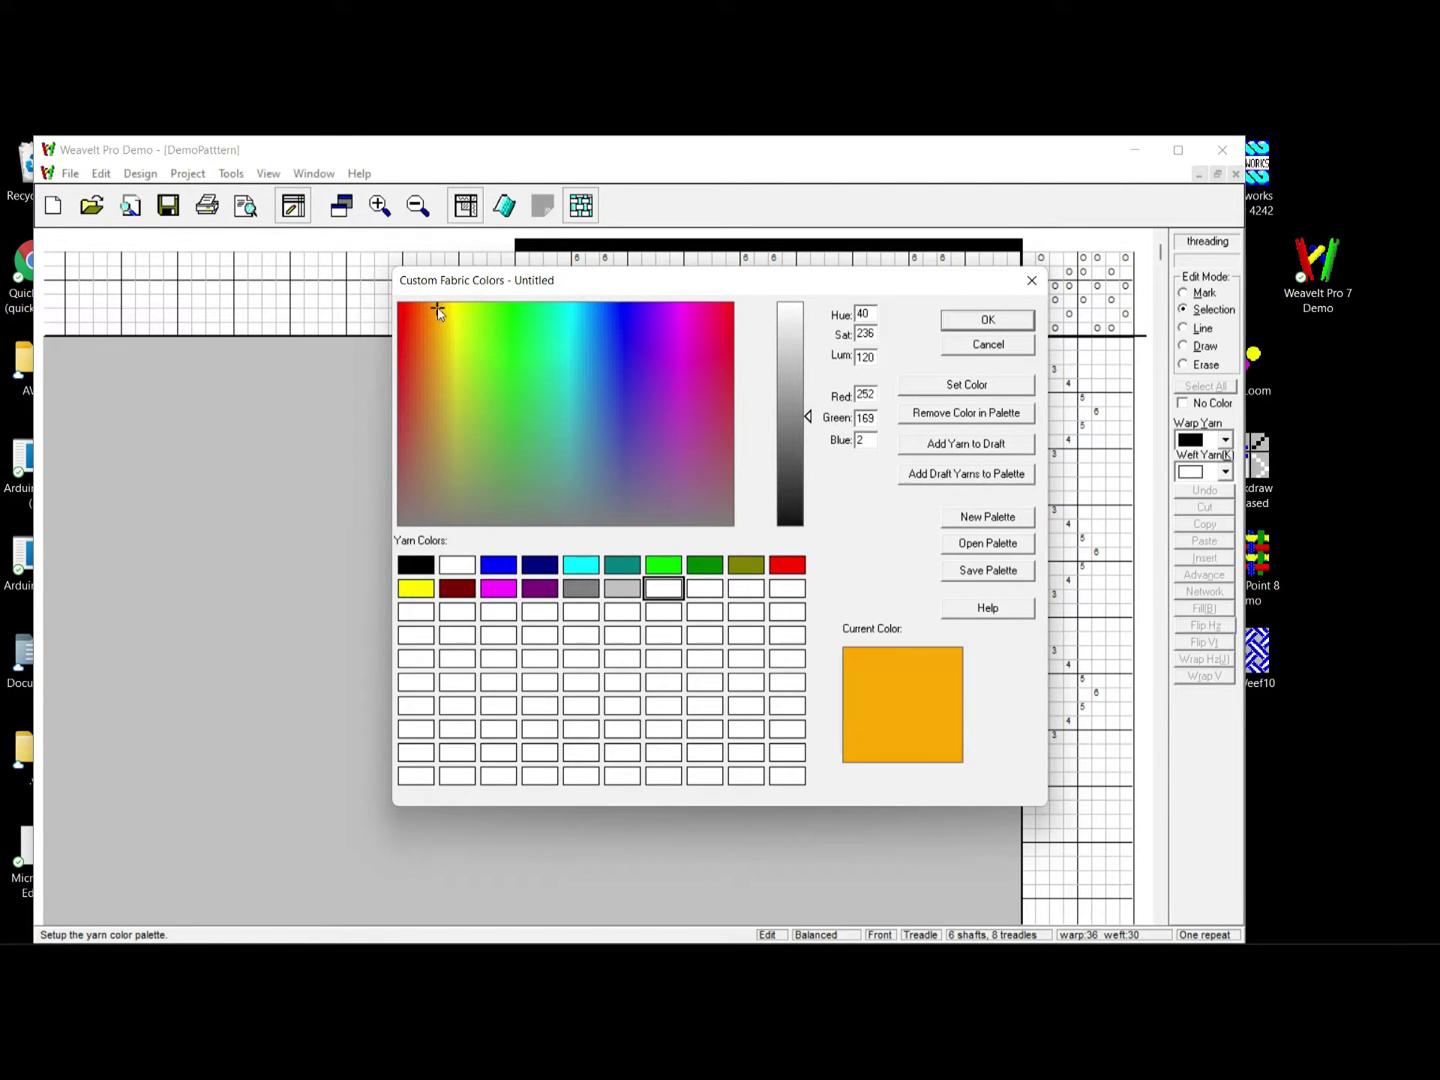
left_click(966, 387)
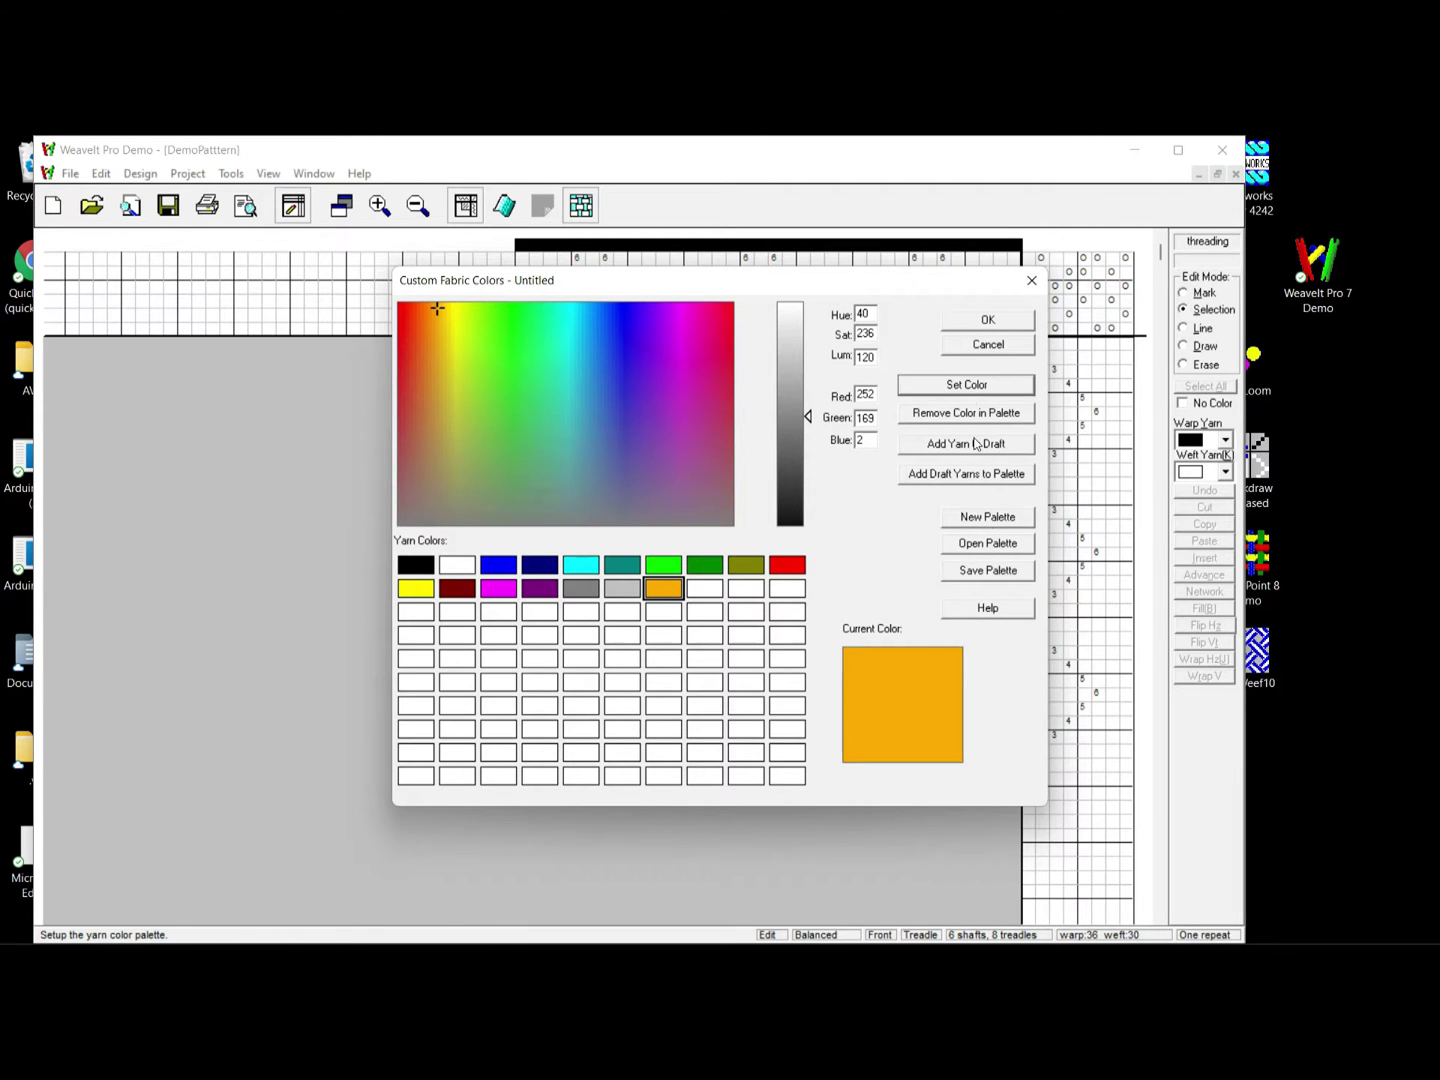
left_click(984, 321)
- Select threading ends 1–12 and set their warp yarn color to red
left_click_drag(1020, 256, 864, 252)
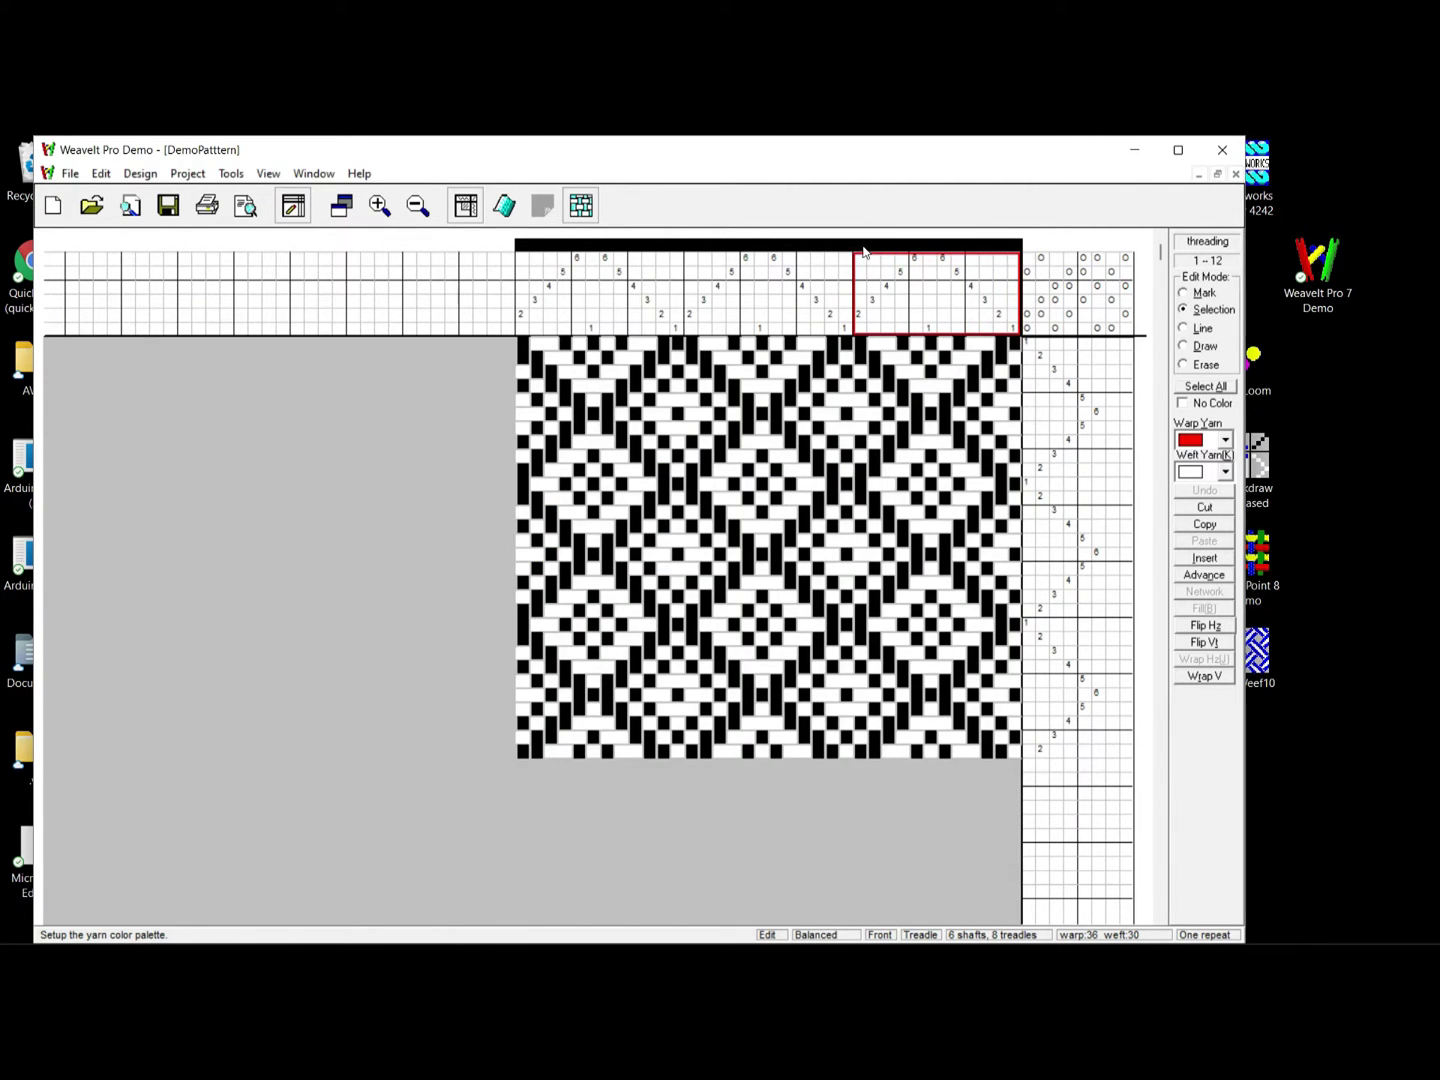
left_click(1189, 441)
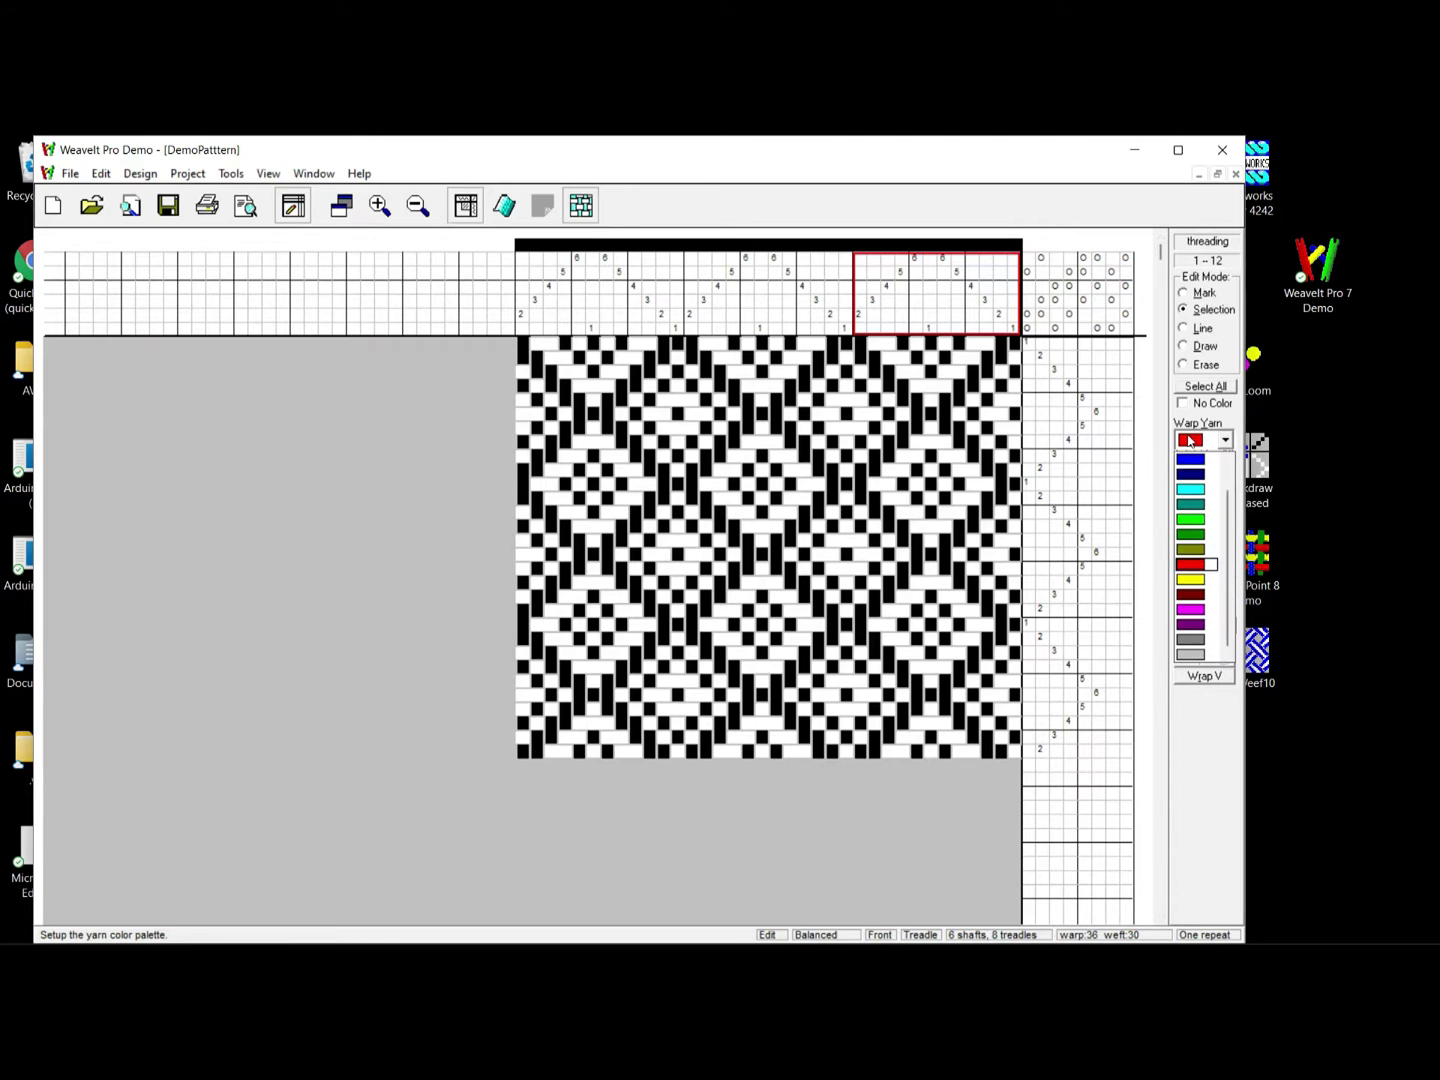
left_click(1189, 565)
- Set the warp yarn color of threading ends 13–24 to yellow and ends 25–36 to dark blue
left_click_drag(845, 252, 721, 242)
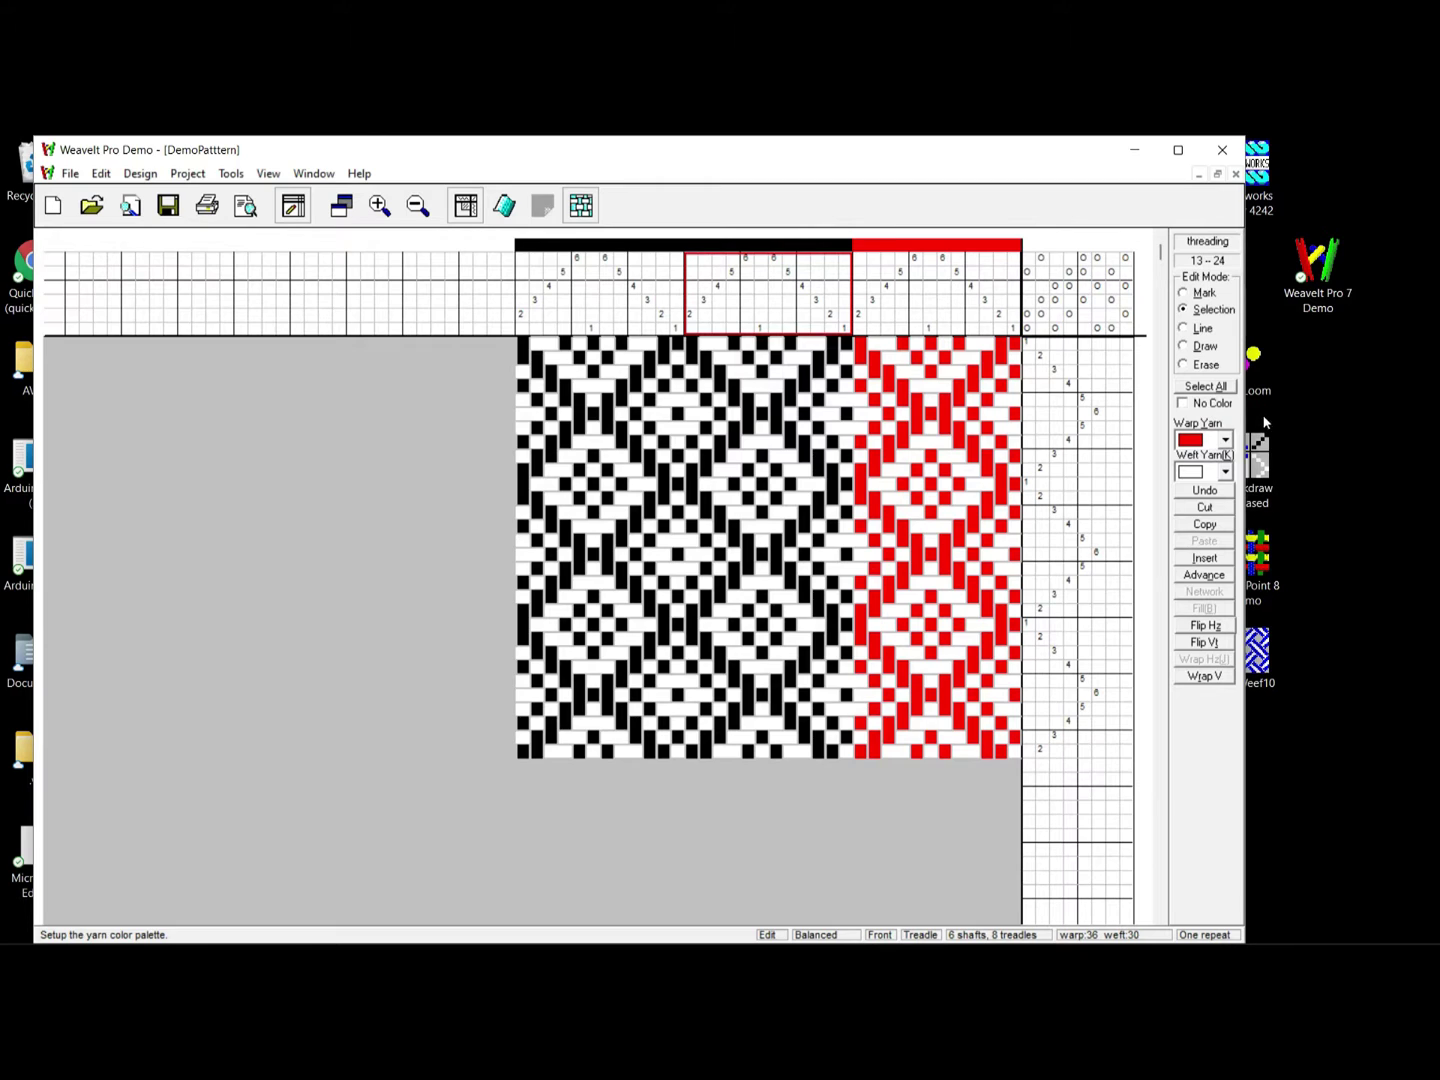
left_click(1225, 441)
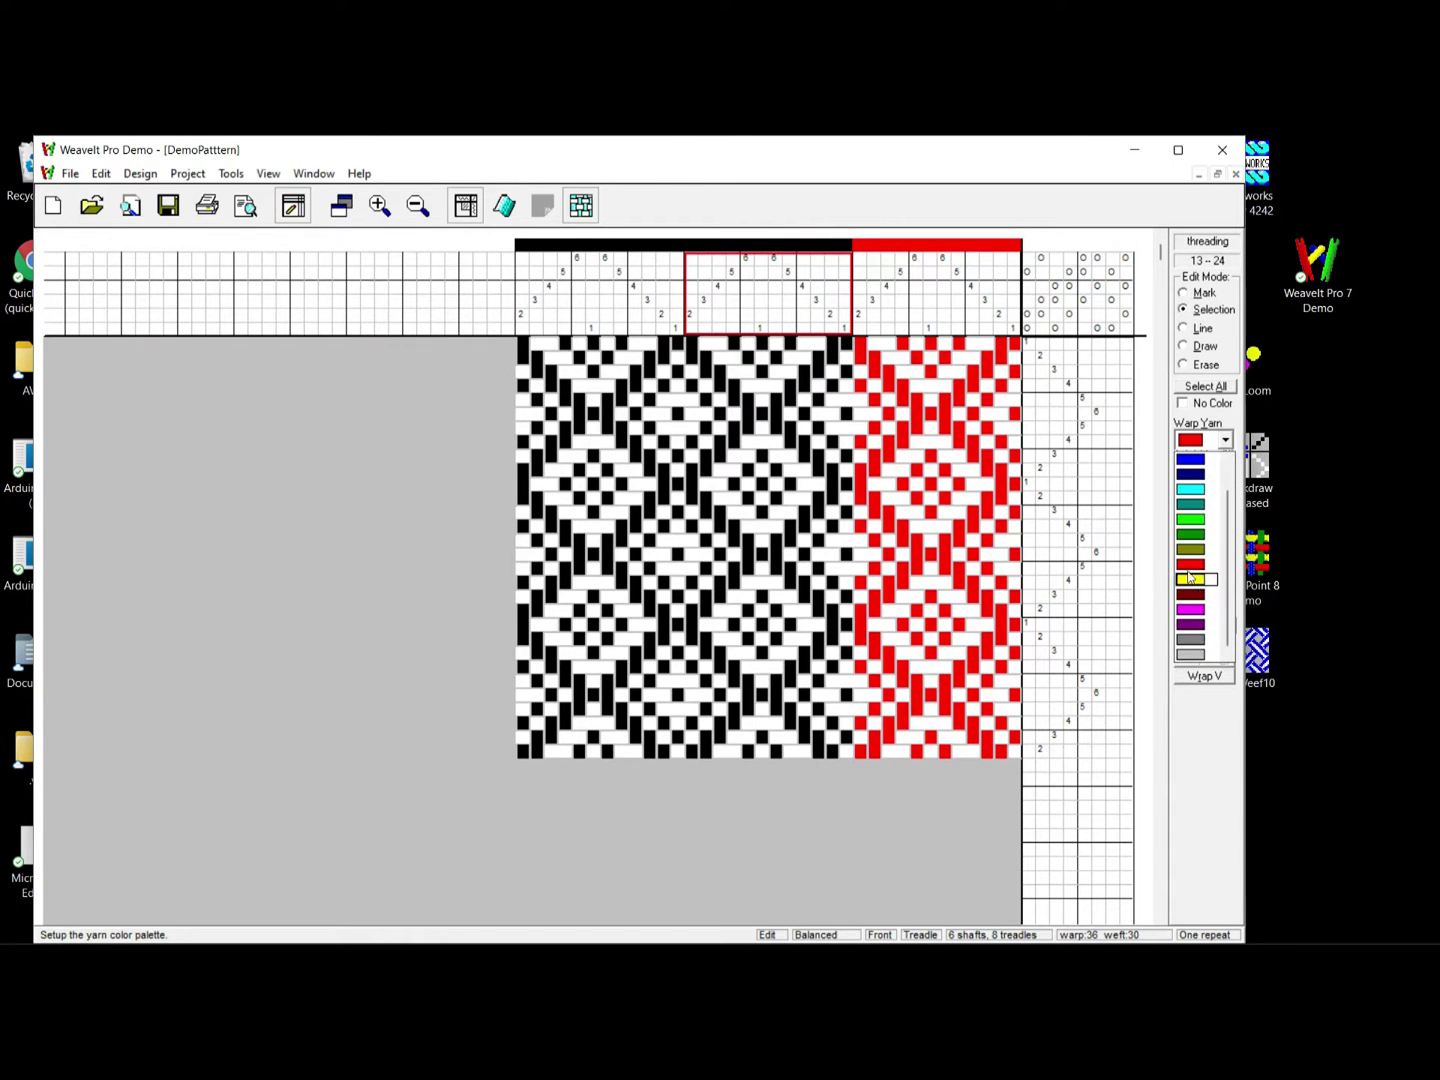
left_click(1191, 578)
left_click_drag(676, 253, 517, 243)
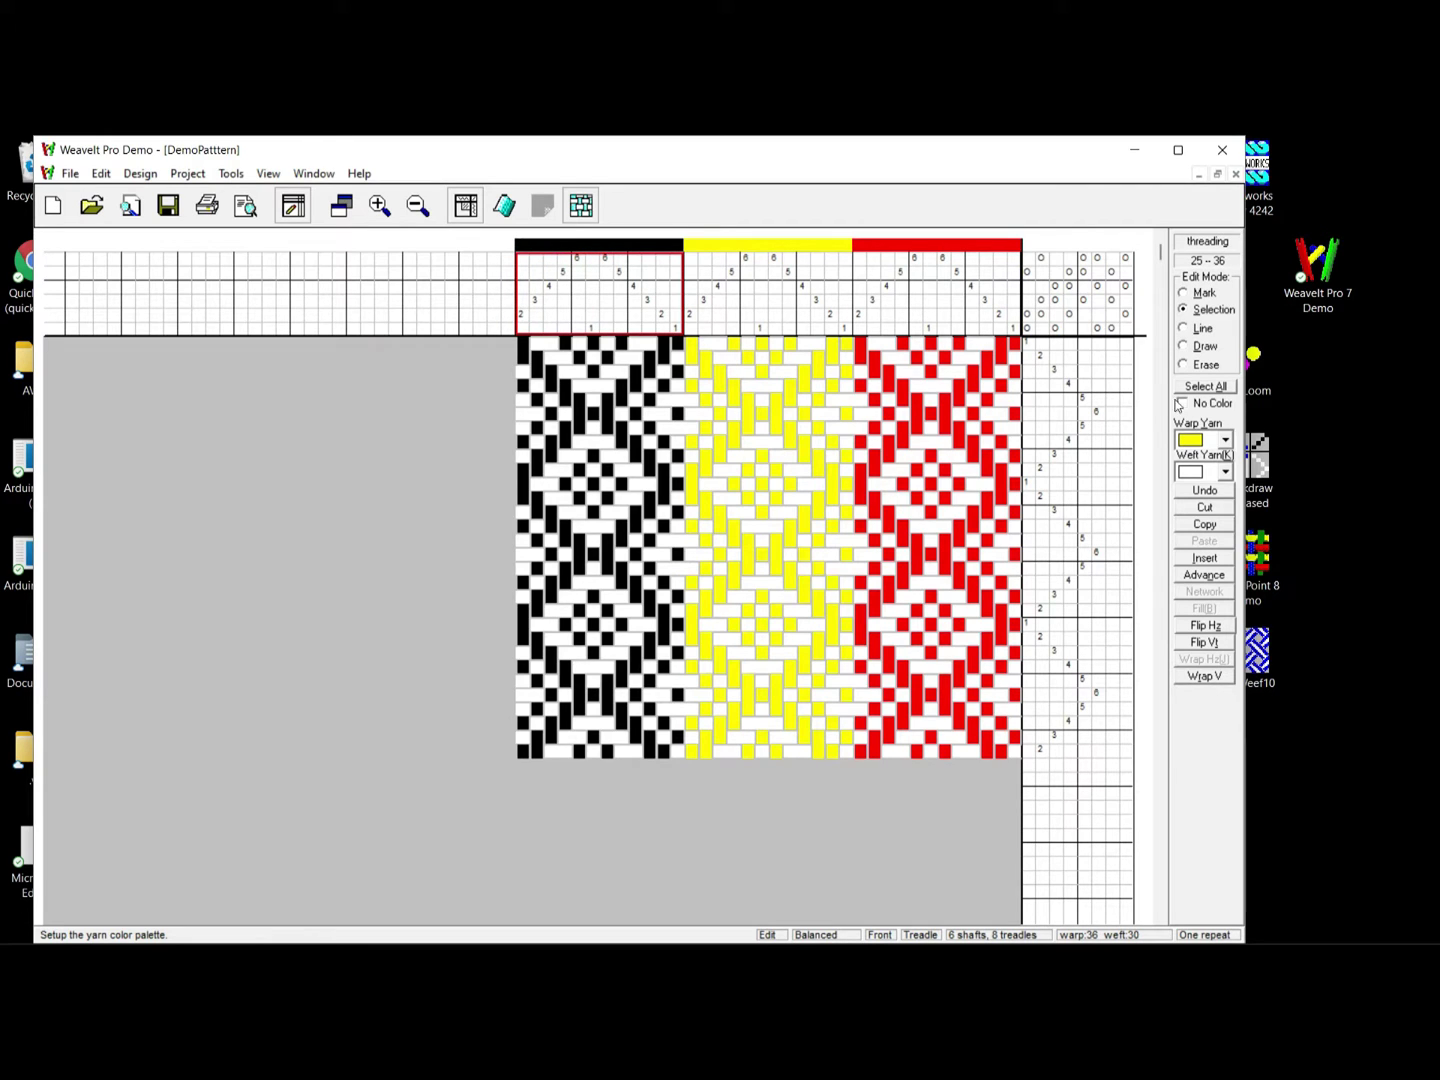
left_click(1225, 440)
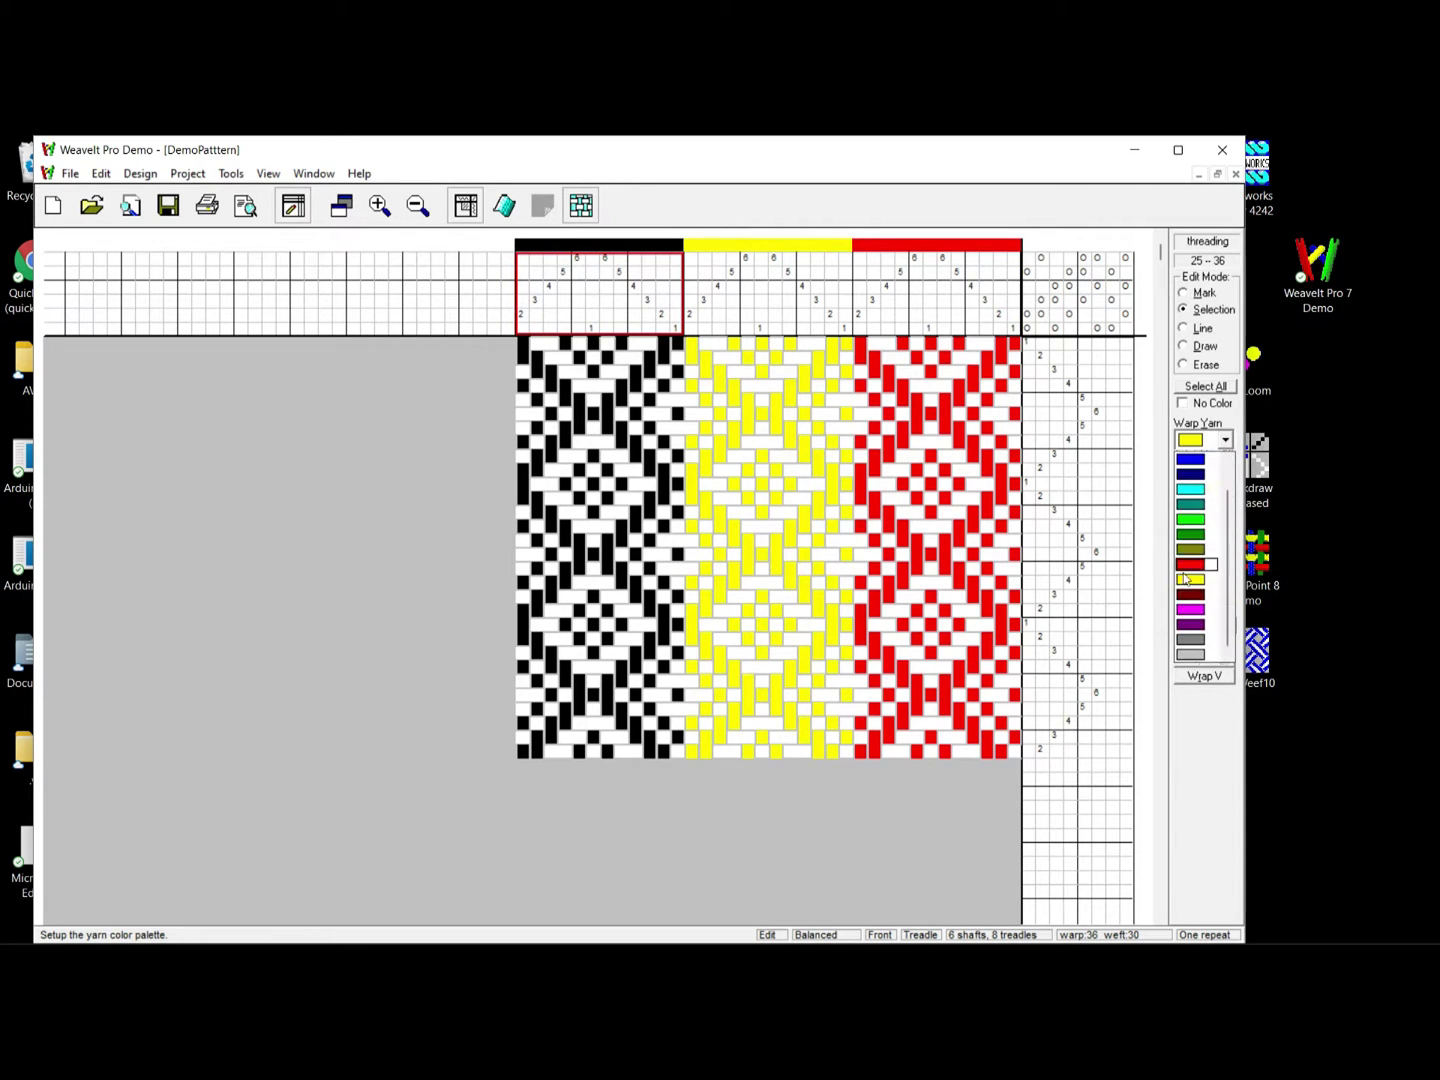
left_click(1191, 466)
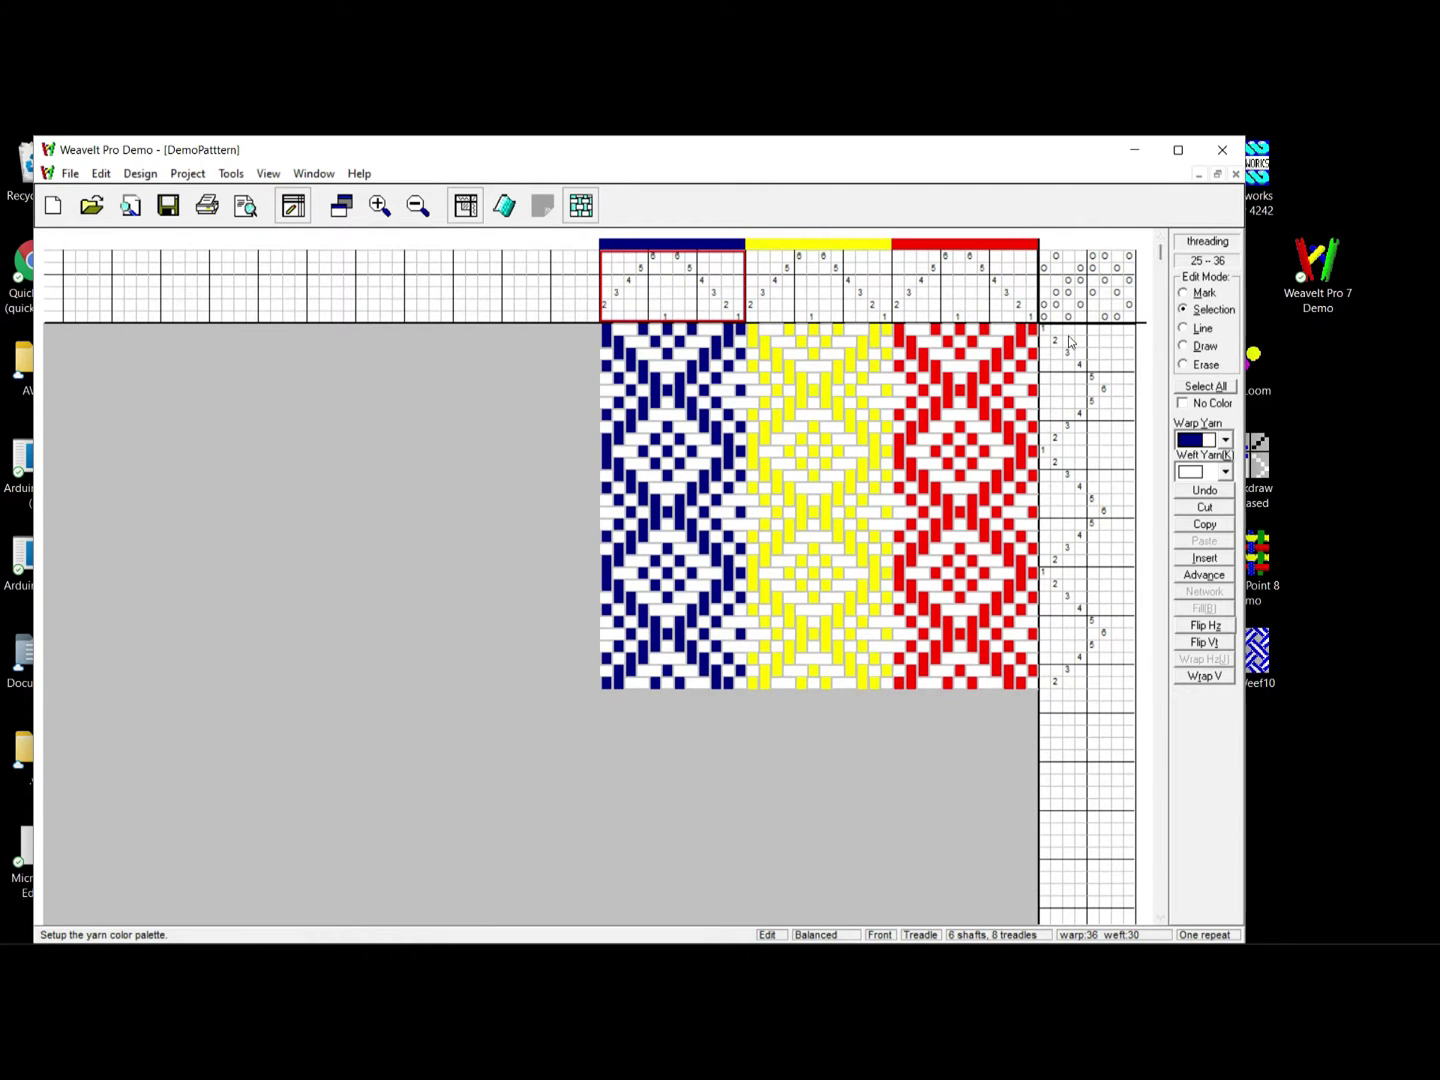
- Select treadling picks 1–10 and set their weft yarn color to the custom orange
left_click_drag(1068, 333, 1079, 448)
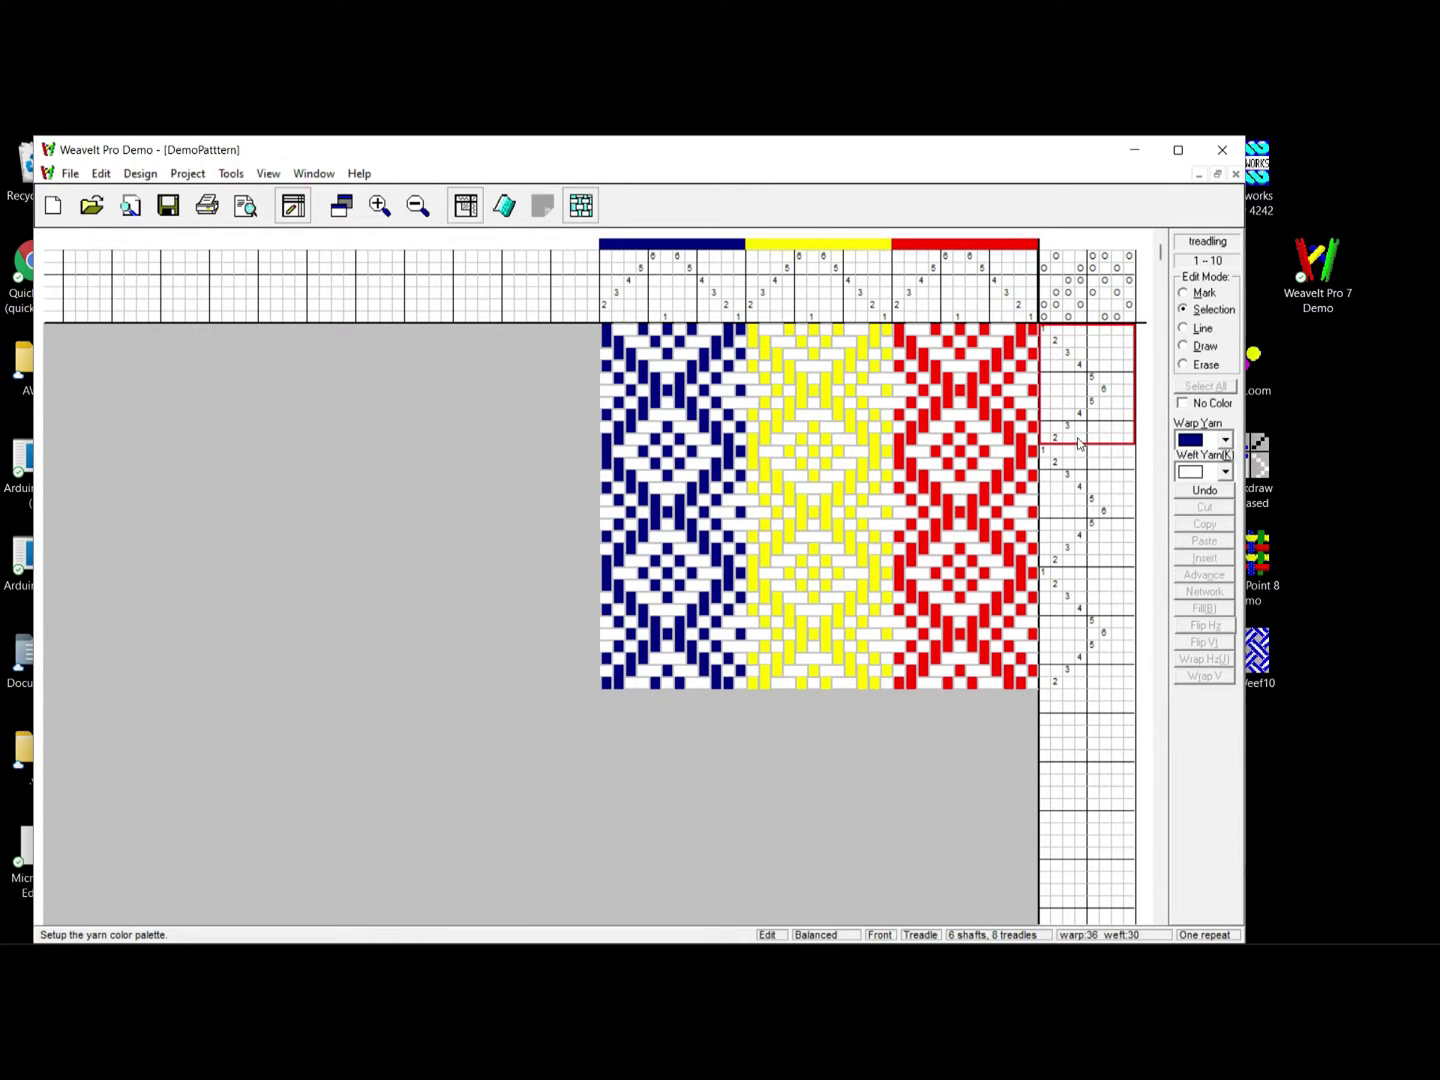
left_click(1225, 473)
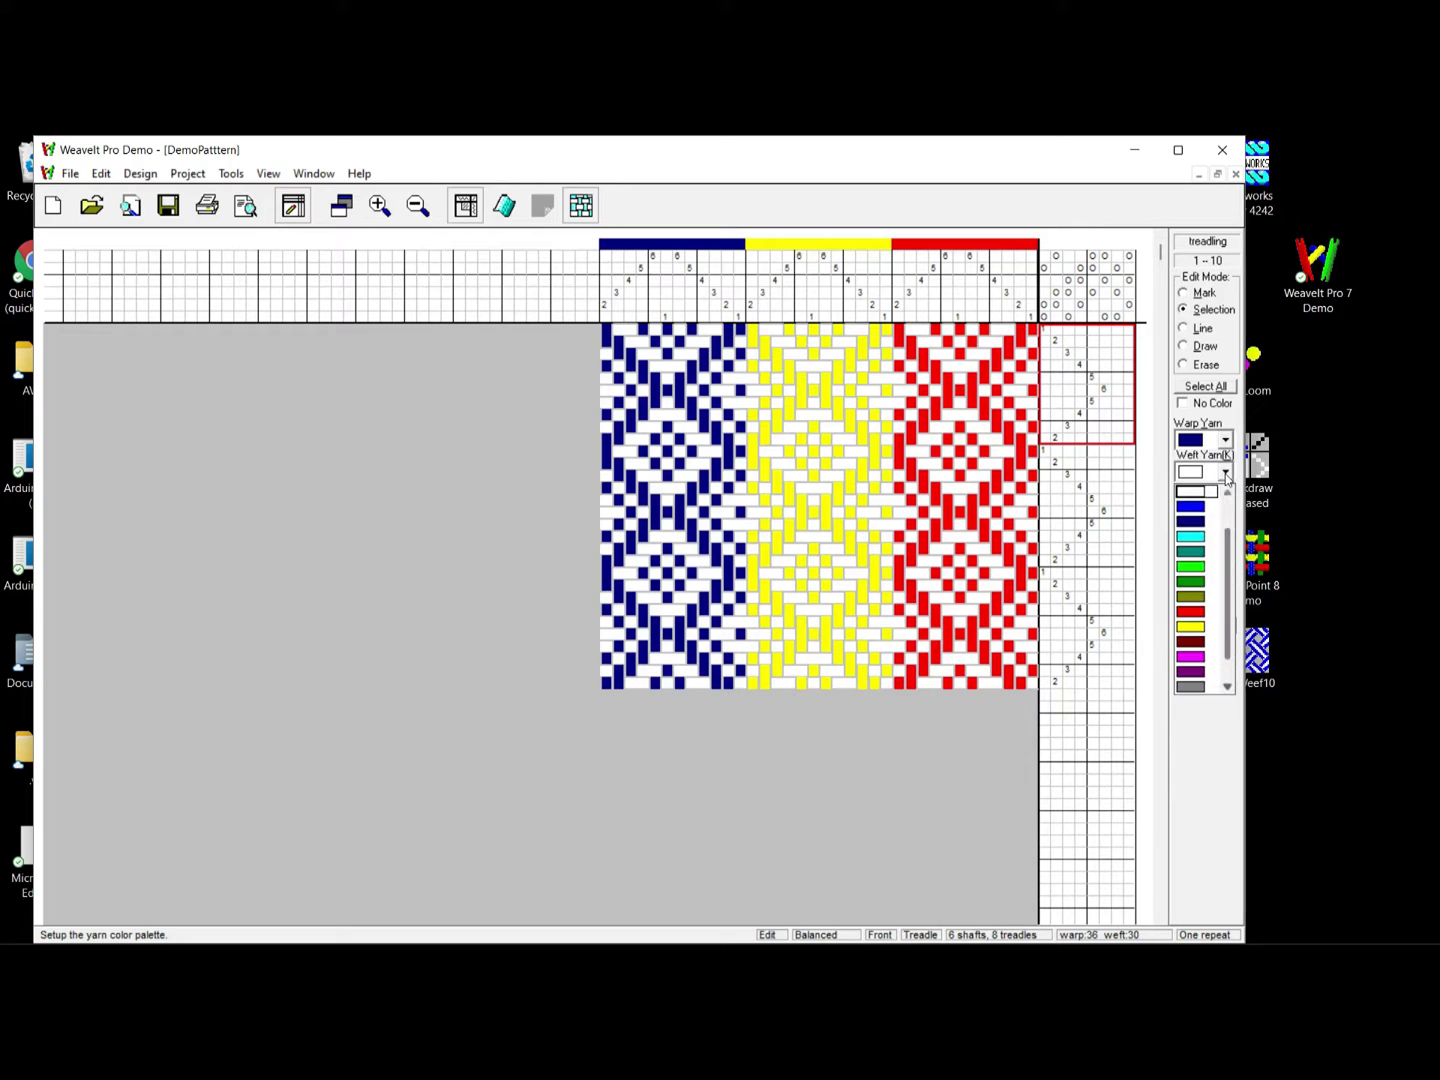
scroll(1225, 680, "down", 3)
left_click(1207, 684)
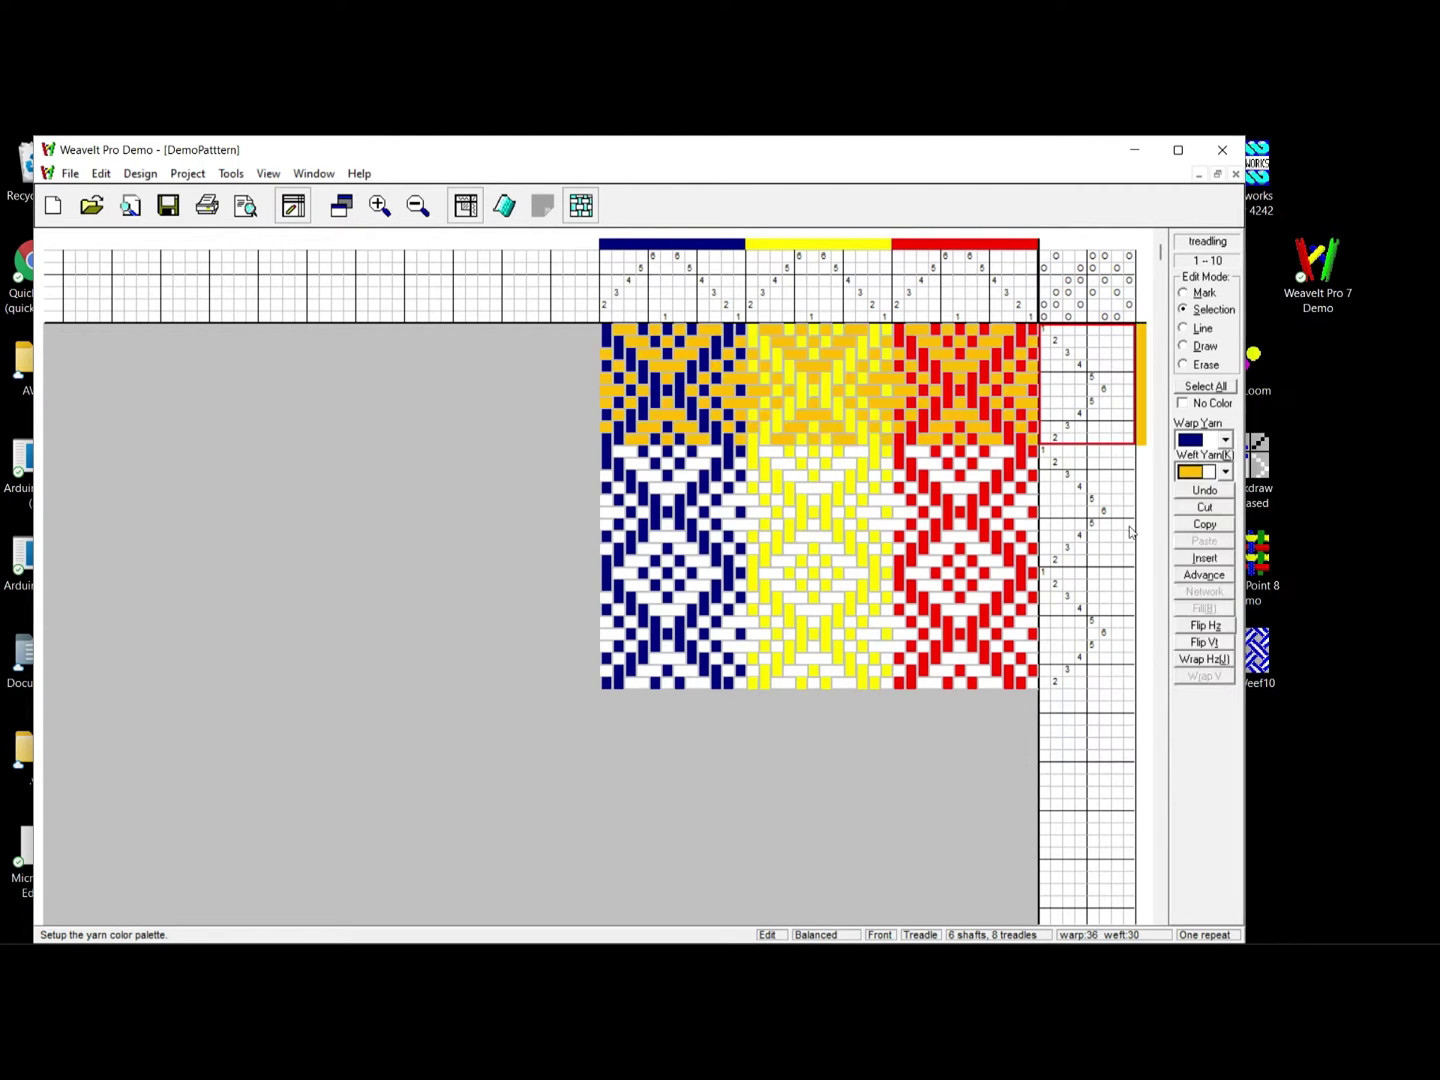
- Set the weft yarn color of treadling picks 11–20 to bright green and picks 21–30 to magenta
left_click_drag(1146, 459, 1145, 566)
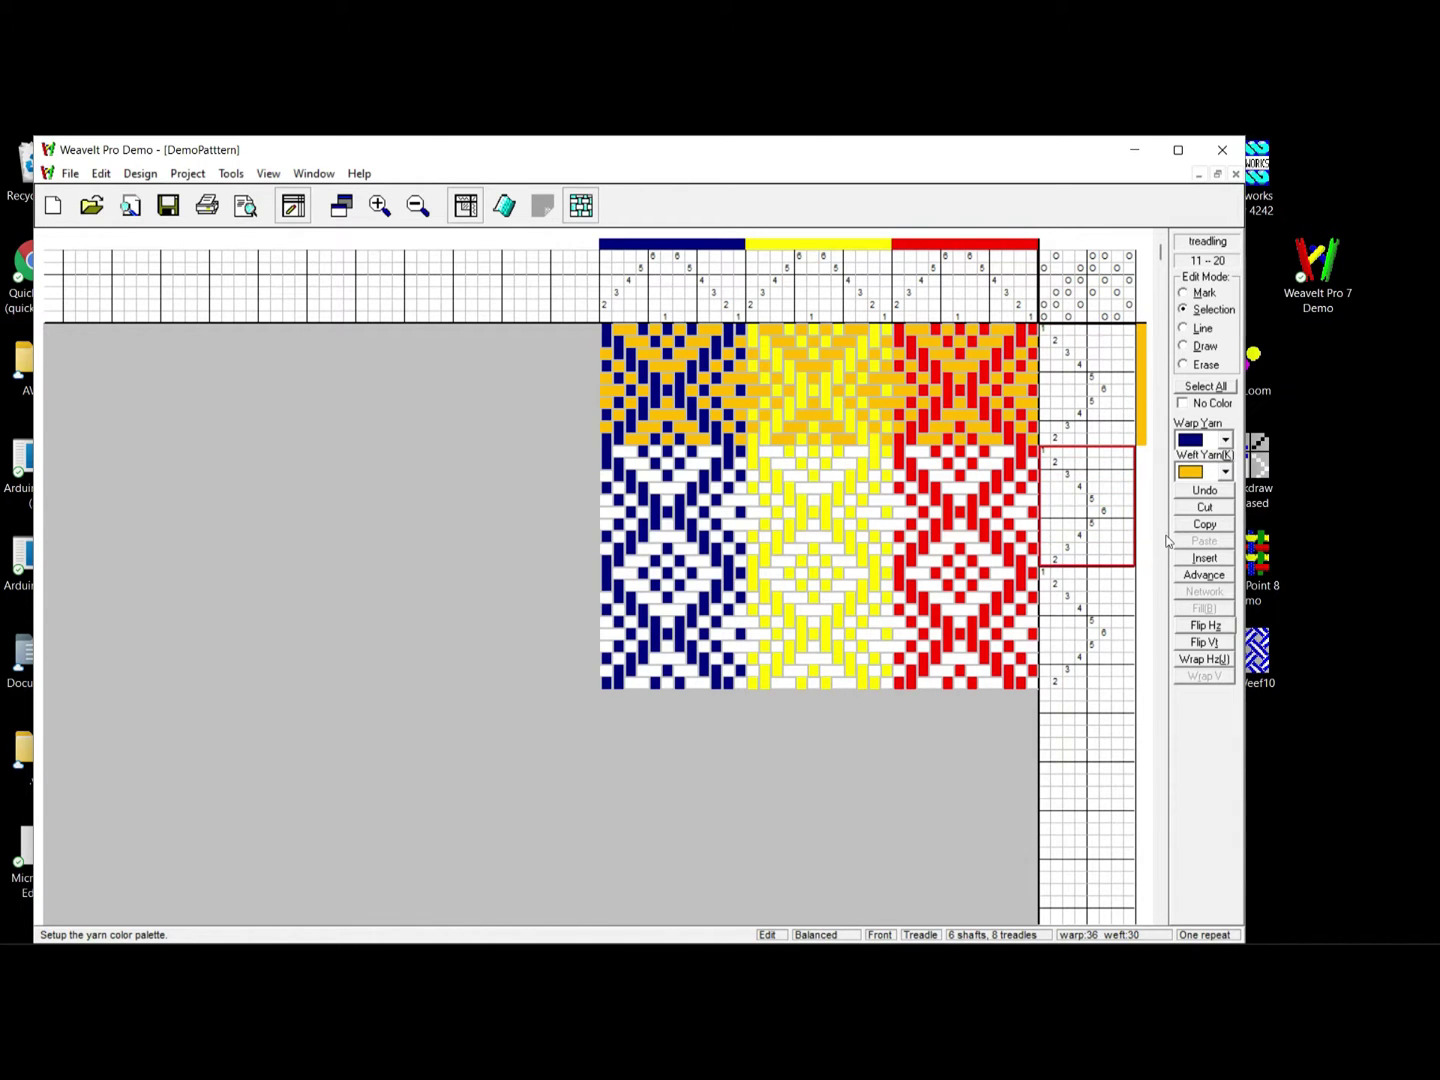
left_click(1224, 474)
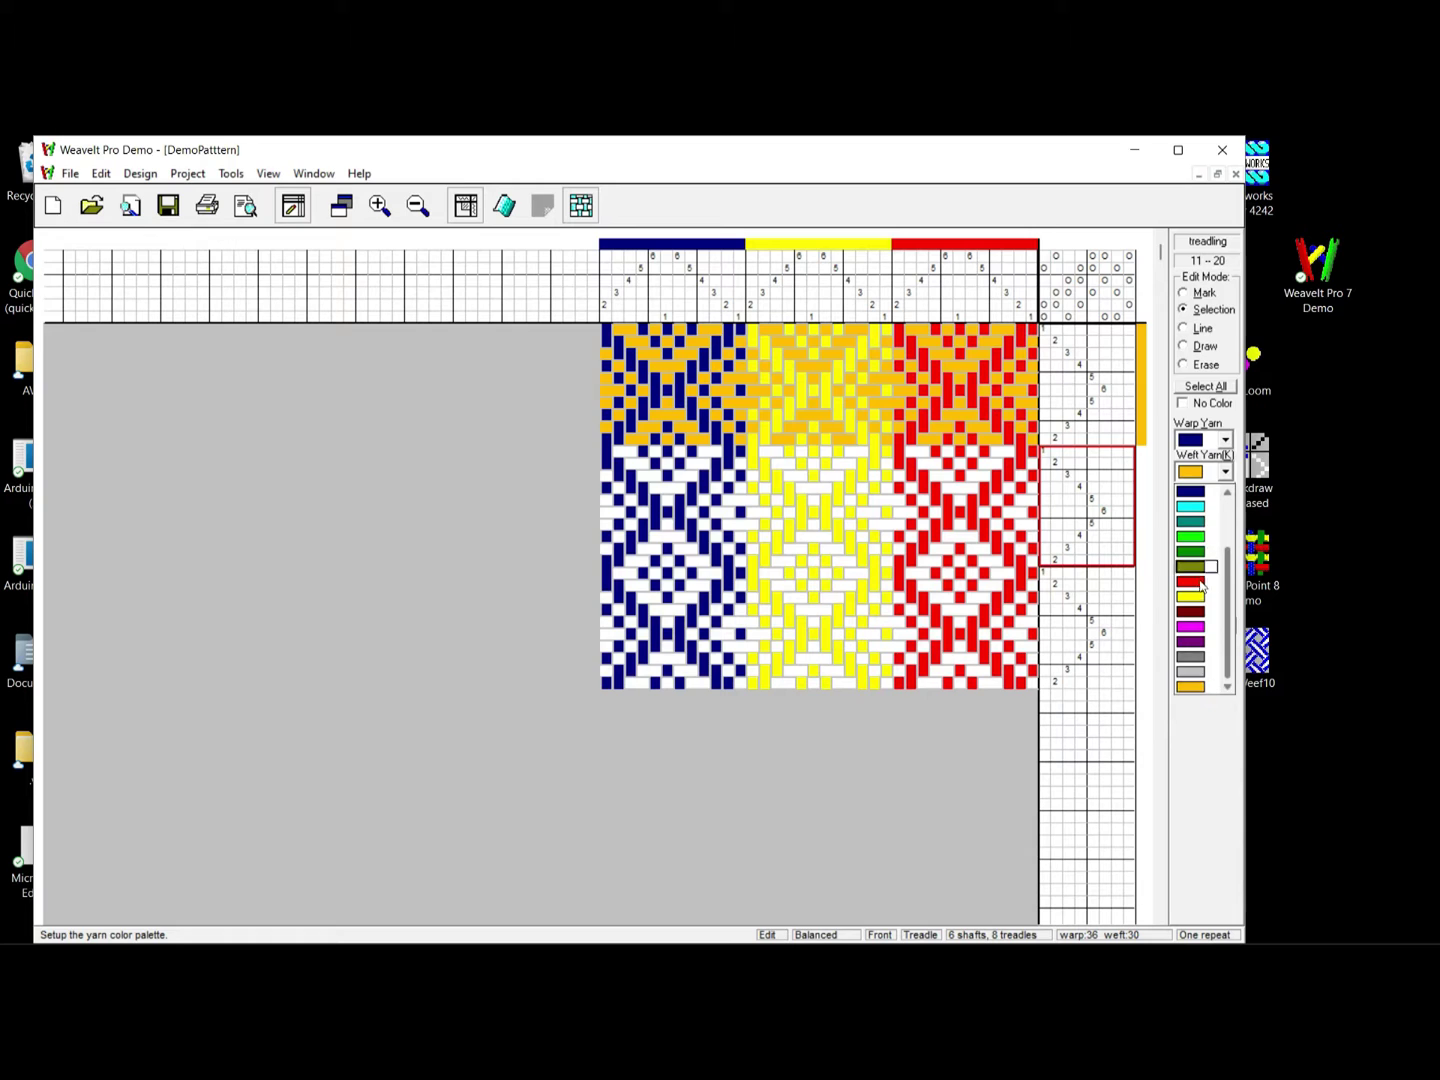
left_click(1209, 537)
left_click_drag(1141, 573, 1122, 686)
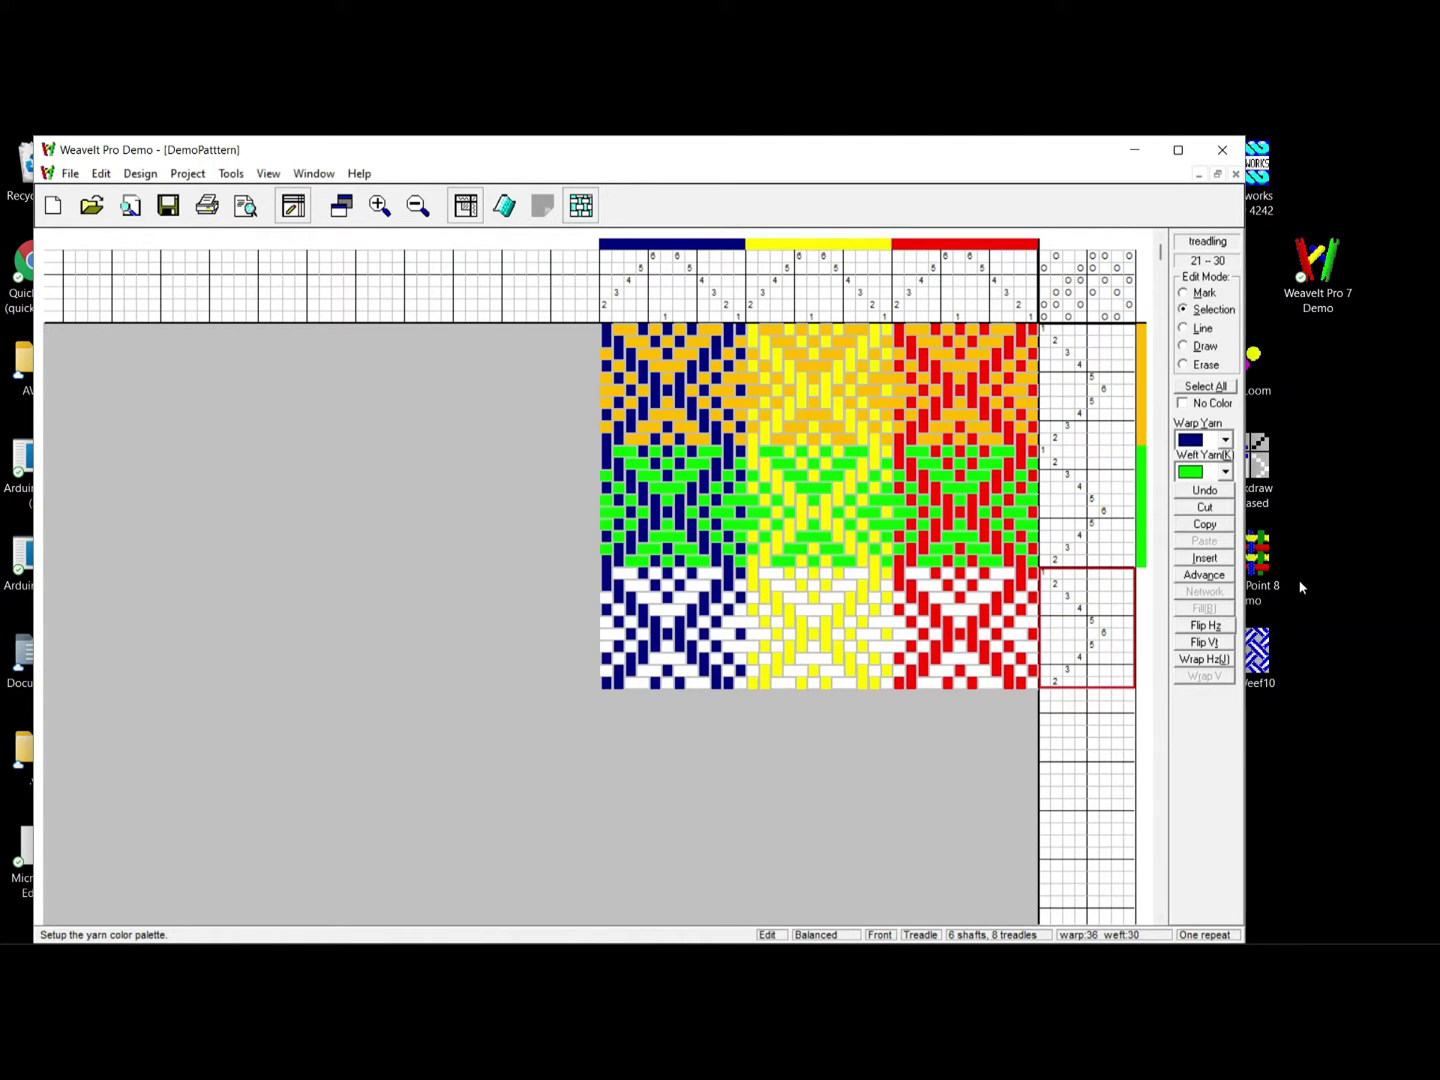
left_click(1225, 474)
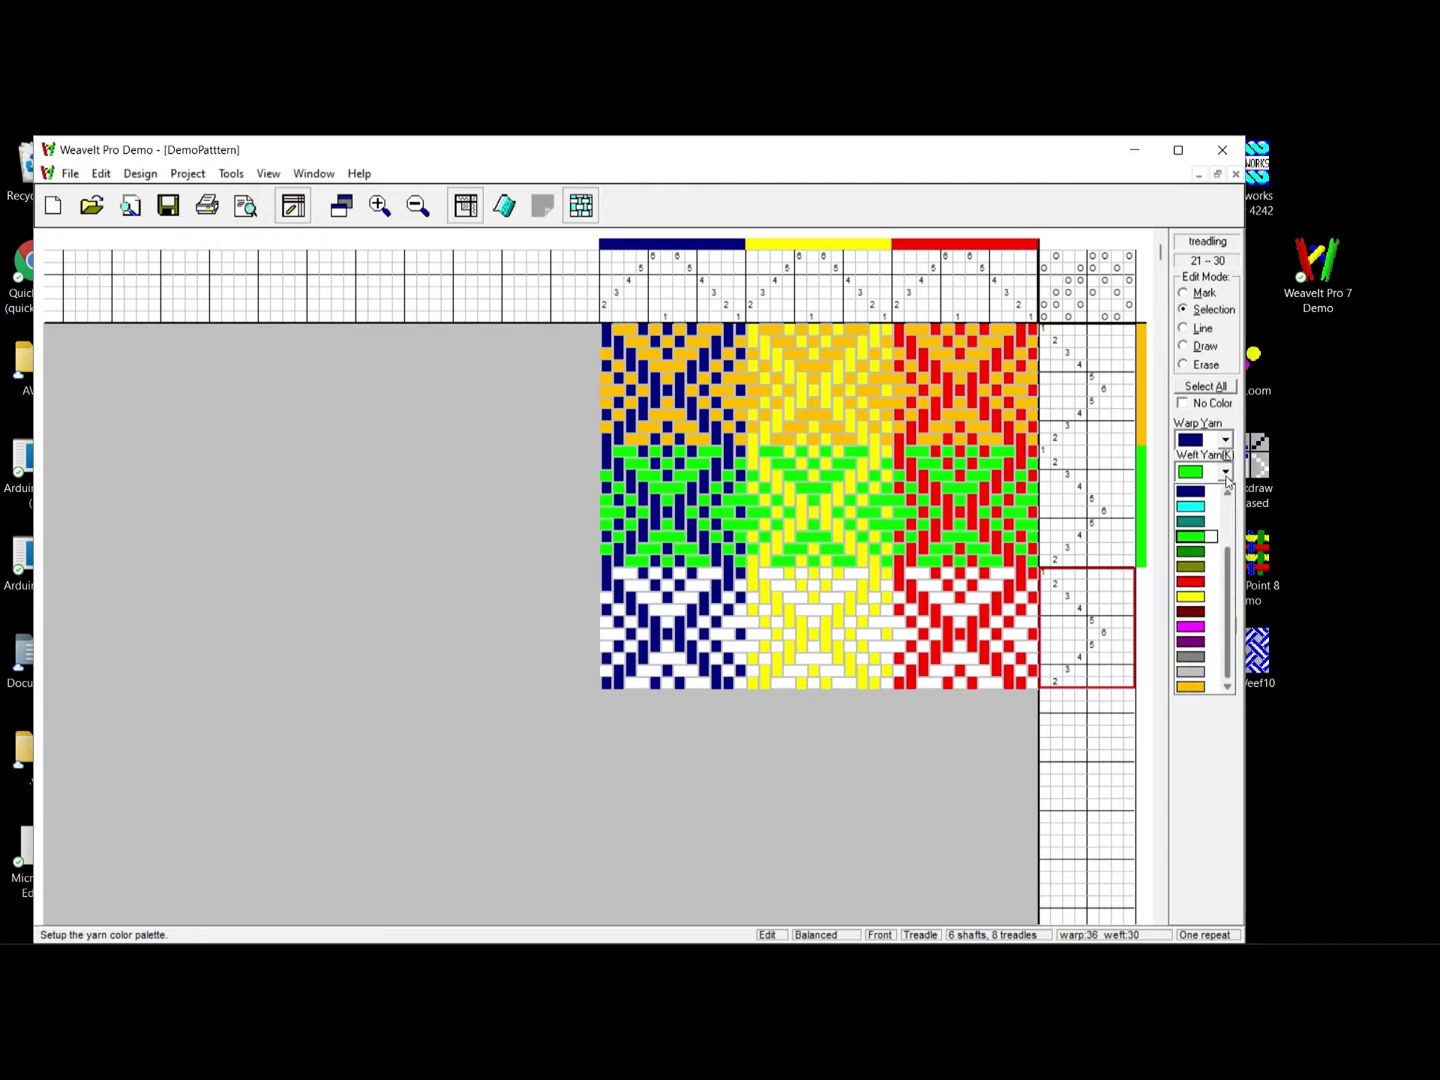
left_click(1204, 628)
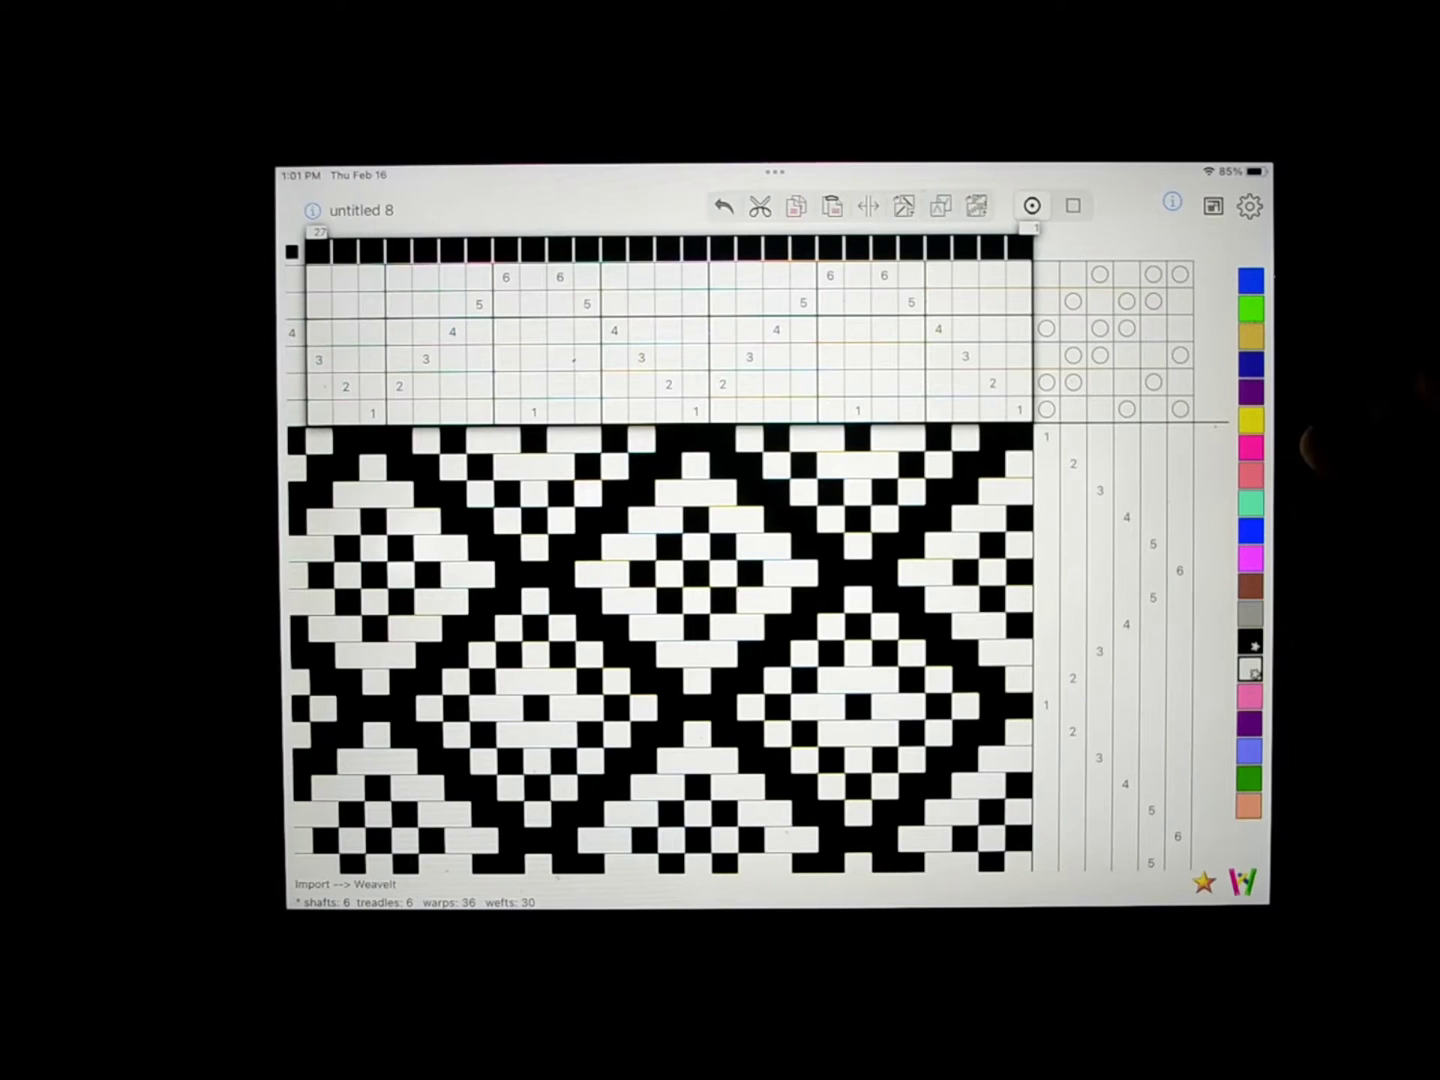
- In the WeaveIt iPad app's untitled 8 draft, paint warp ends 1–12 hot pink
left_click(1250, 447)
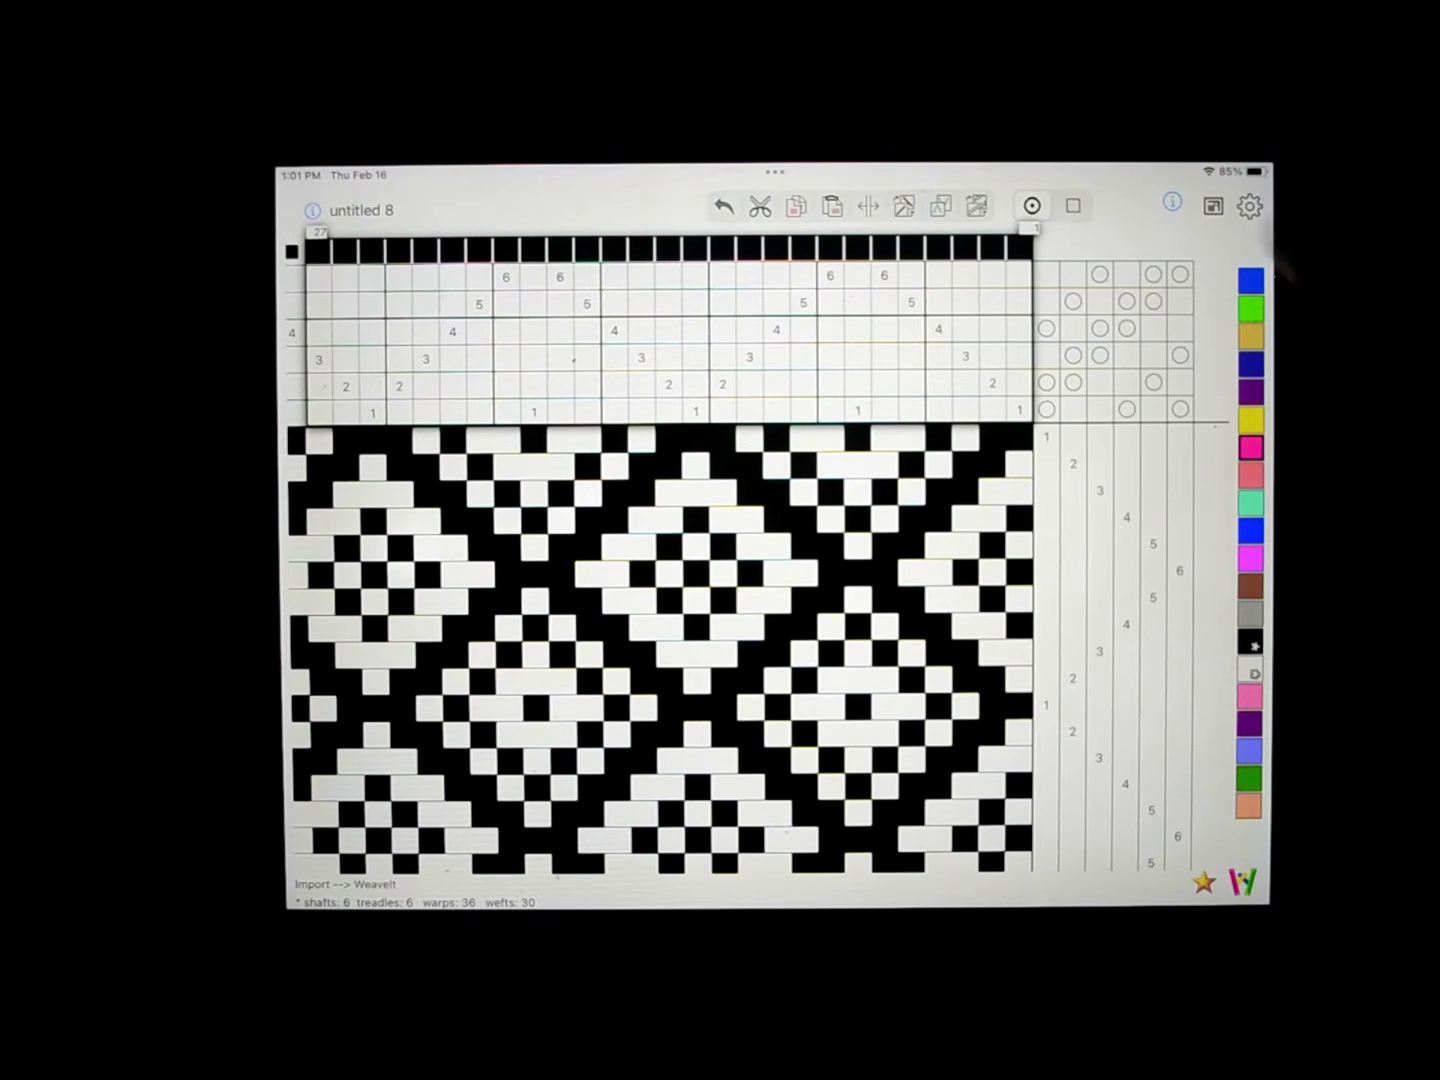
left_click_drag(1020, 250, 870, 250)
left_click(885, 250)
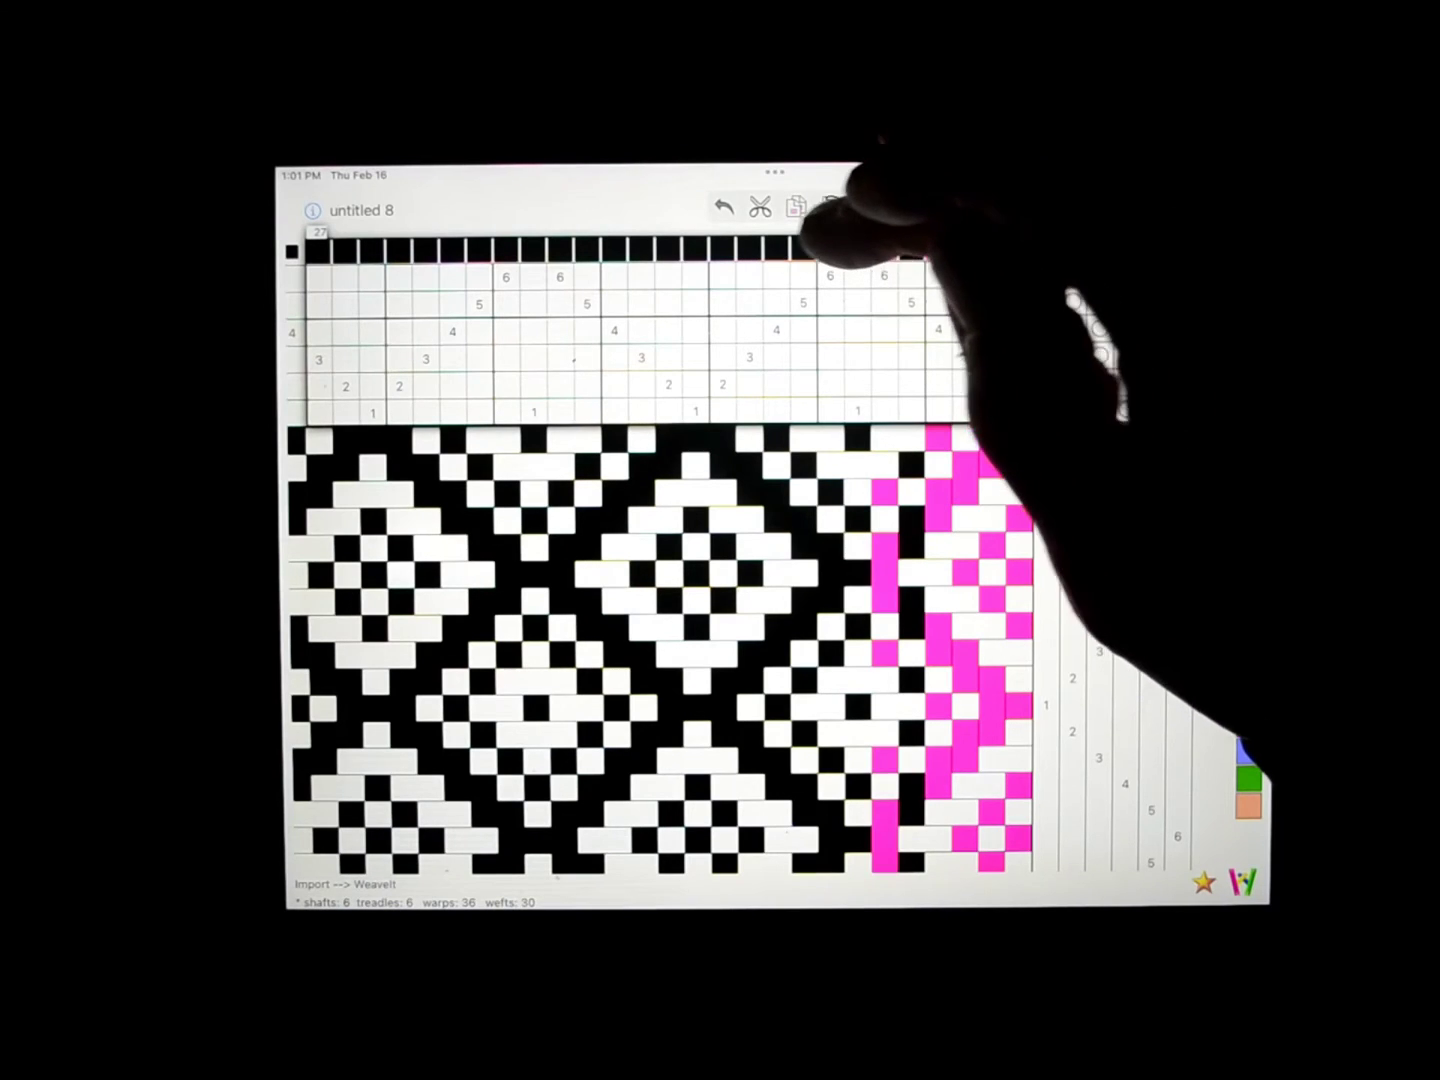
left_click(858, 250)
left_click(803, 250)
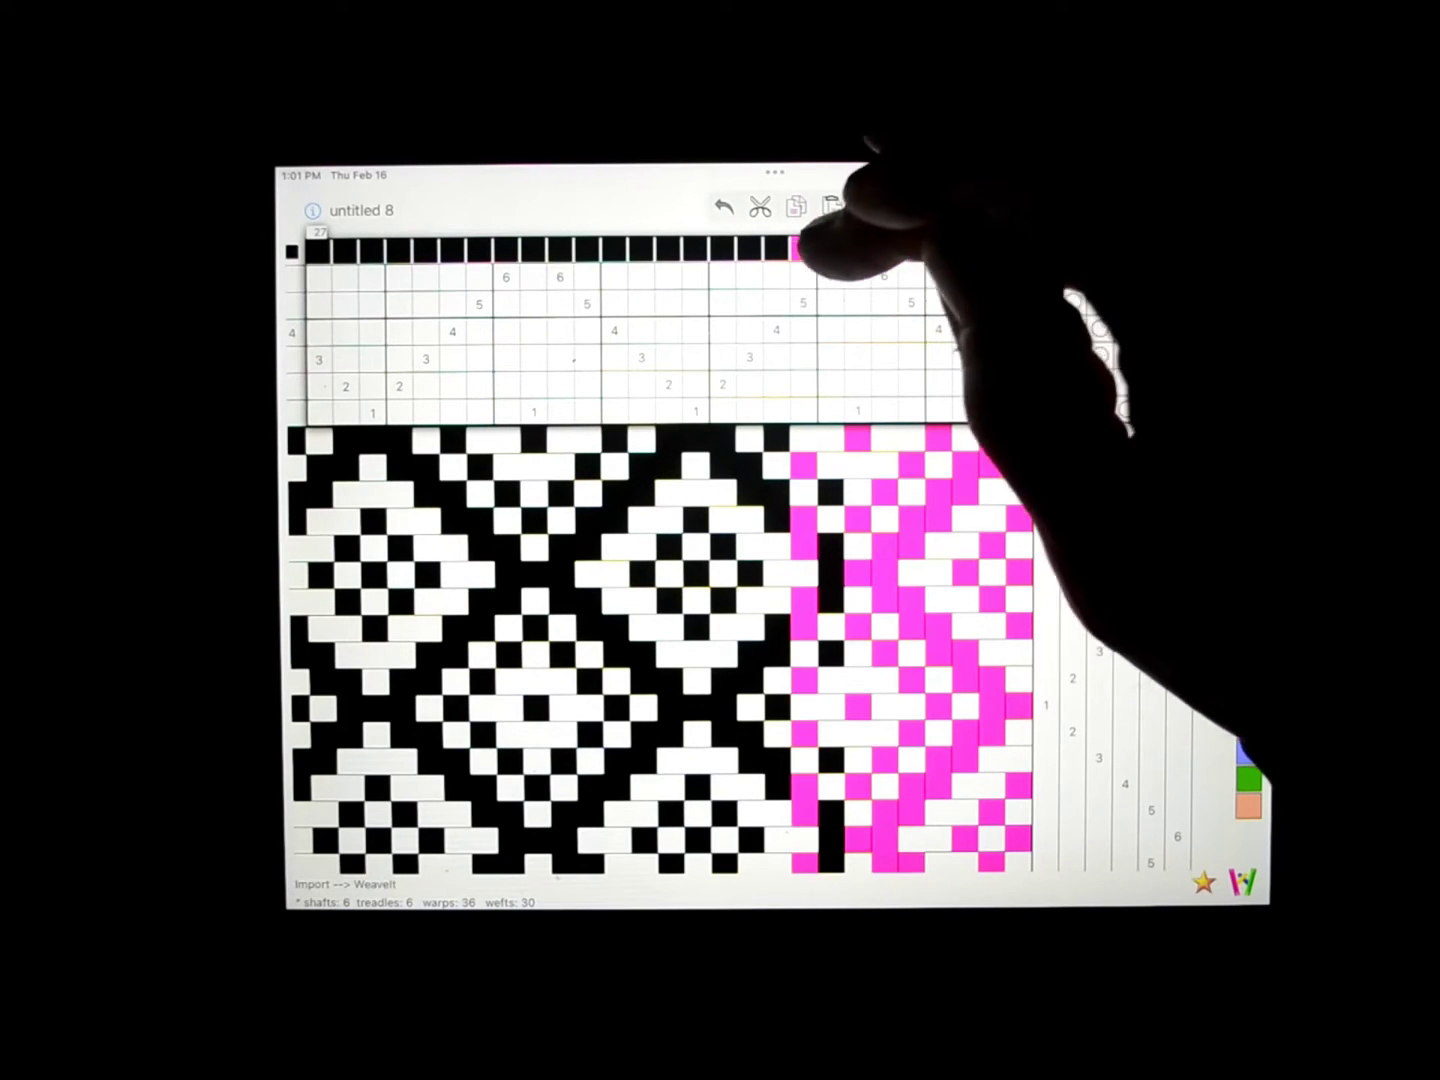
left_click(830, 250)
left_click(776, 250)
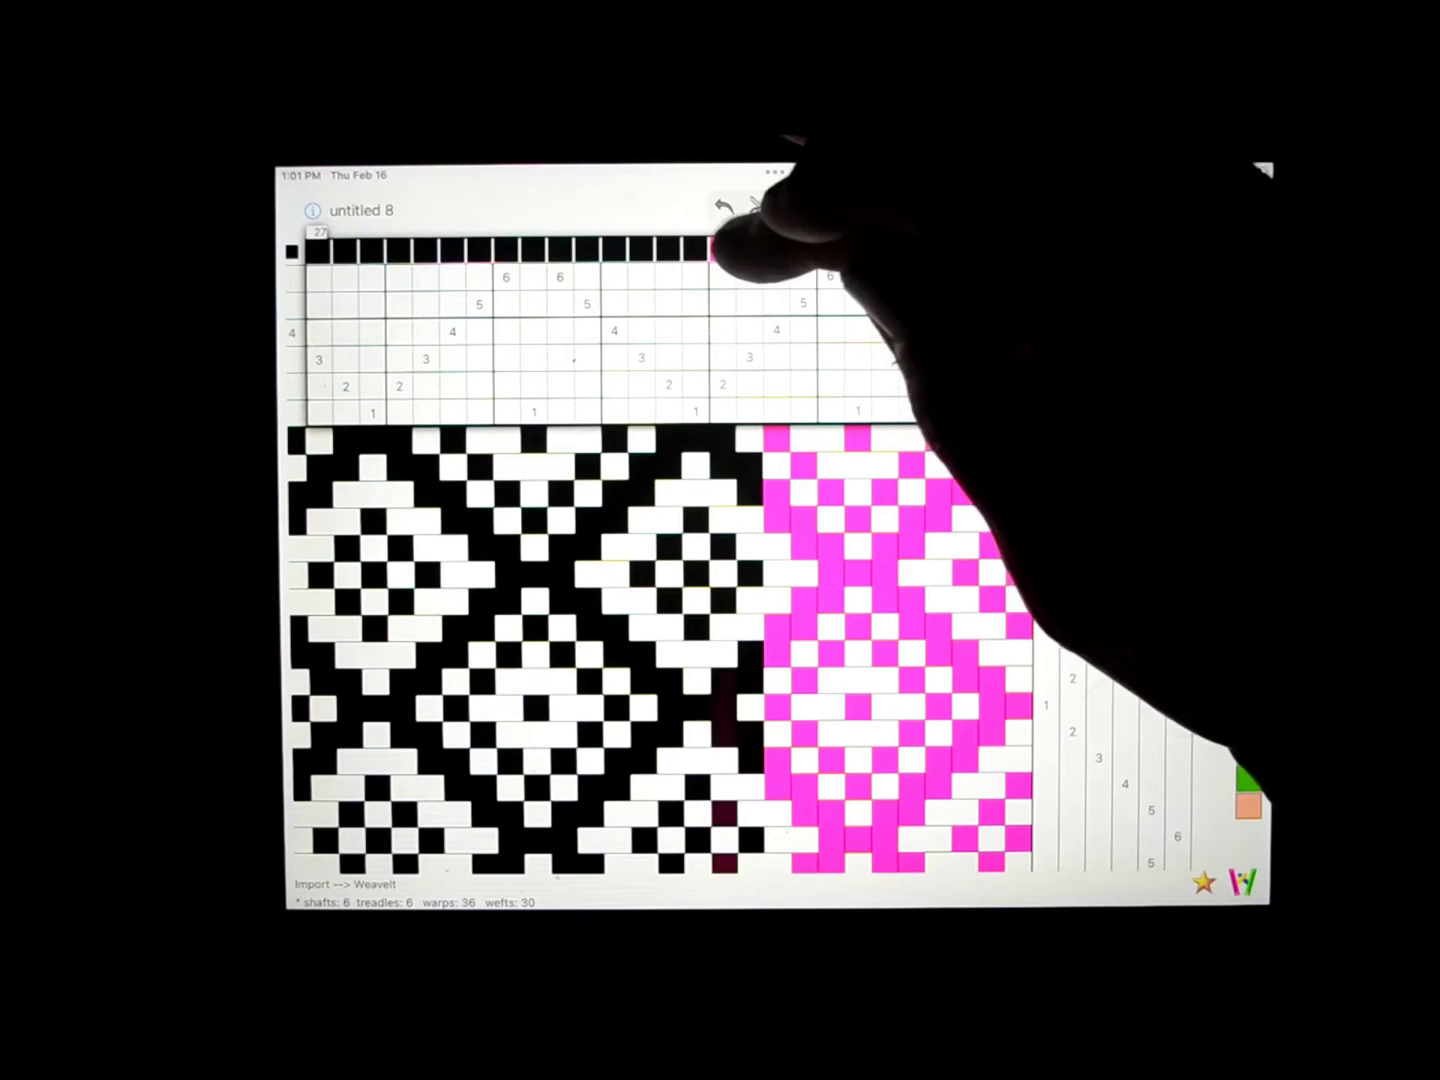
left_click(749, 250)
left_click(722, 250)
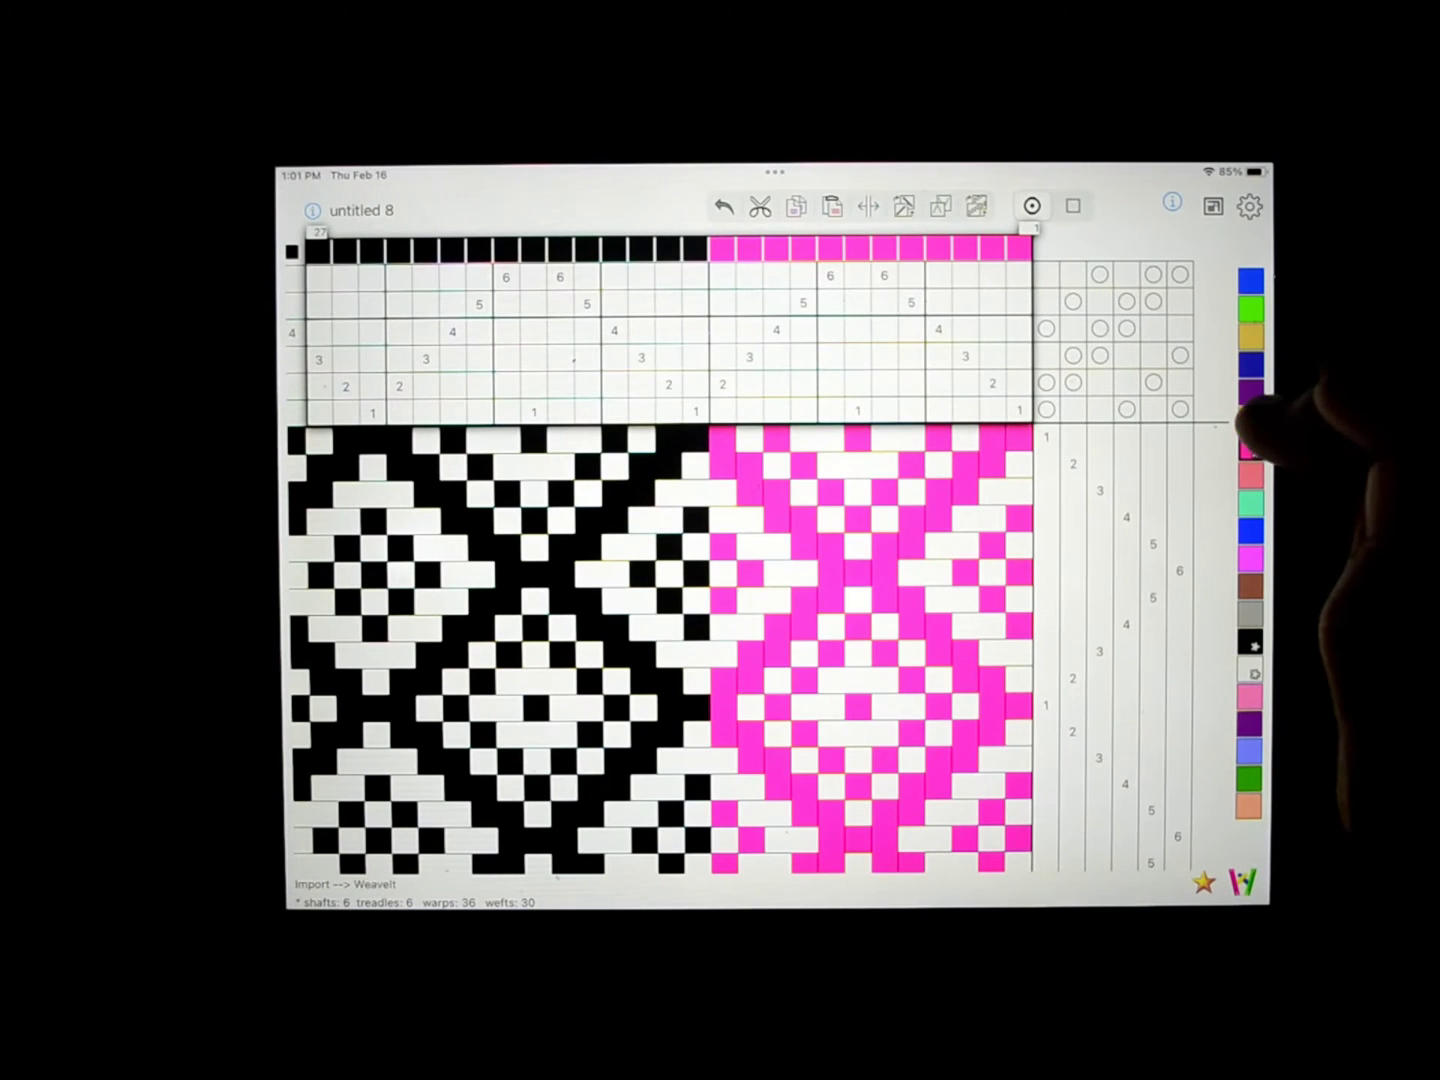
- Paint warp ends 13–24 of the threading yellow, filling in any ends that were missed
left_click(1251, 420)
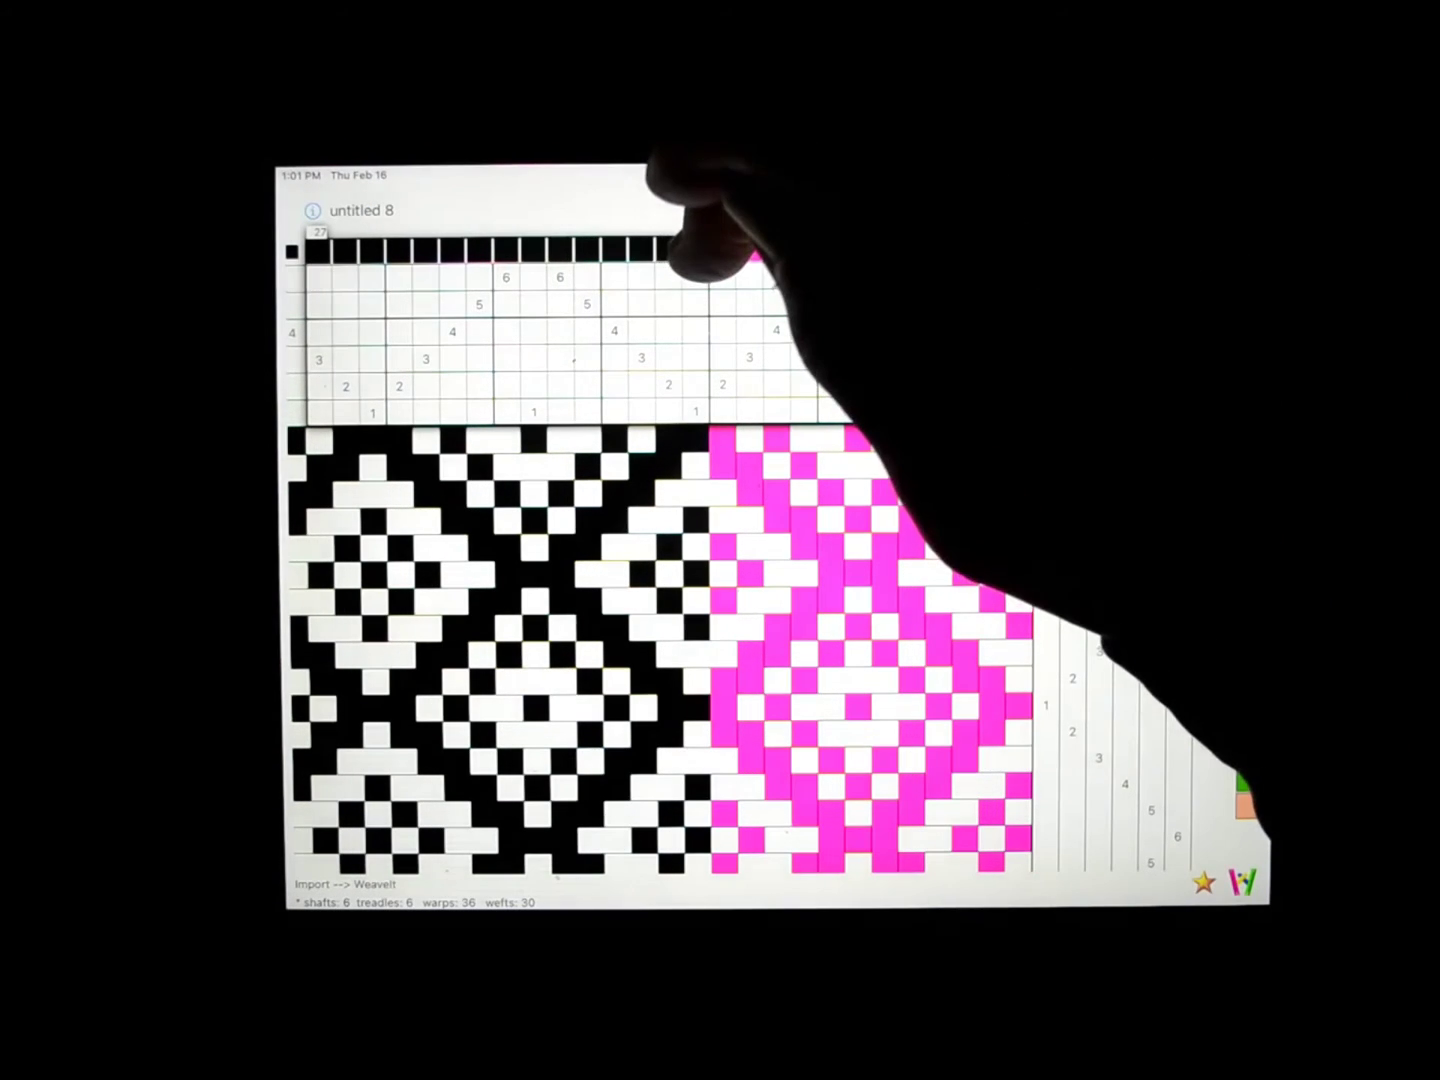
left_click(695, 250)
left_click(668, 250)
left_click(641, 250)
left_click(587, 250)
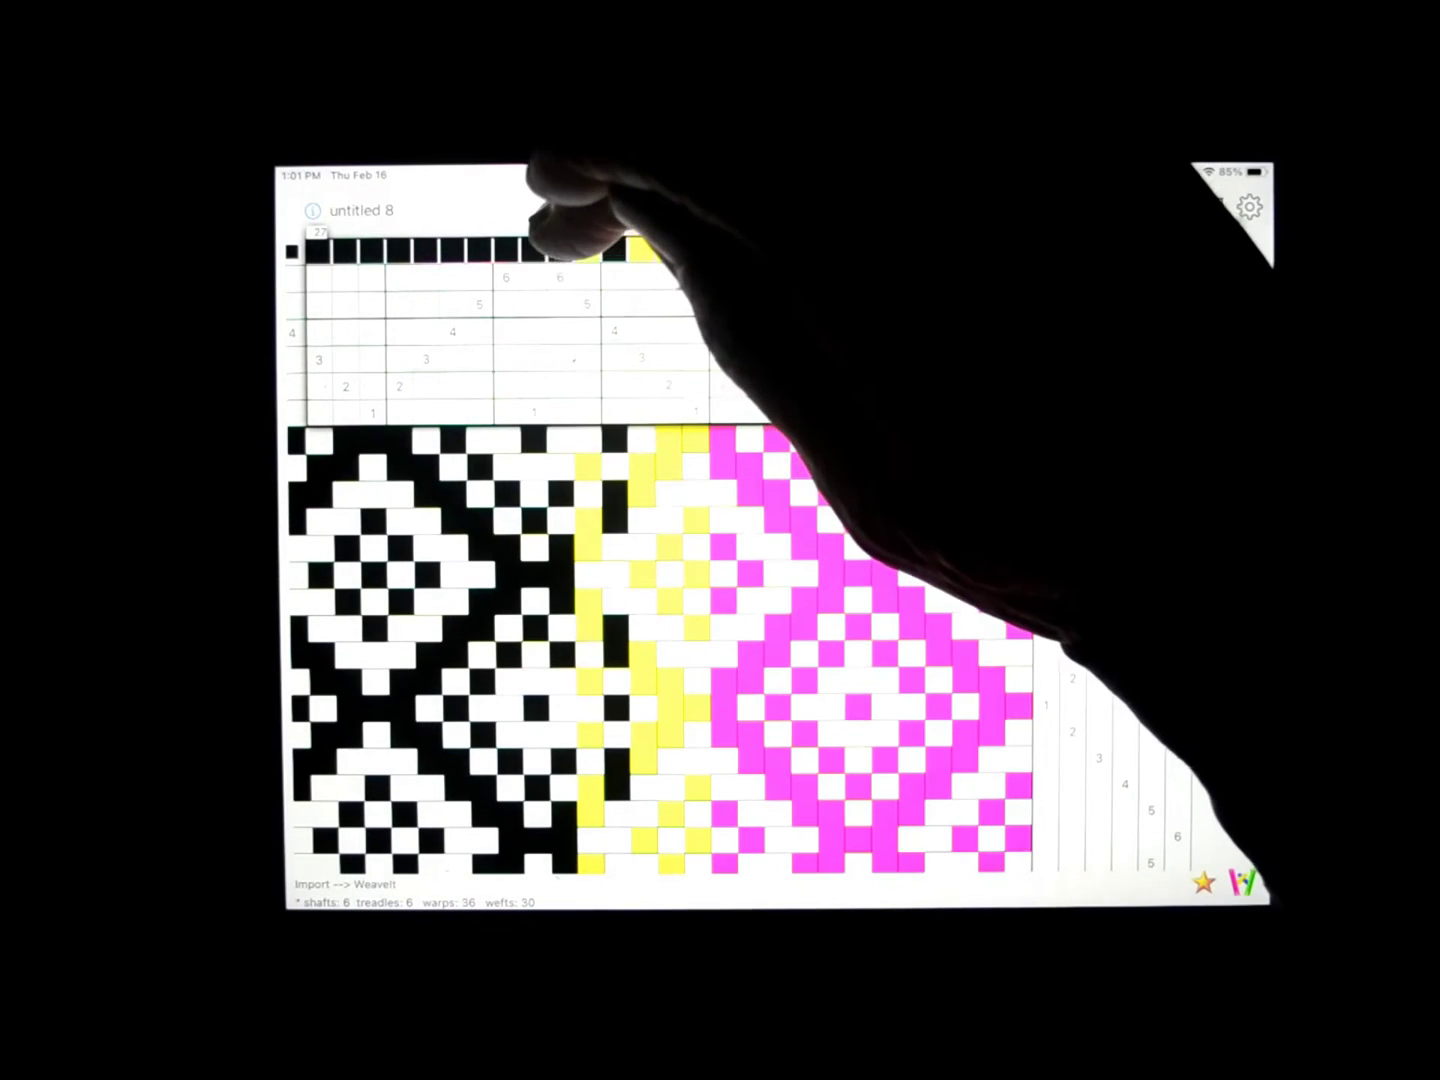
left_click(533, 250)
left_click(507, 250)
left_click(480, 250)
left_click(453, 250)
left_click(426, 250)
left_click(399, 250)
left_click(561, 250)
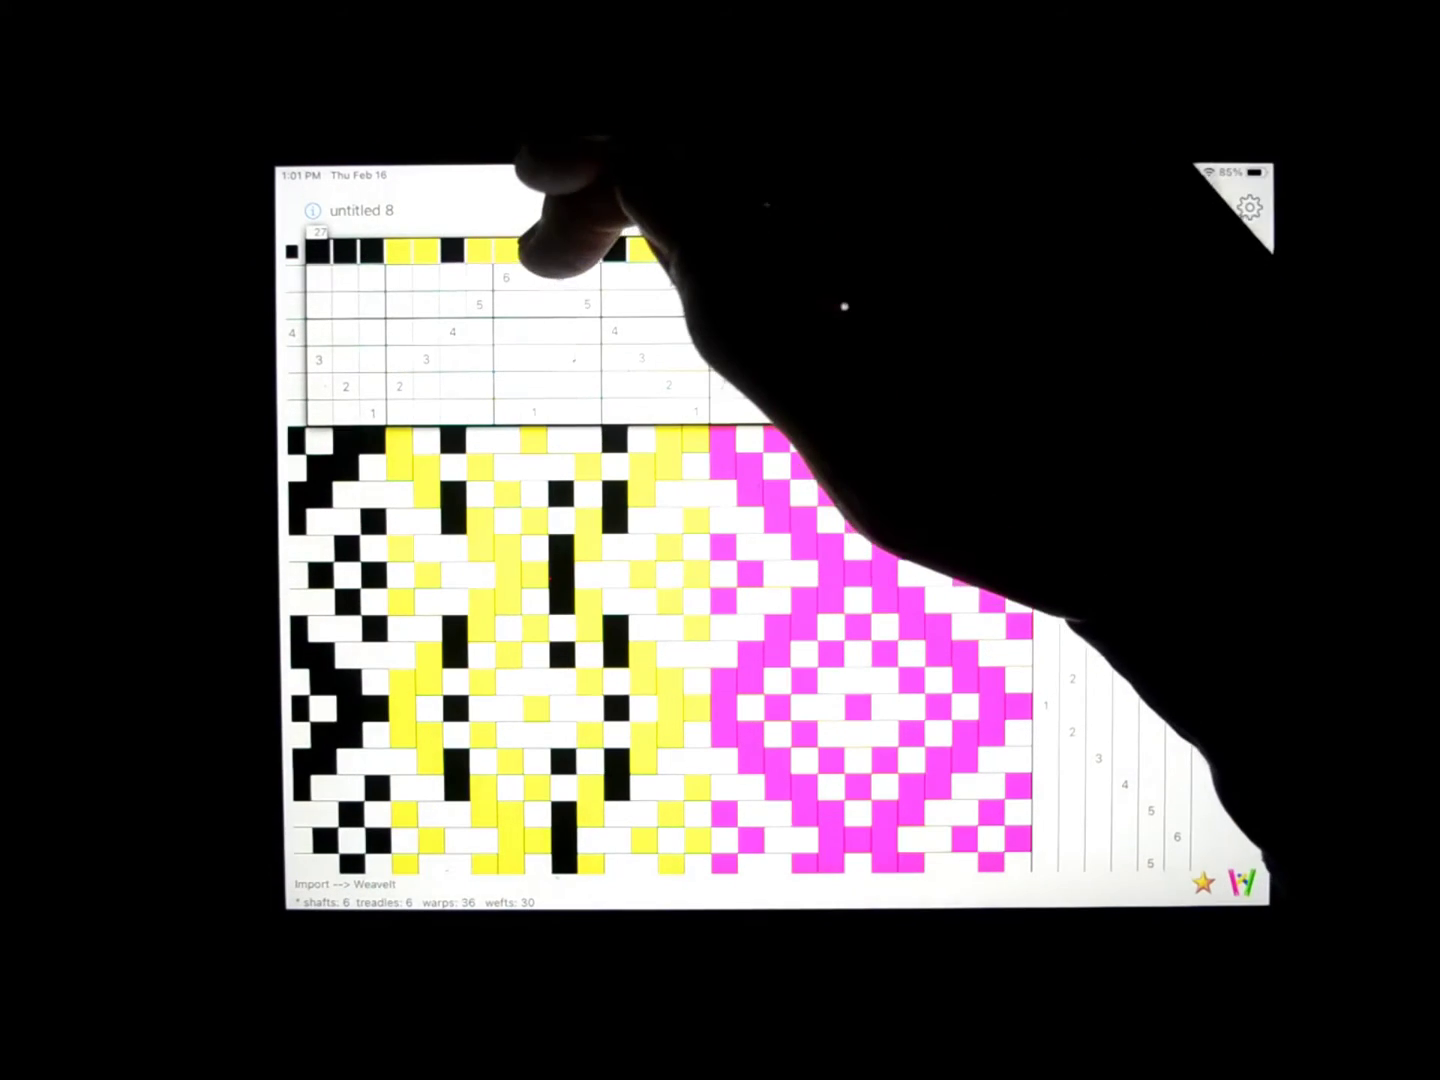
- Paint the remaining warp ends 25–36 of the threading blue
left_click_drag(560, 250, 845, 250)
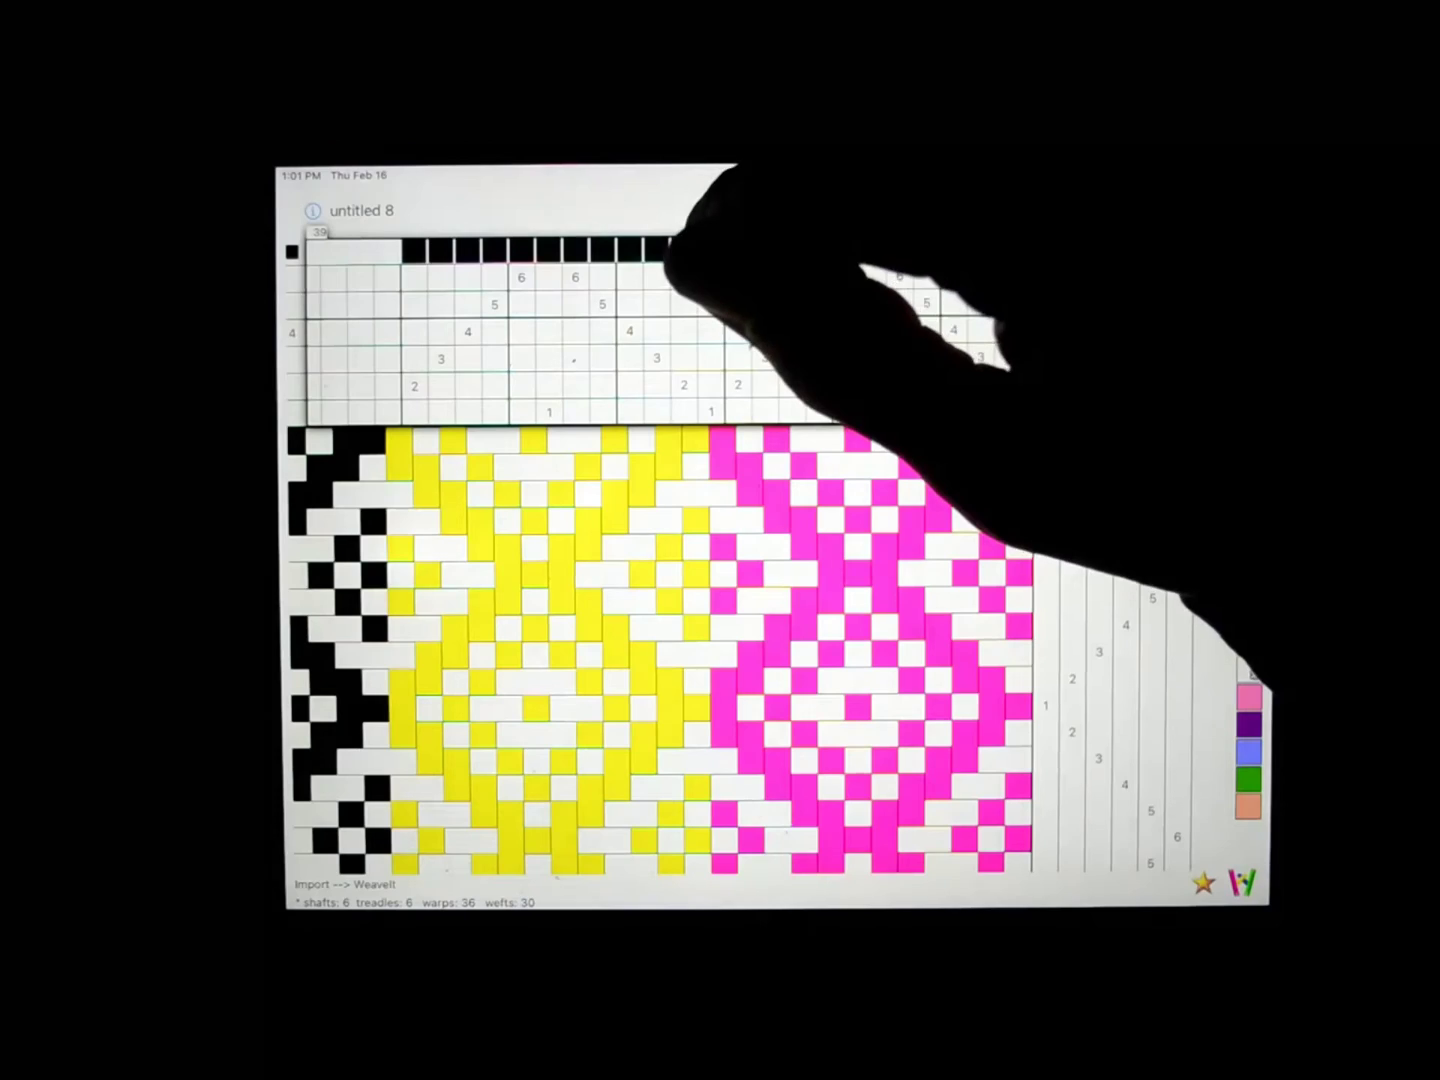
left_click_drag(683, 250, 710, 250)
left_click(655, 250)
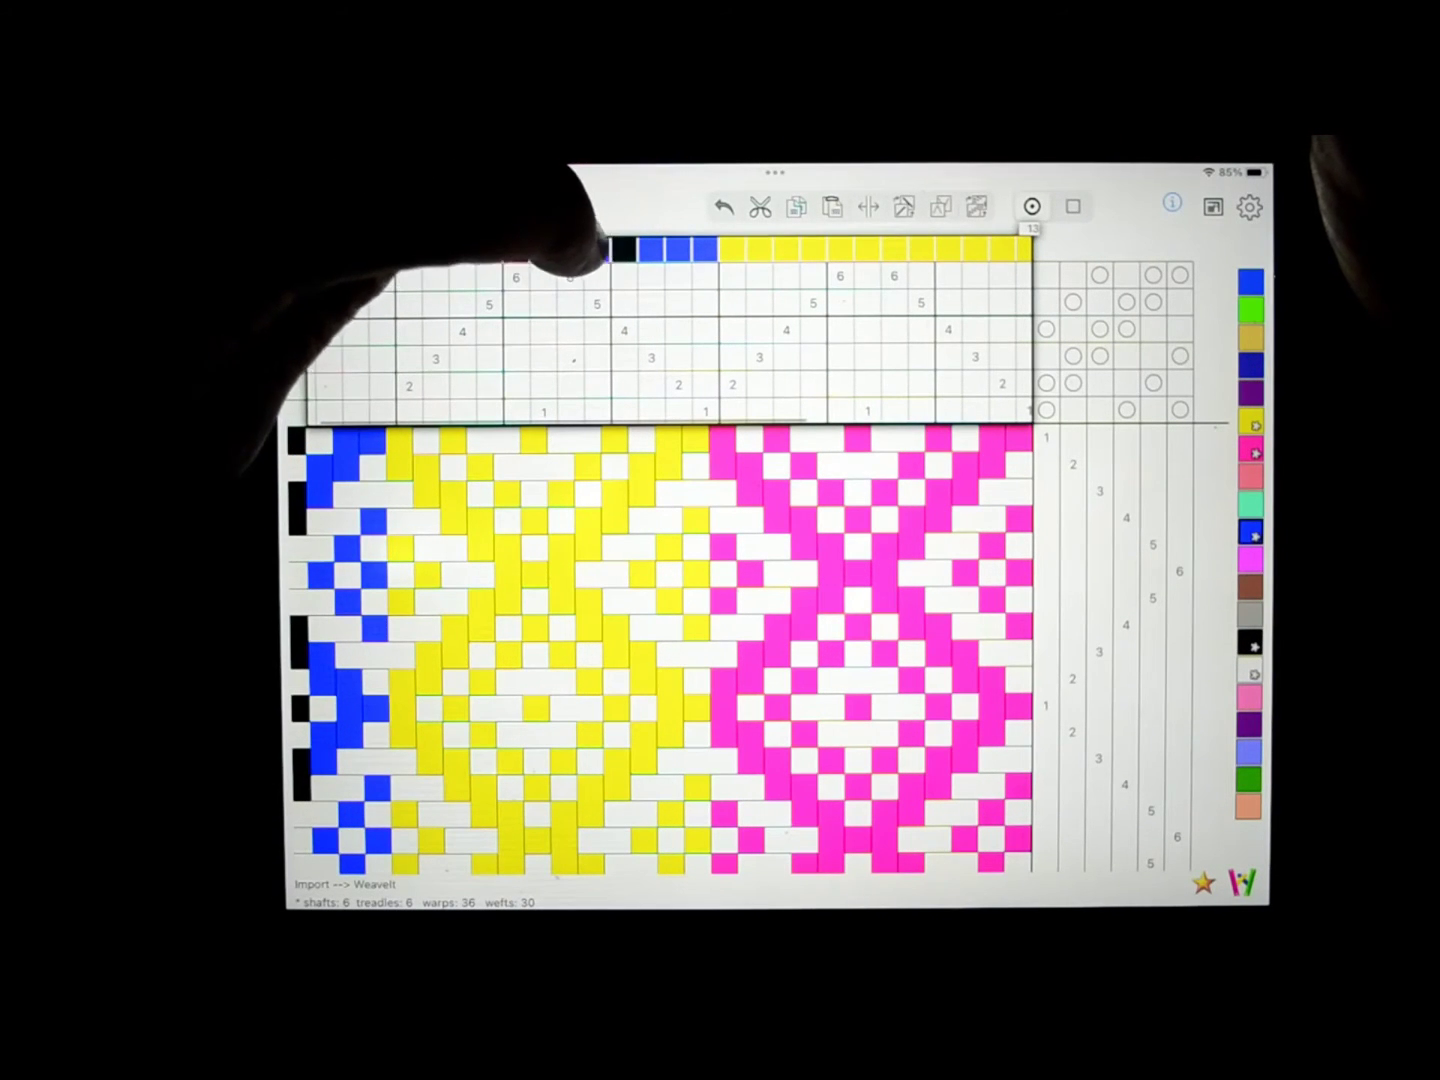
left_click(615, 249)
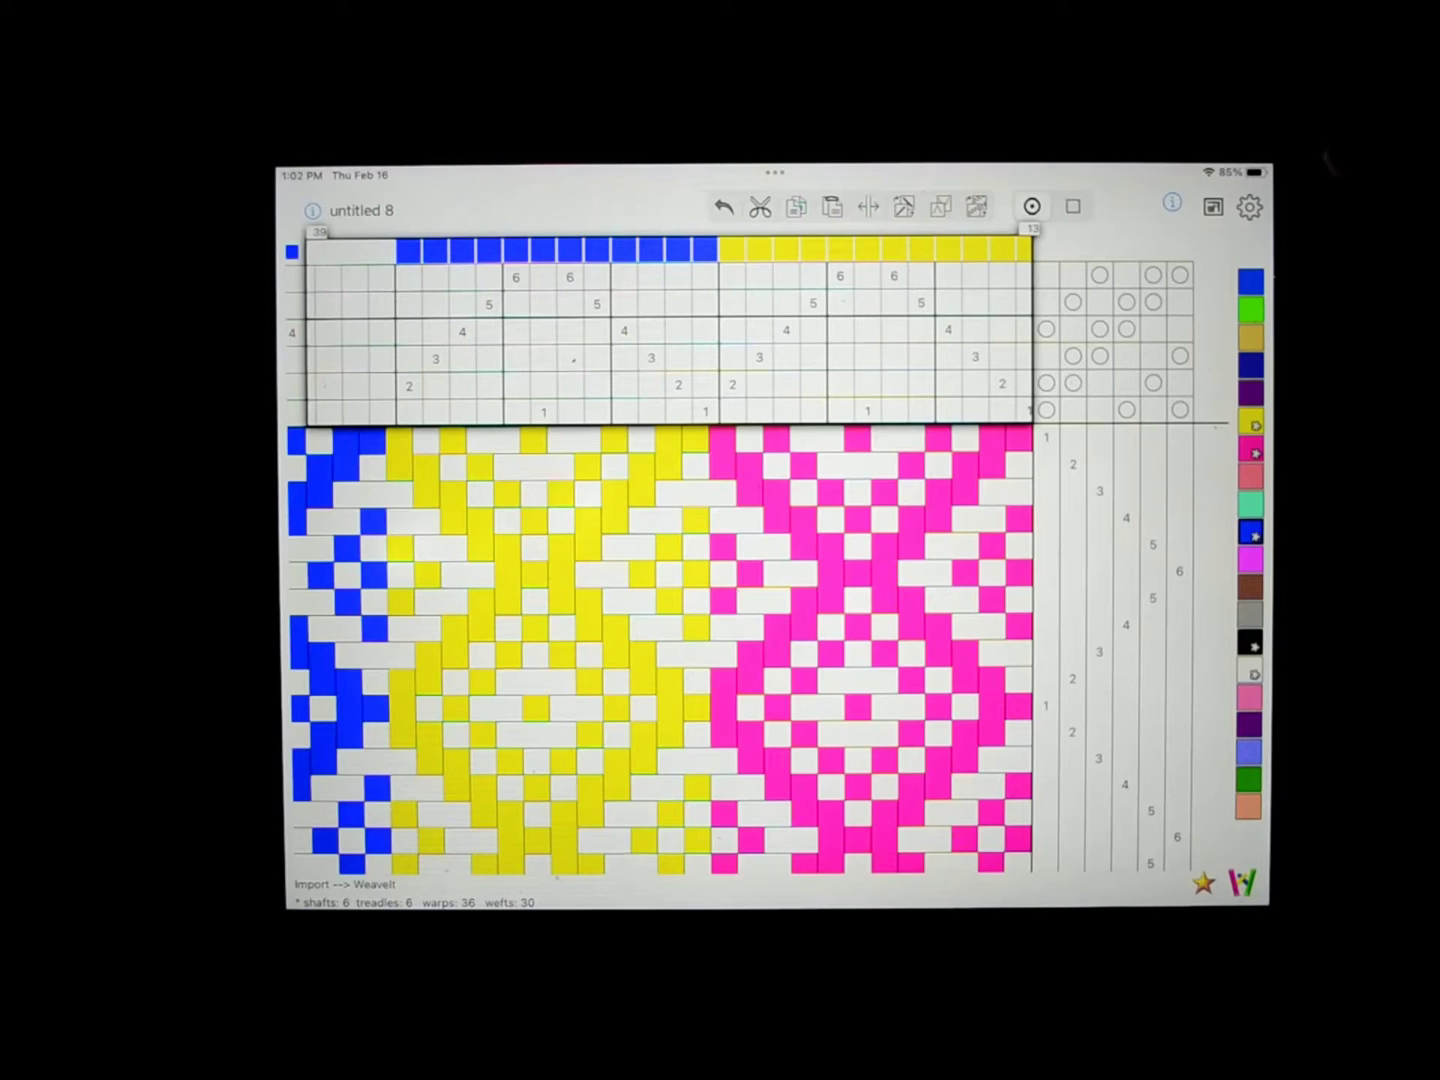
left_click(1249, 207)
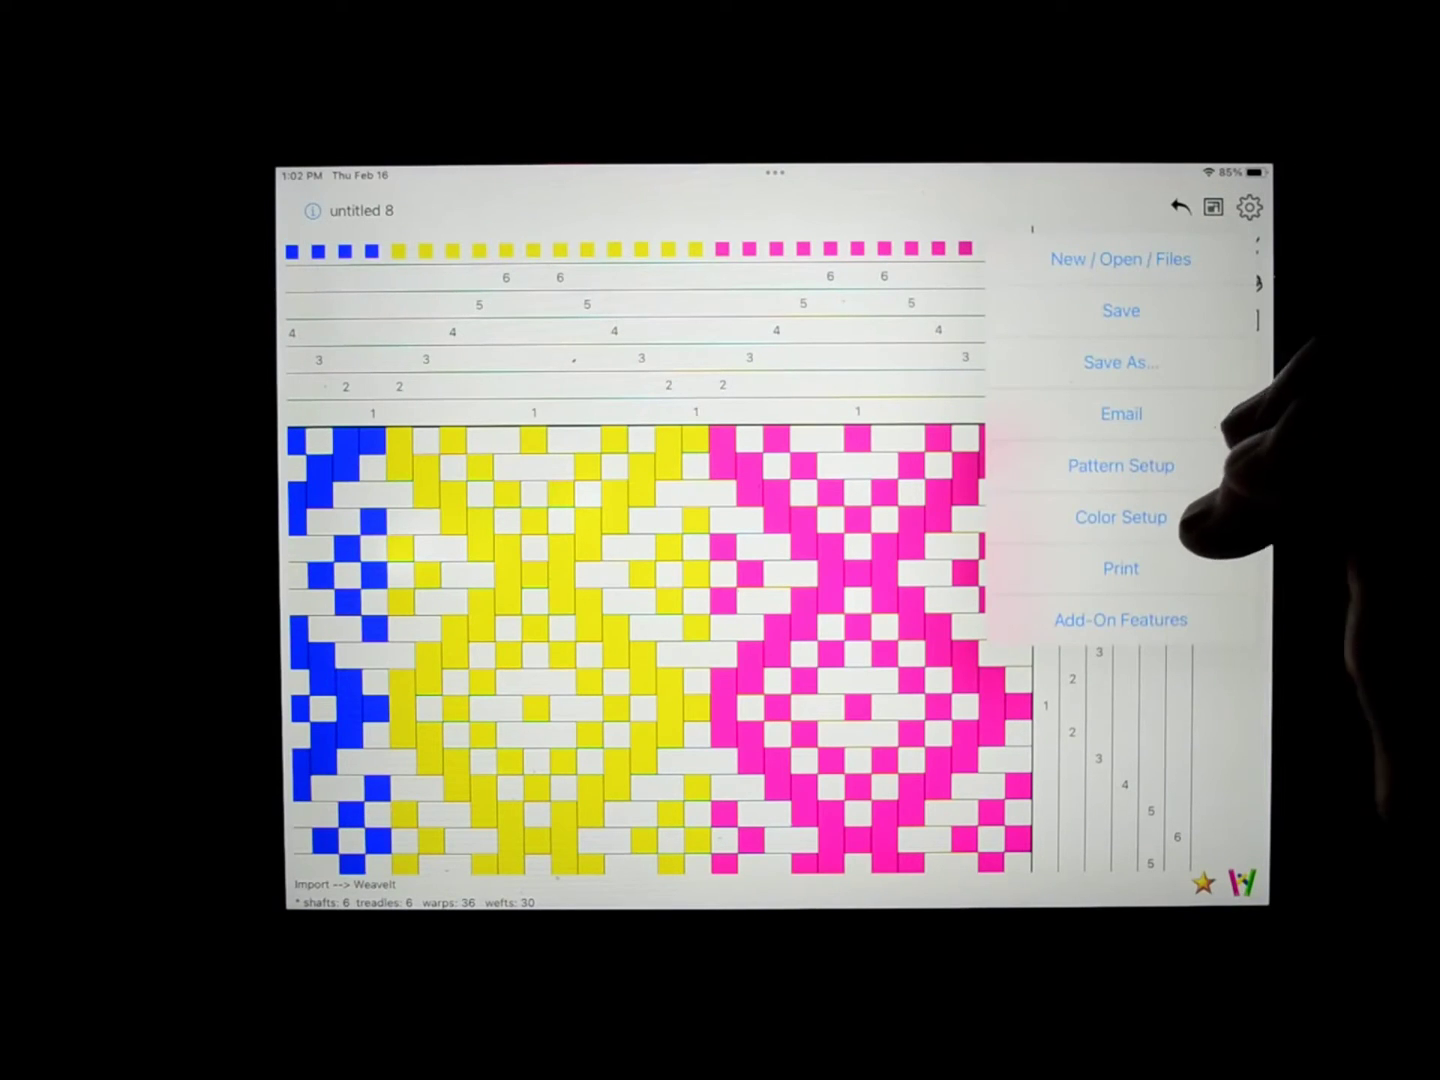
left_click(1190, 520)
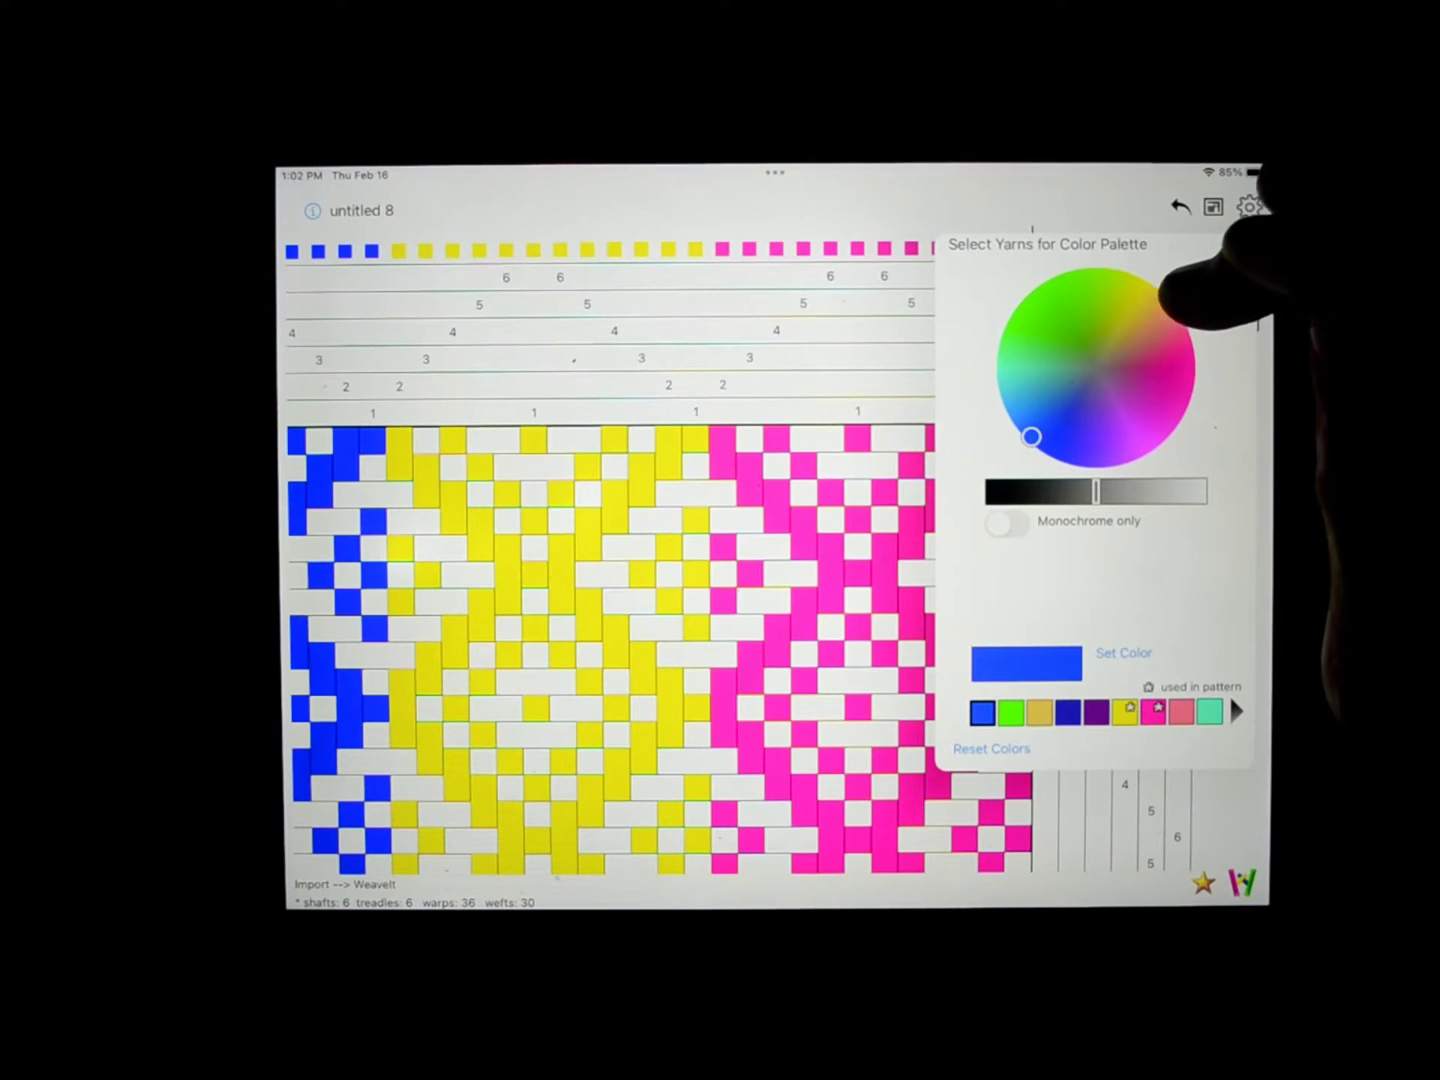
left_click(1172, 302)
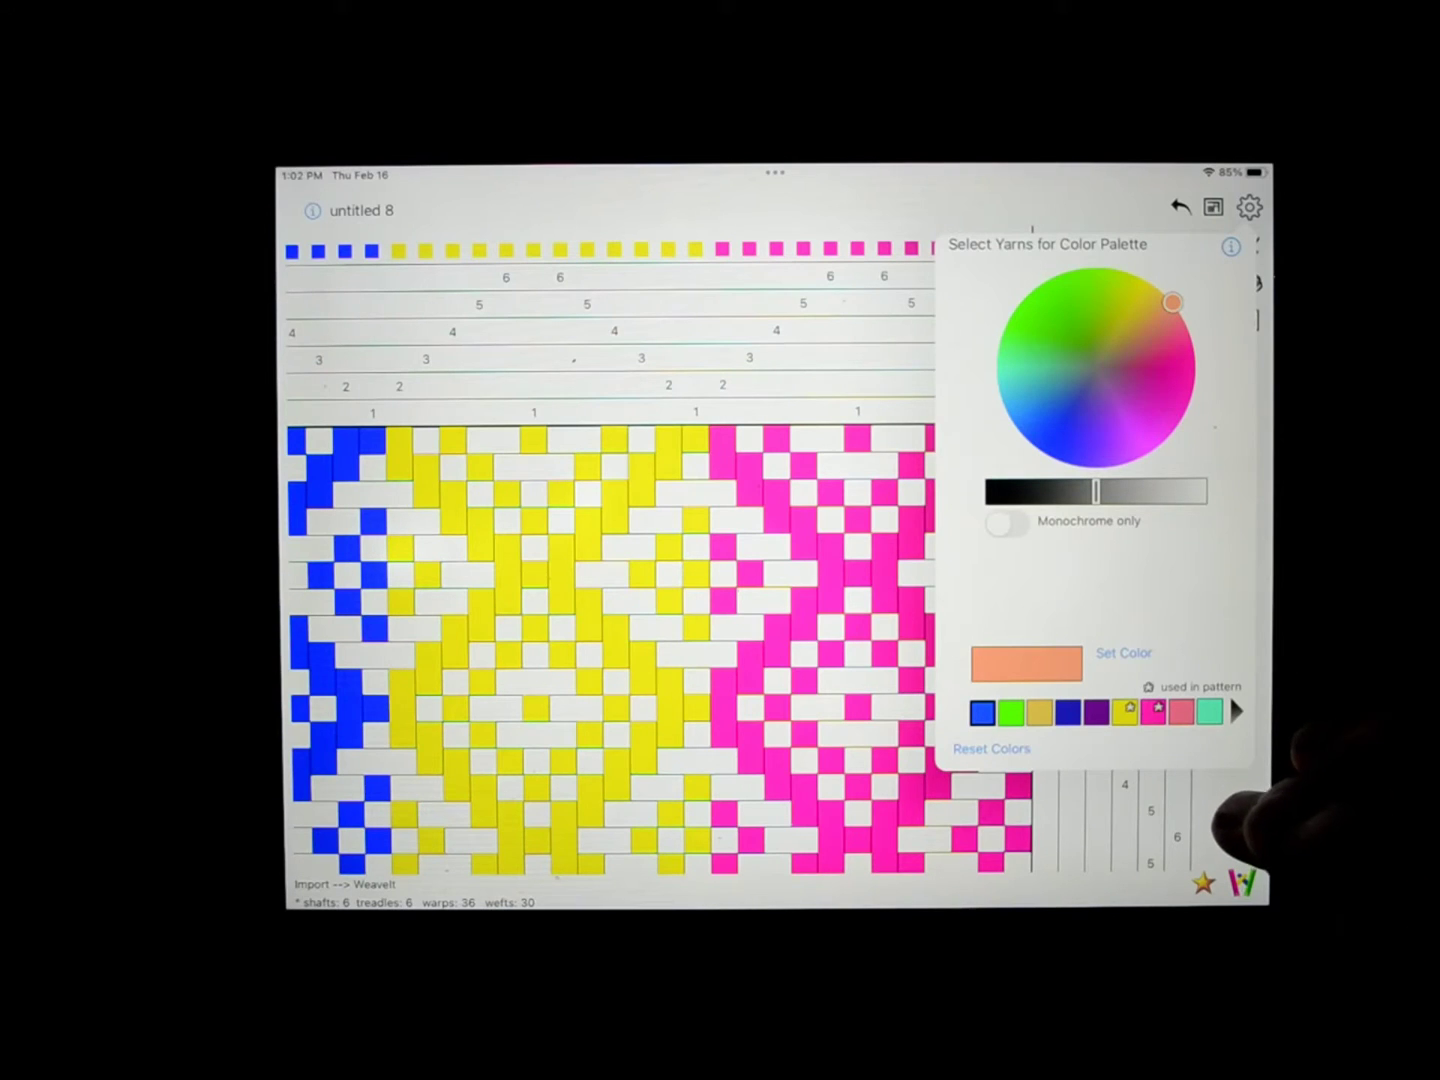
left_click(1240, 790)
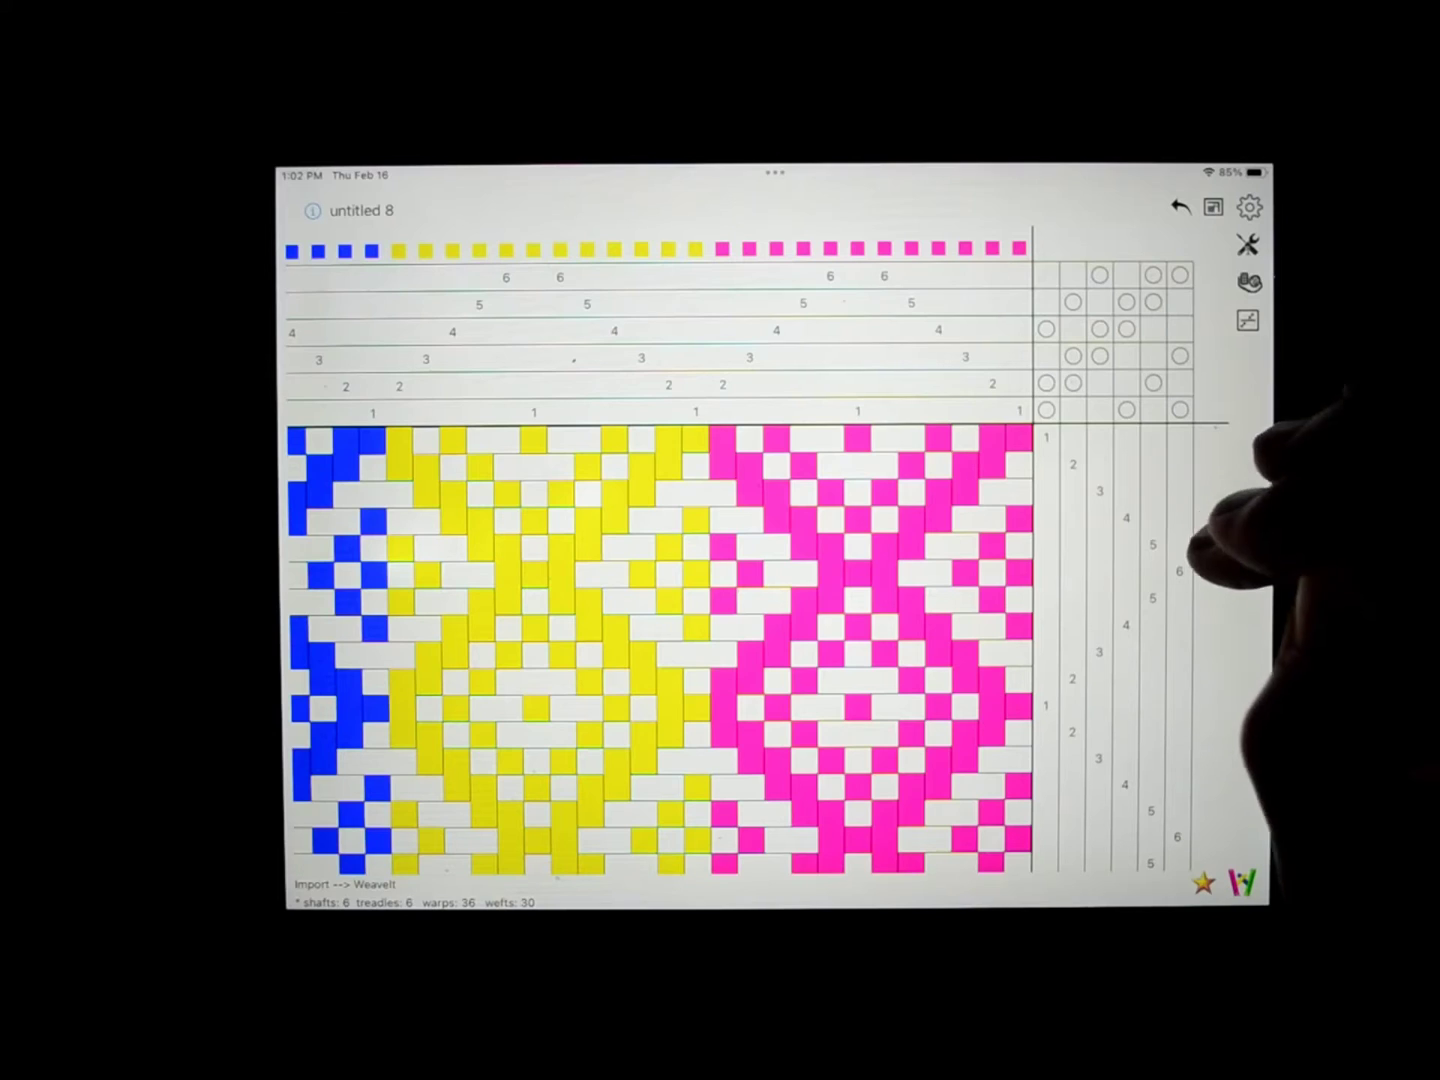
- Open the treadling for editing and paint weft picks 1–10 light orange, filling in the skipped picks
left_click(1110, 480)
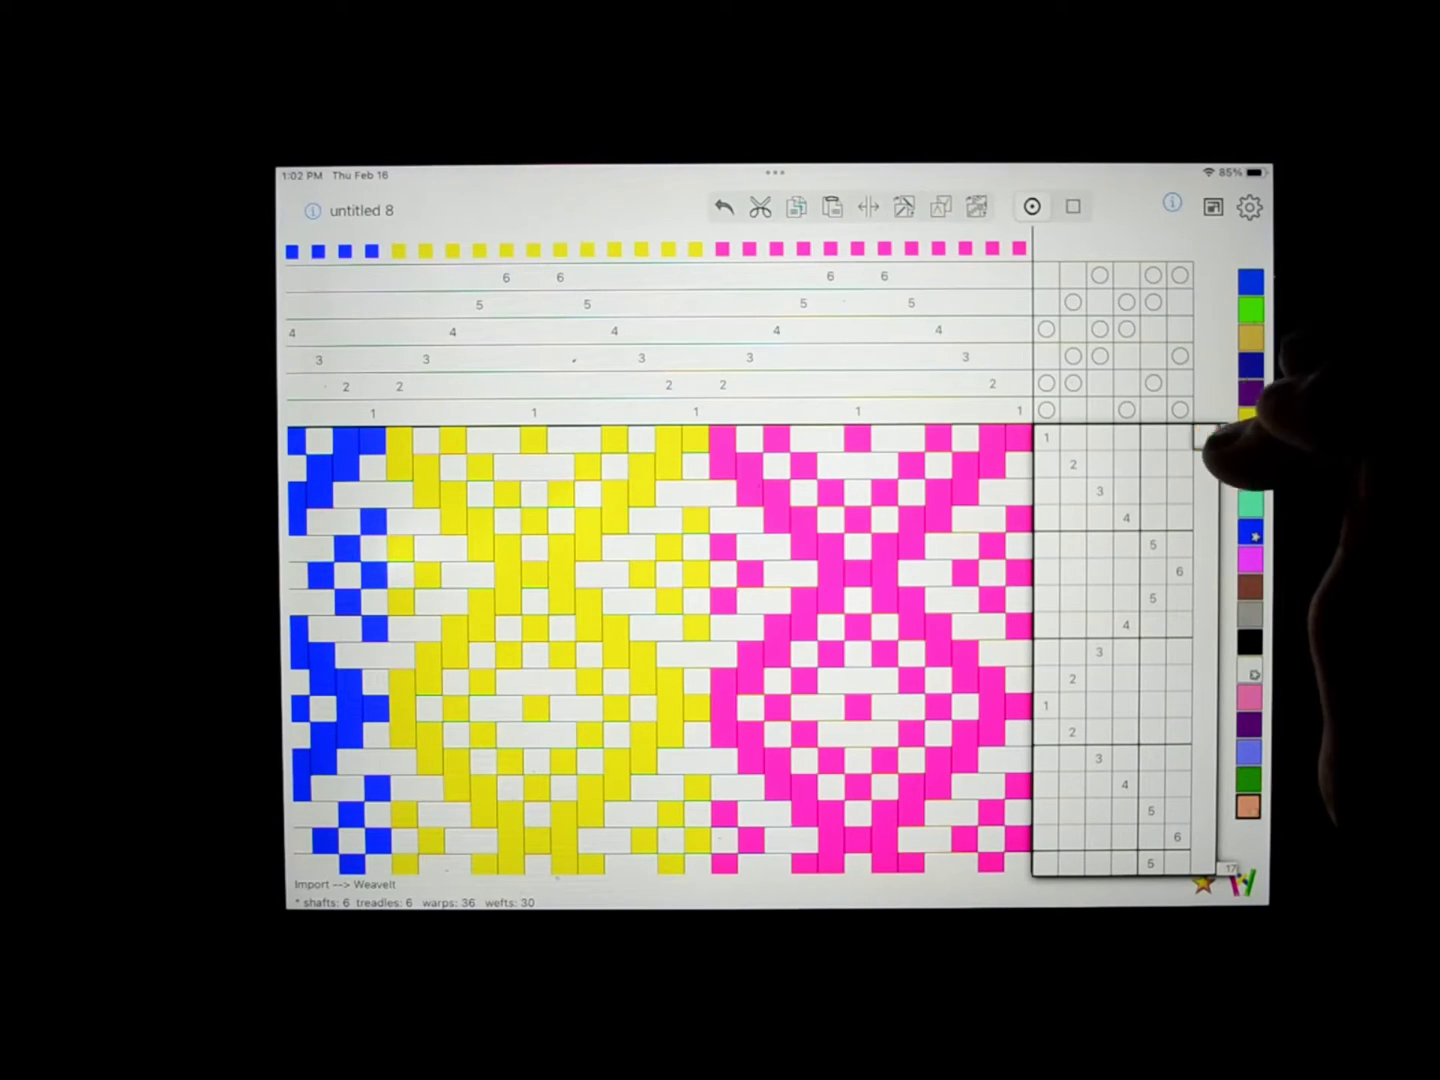
left_click(1205, 437)
left_click(1205, 465)
left_click(1205, 491)
left_click(1205, 518)
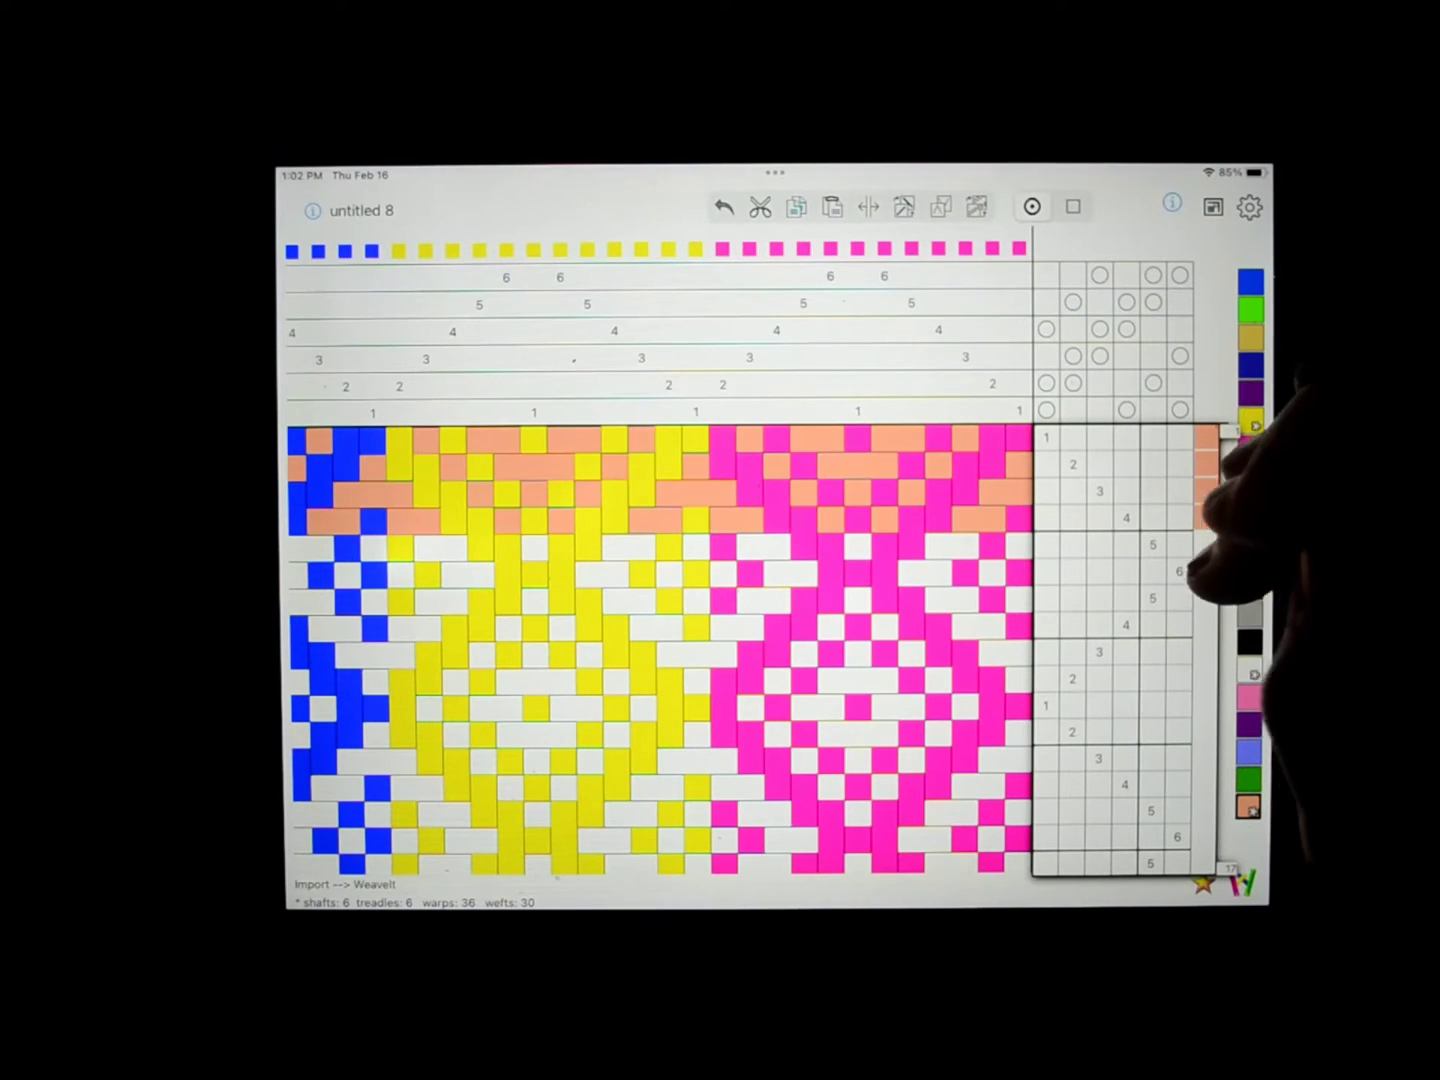
left_click(1205, 572)
left_click(1205, 625)
left_click(1205, 652)
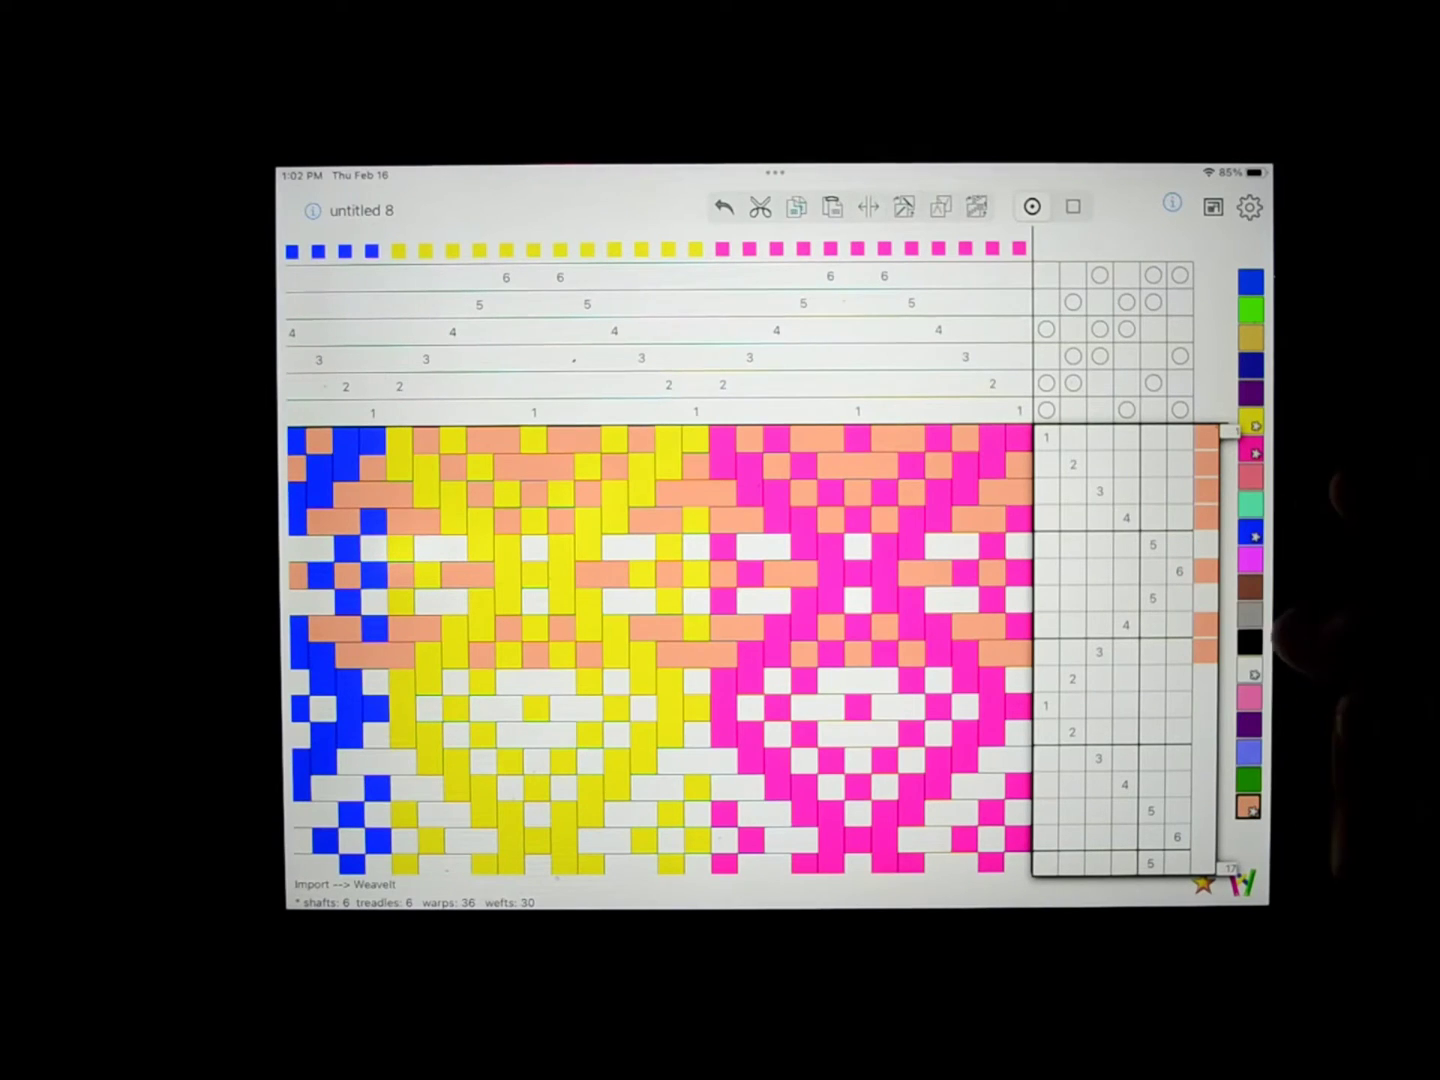
left_click(1205, 598)
left_click(1205, 545)
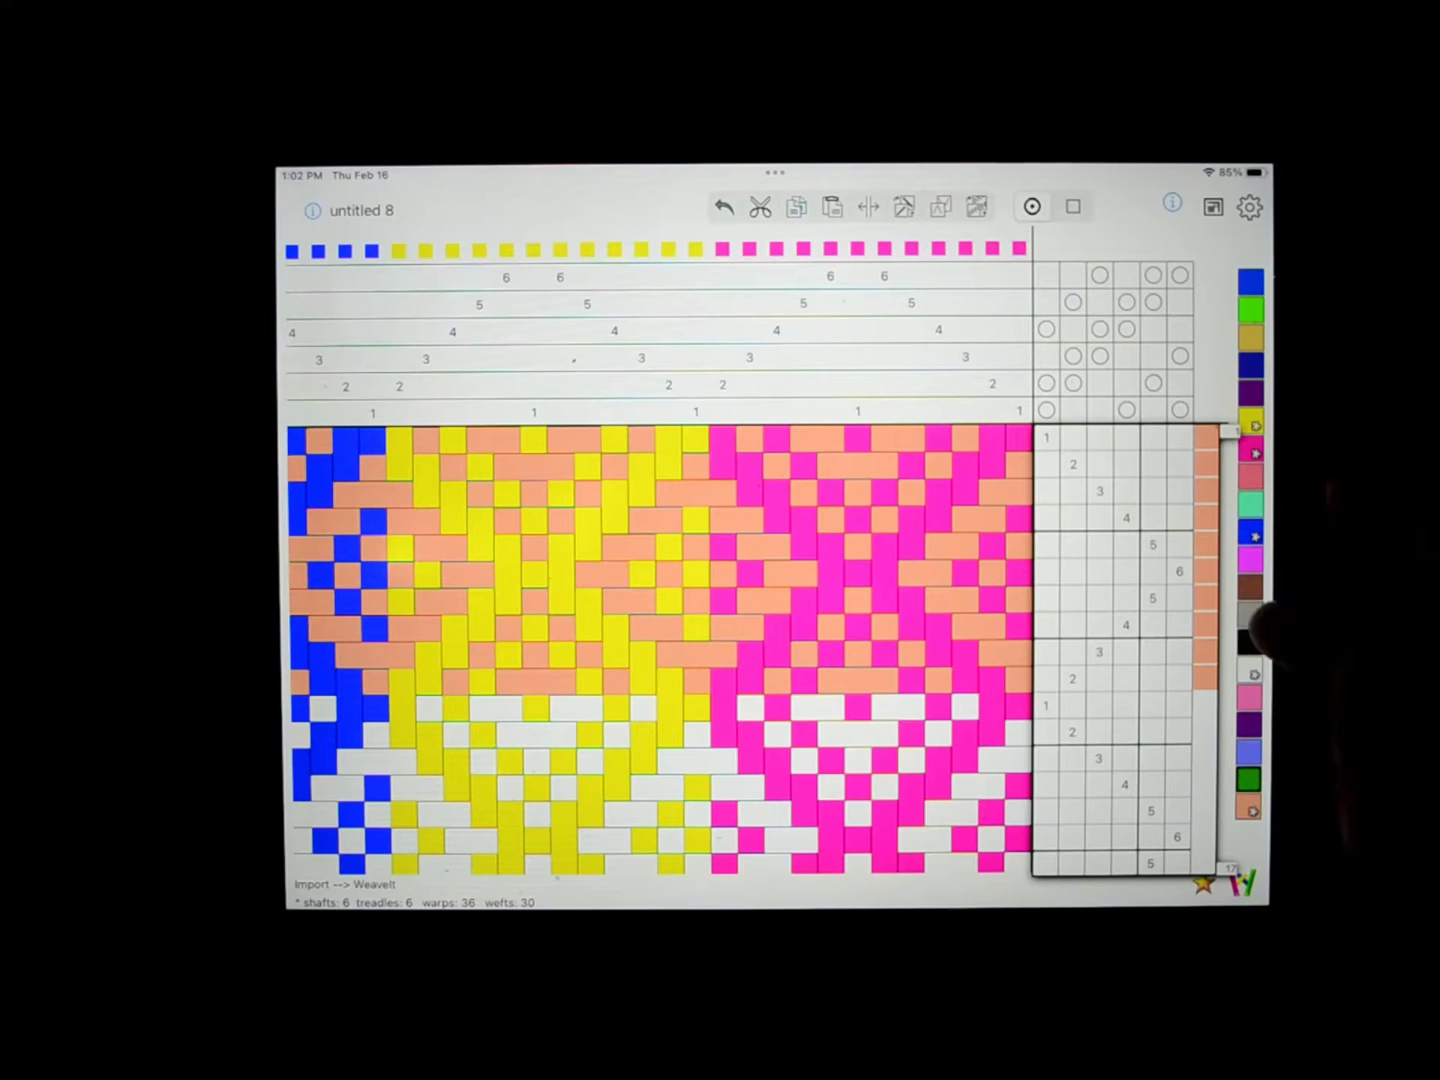
- Paint weft picks 11–20 of the treadling green
scroll(1205, 760, "down", 5)
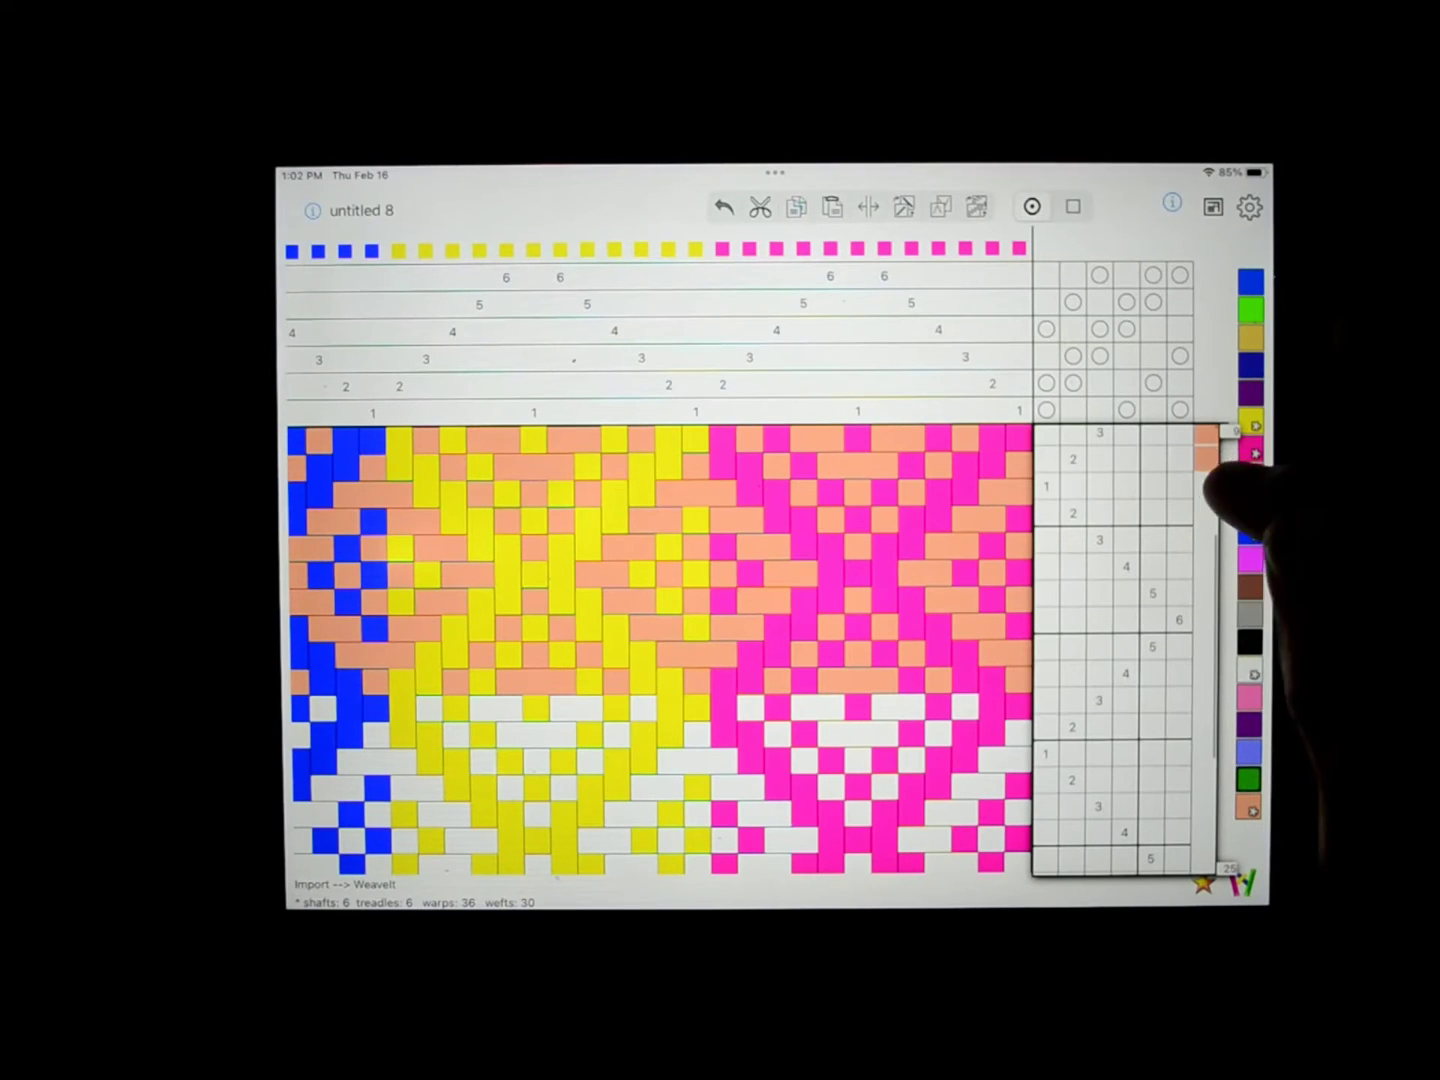
left_click(1205, 514)
left_click(1208, 545)
left_click(1208, 575)
scroll(1205, 600, "up", 1)
left_click(1205, 615)
left_click(1205, 640)
left_click(1205, 667)
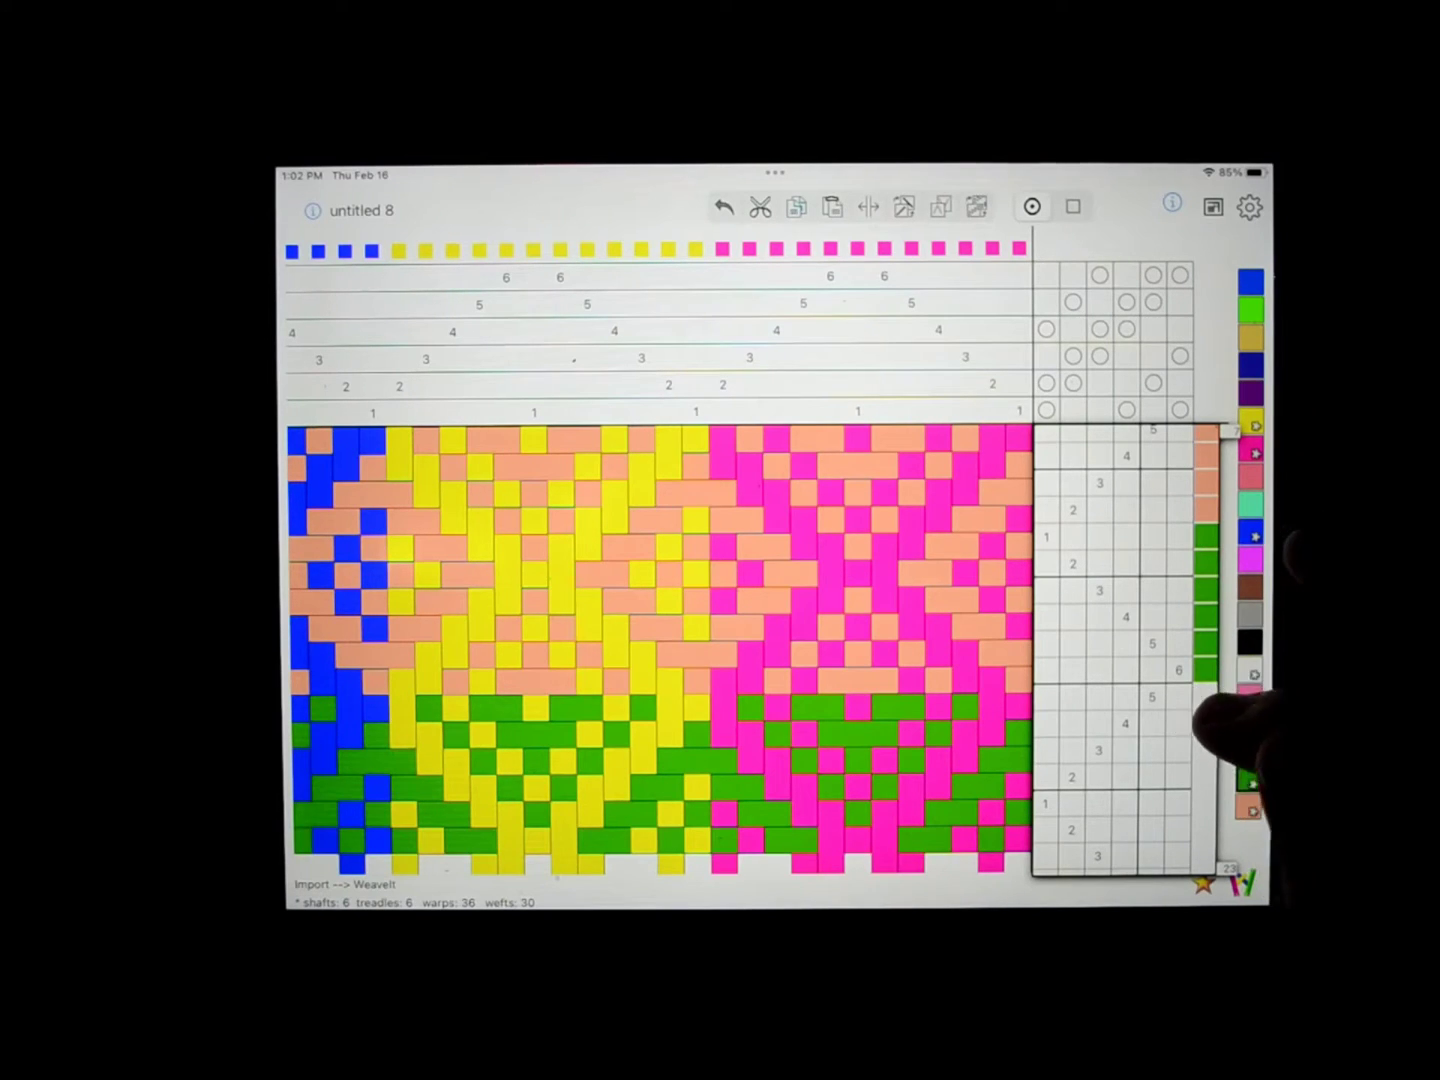
left_click(1205, 694)
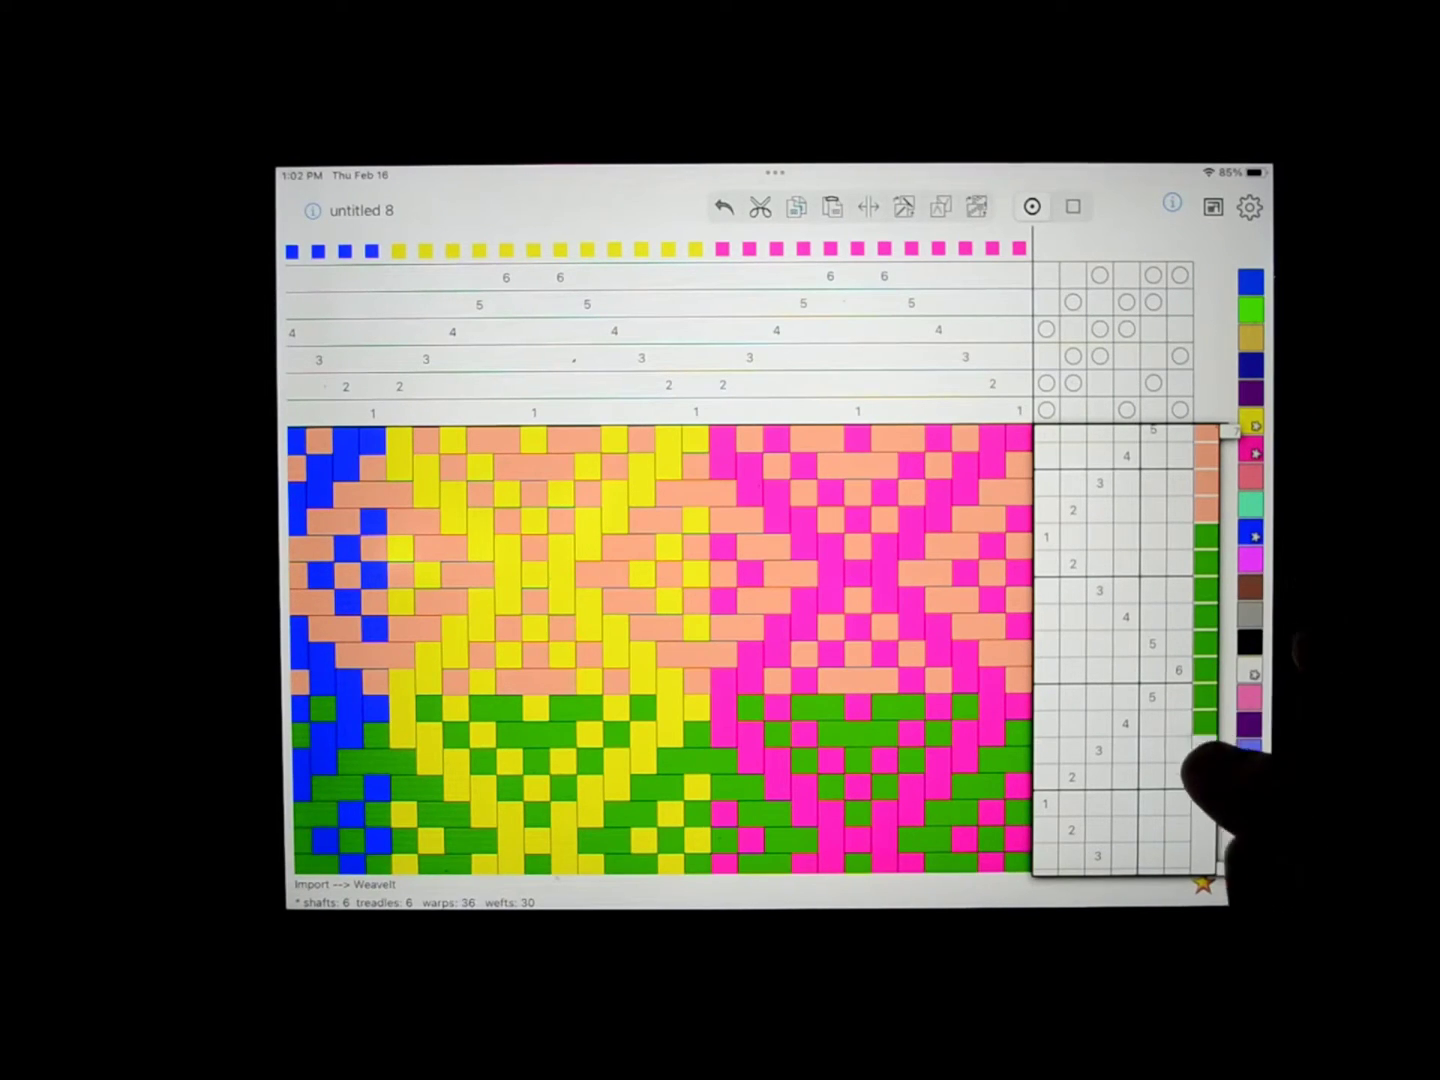
- Paint the remaining weft picks 21–30 purple and finish editing the treadling
scroll(1150, 600, "down", 5)
scroll(1160, 530, "down", 2)
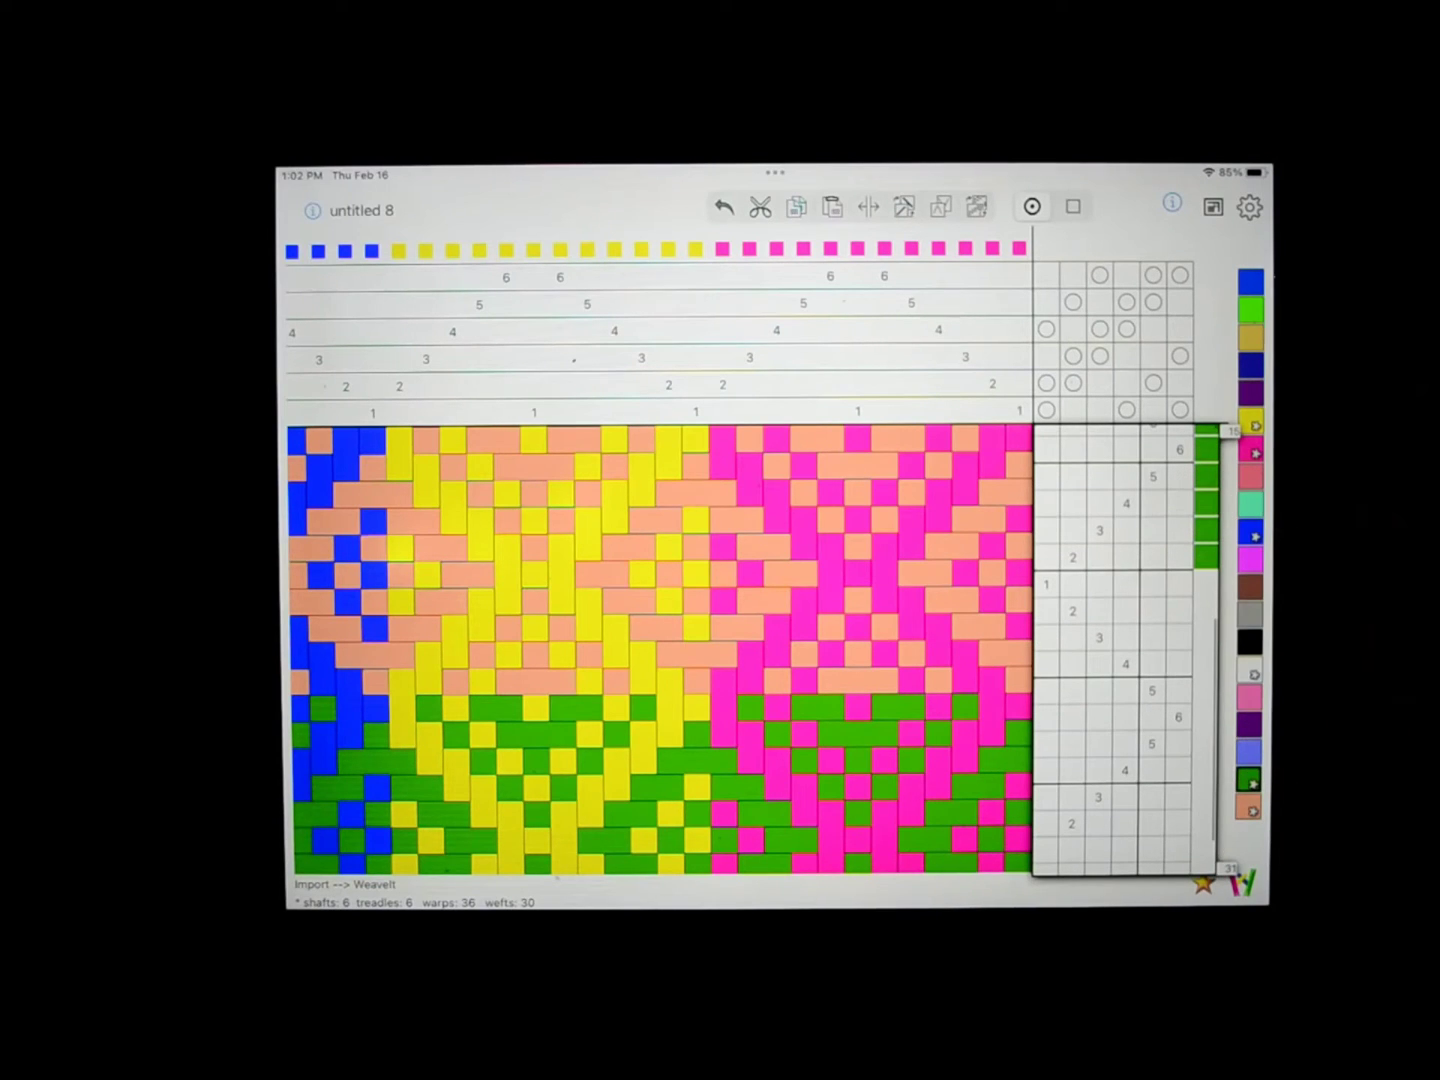
left_click_drag(1205, 582, 1205, 775)
mouse_move(1205, 582)
left_mouse_down()
mouse_move(1229, 614)
mouse_move(1193, 614)
mouse_move(1233, 647)
mouse_move(1197, 657)
mouse_move(1215, 662)
mouse_move(1203, 682)
mouse_move(1220, 710)
mouse_move(1190, 697)
mouse_move(1218, 727)
mouse_move(1180, 742)
mouse_move(1210, 752)
mouse_move(1180, 792)
mouse_move(1210, 802)
mouse_move(1205, 835)
left_mouse_up()
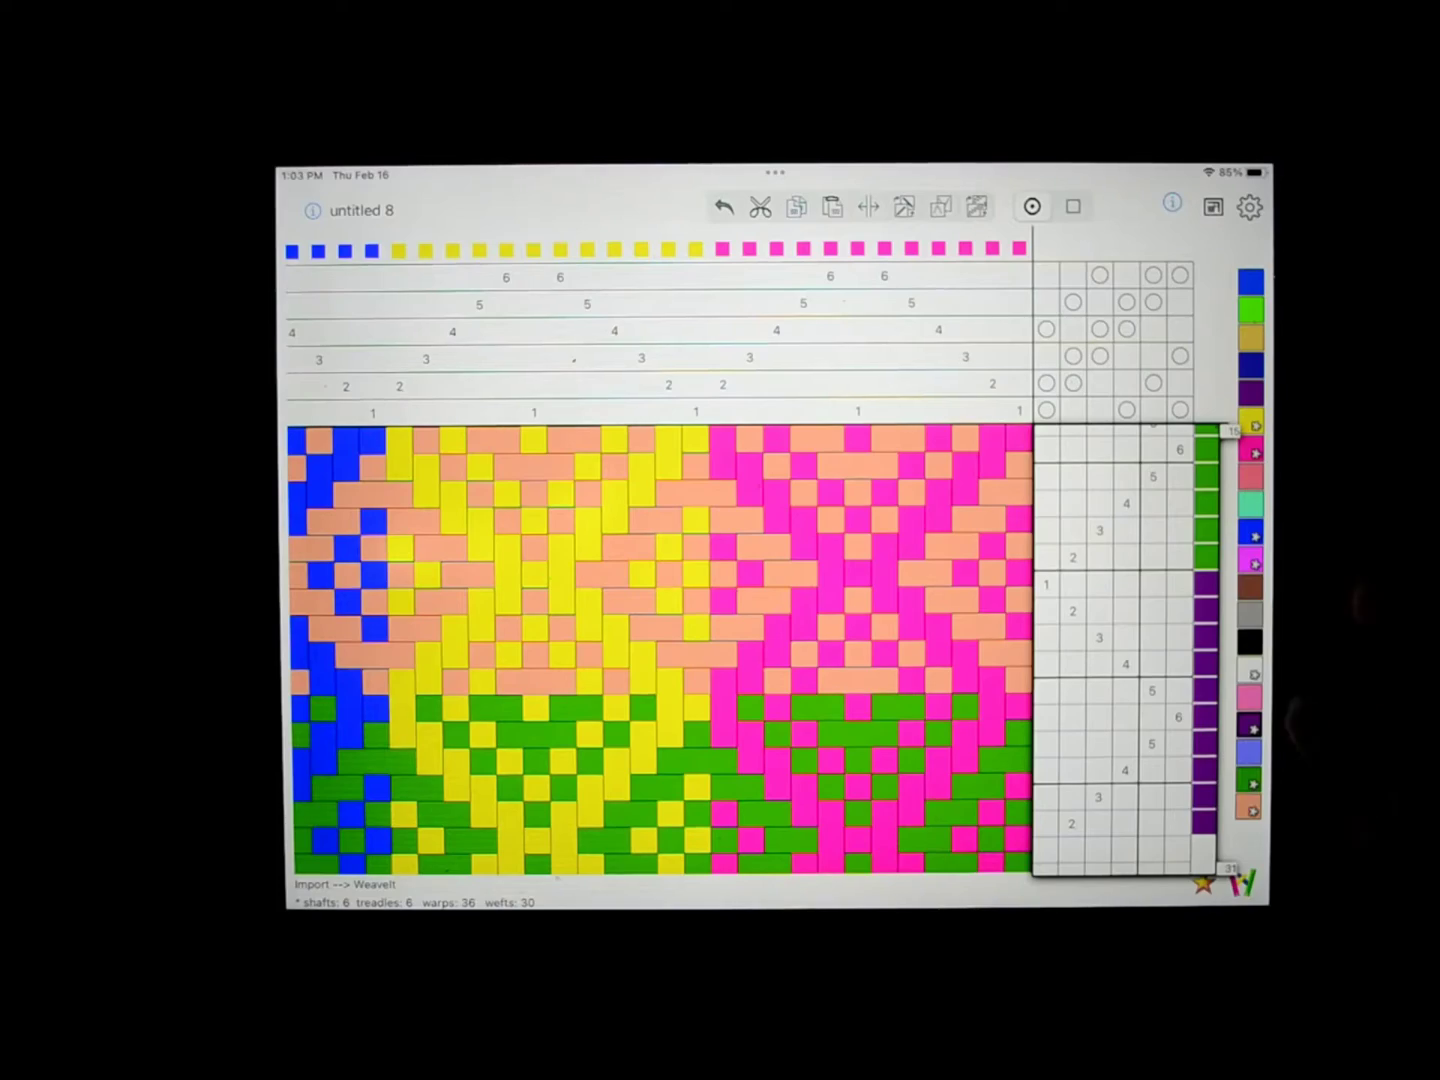
left_click(1030, 600)
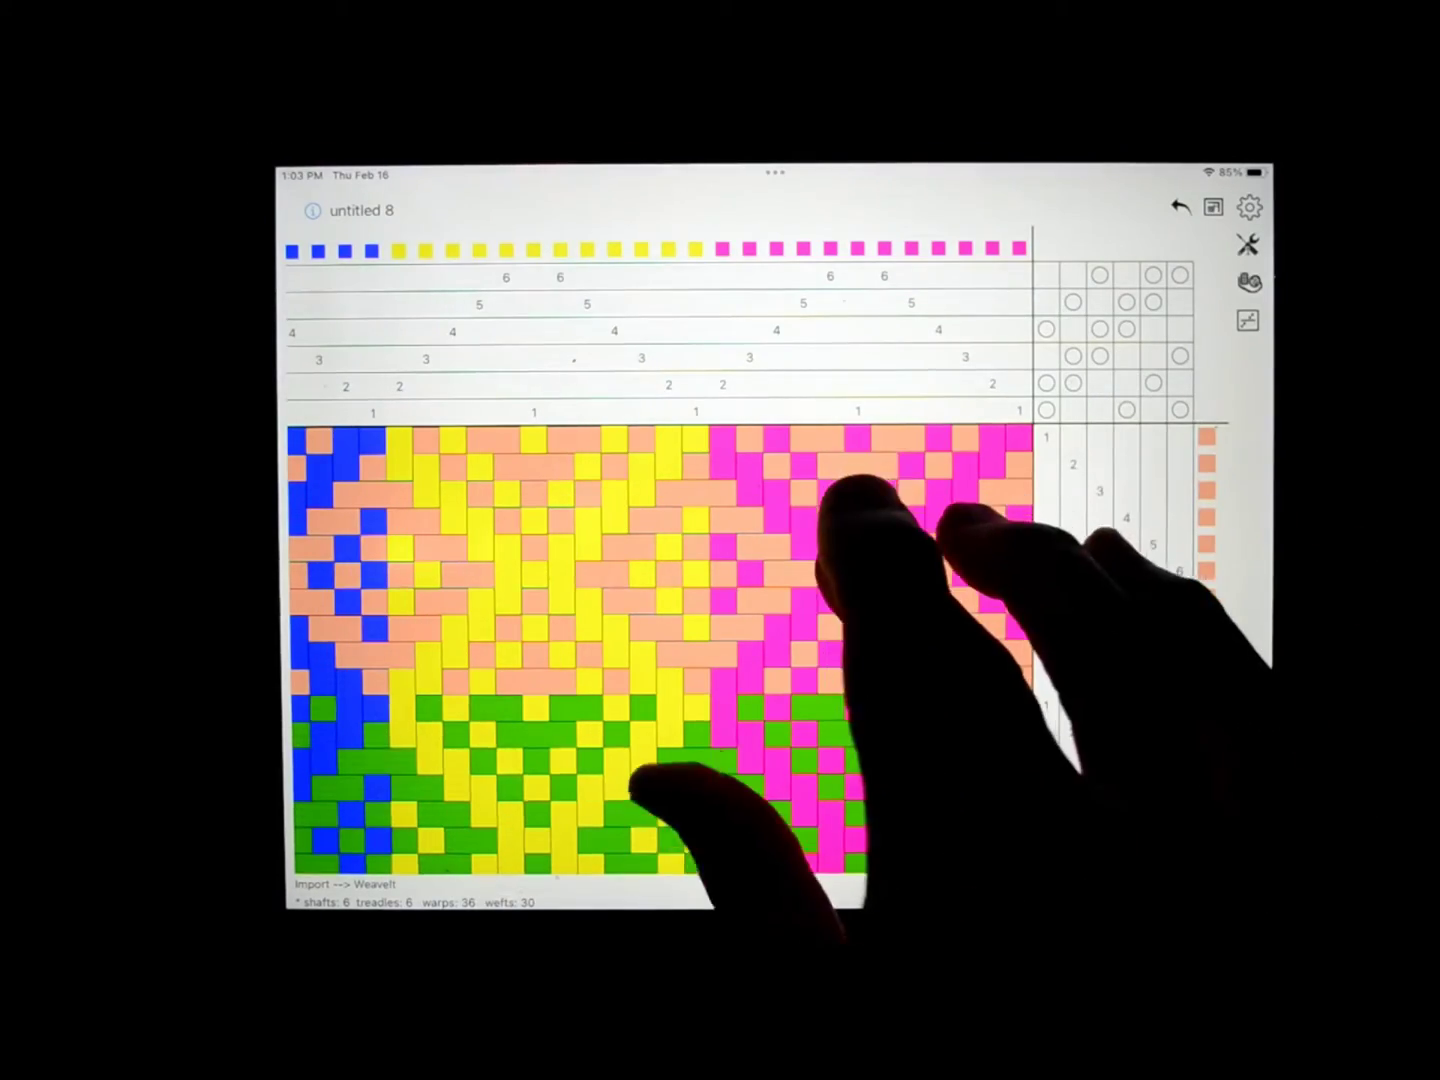
scroll(850, 495, "down", 5)
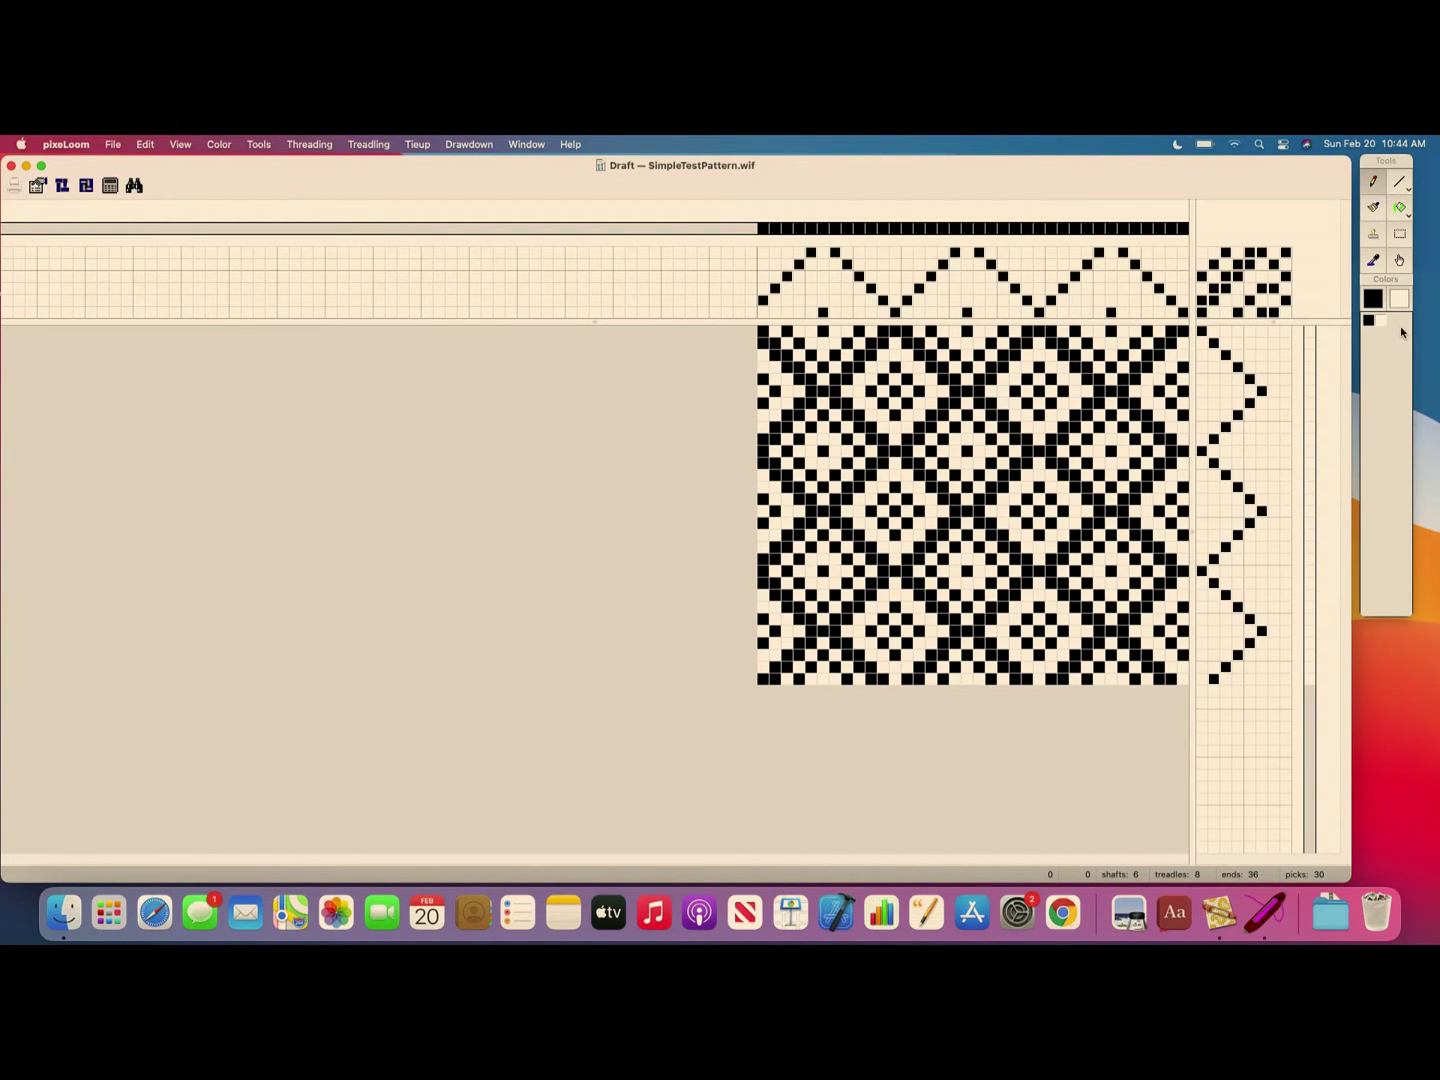
- Switch to pixeLoom on the Mac and paint warp ends 1–12 of the SimpleTestPattern.wif draft red
left_click(1375, 303)
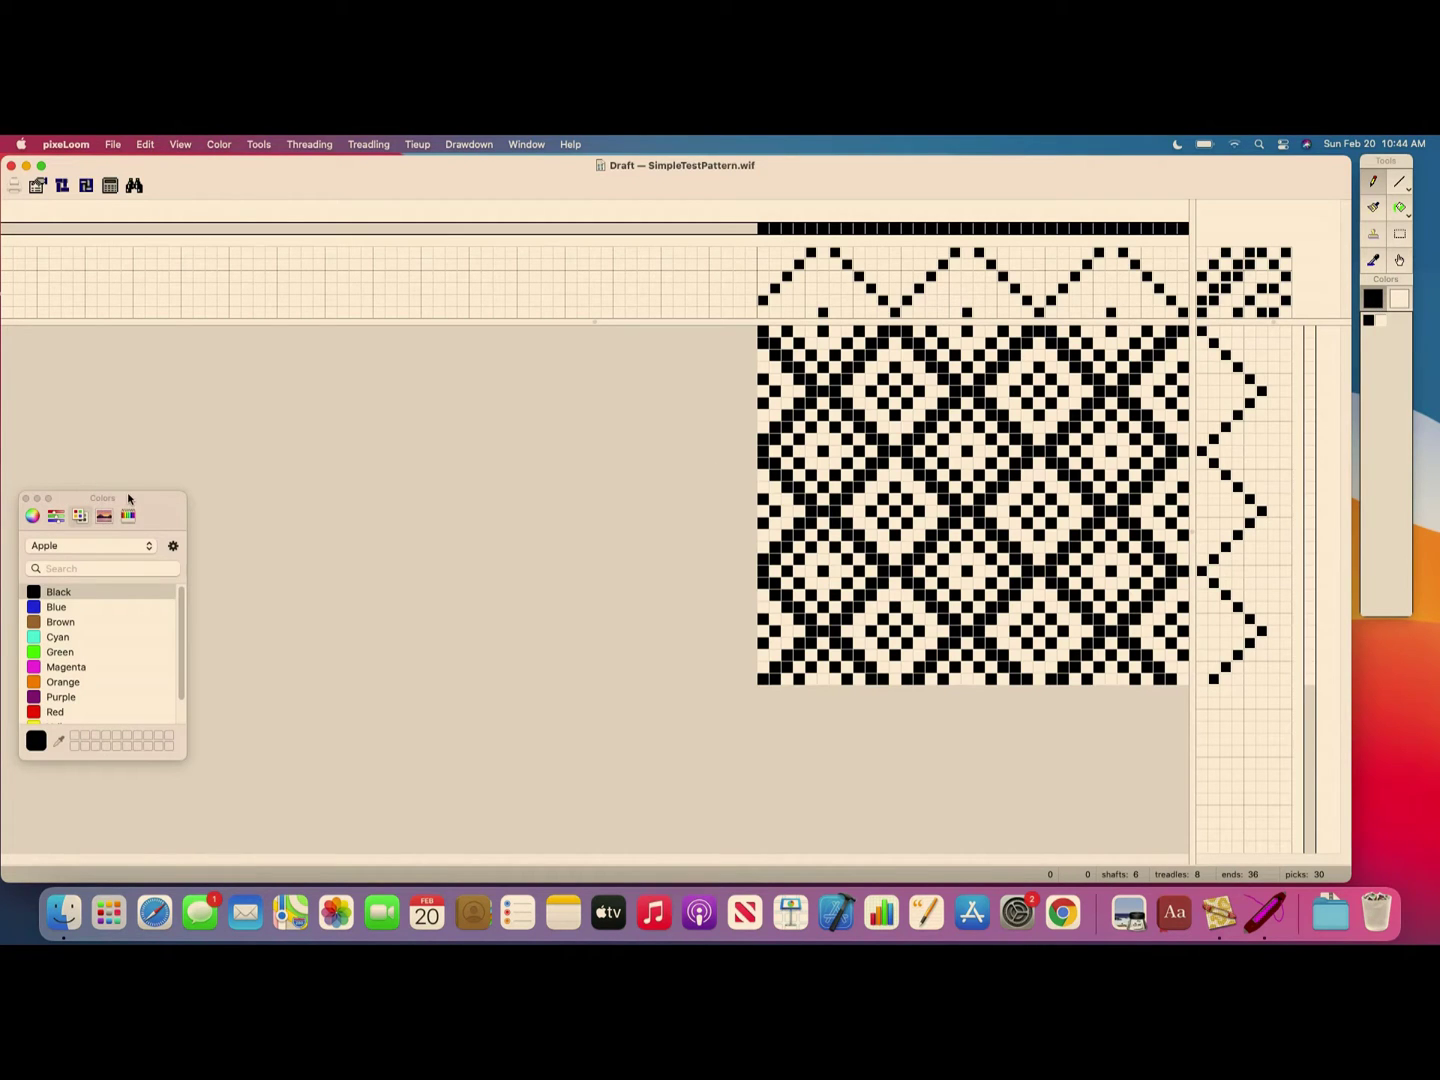
left_click(36, 714)
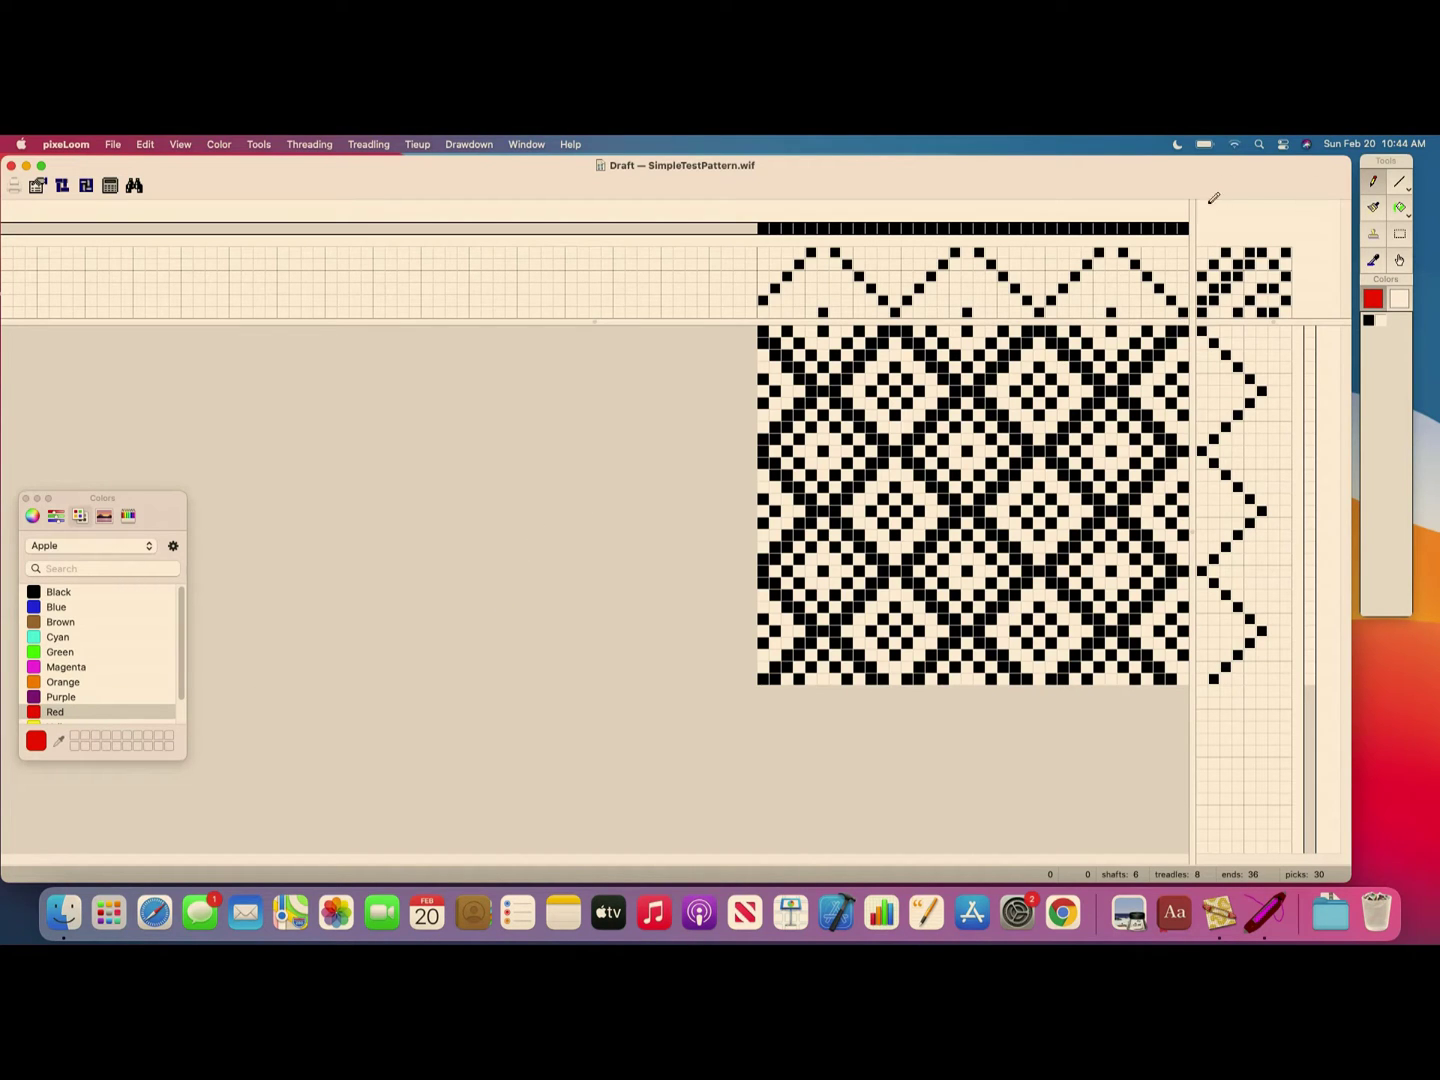
left_click_drag(1190, 227, 1057, 227)
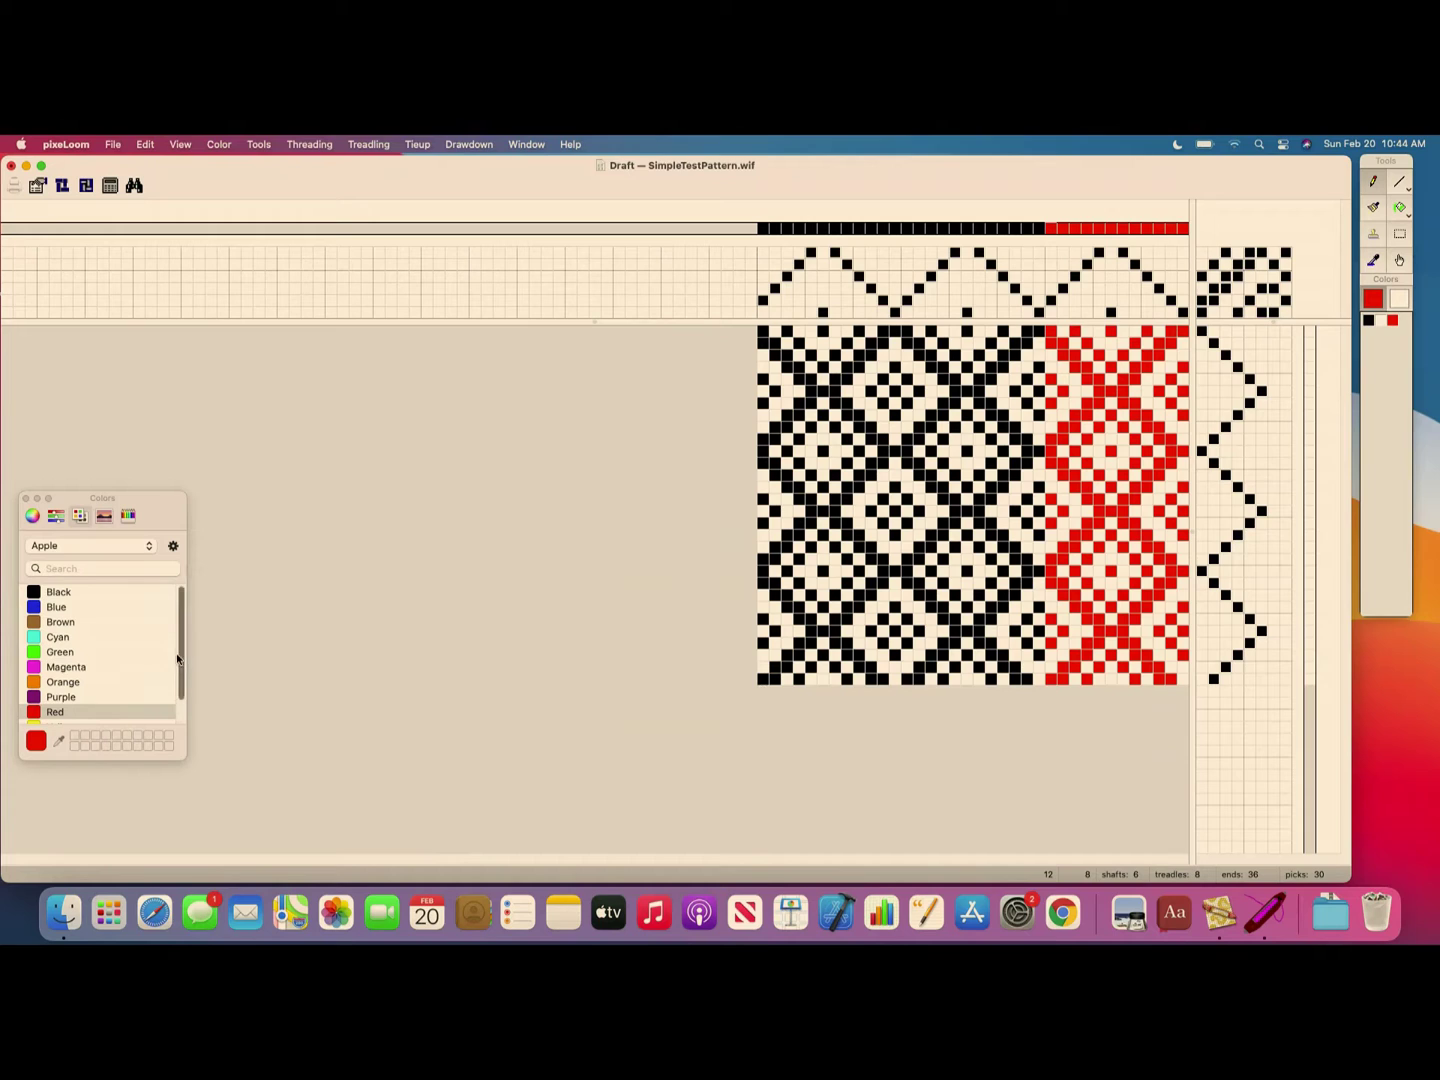
- Paint the middle block of the SimpleTestPattern.wif warp, ends 13–24, yellow
left_click_drag(177, 658, 184, 680)
left_click(66, 703)
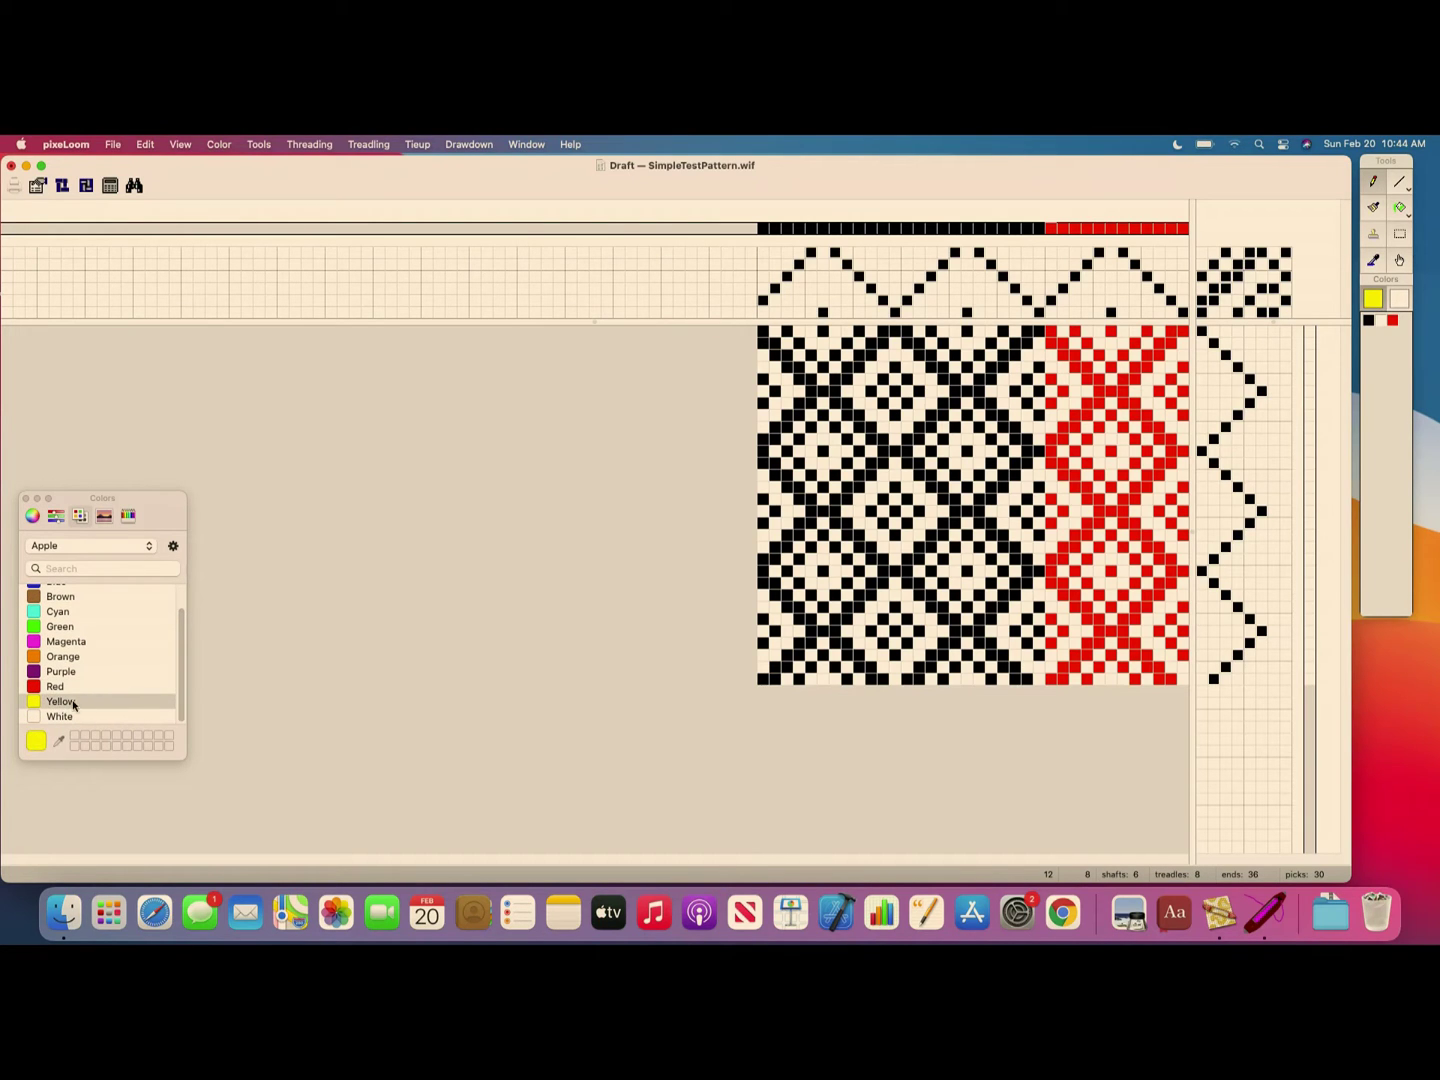
mouse_move(1048, 226)
left_mouse_down()
mouse_move(892, 226)
mouse_move(918, 224)
left_mouse_up()
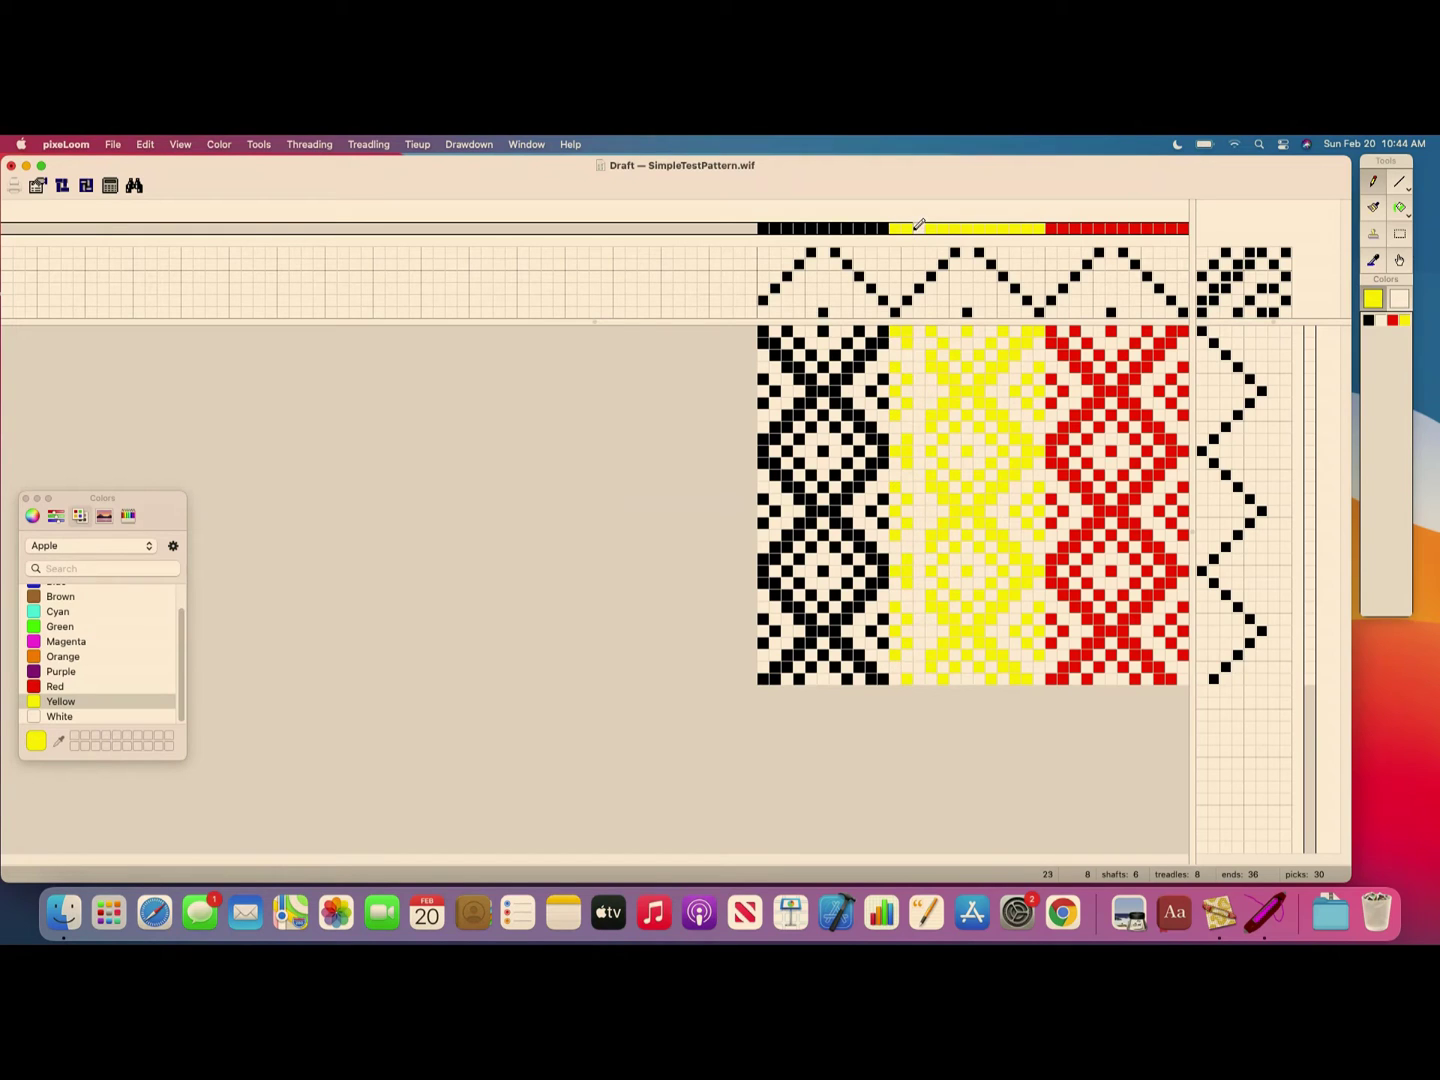
- Paint the last block of the SimpleTestPattern.wif warp, ends 25–36, blue
left_click_drag(183, 697, 182, 628)
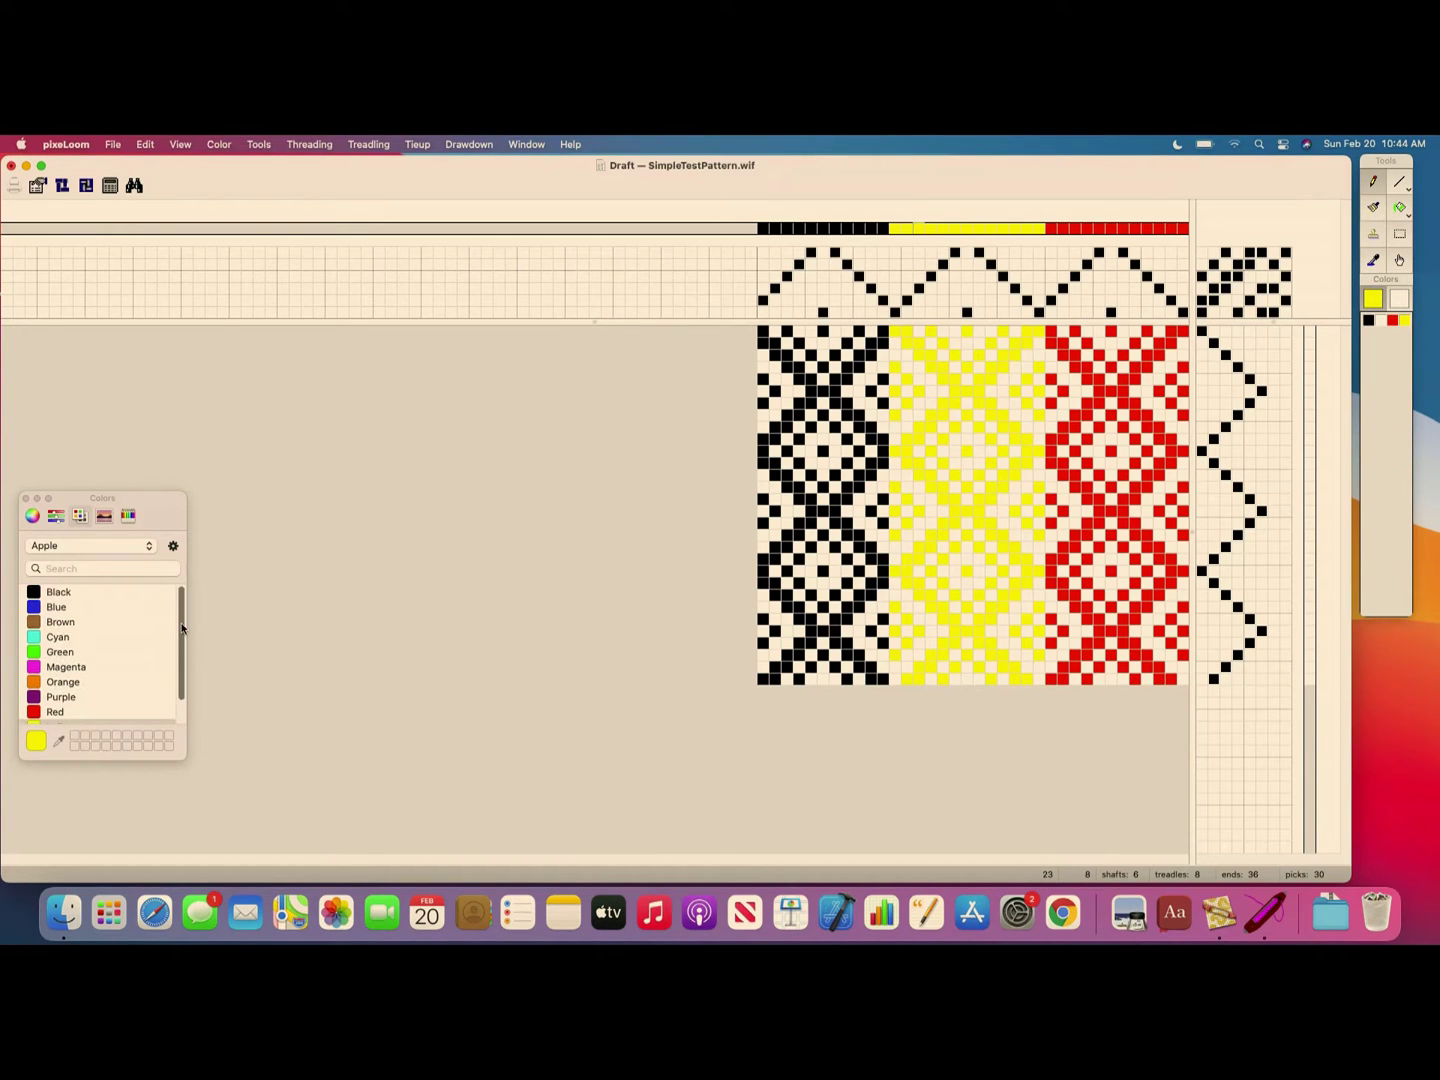
left_click(50, 607)
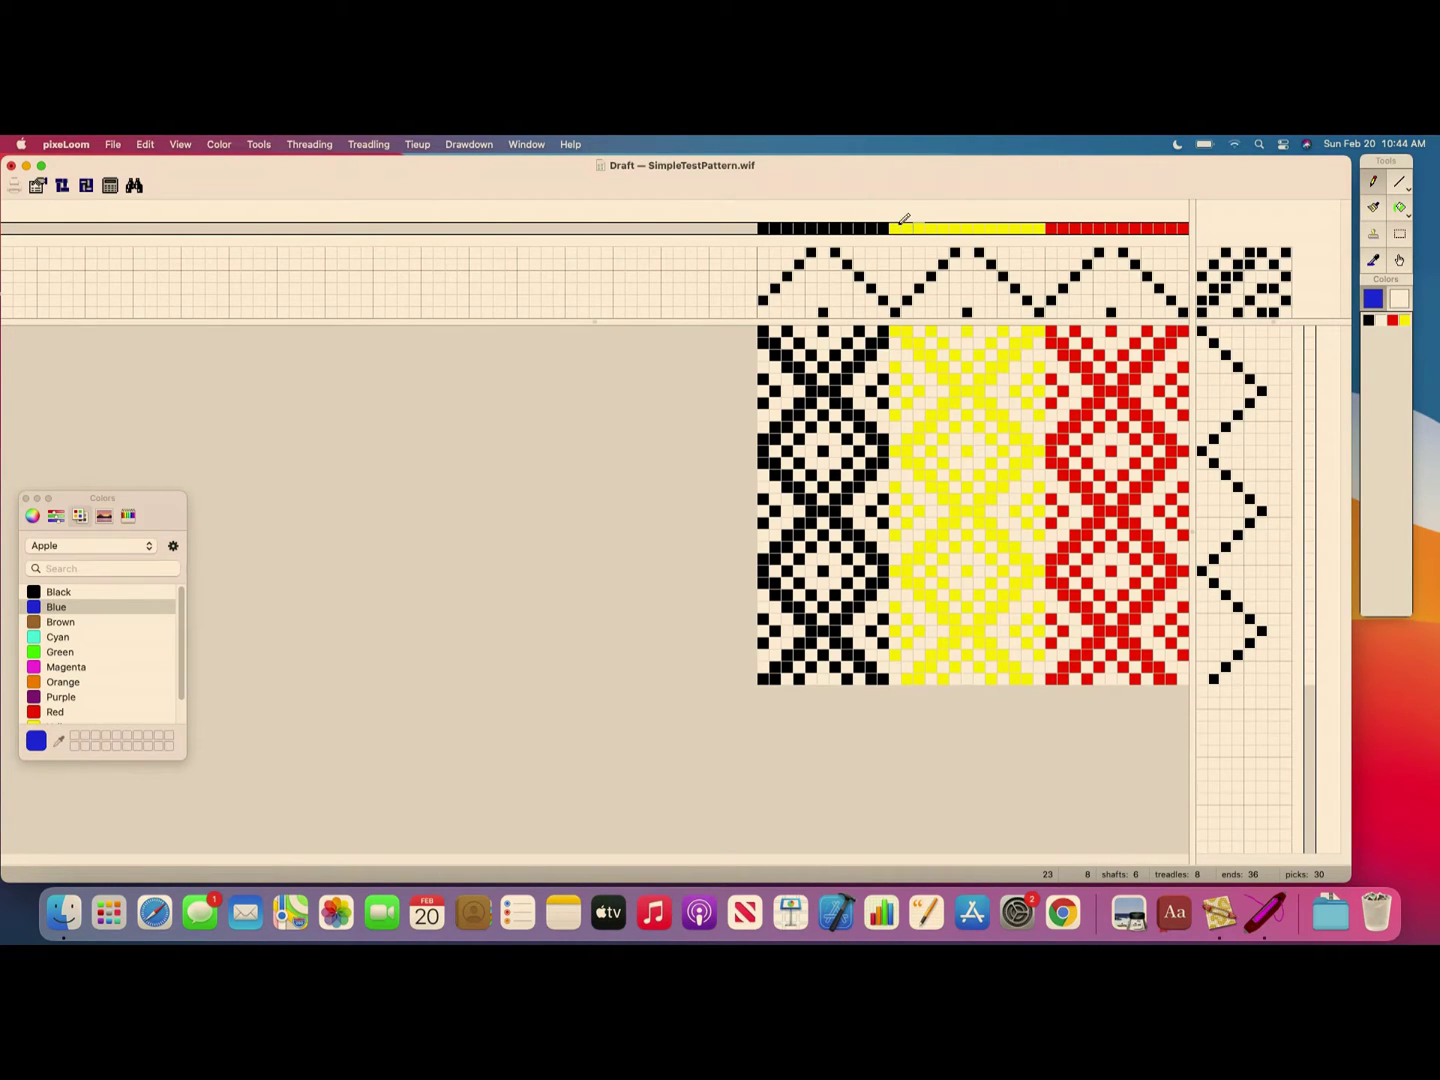
left_click_drag(900, 225, 764, 226)
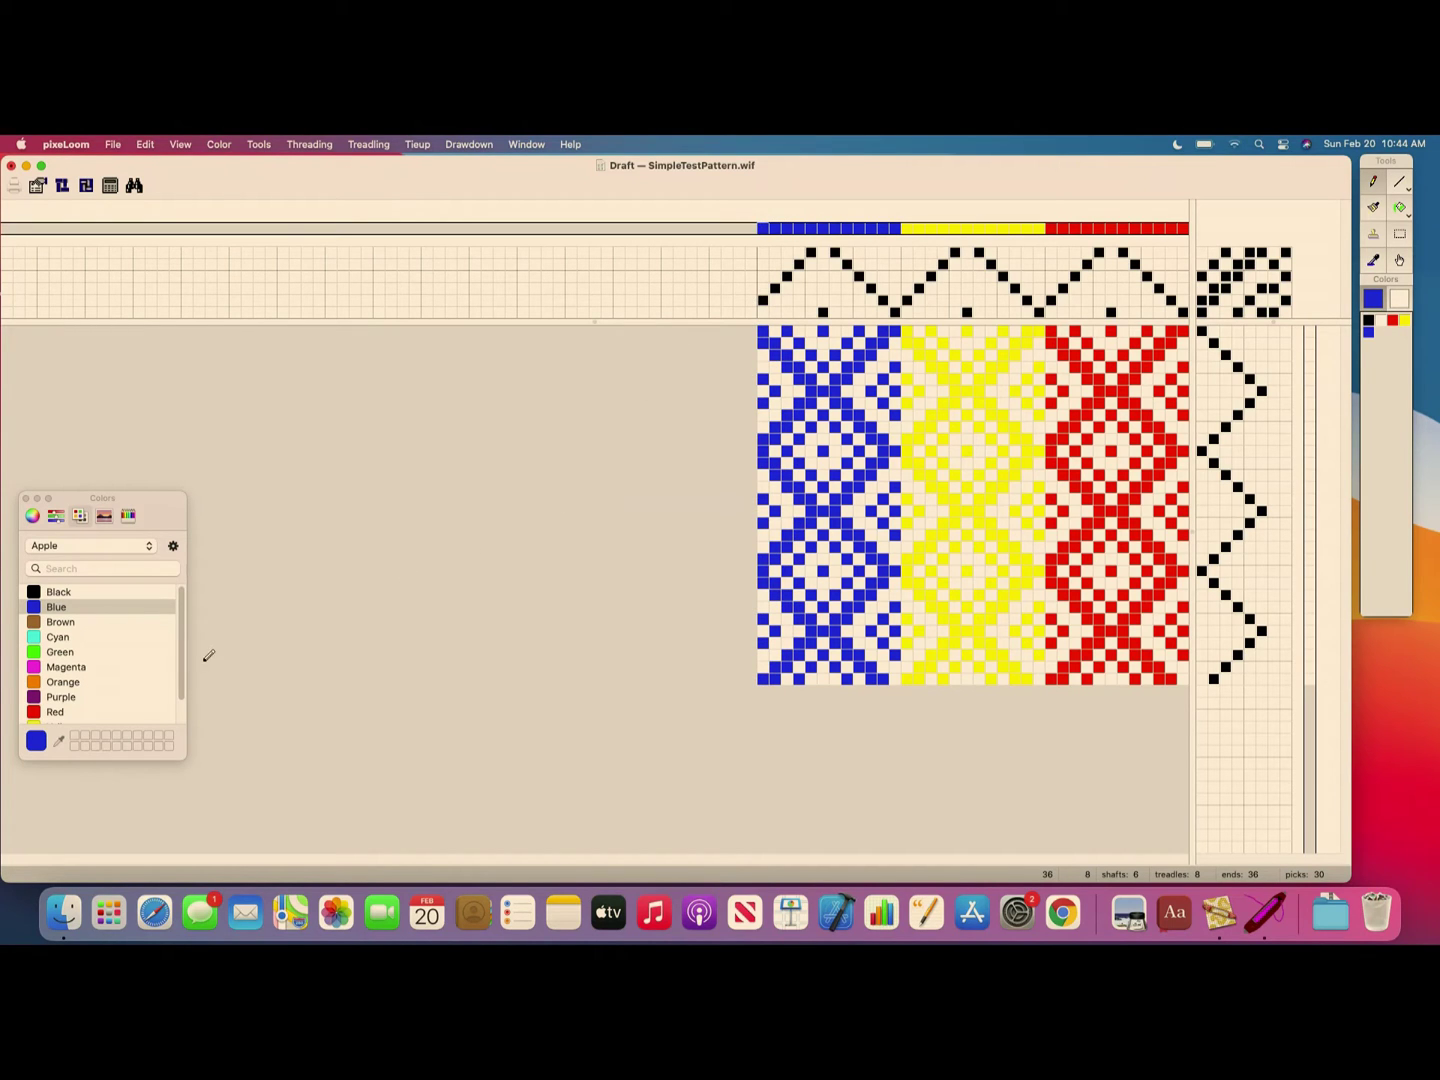
- Paint weft picks 1–10 in the treadling's color bar orange
left_click(42, 682)
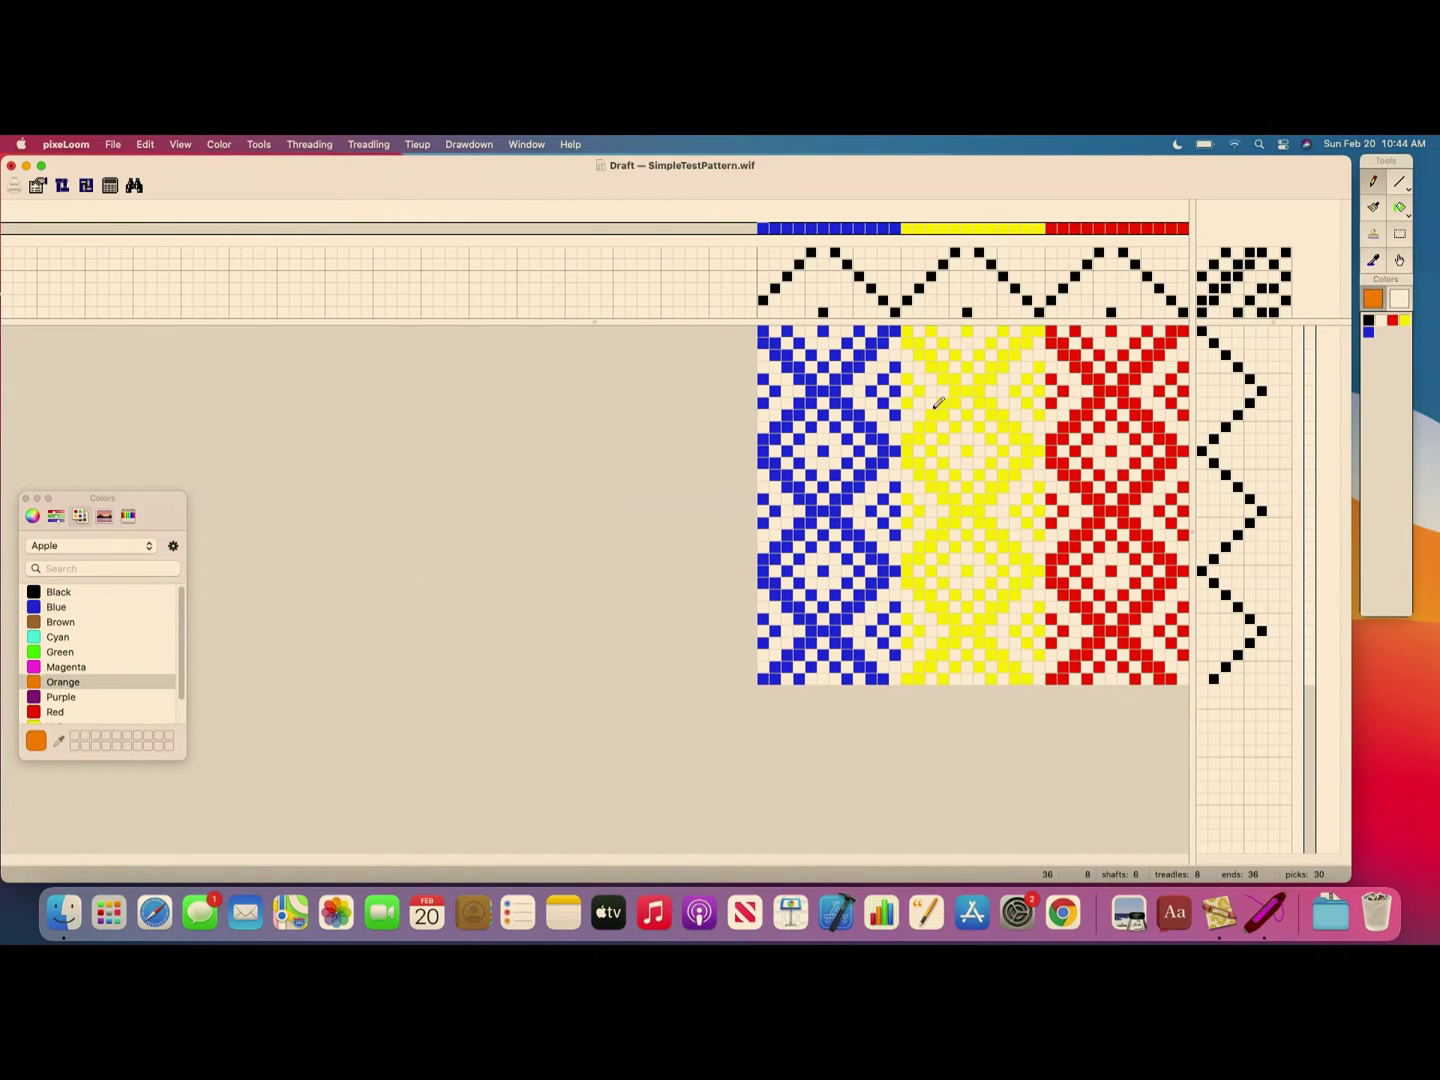
left_click_drag(1314, 325, 1315, 440)
left_click_drag(1316, 373, 1319, 414)
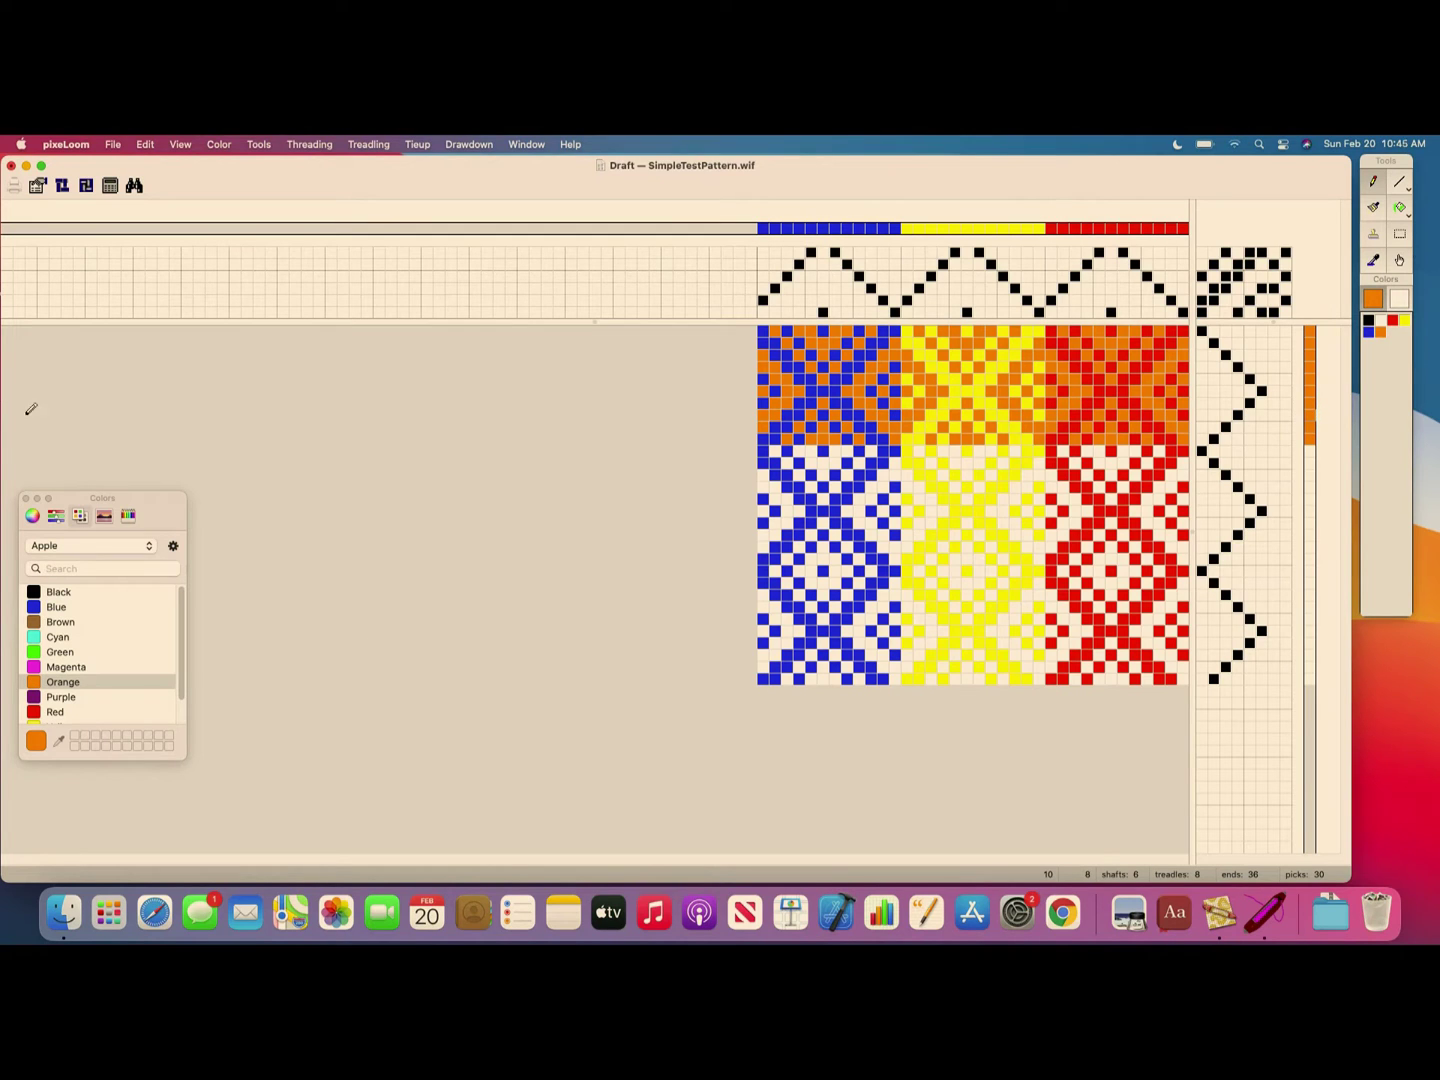
- Paint weft picks 11–20 green and weft picks 21–30 purple
left_click(64, 653)
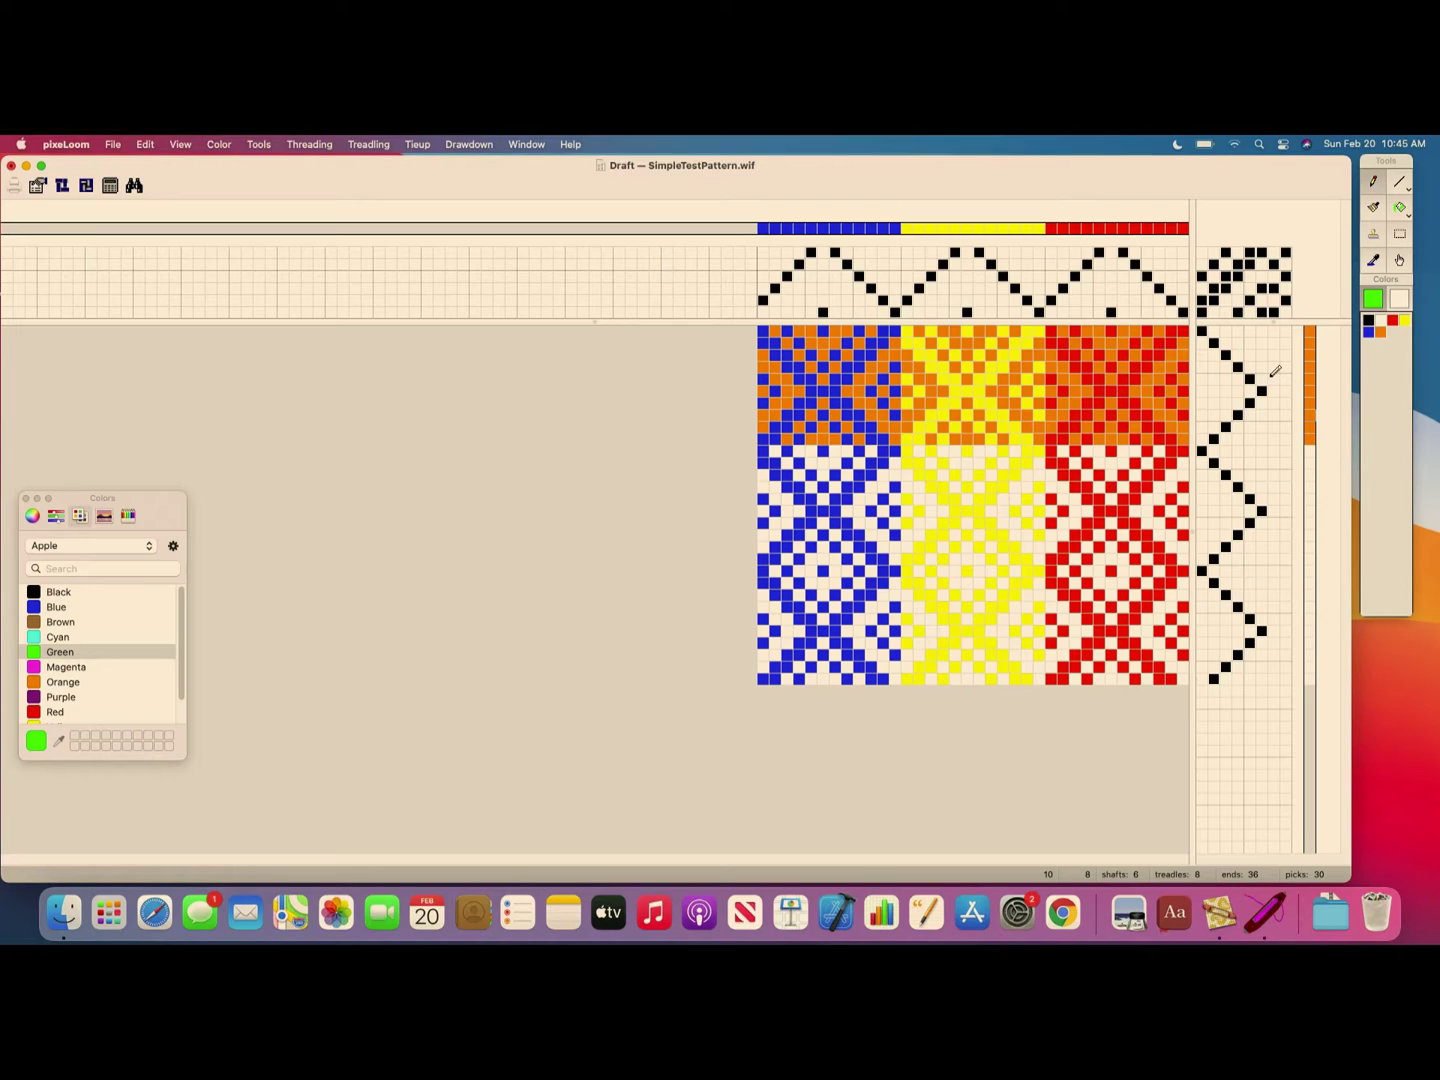
left_click_drag(1311, 450, 1316, 560)
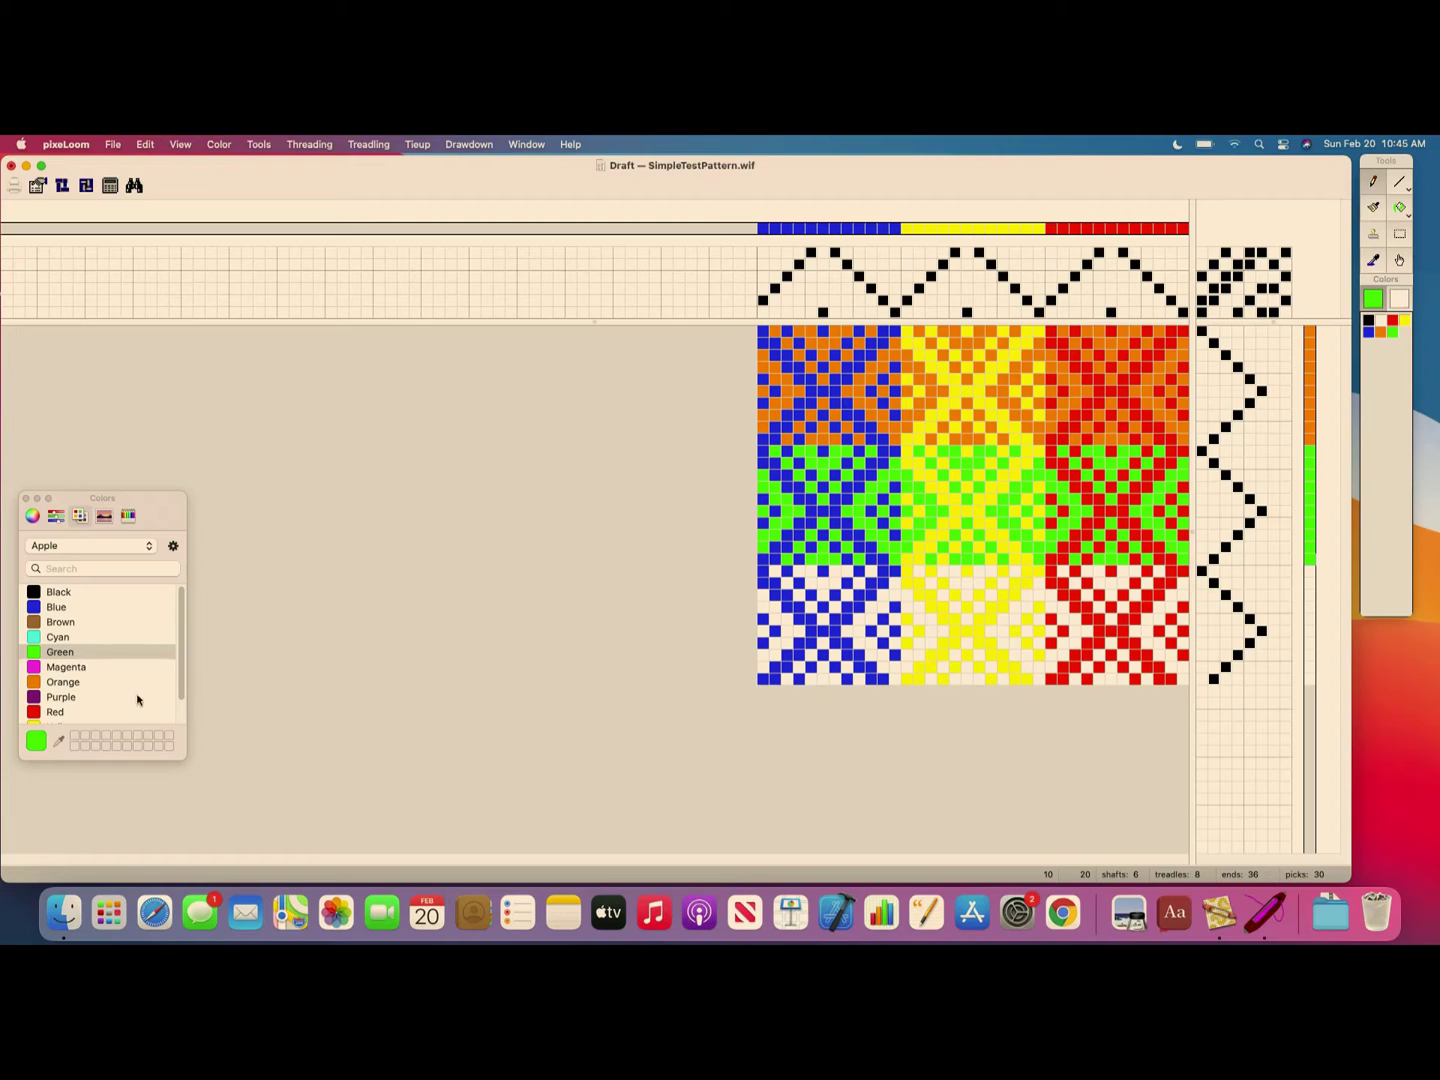
left_click(52, 697)
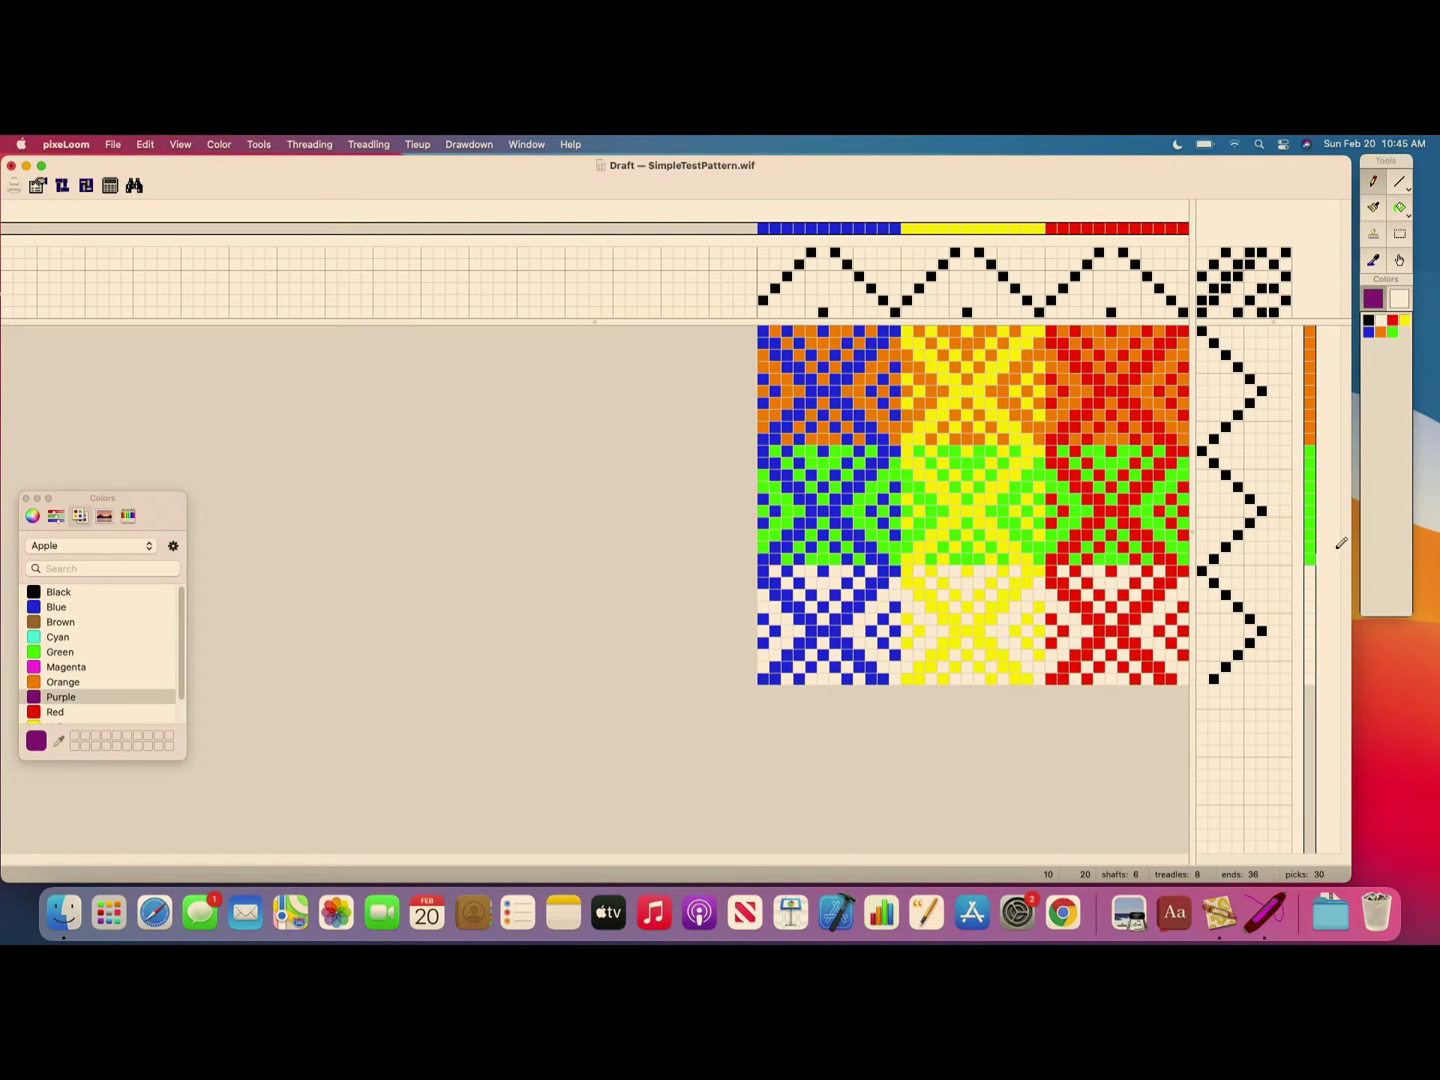
left_click(1311, 570)
left_click_drag(1311, 570, 1318, 673)
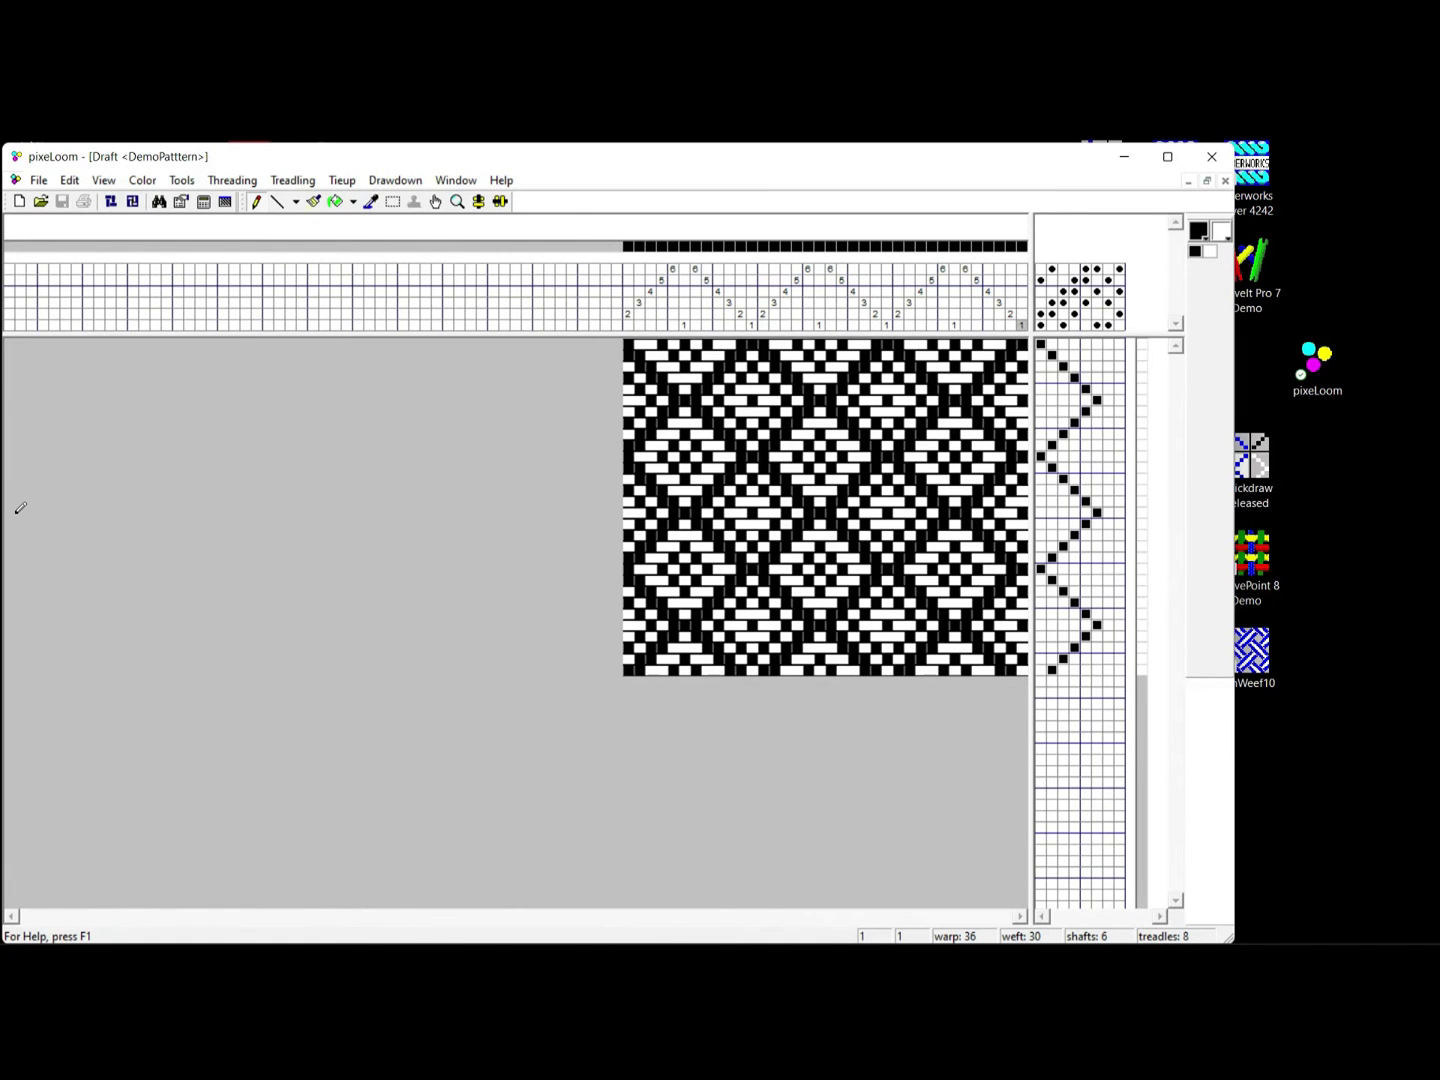
- Switch to pixeLoom for Windows and paint warp ends 1–12 of the DemoPatttern draft basic red
left_click(1203, 238)
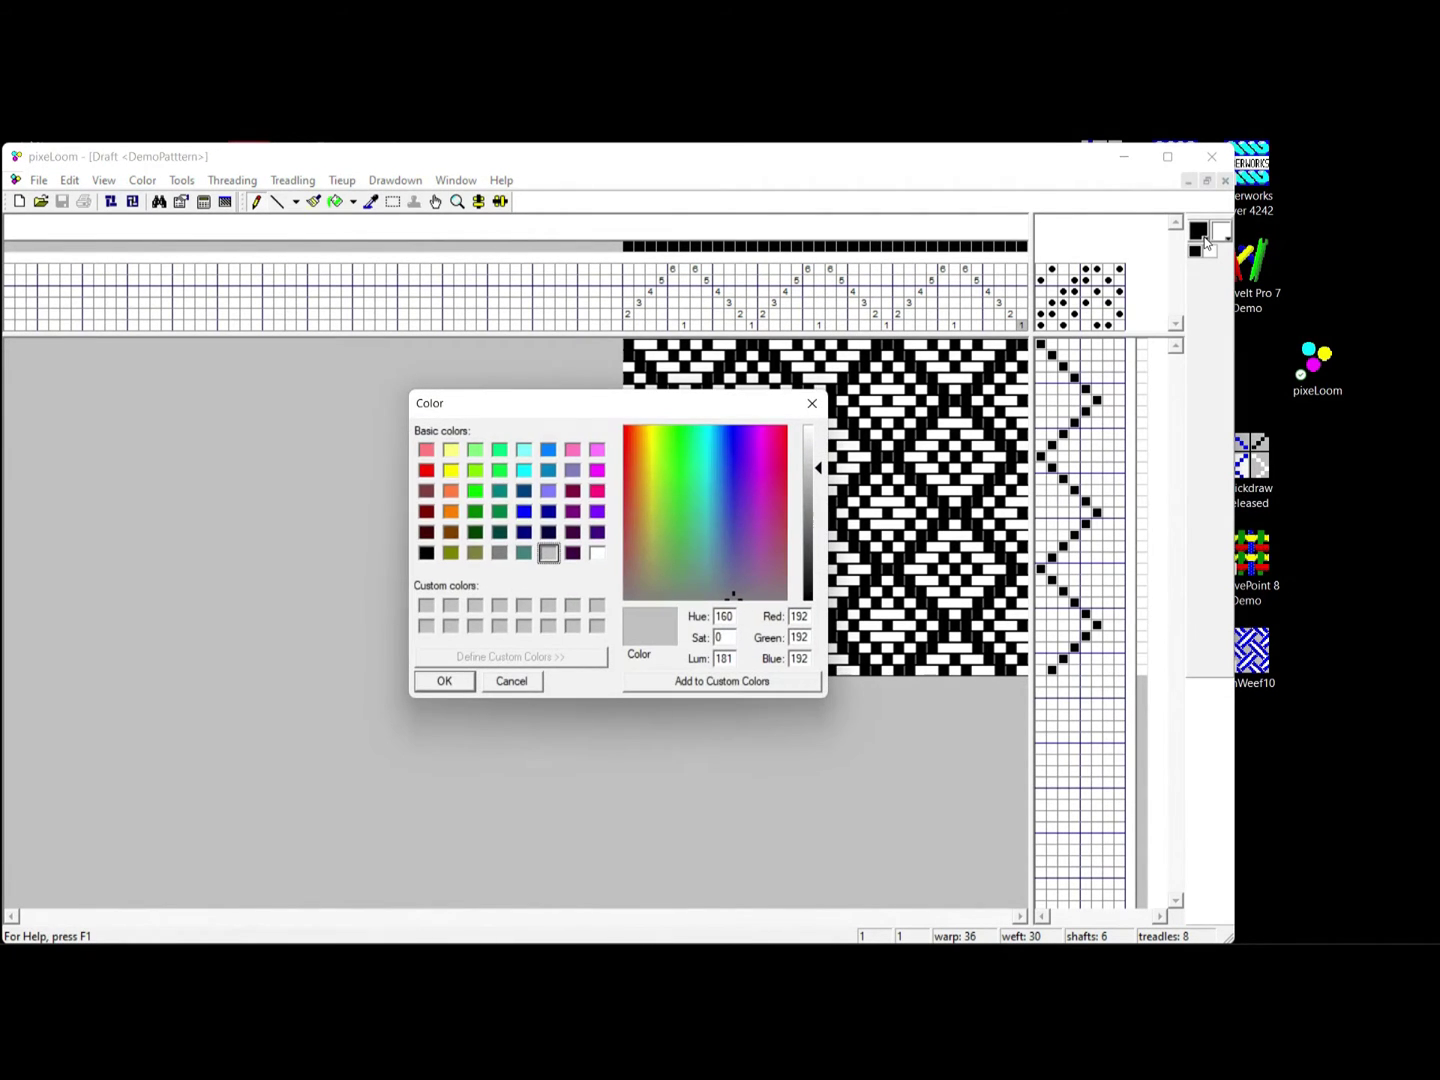
left_click(426, 470)
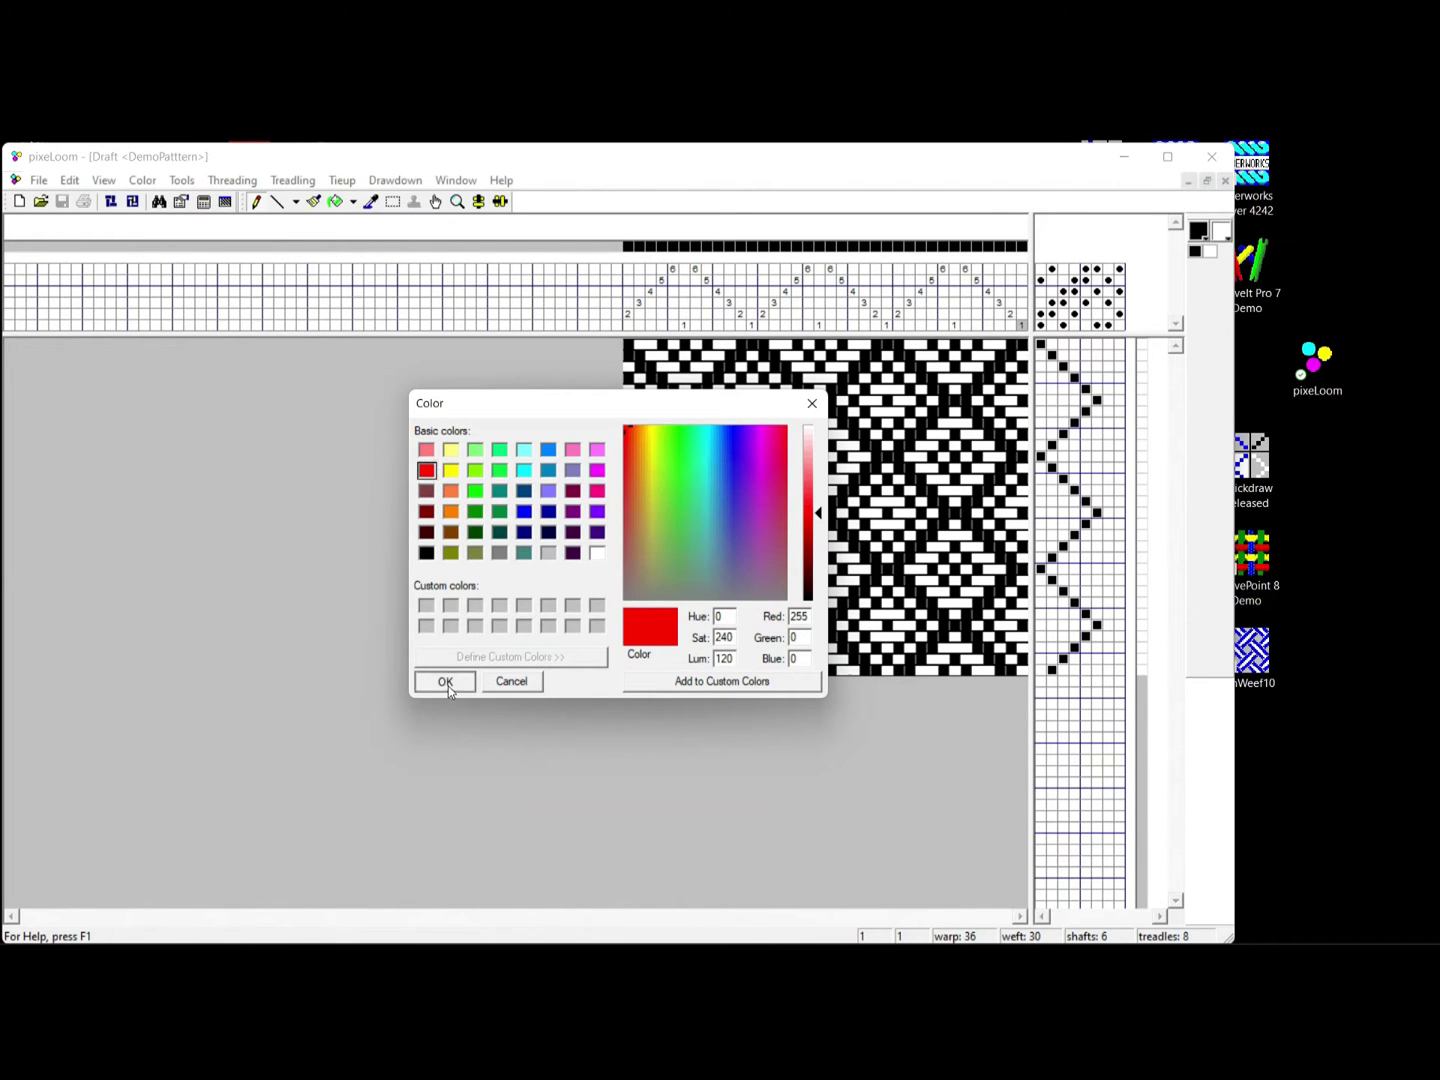
left_click(444, 681)
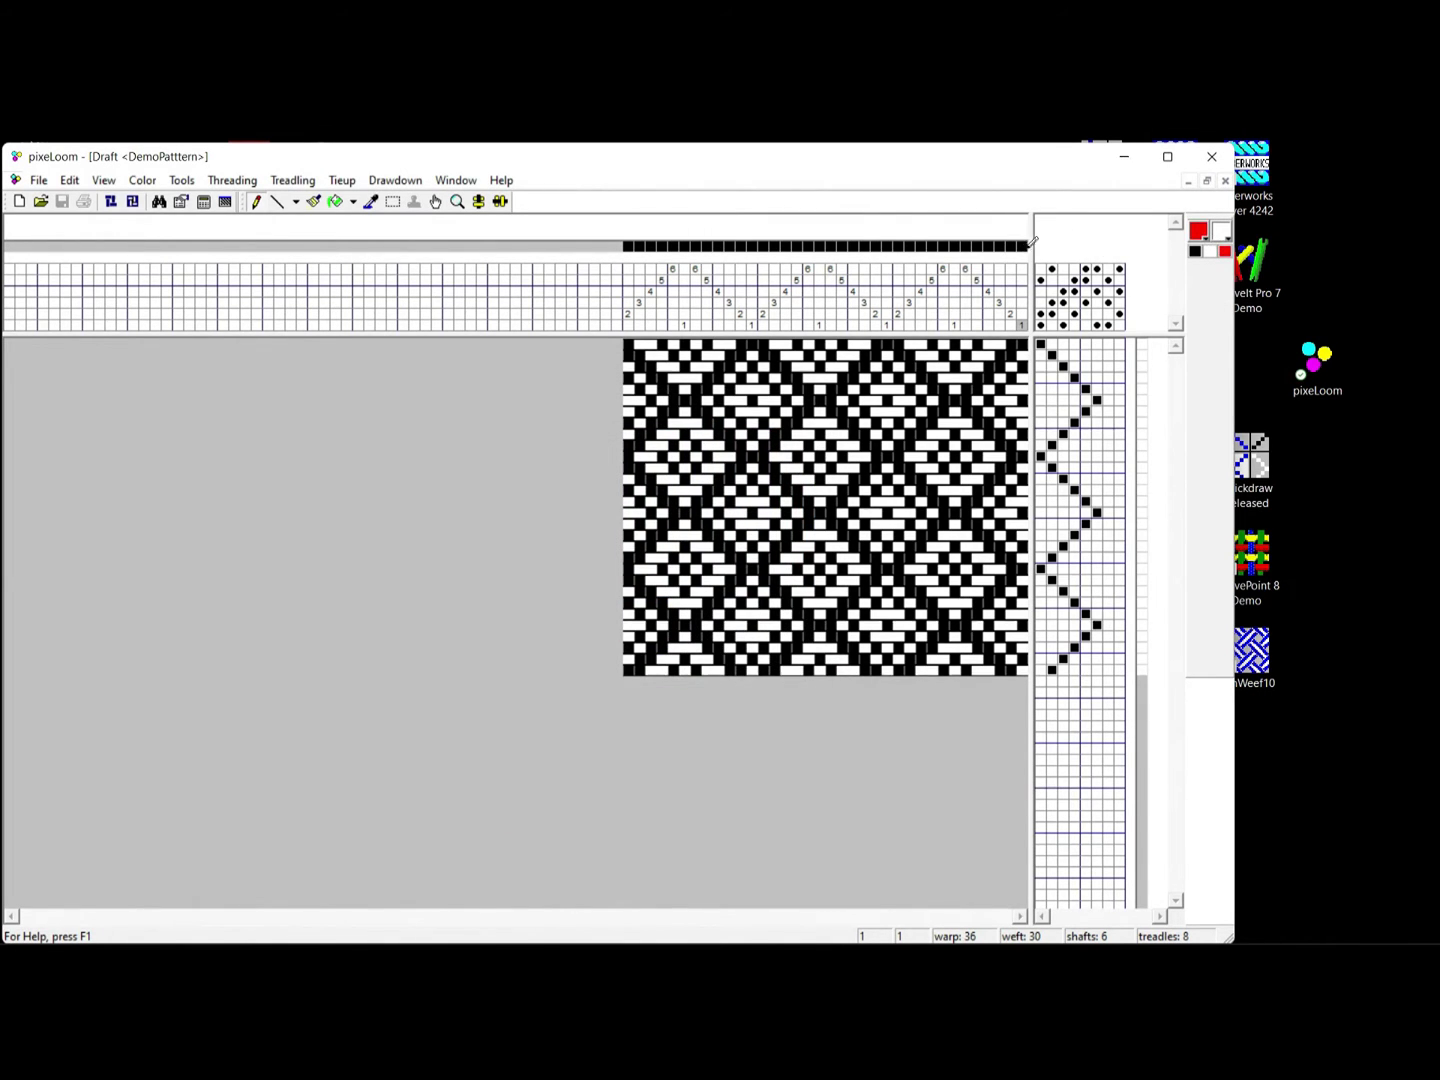
mouse_move(1030, 238)
left_mouse_down()
mouse_move(904, 245)
mouse_move(990, 244)
left_mouse_up()
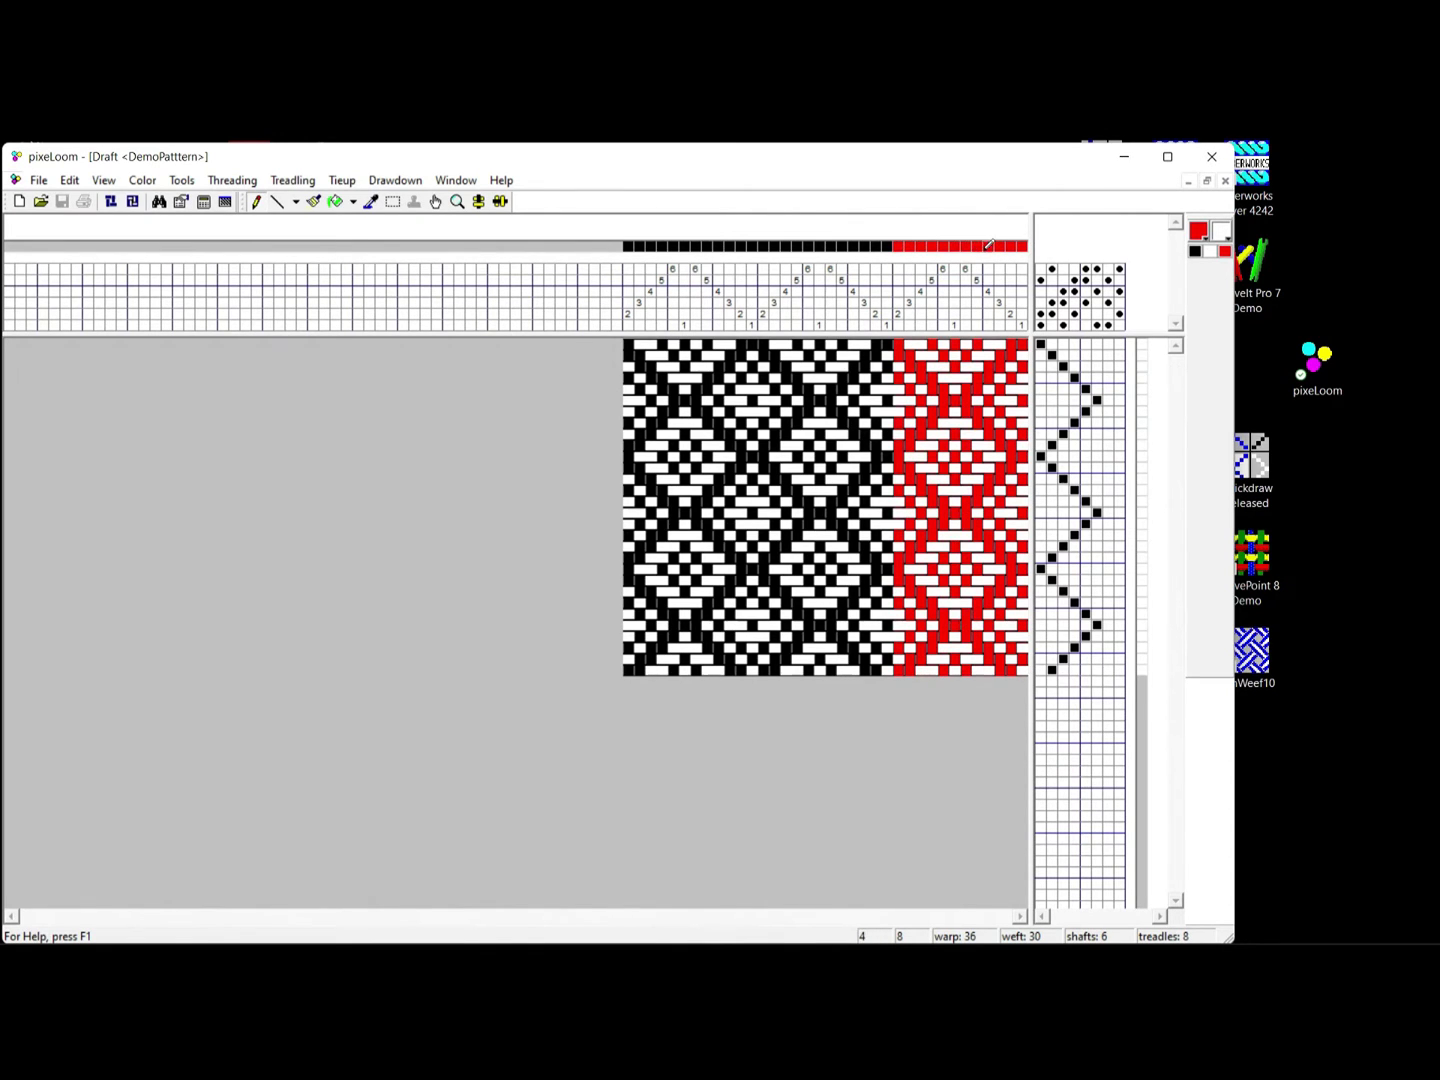
- Paint warp ends 13–24 of the DemoPatttern draft yellow using the basic color
double_click(1206, 237)
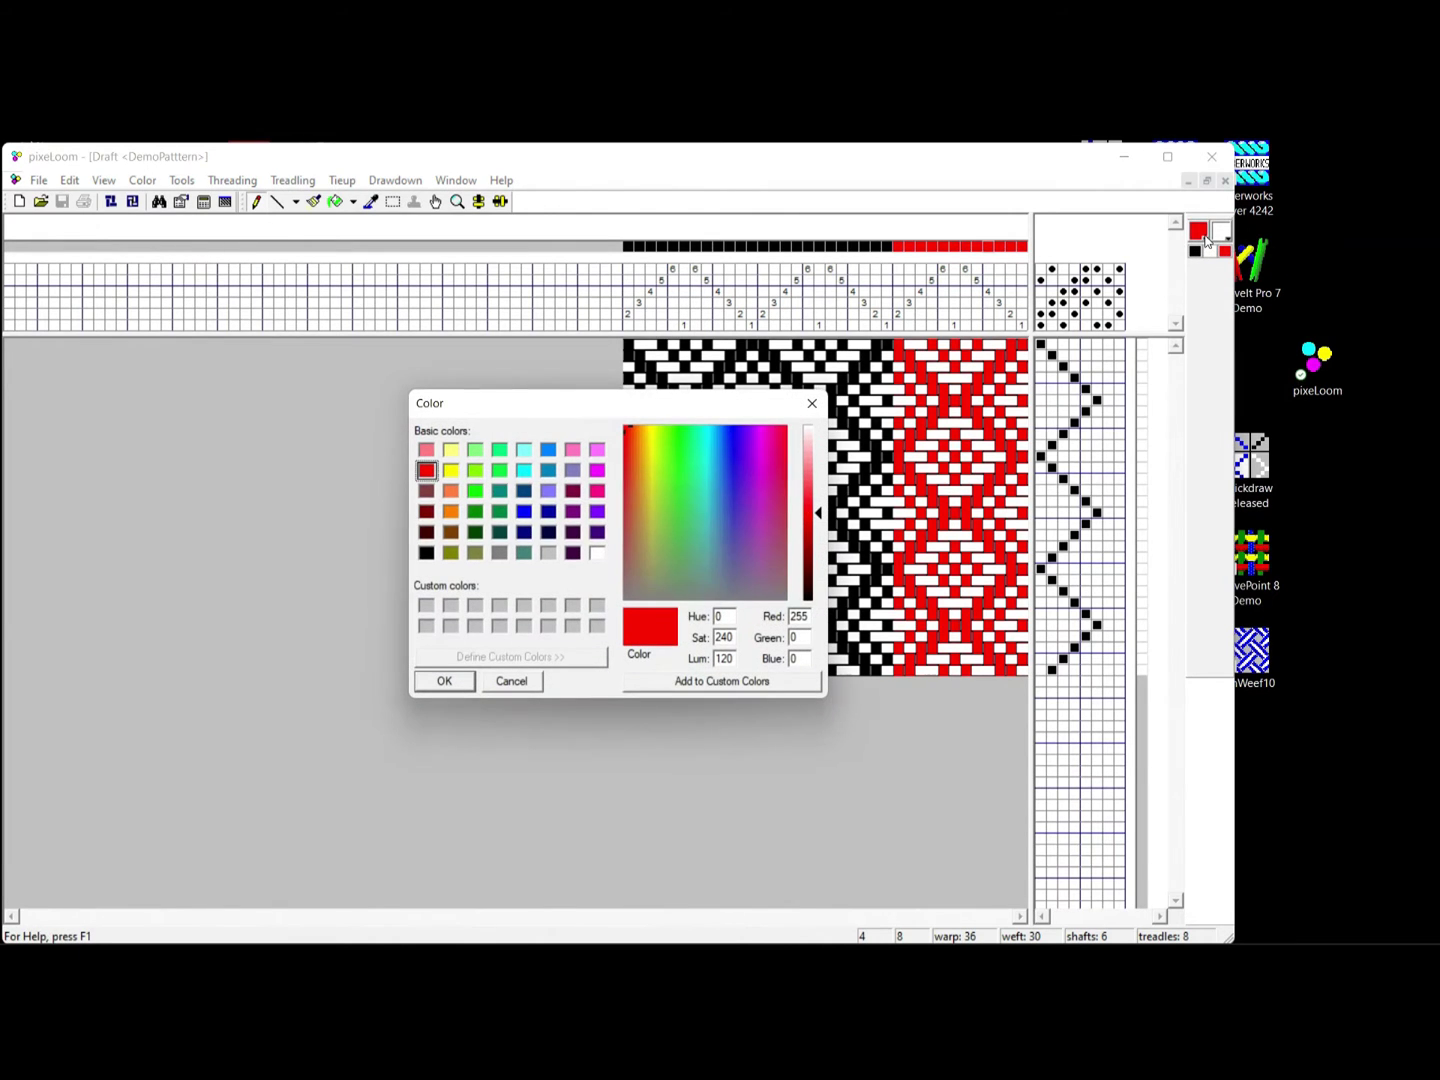
left_click(450, 472)
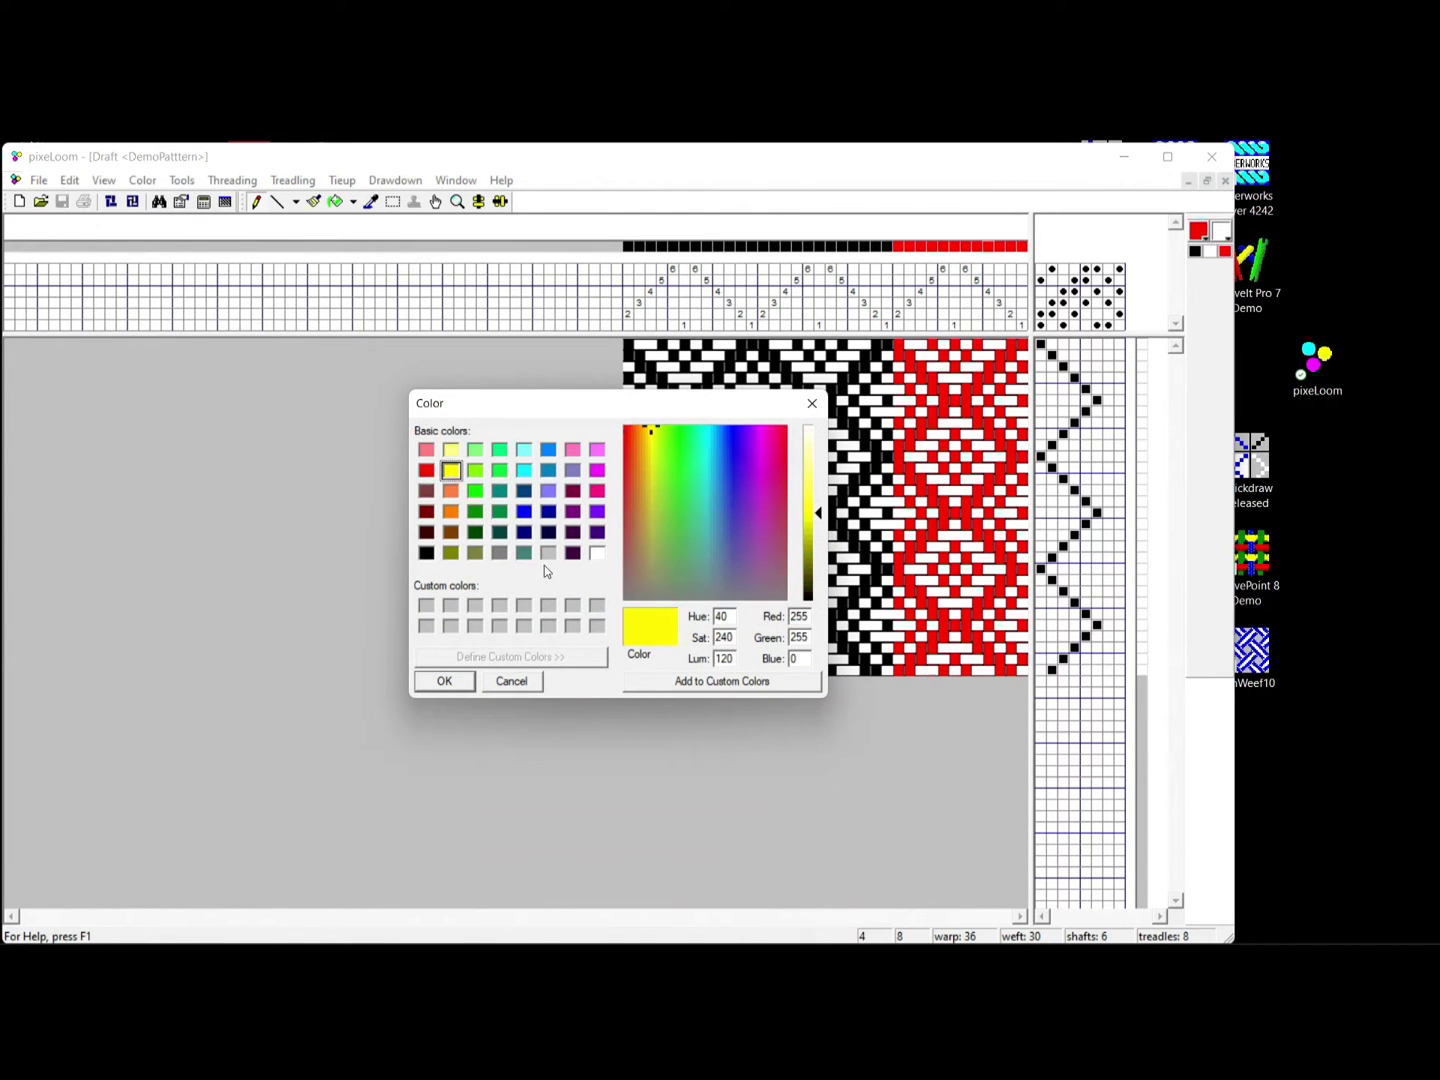
left_click(453, 683)
left_click_drag(893, 241, 769, 243)
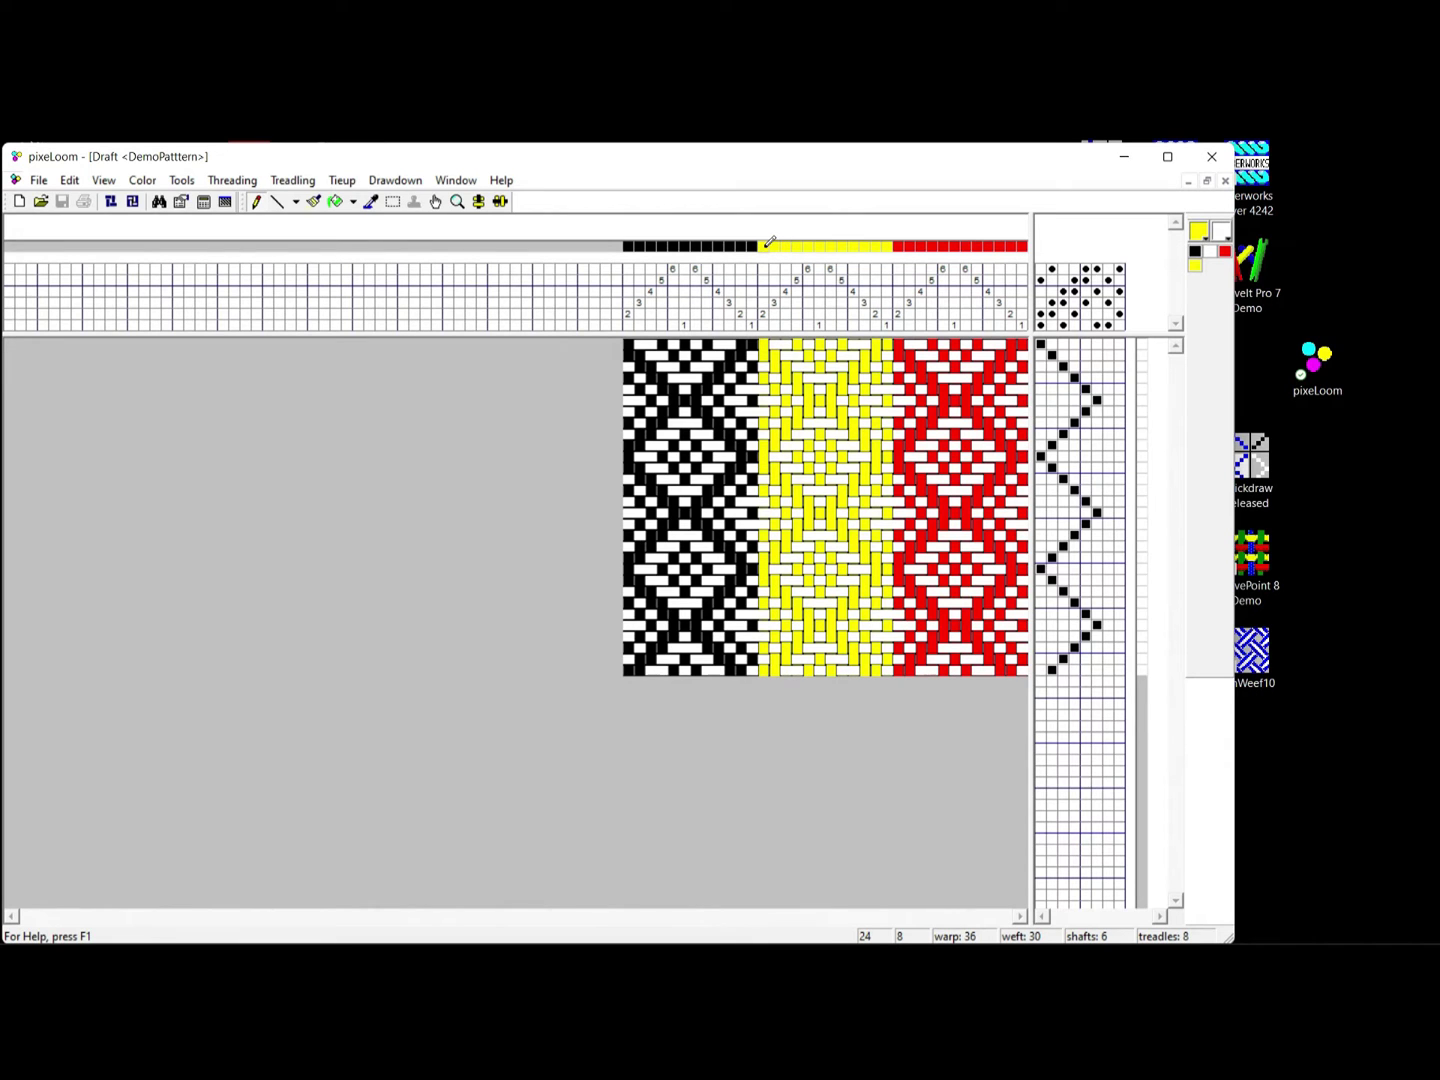
- Paint warp ends 25–36 of the DemoPatttern draft blue using the basic color
double_click(1206, 242)
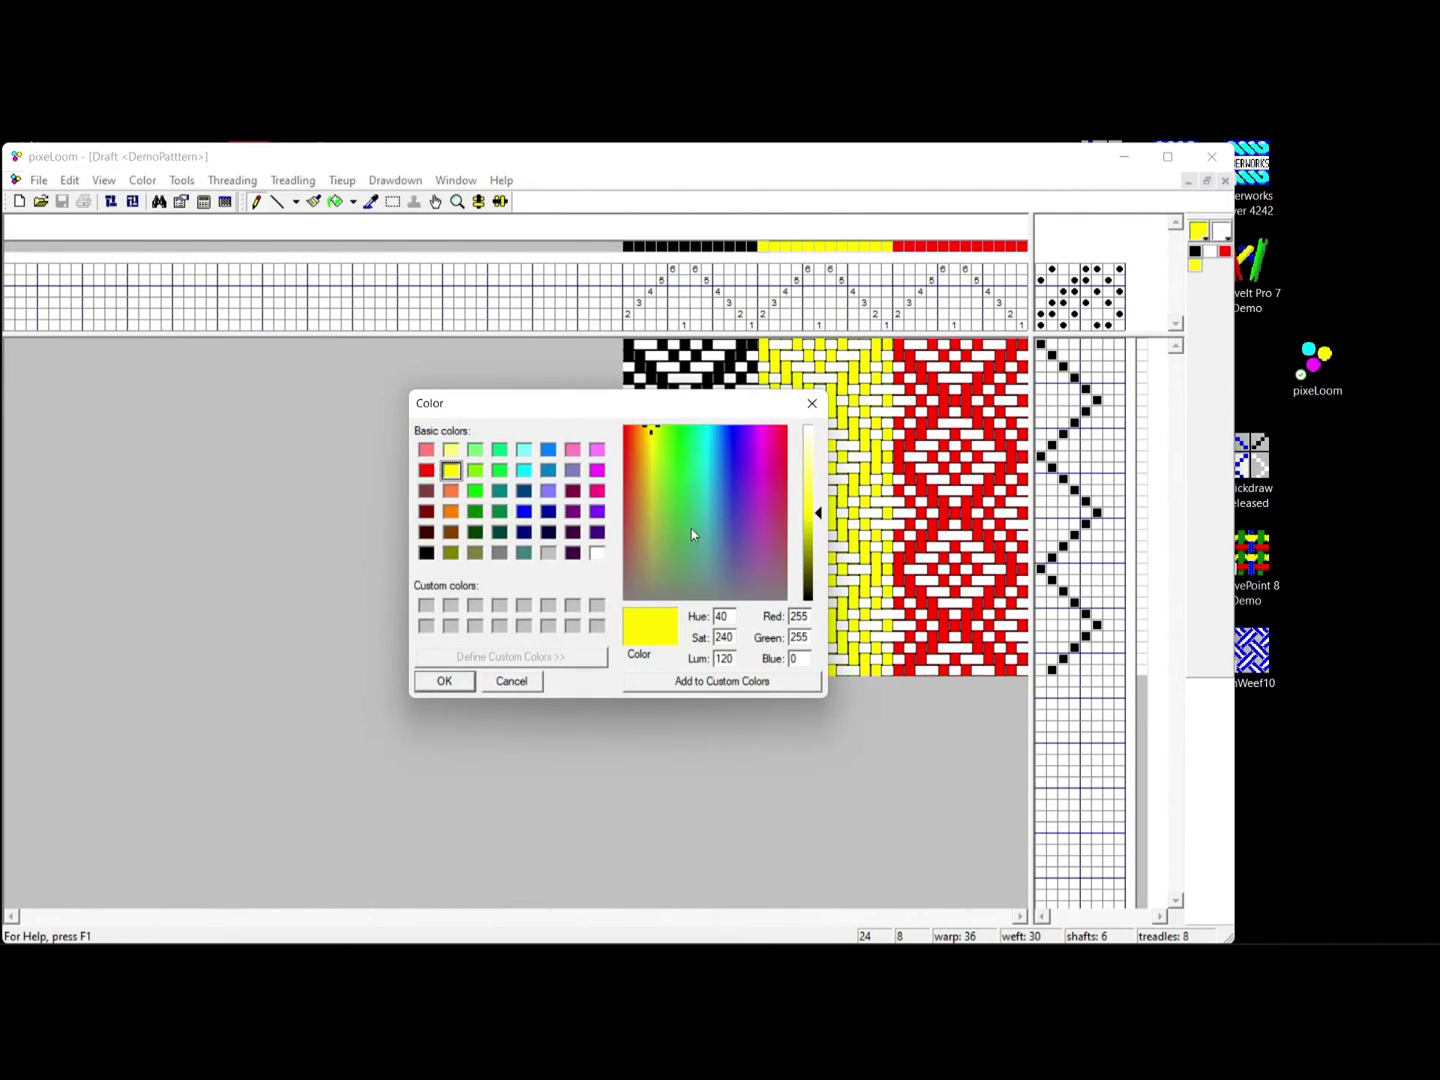
left_click(524, 512)
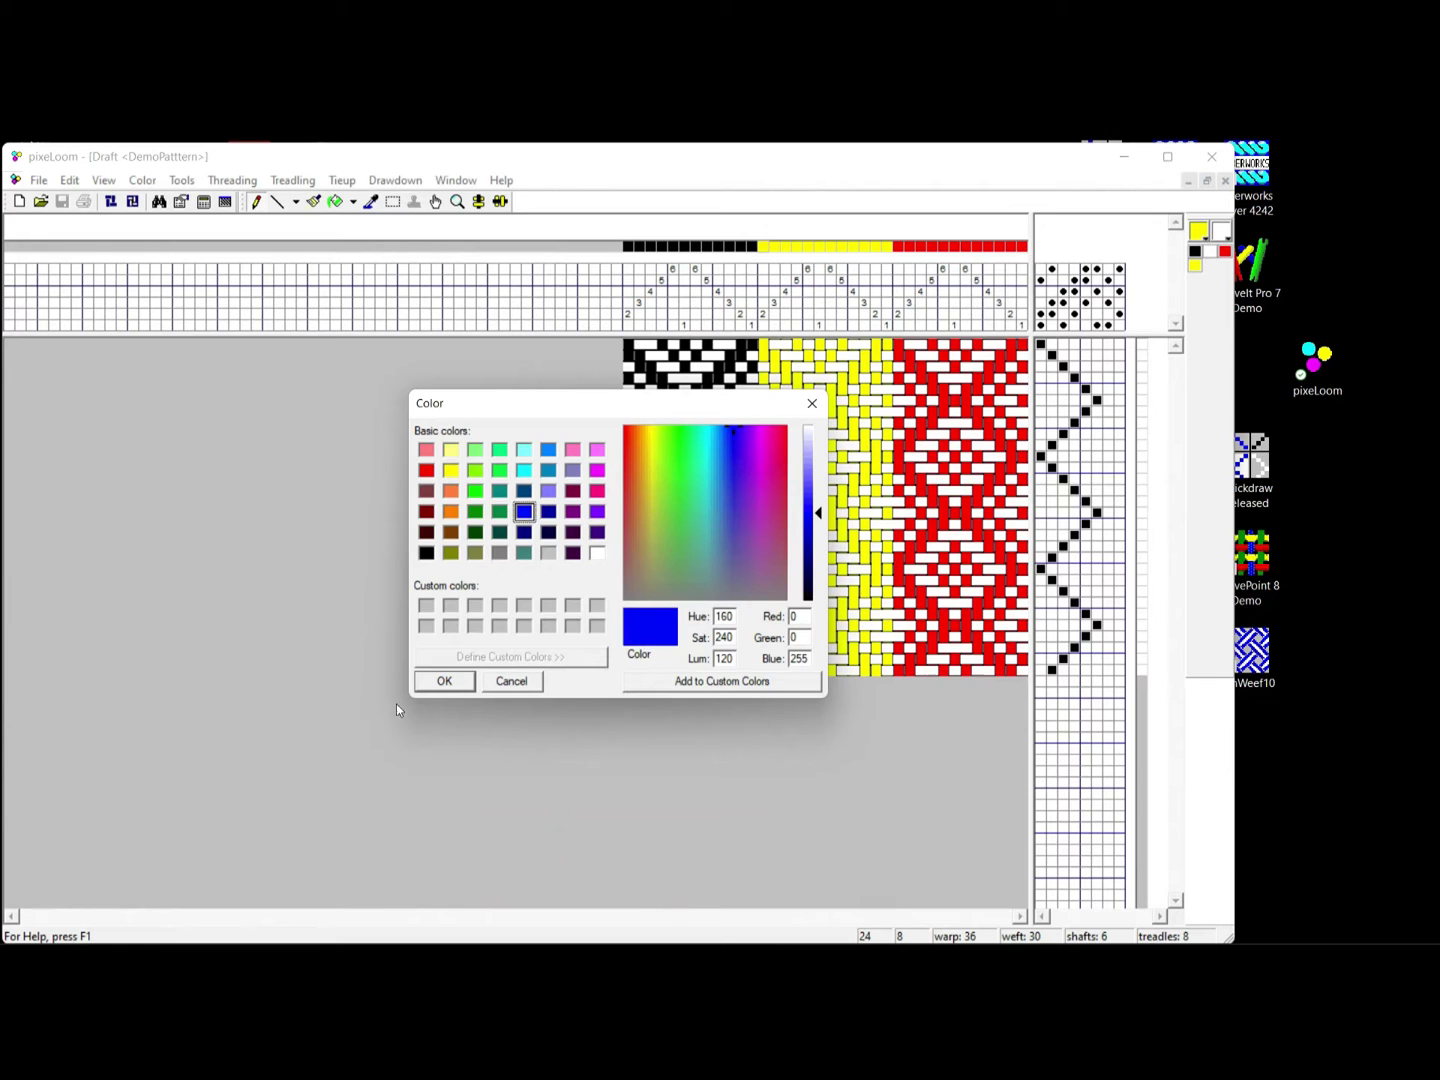
left_click(444, 683)
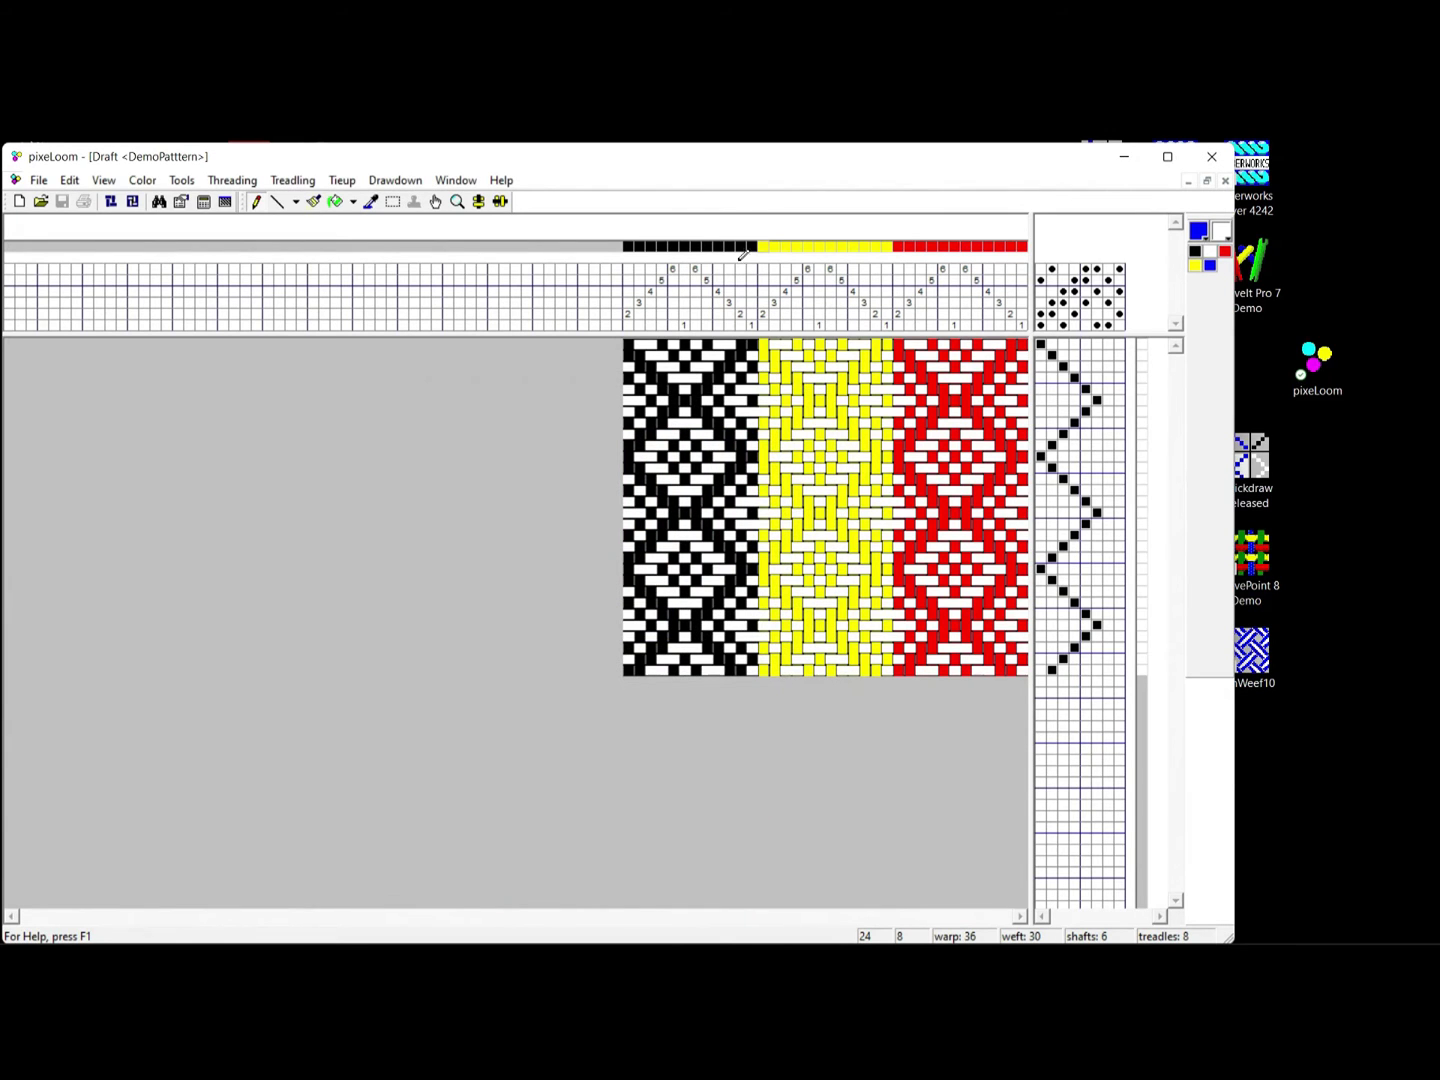
left_click_drag(757, 240, 628, 237)
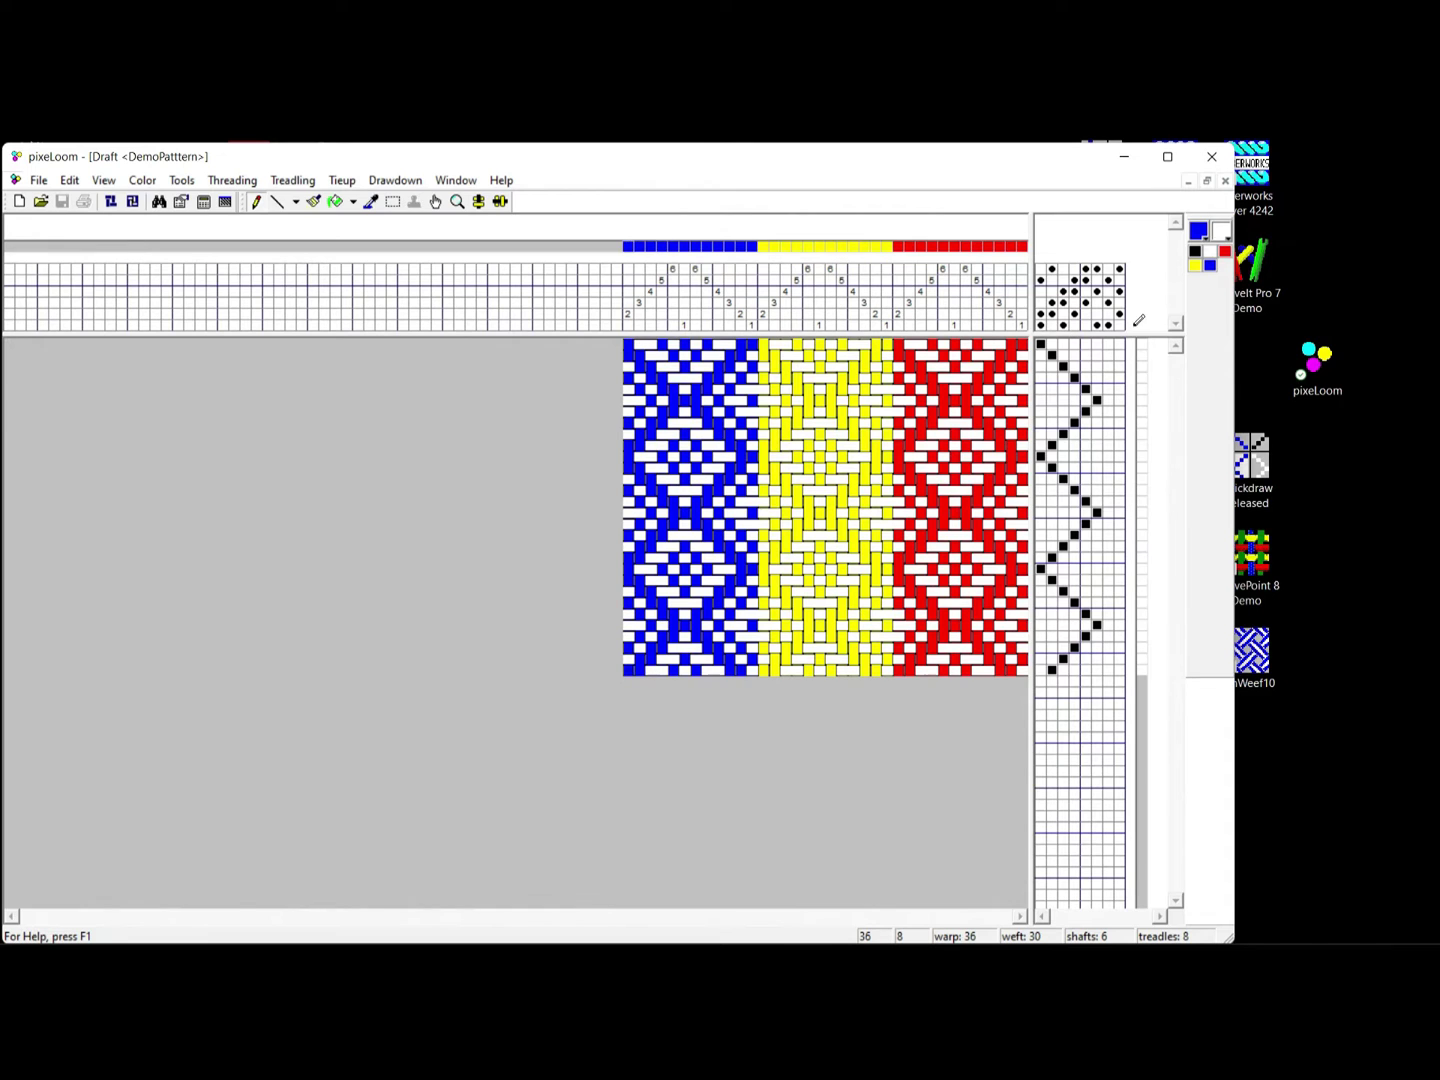
- Paint weft picks 1–10 of the draft orange using the basic color with red 255, green 128, blue 0
double_click(1205, 240)
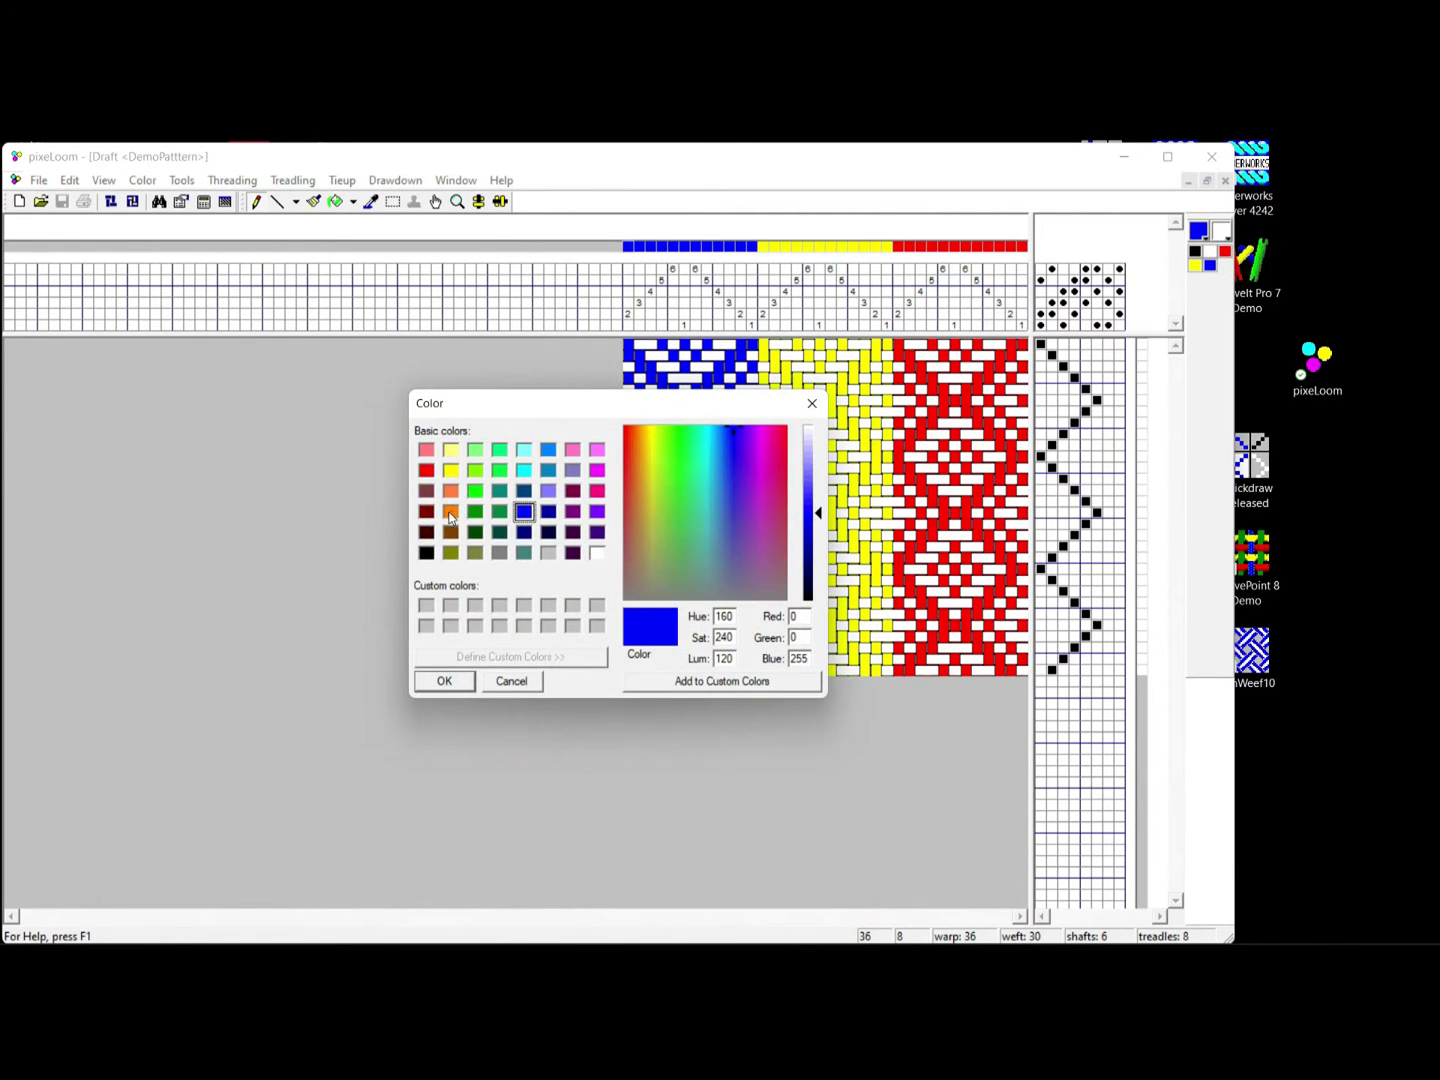
left_click(451, 513)
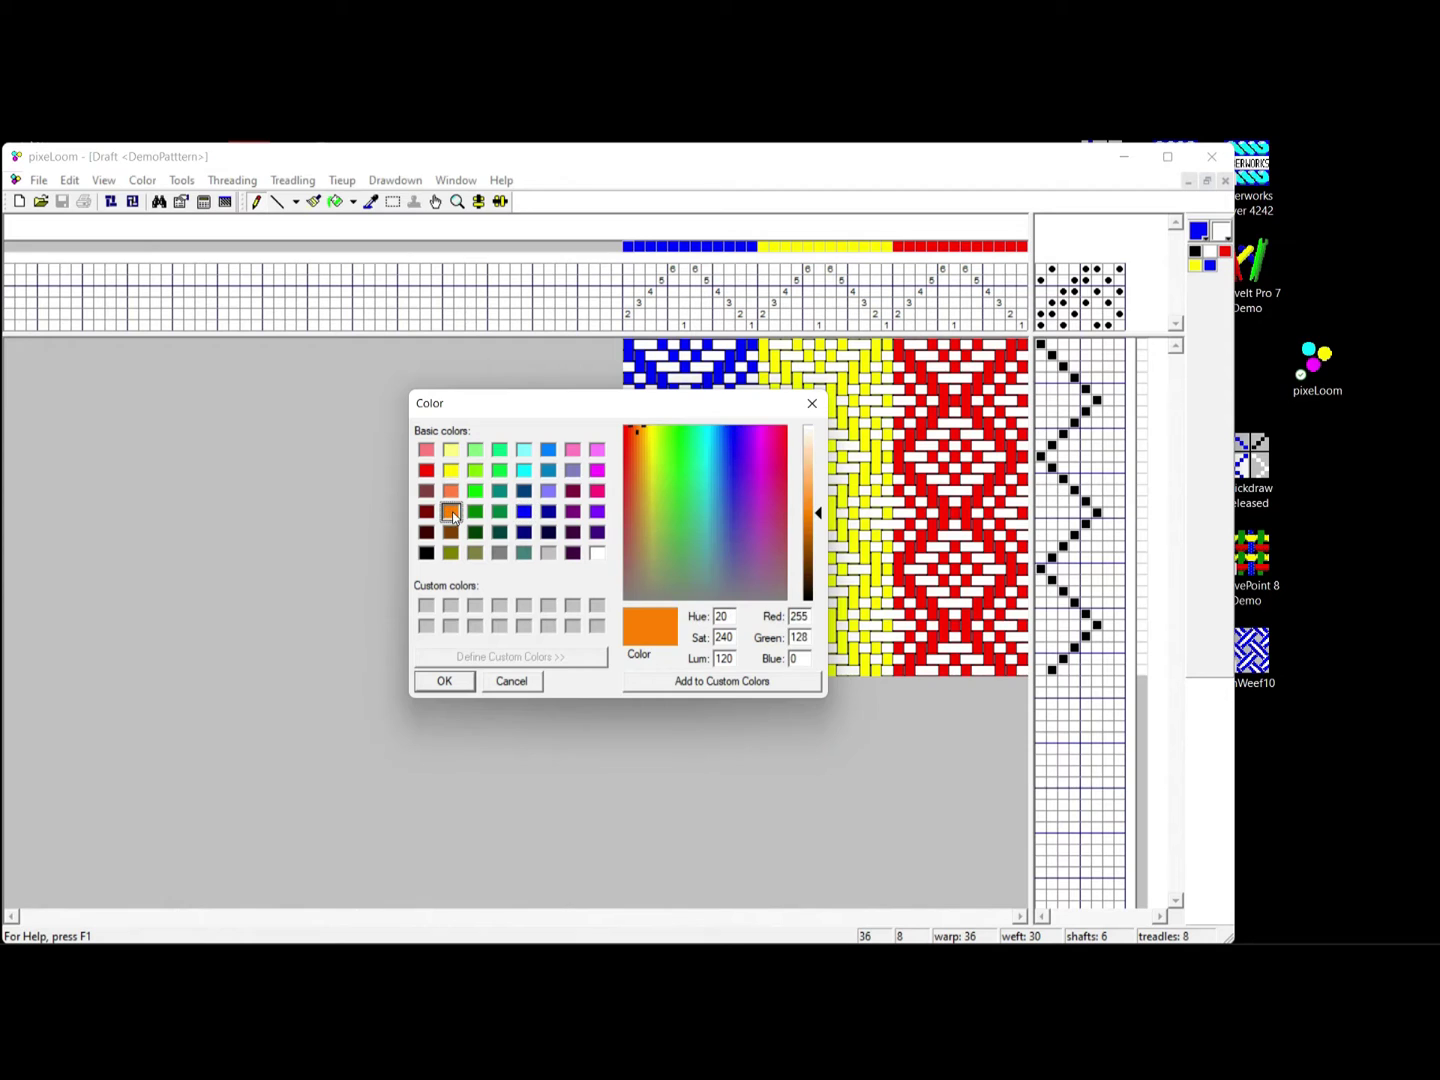
left_click(444, 681)
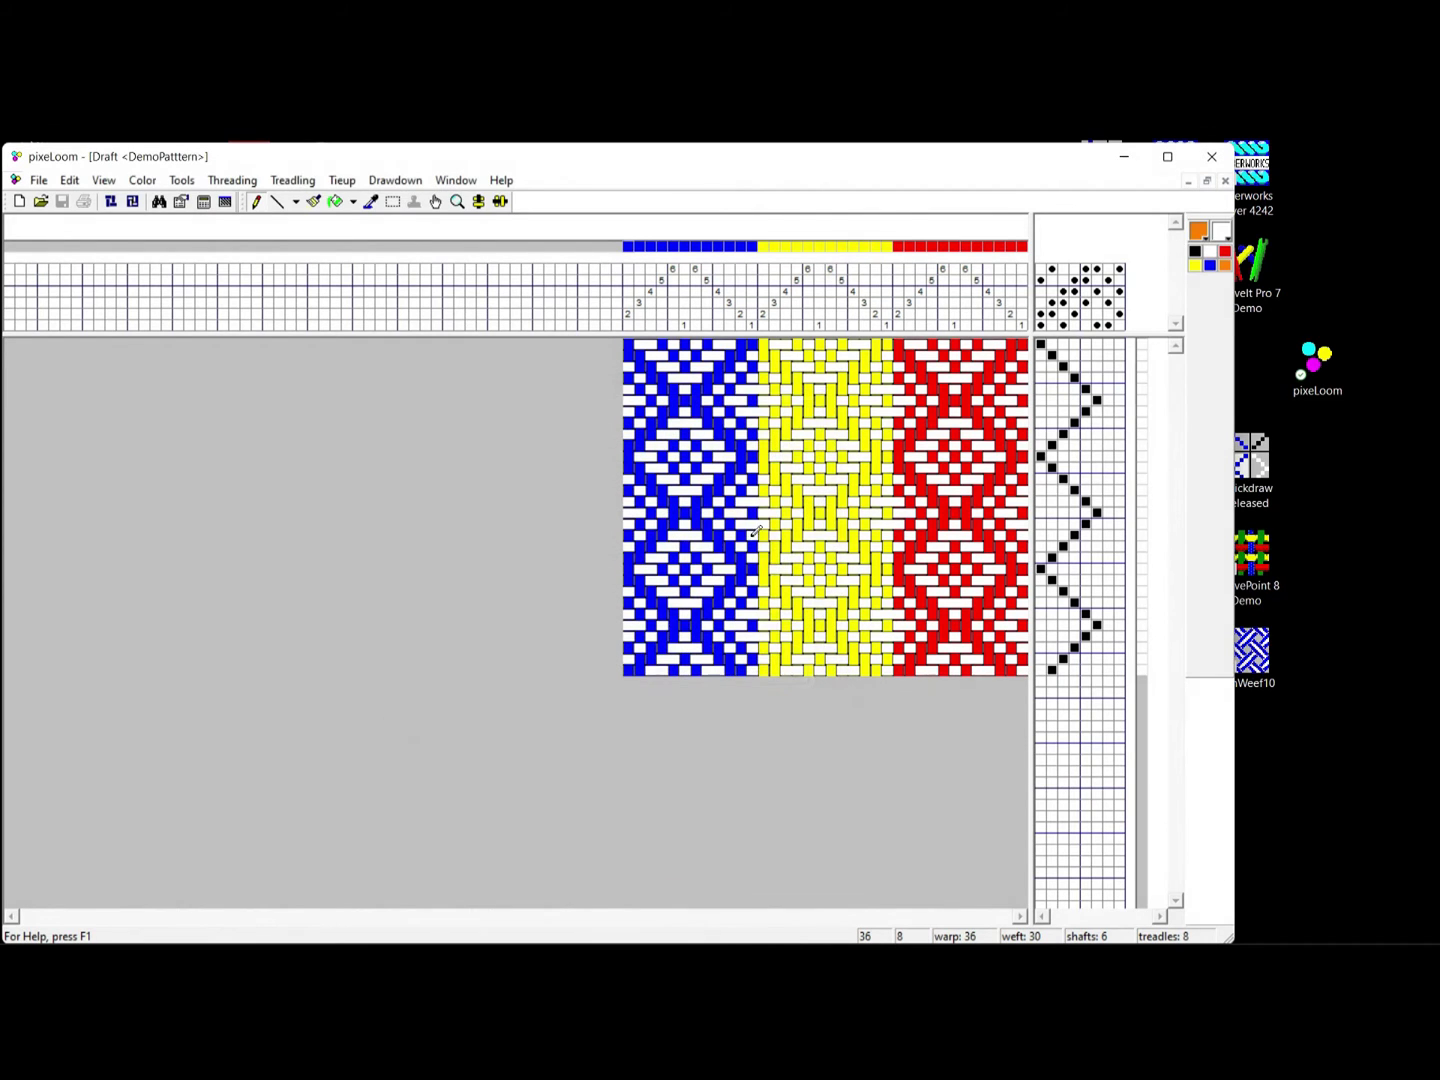
left_click(1226, 262)
left_click_drag(1142, 343, 1147, 440)
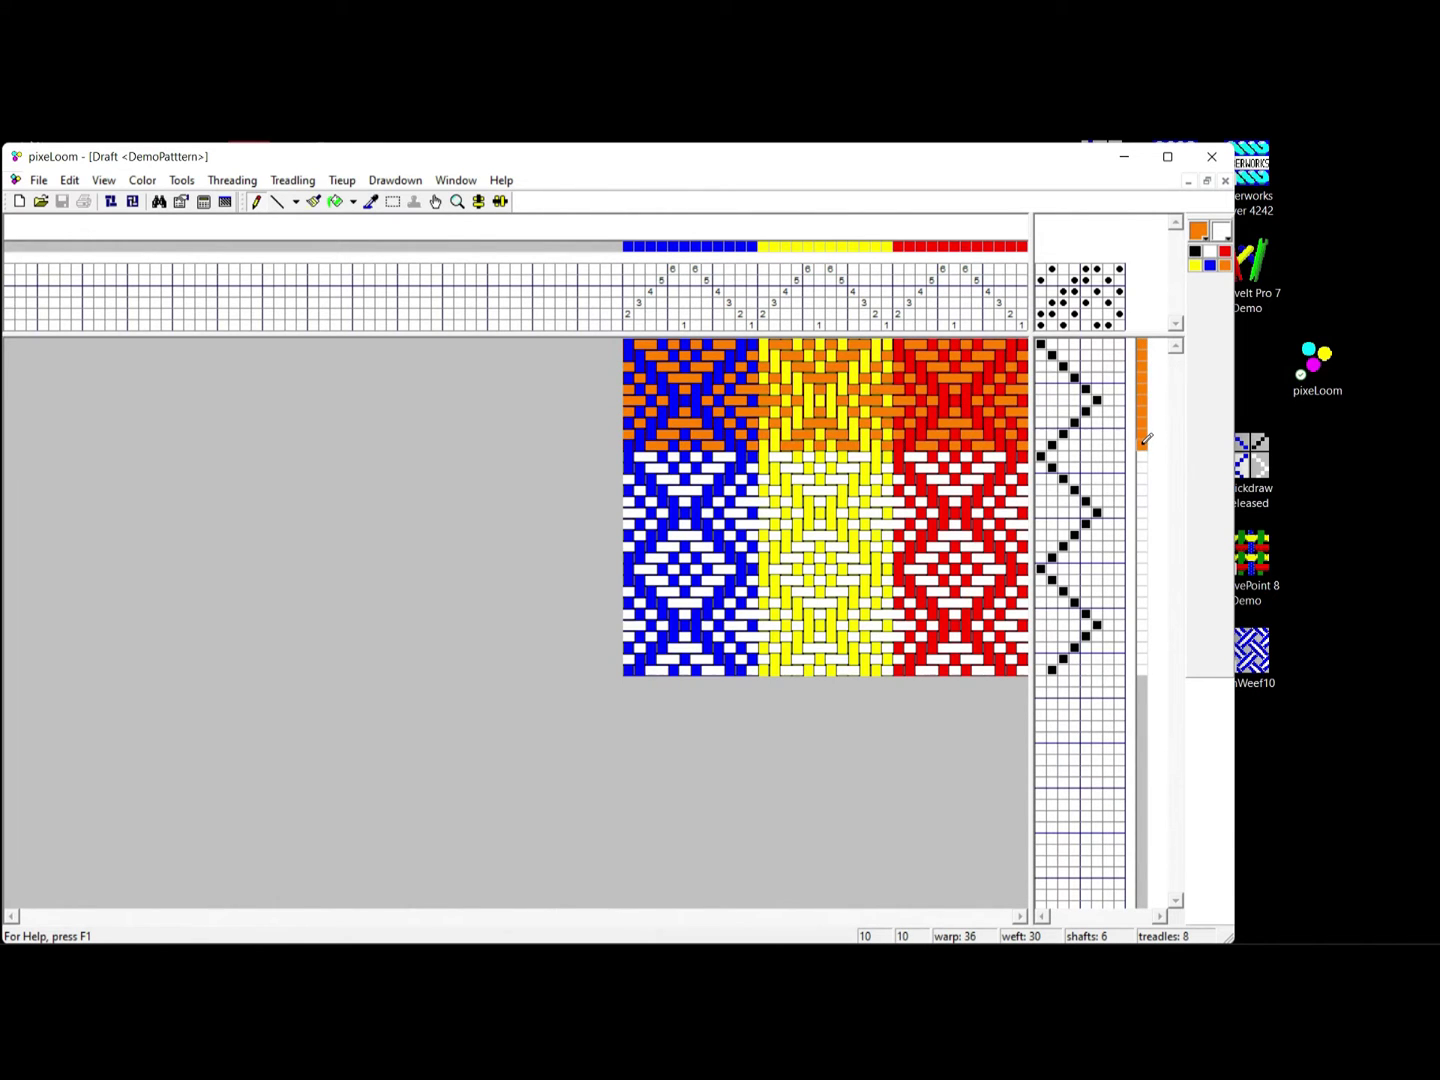
- Paint weft picks 11–20 of the draft bright green using the basic color with red 0, green 255, blue 0
double_click(1203, 234)
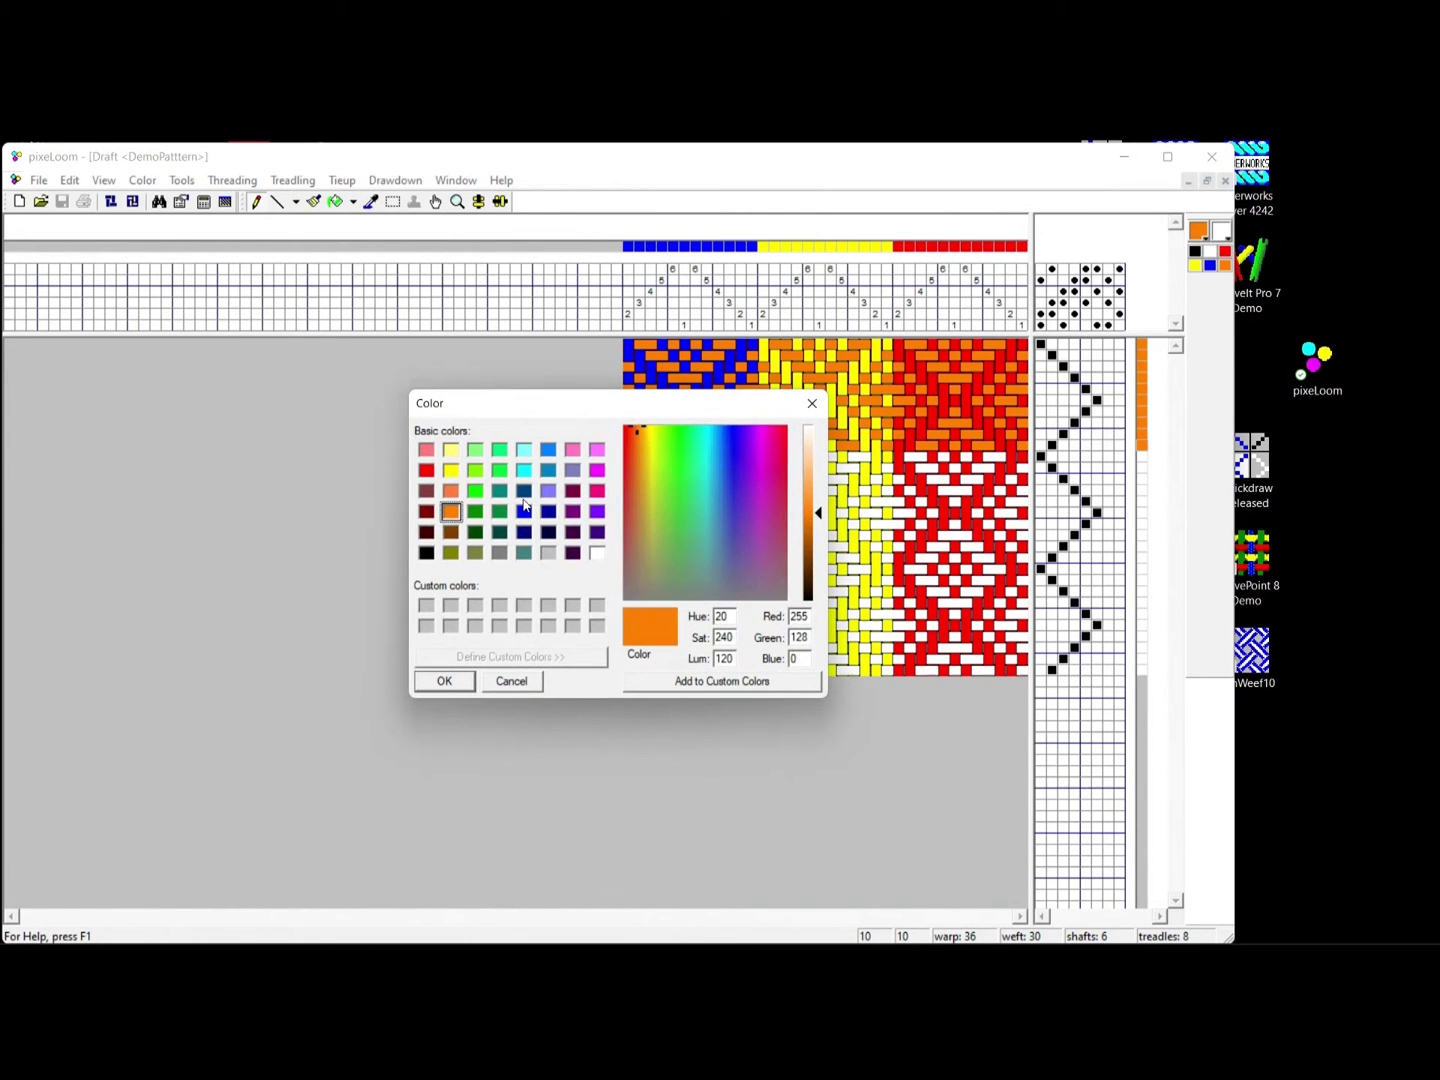
left_click(475, 491)
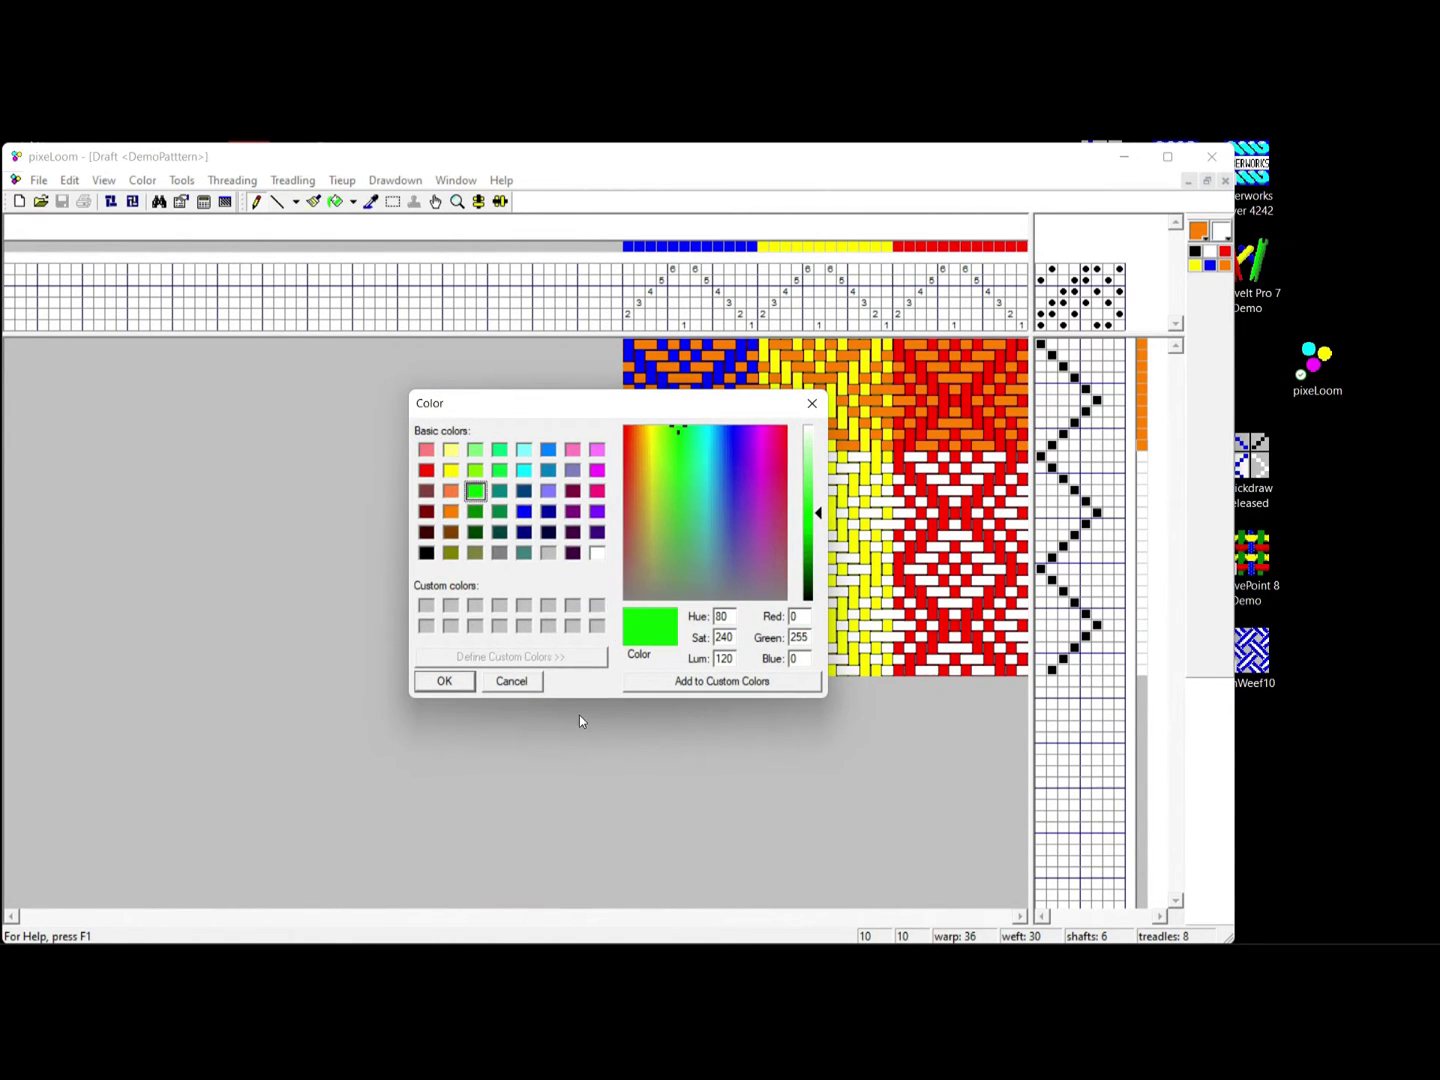
left_click(445, 682)
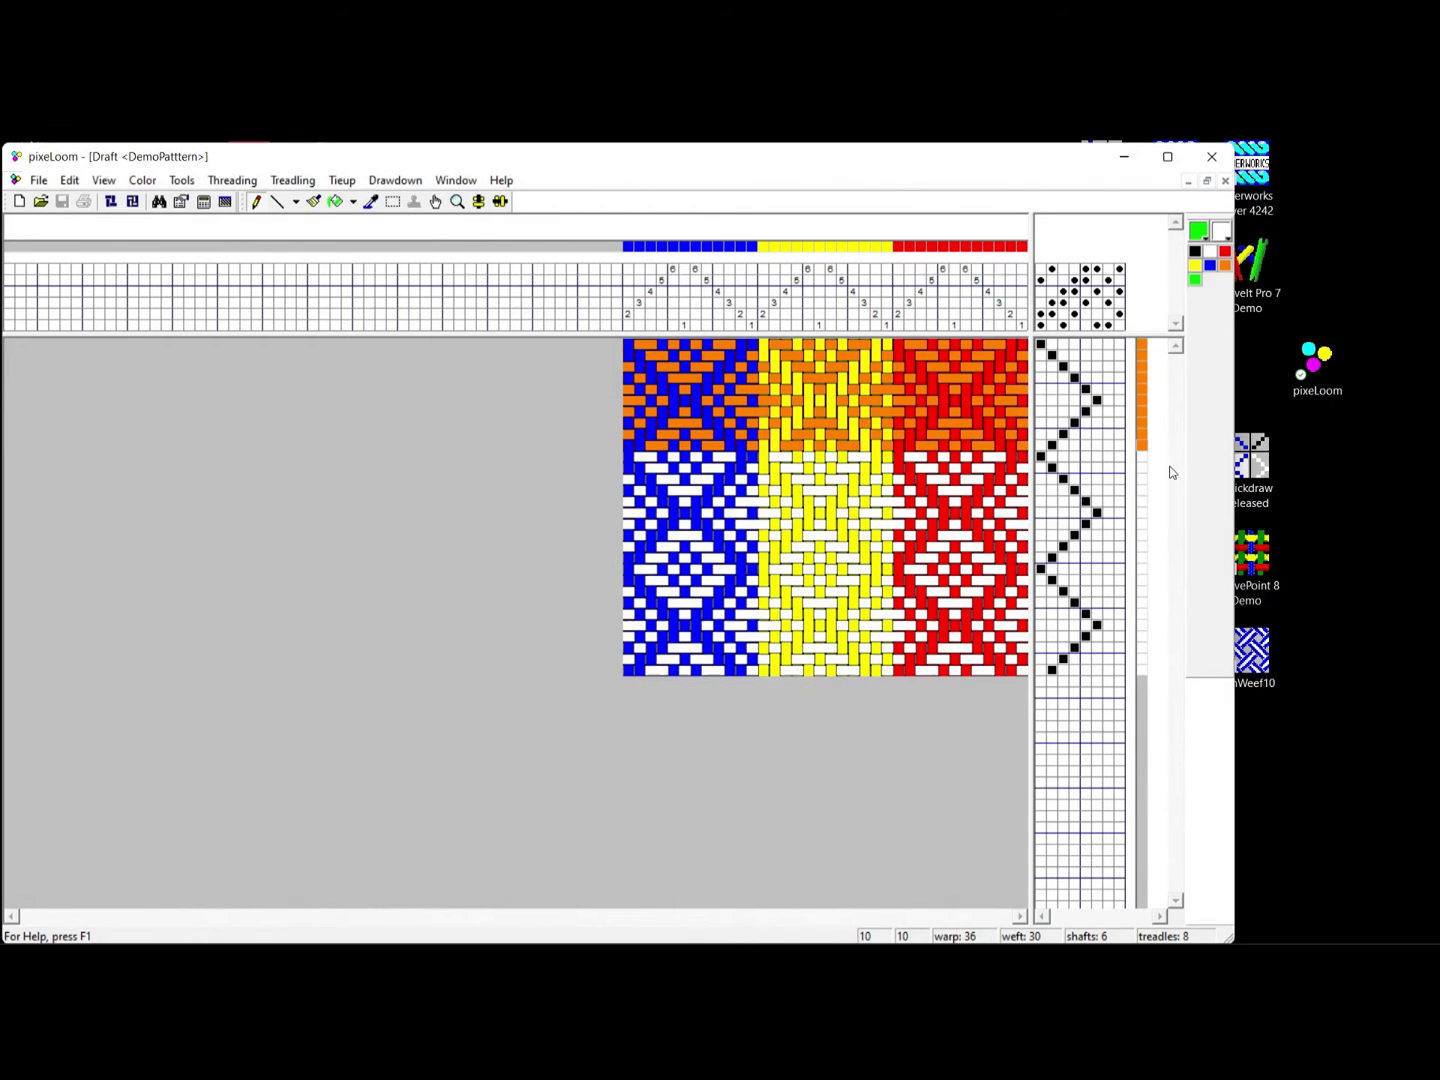
left_click_drag(1143, 453, 1144, 560)
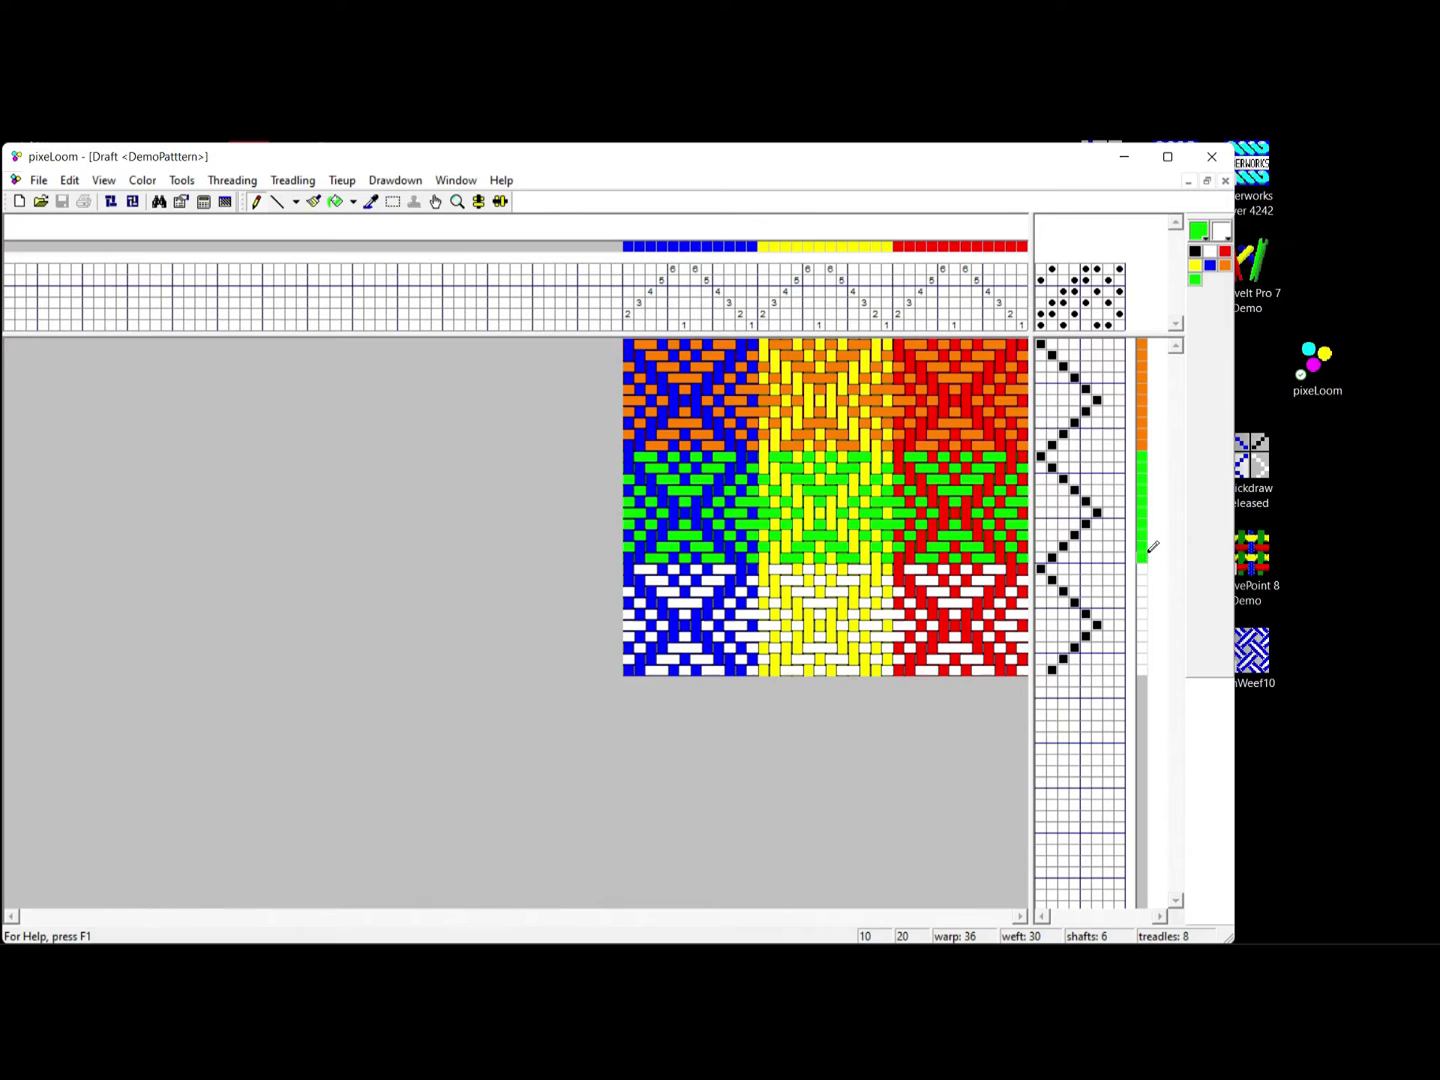
- Paint weft picks 21–30 of the draft magenta using the basic color with red 255, green 0, blue 255
double_click(1198, 232)
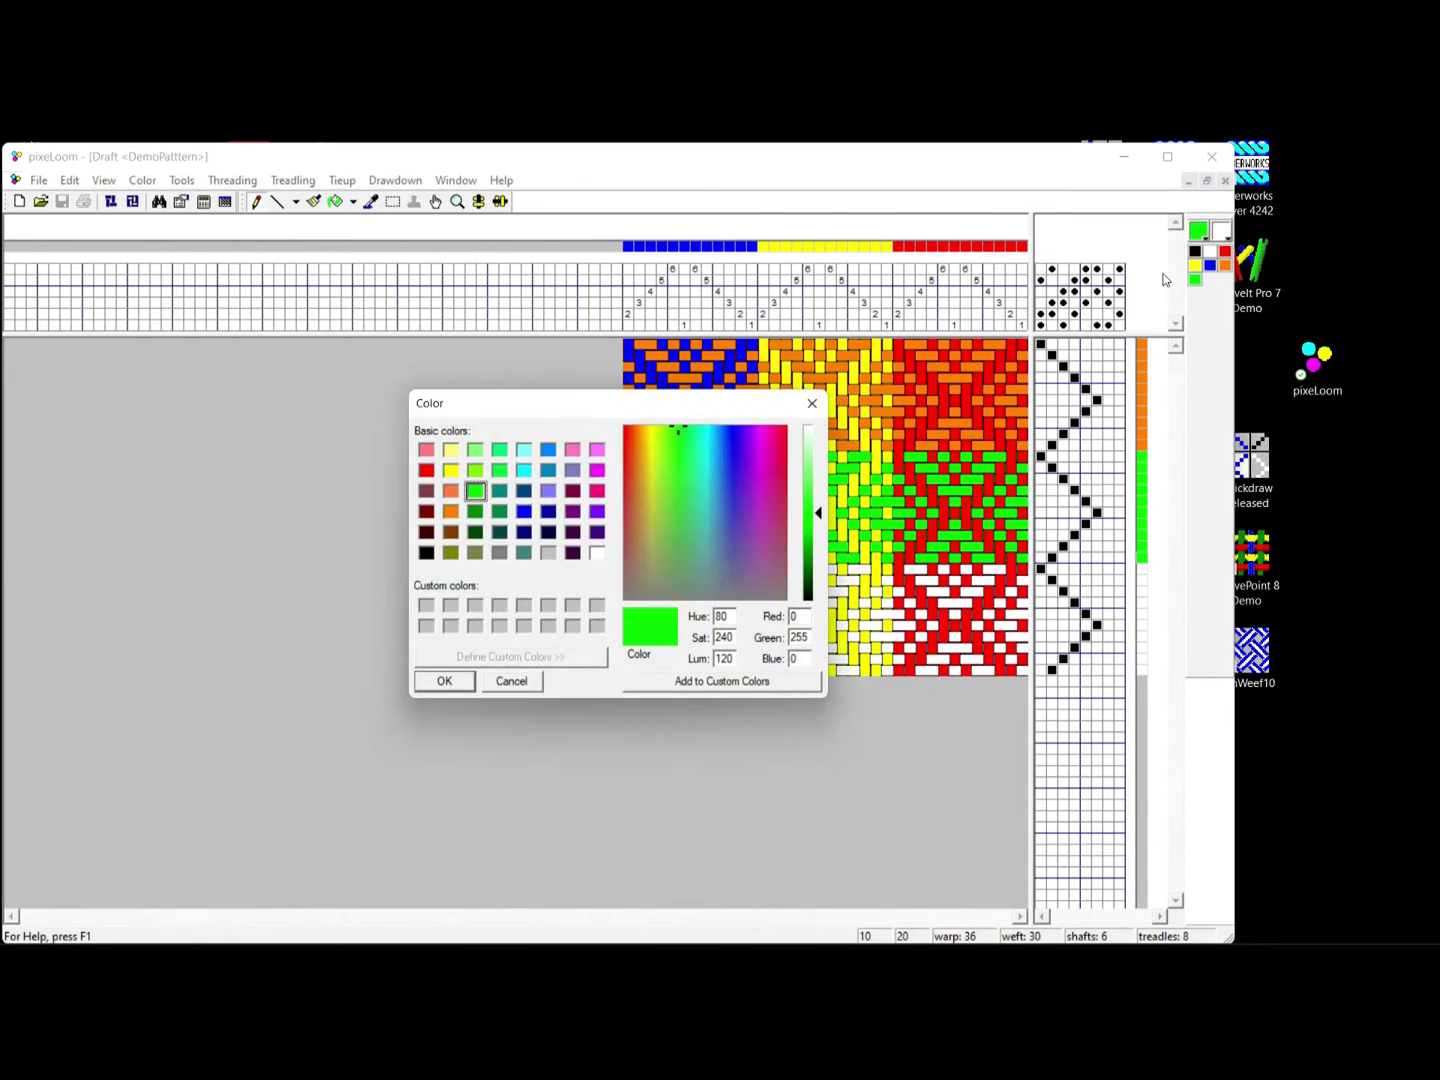
left_click(595, 472)
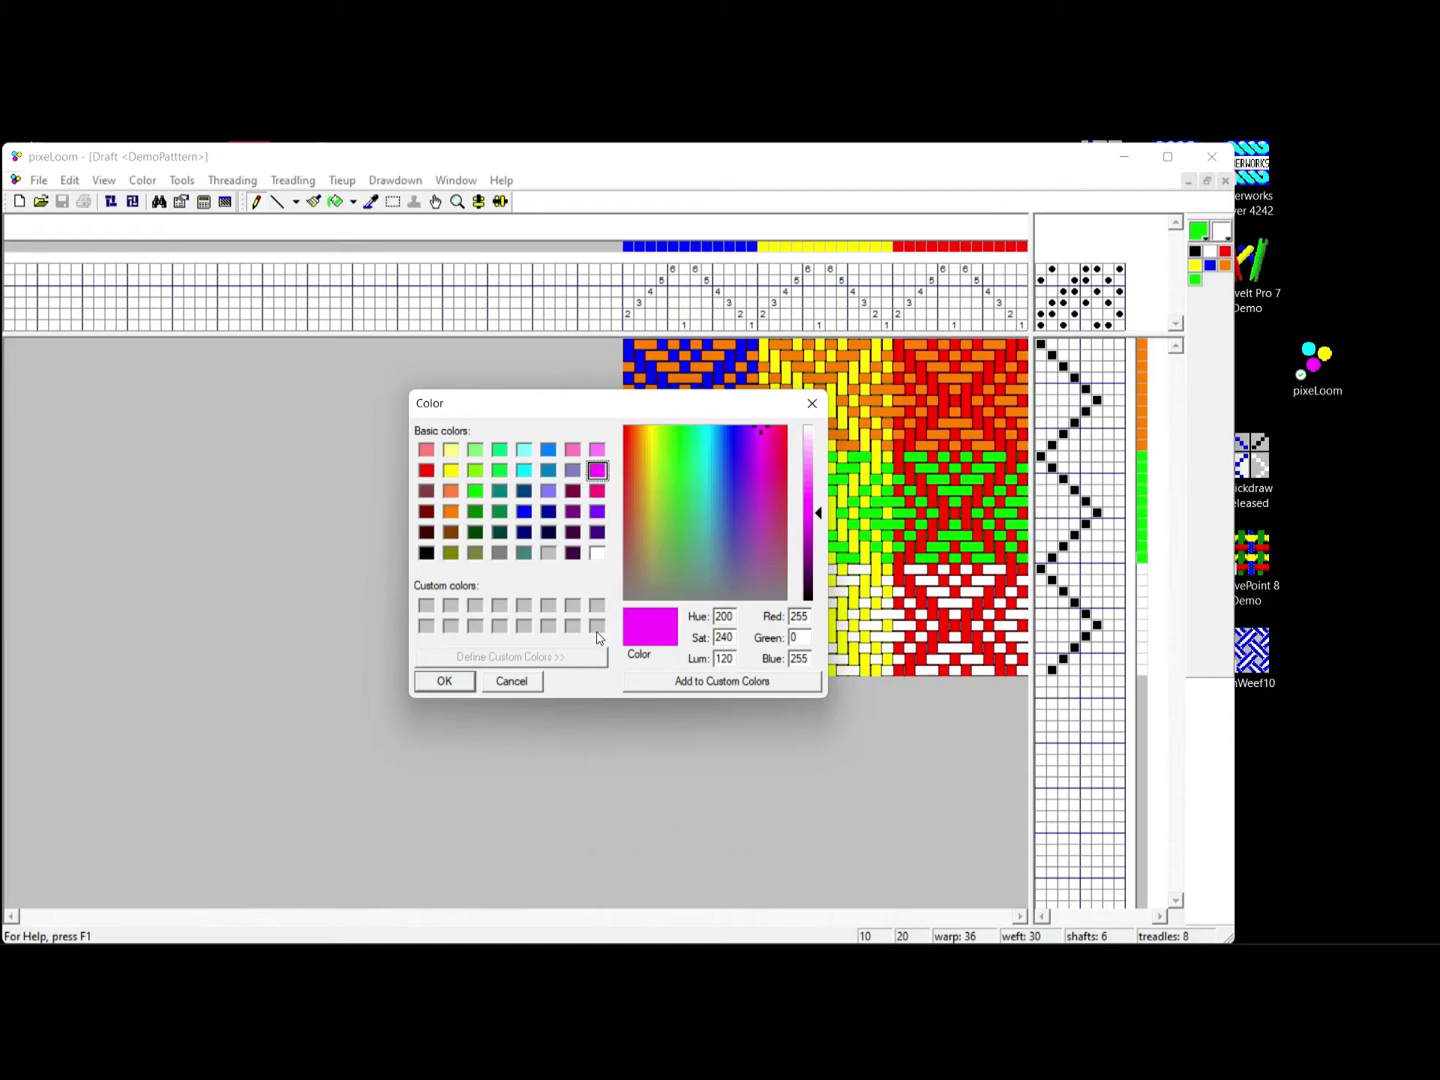
left_click(444, 681)
left_click_drag(1146, 563, 1145, 663)
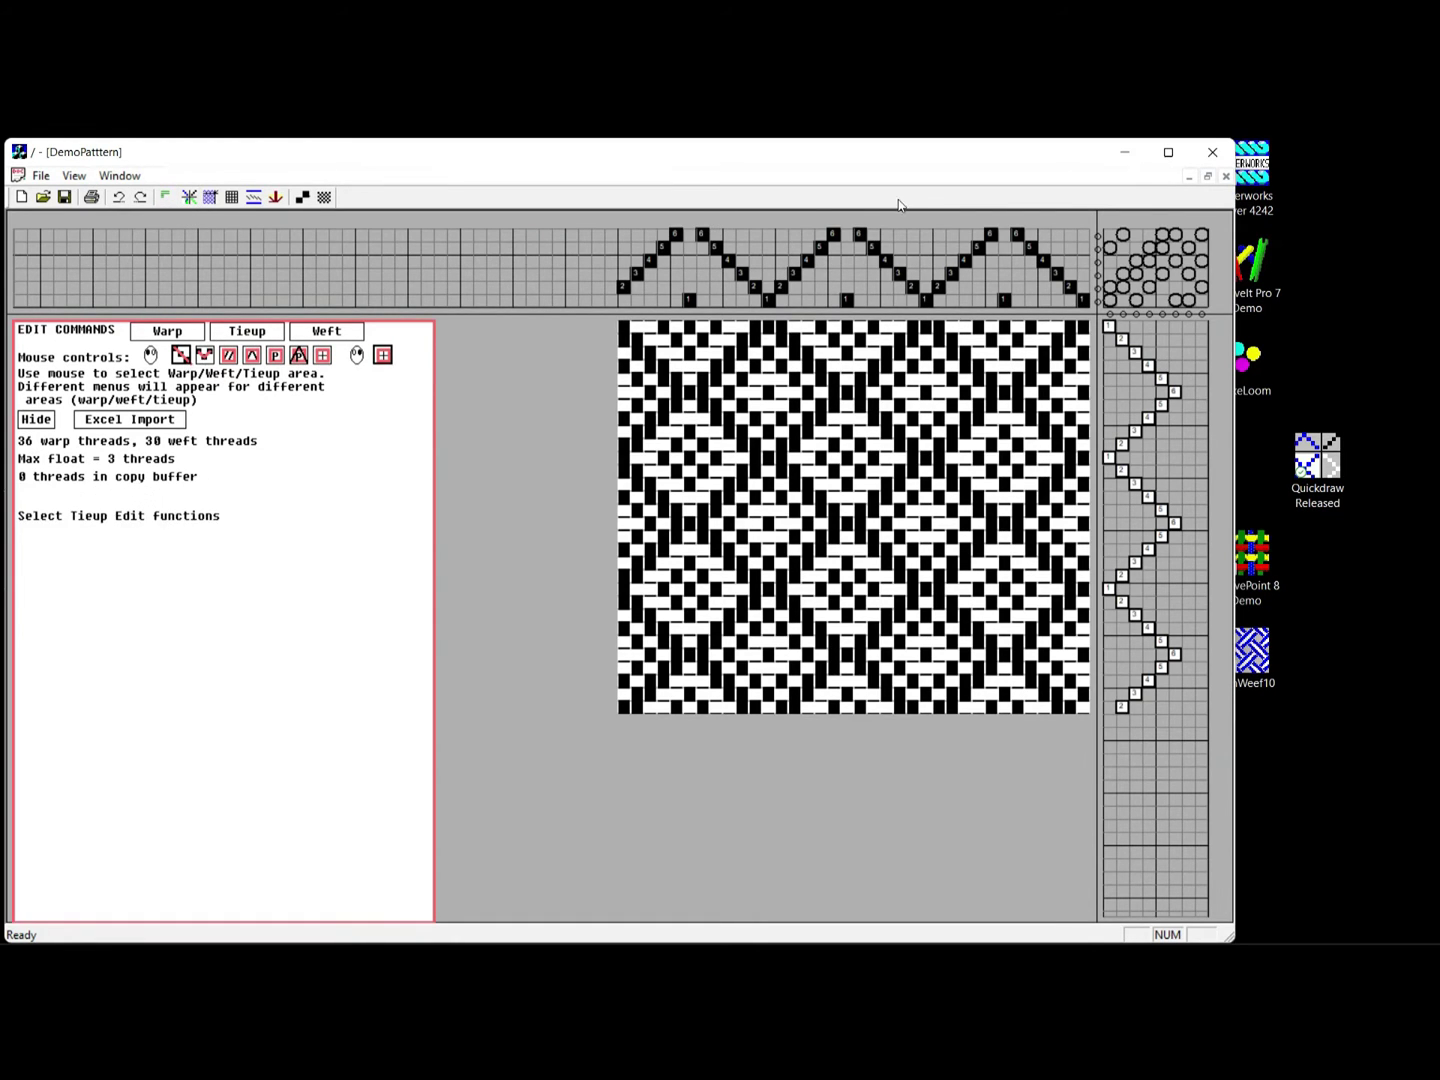
- Switch to Quickdraw, add the RAINBOW colors to the DemoPatttern palette and color warp threads 1–12 red
left_click_drag(1088, 300, 933, 300)
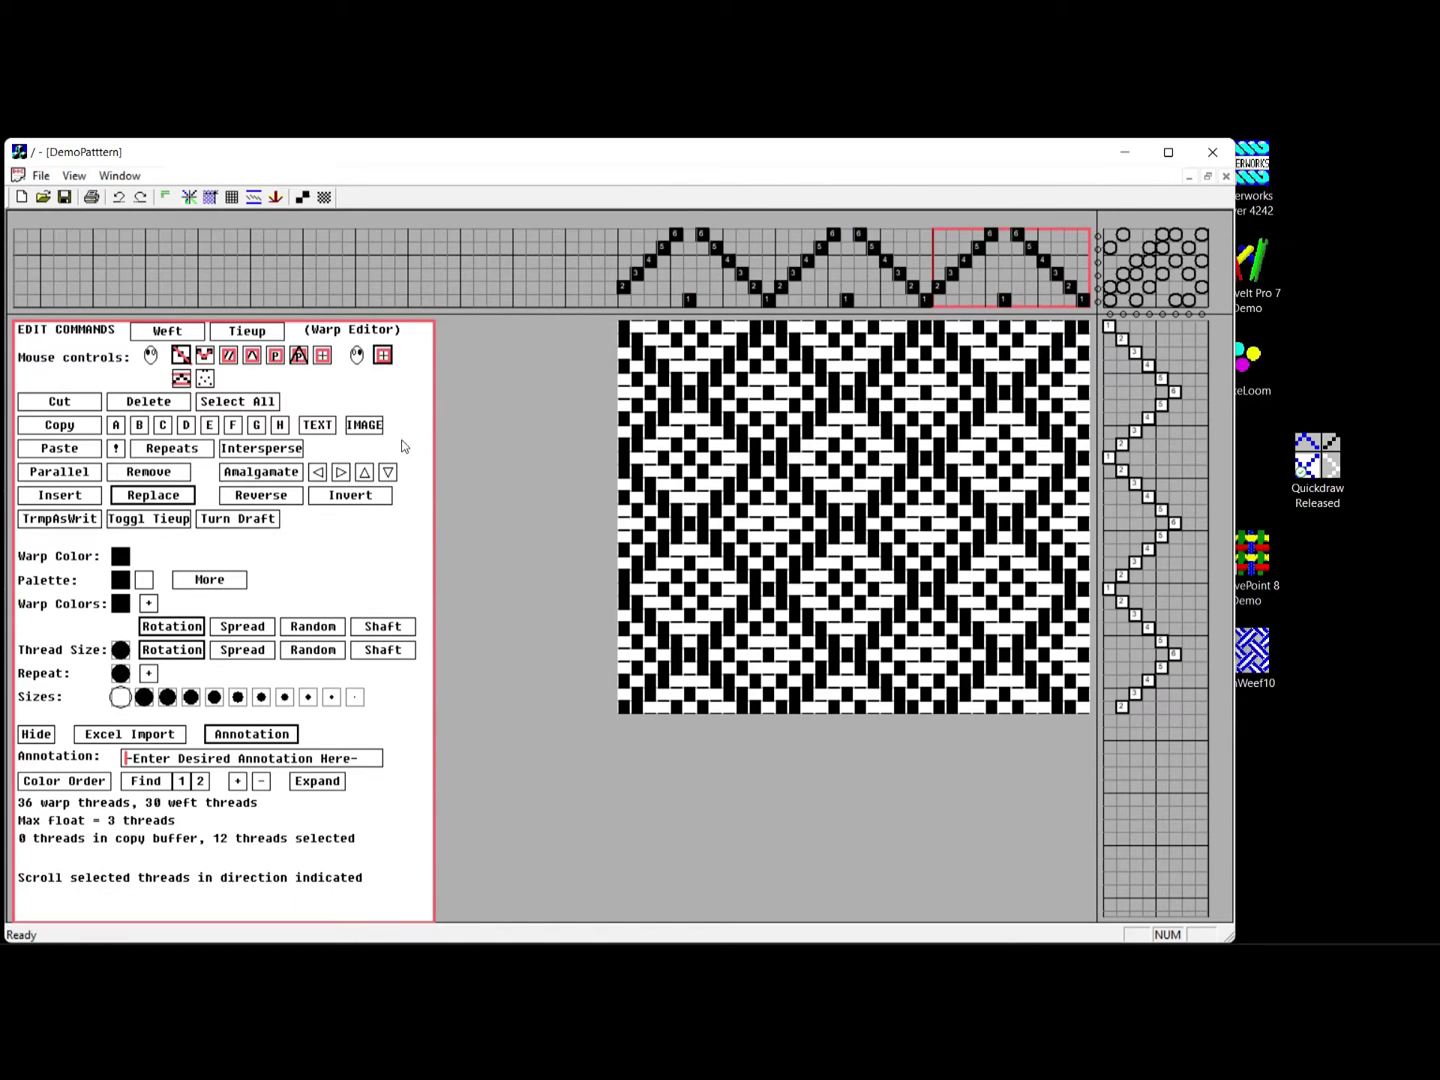
left_click(189, 584)
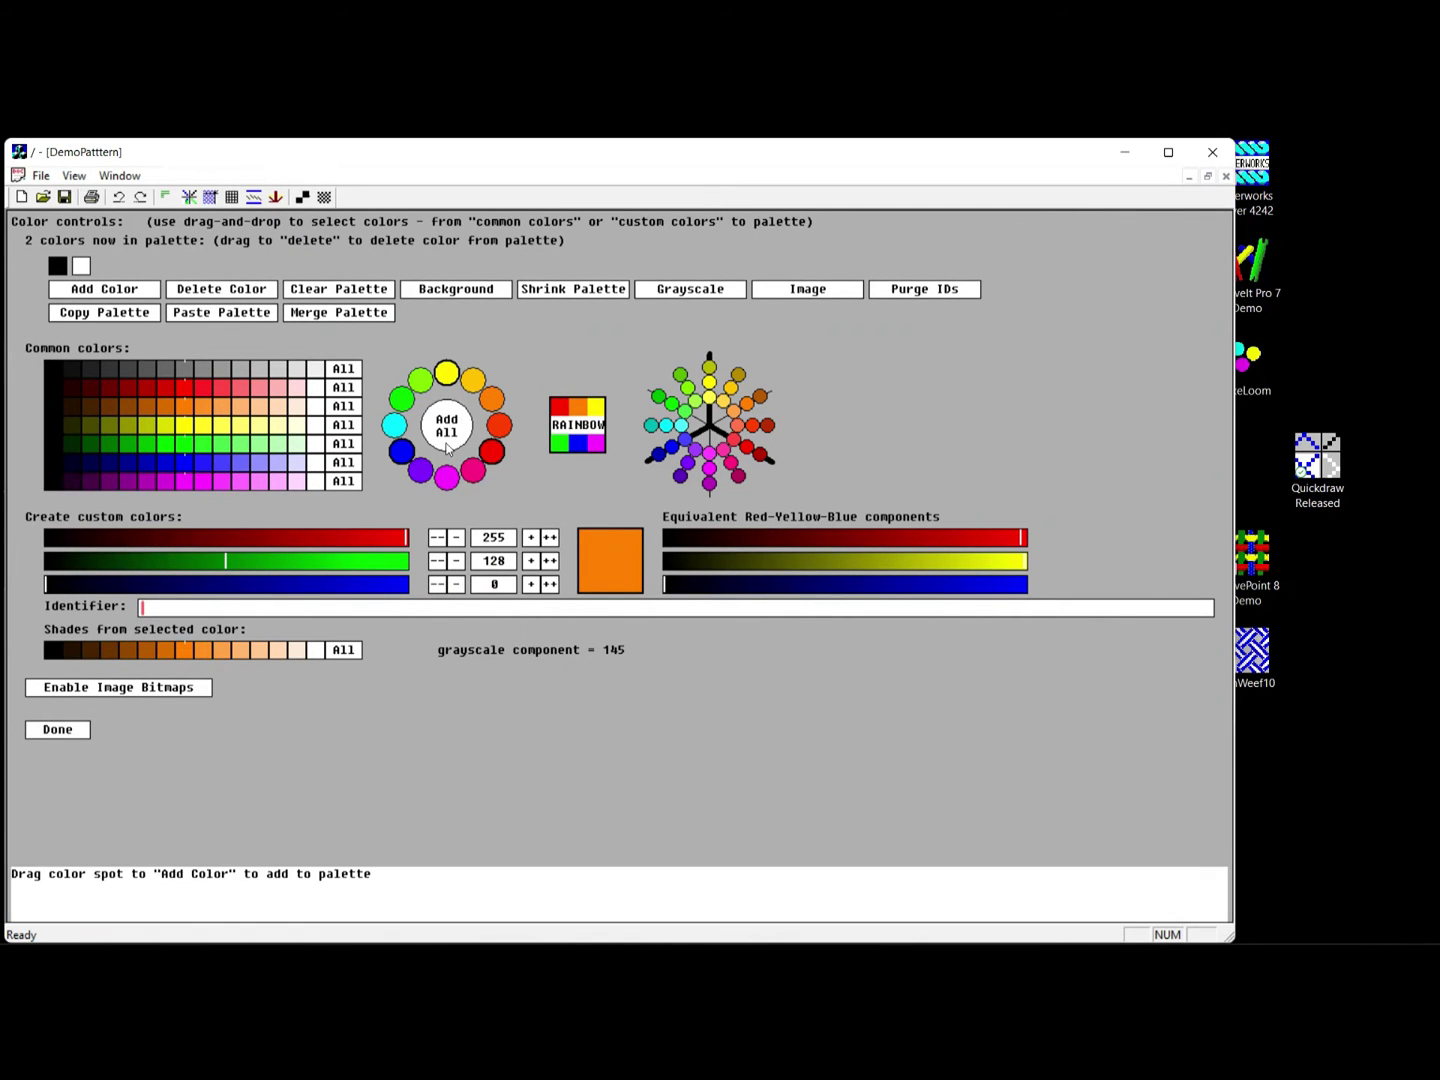
left_click(592, 437)
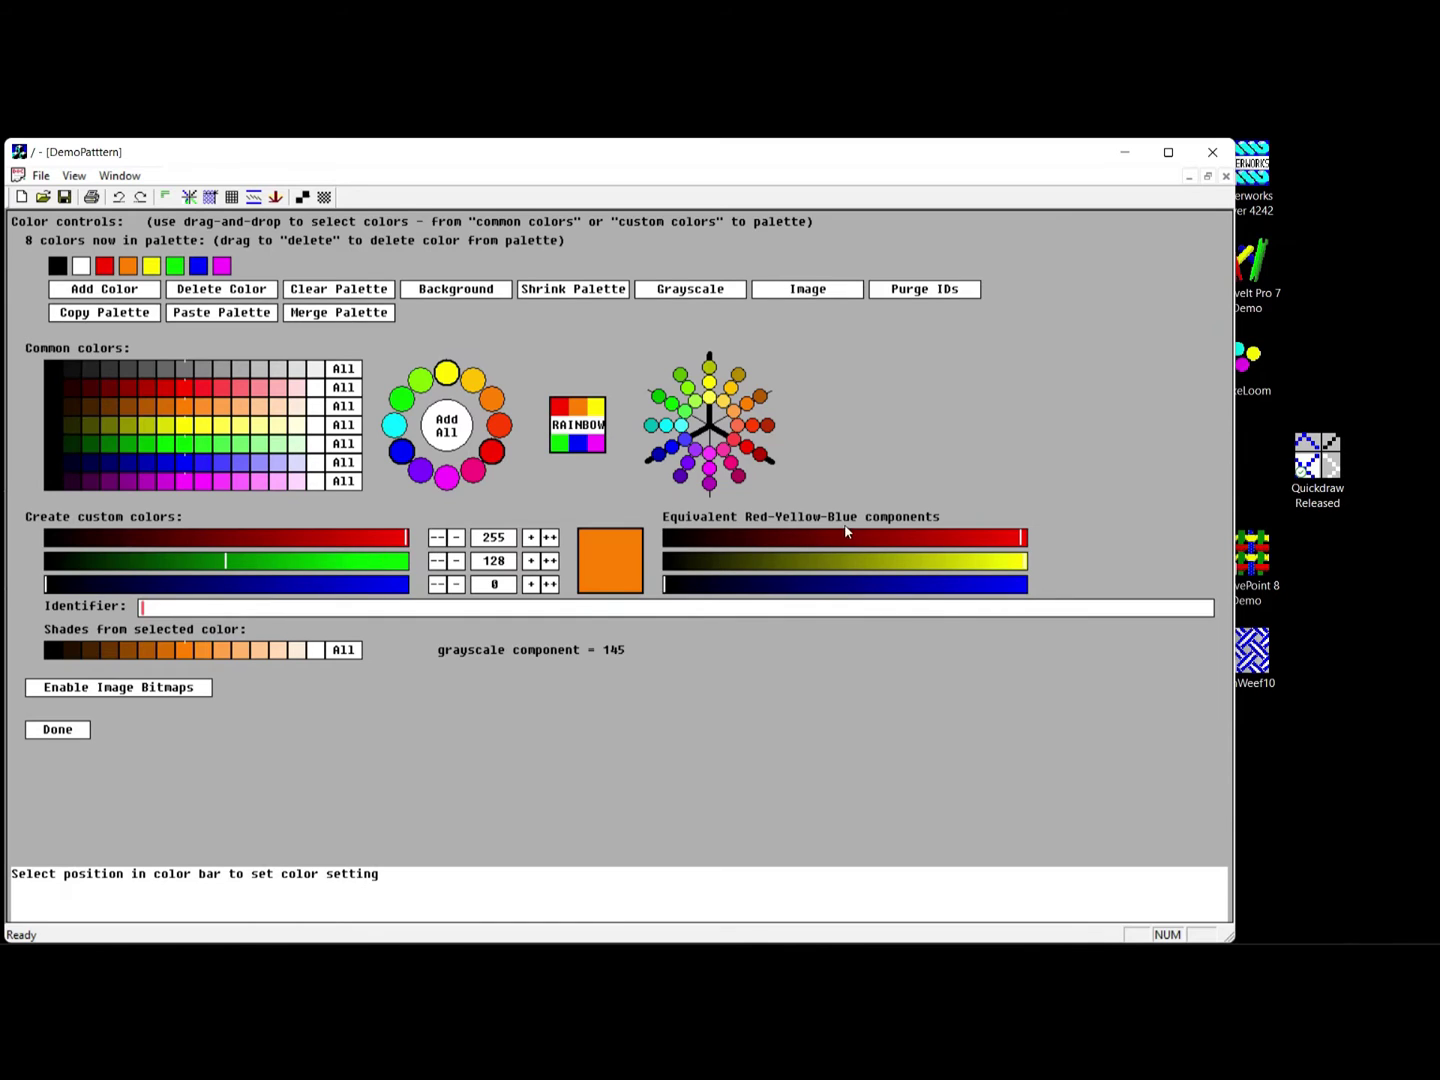
left_click(57, 730)
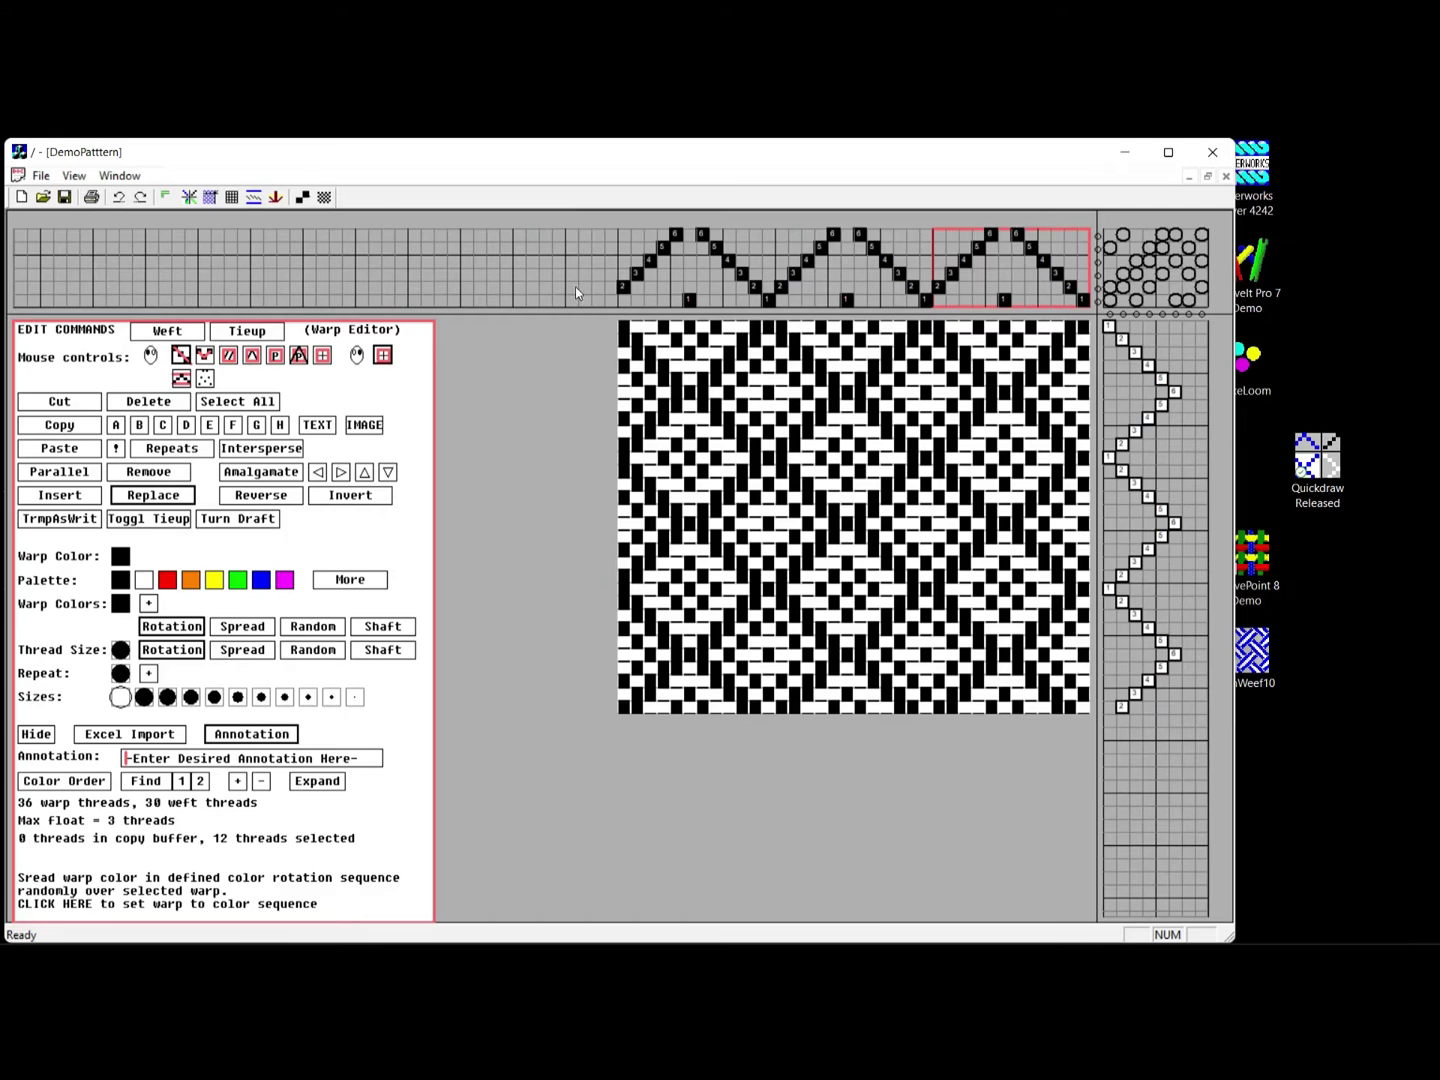
left_click(168, 583)
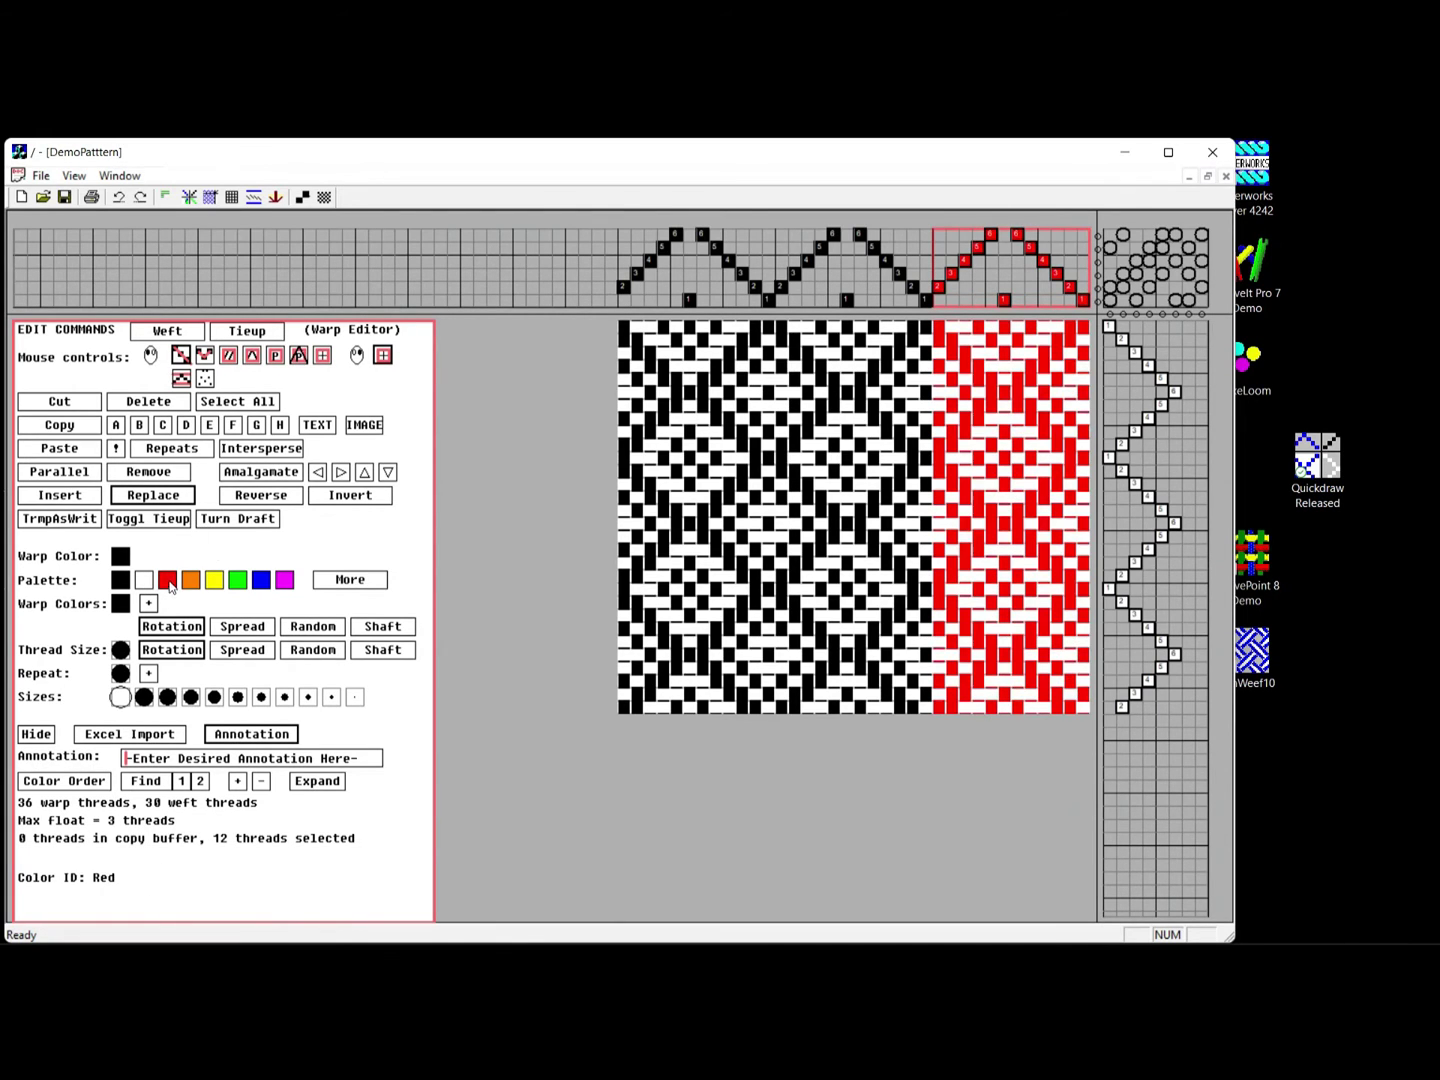
- Color warp threads 13–24 yellow and warp threads 25–36 blue from the palette
left_click_drag(926, 301, 780, 309)
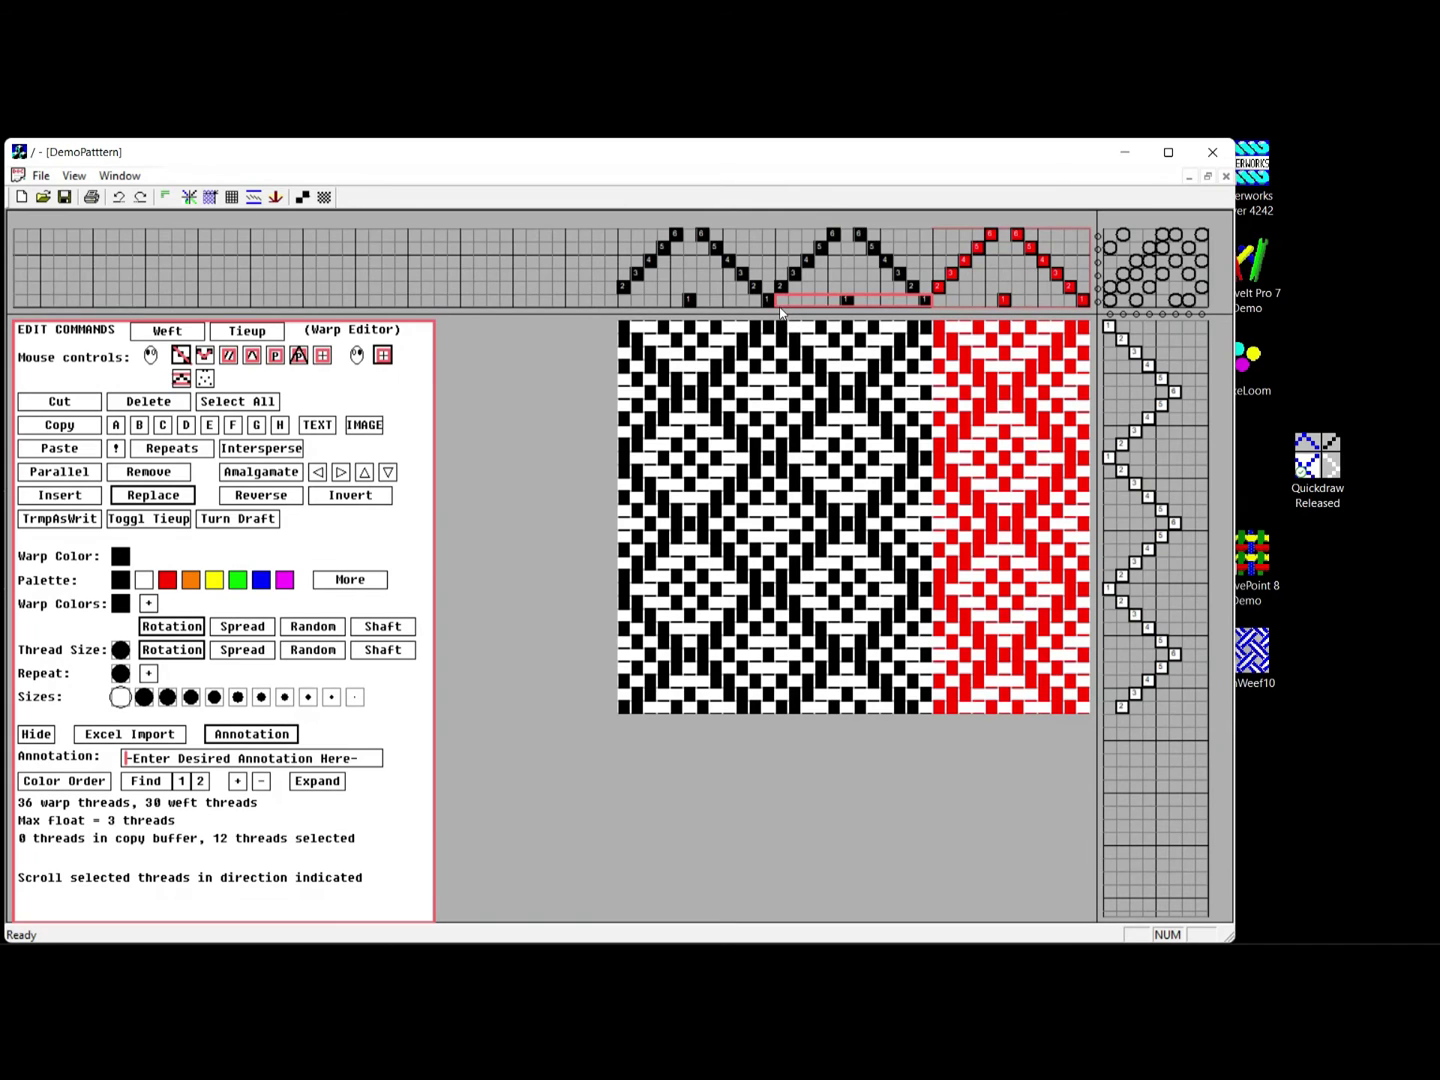
left_click(214, 580)
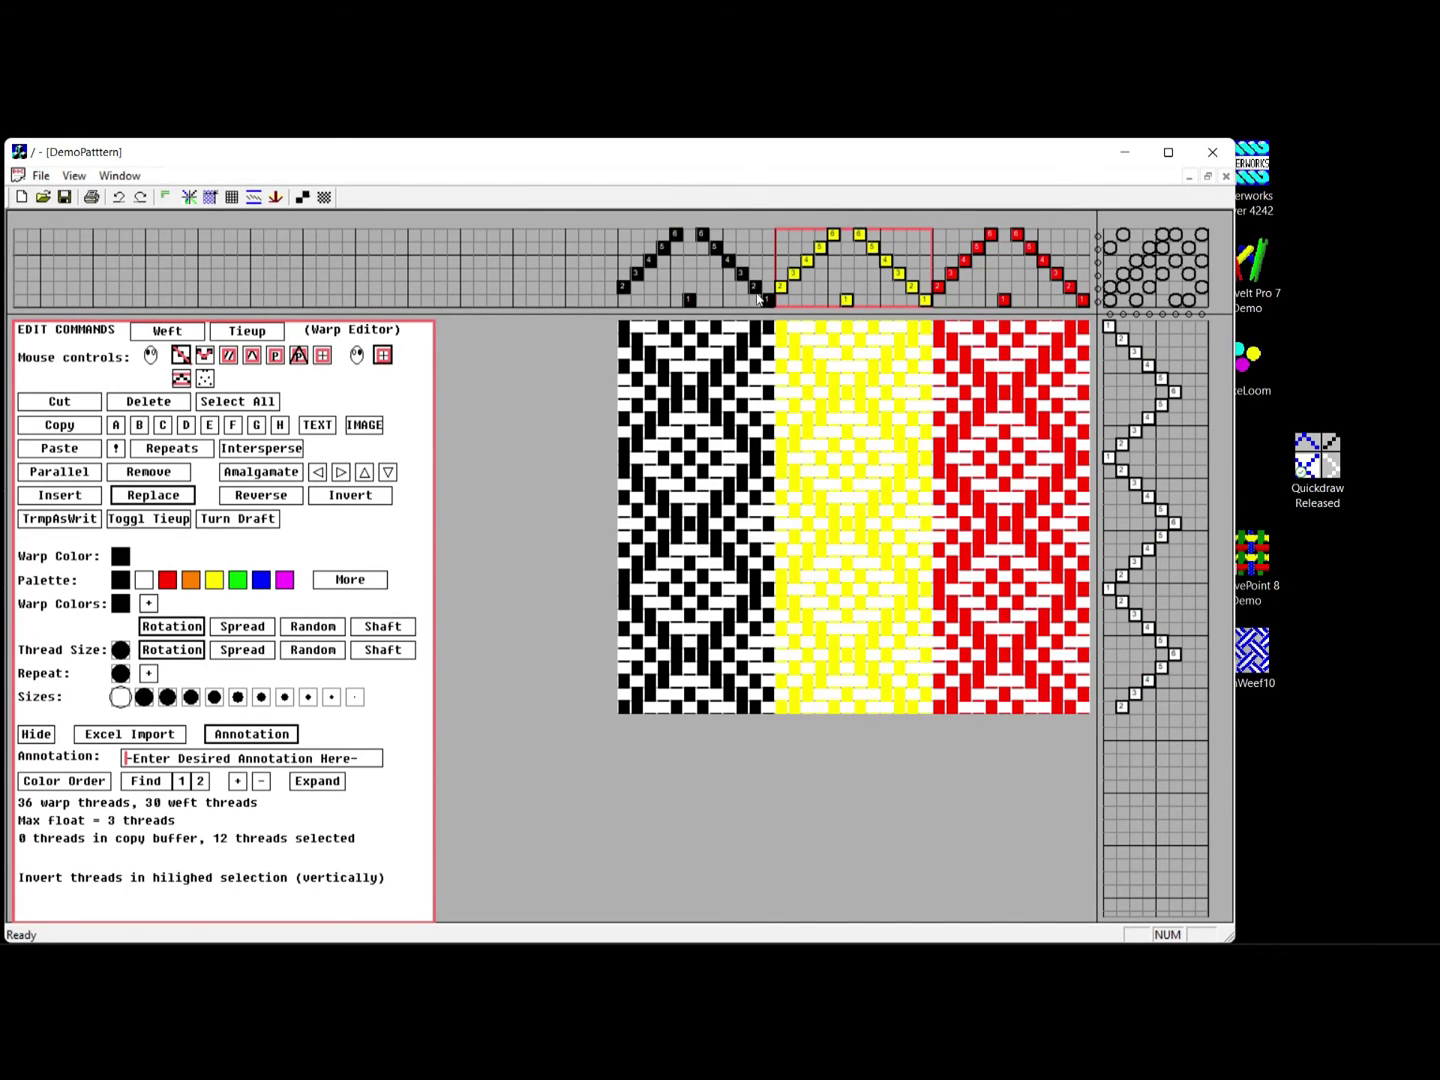
left_click_drag(773, 302, 622, 299)
left_click(261, 580)
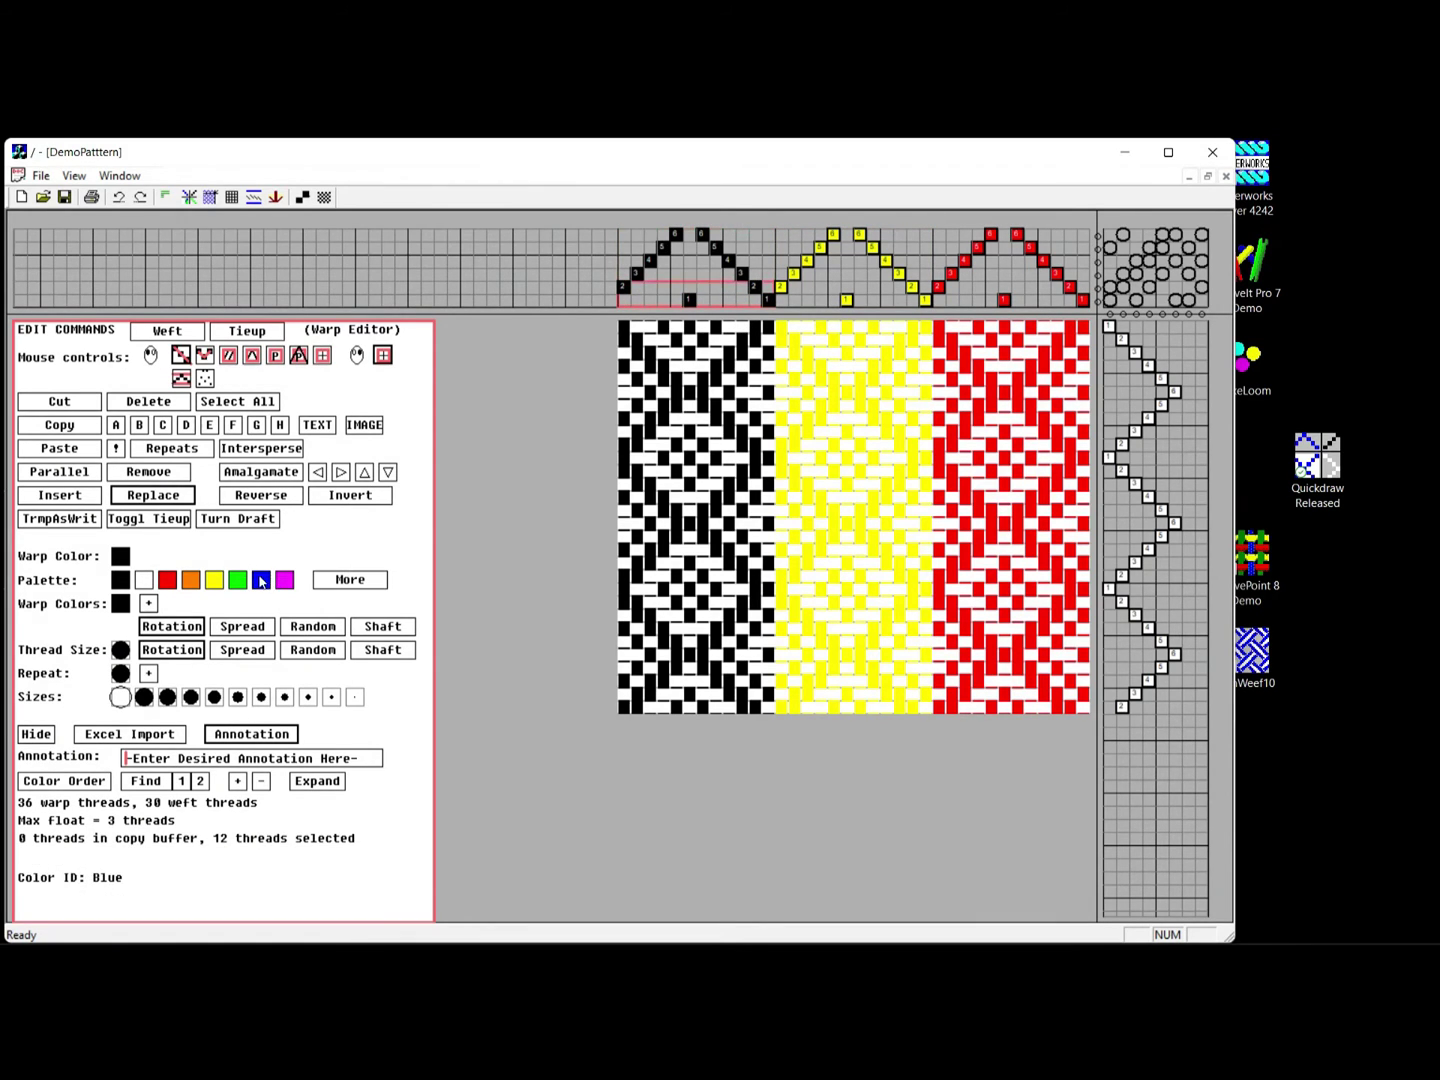
- Color the weft in bands of ten threads: 1–10 orange, 11–20 green and 21–30 magenta
left_click_drag(1118, 330, 1126, 447)
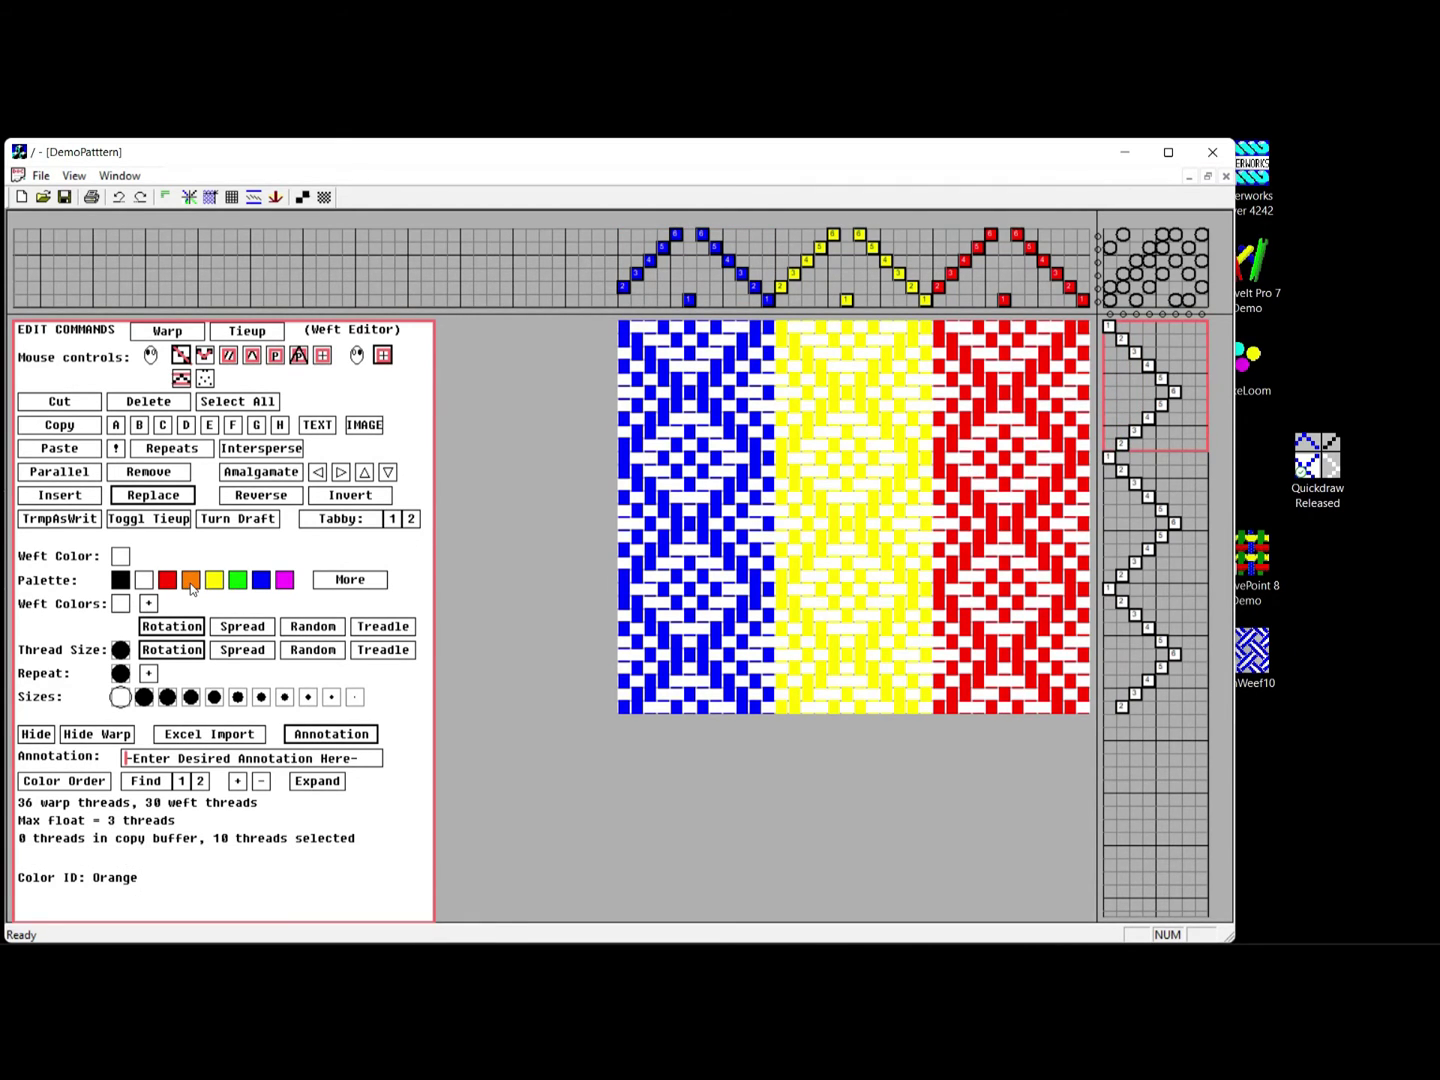
left_click(191, 581)
left_click_drag(1129, 463, 1135, 573)
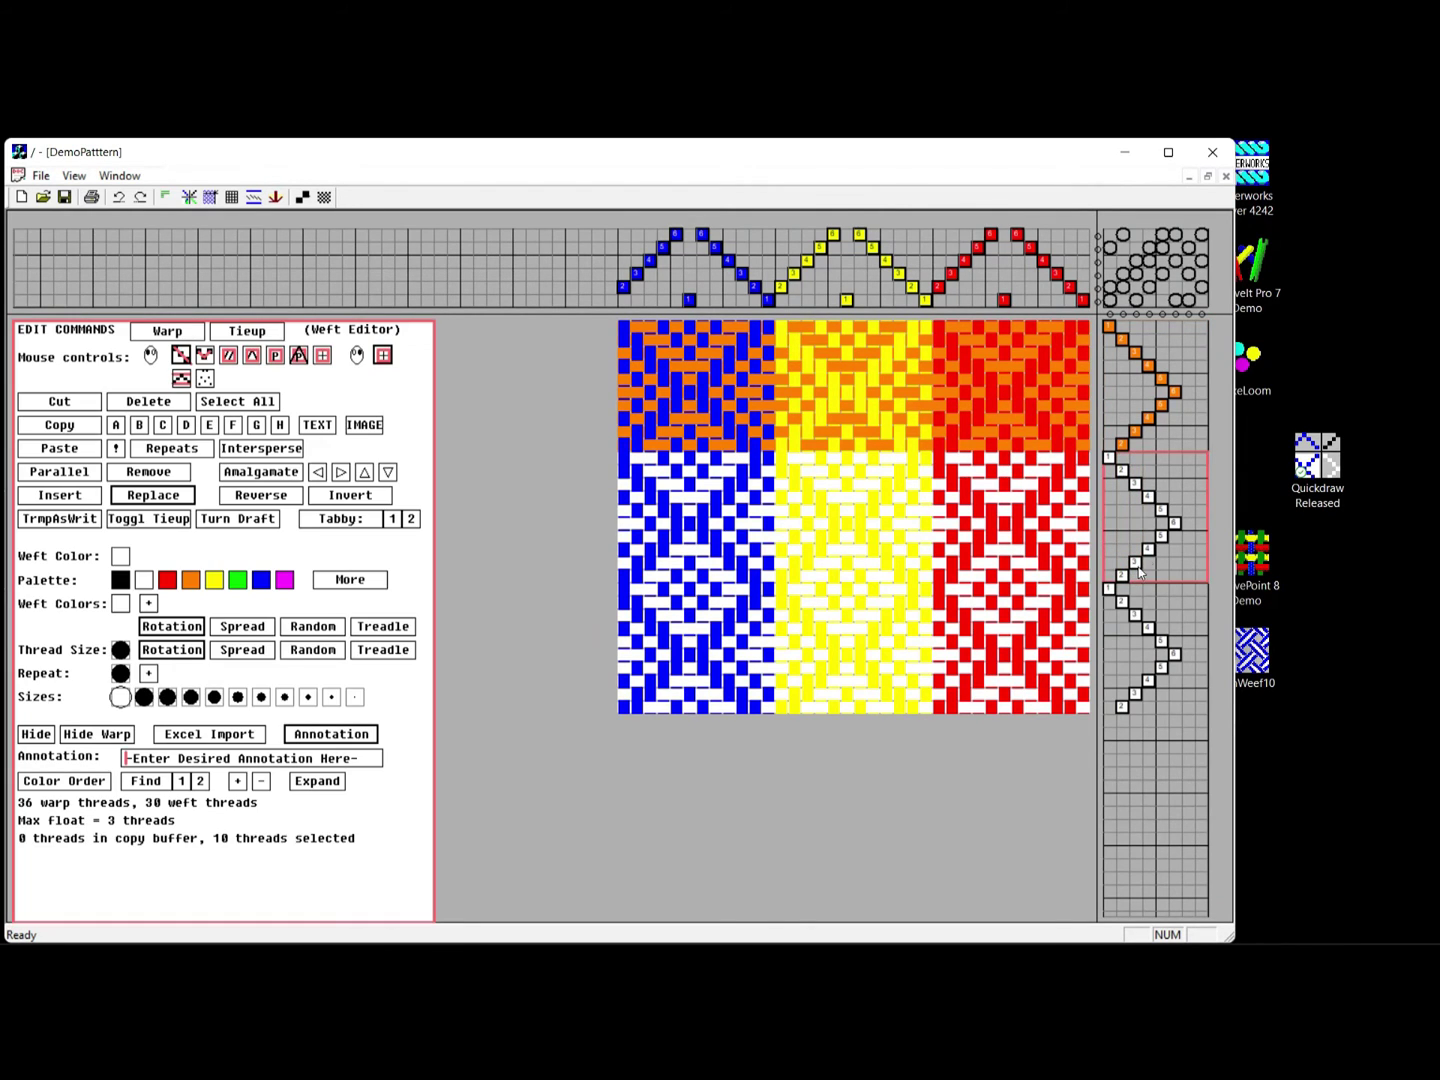
left_click(238, 580)
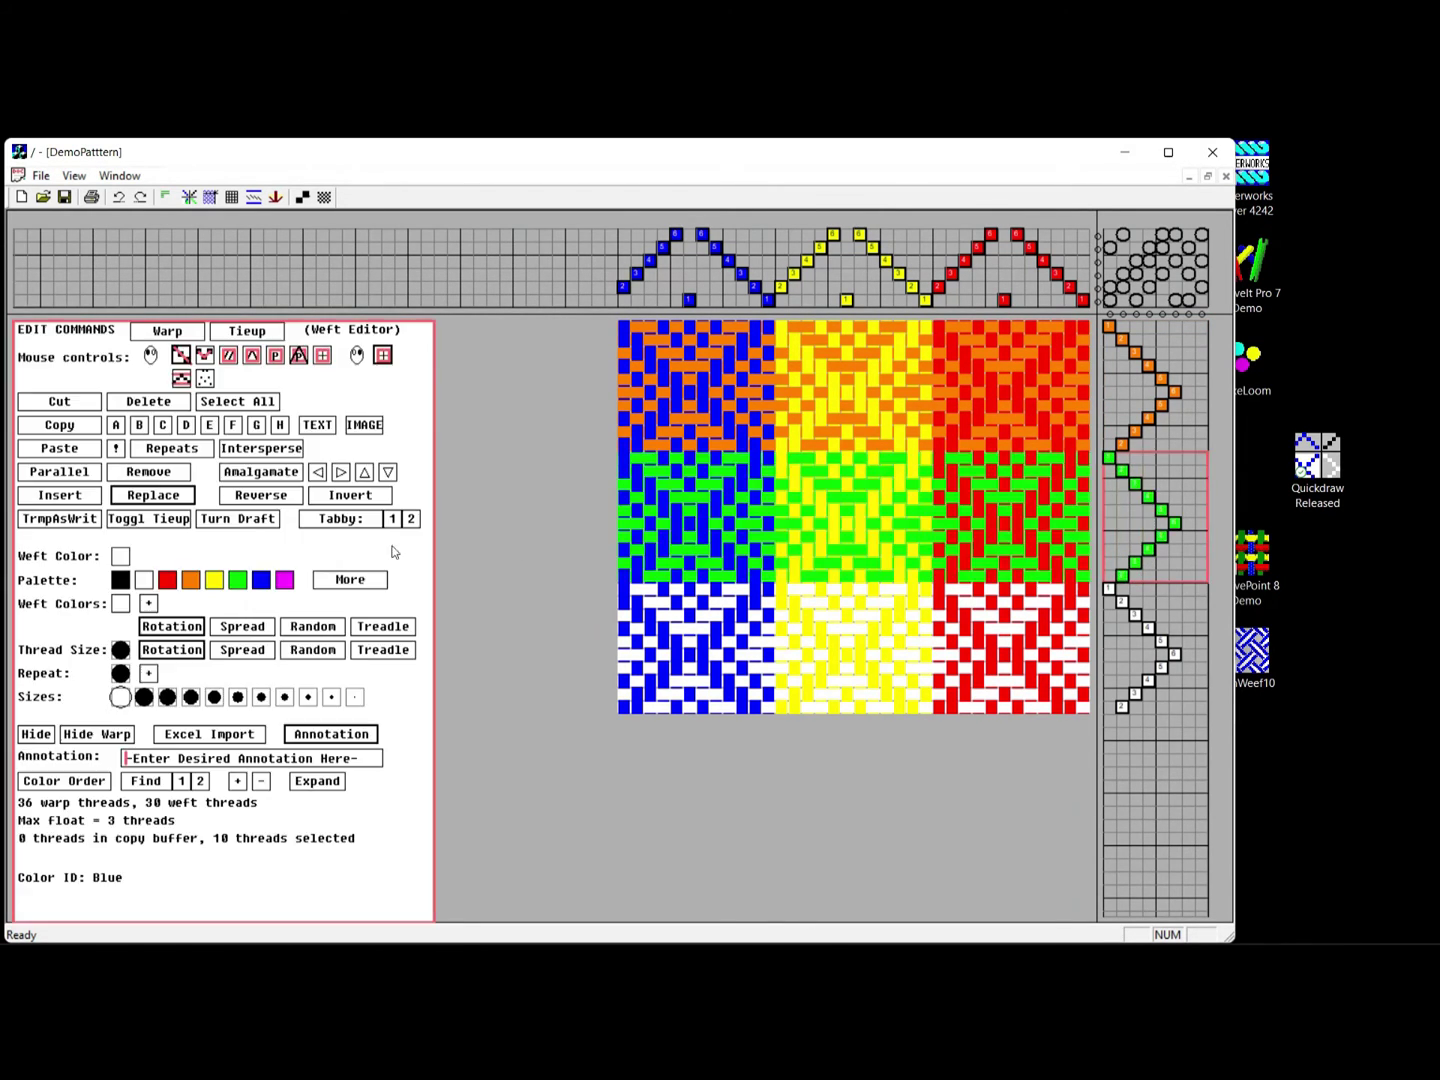
left_click_drag(1120, 594, 1140, 716)
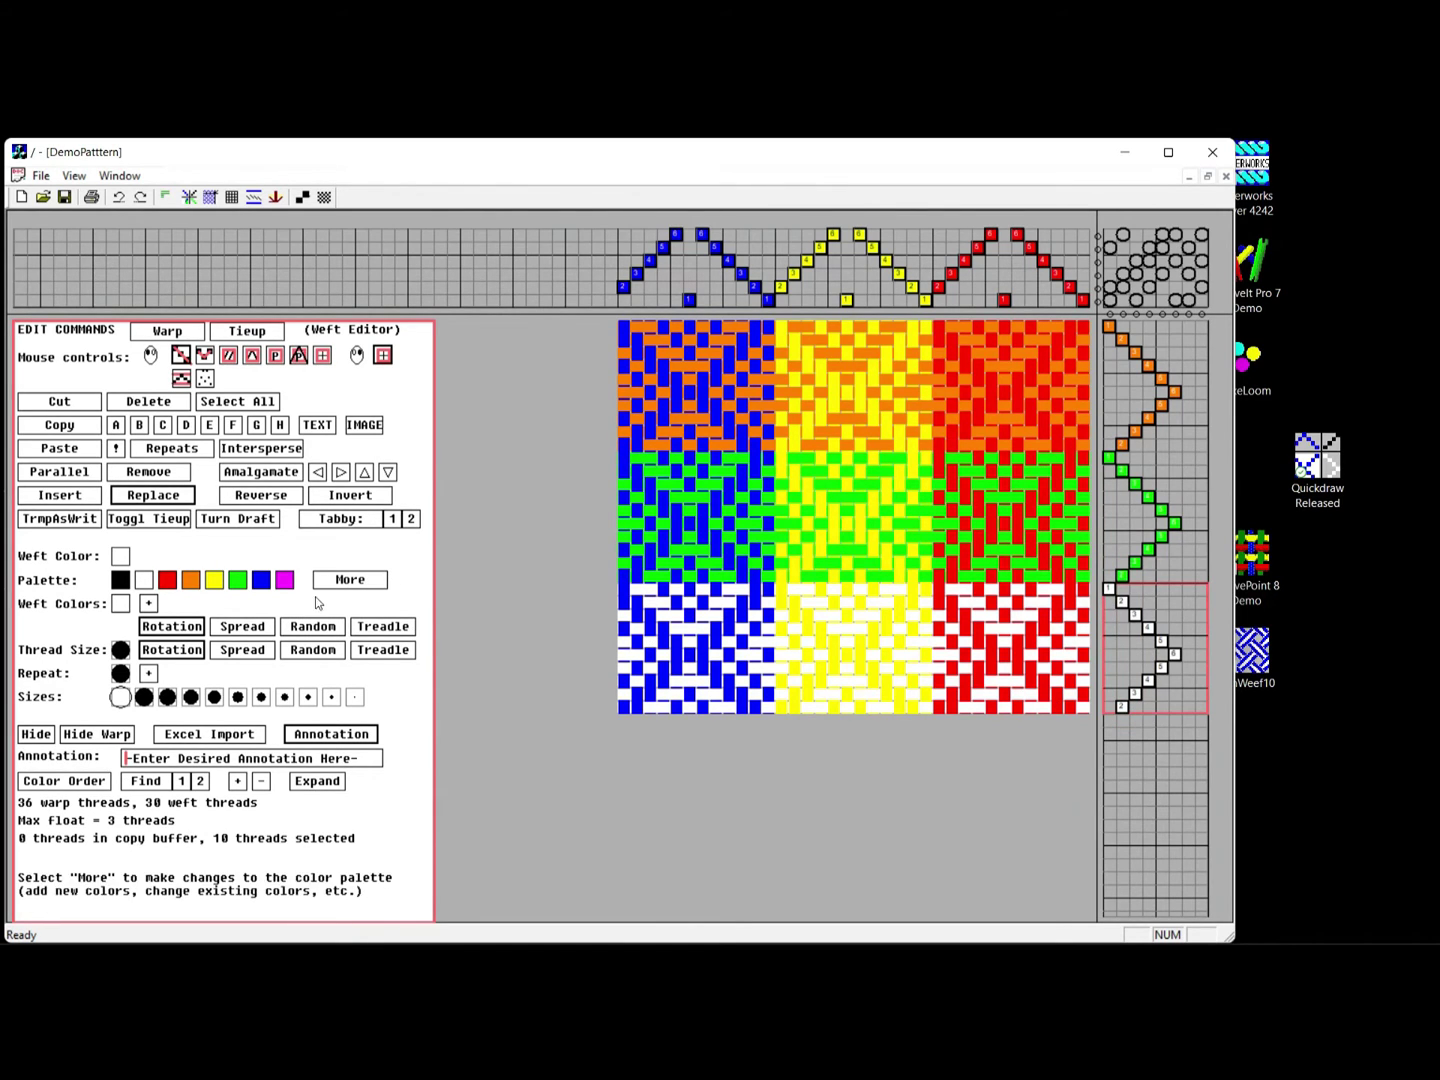
left_click(284, 581)
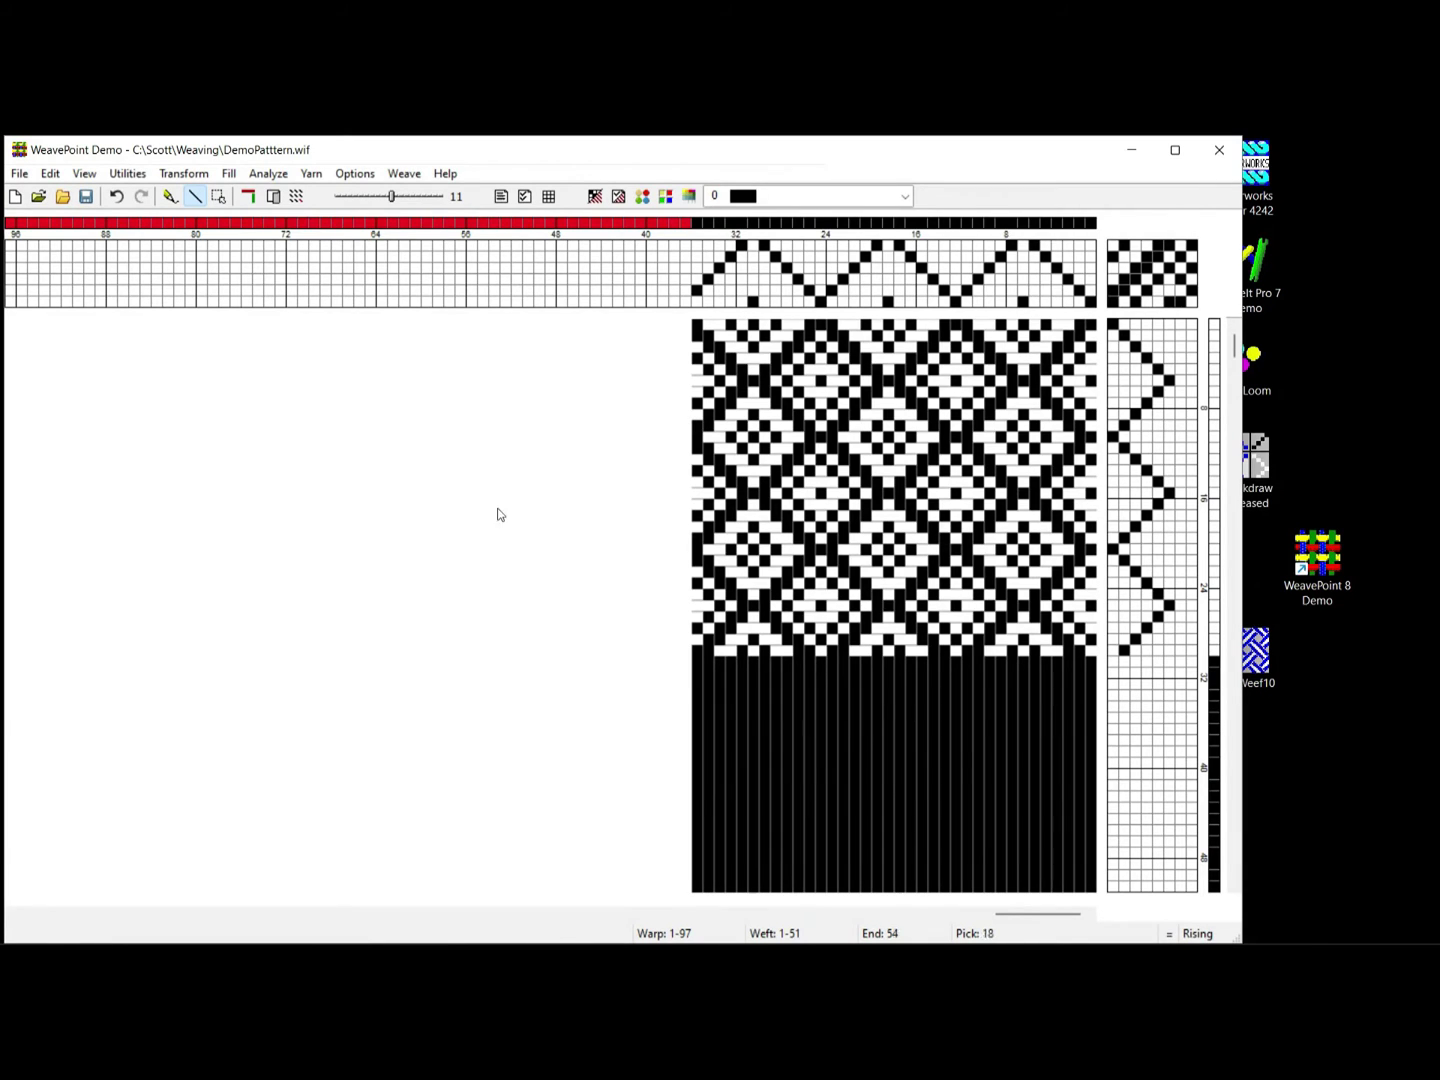
- Switch to WeavePoint 8 Demo and paint warp ends 1–12 of DemoPatttern.wif with red, color 6
left_click(904, 197)
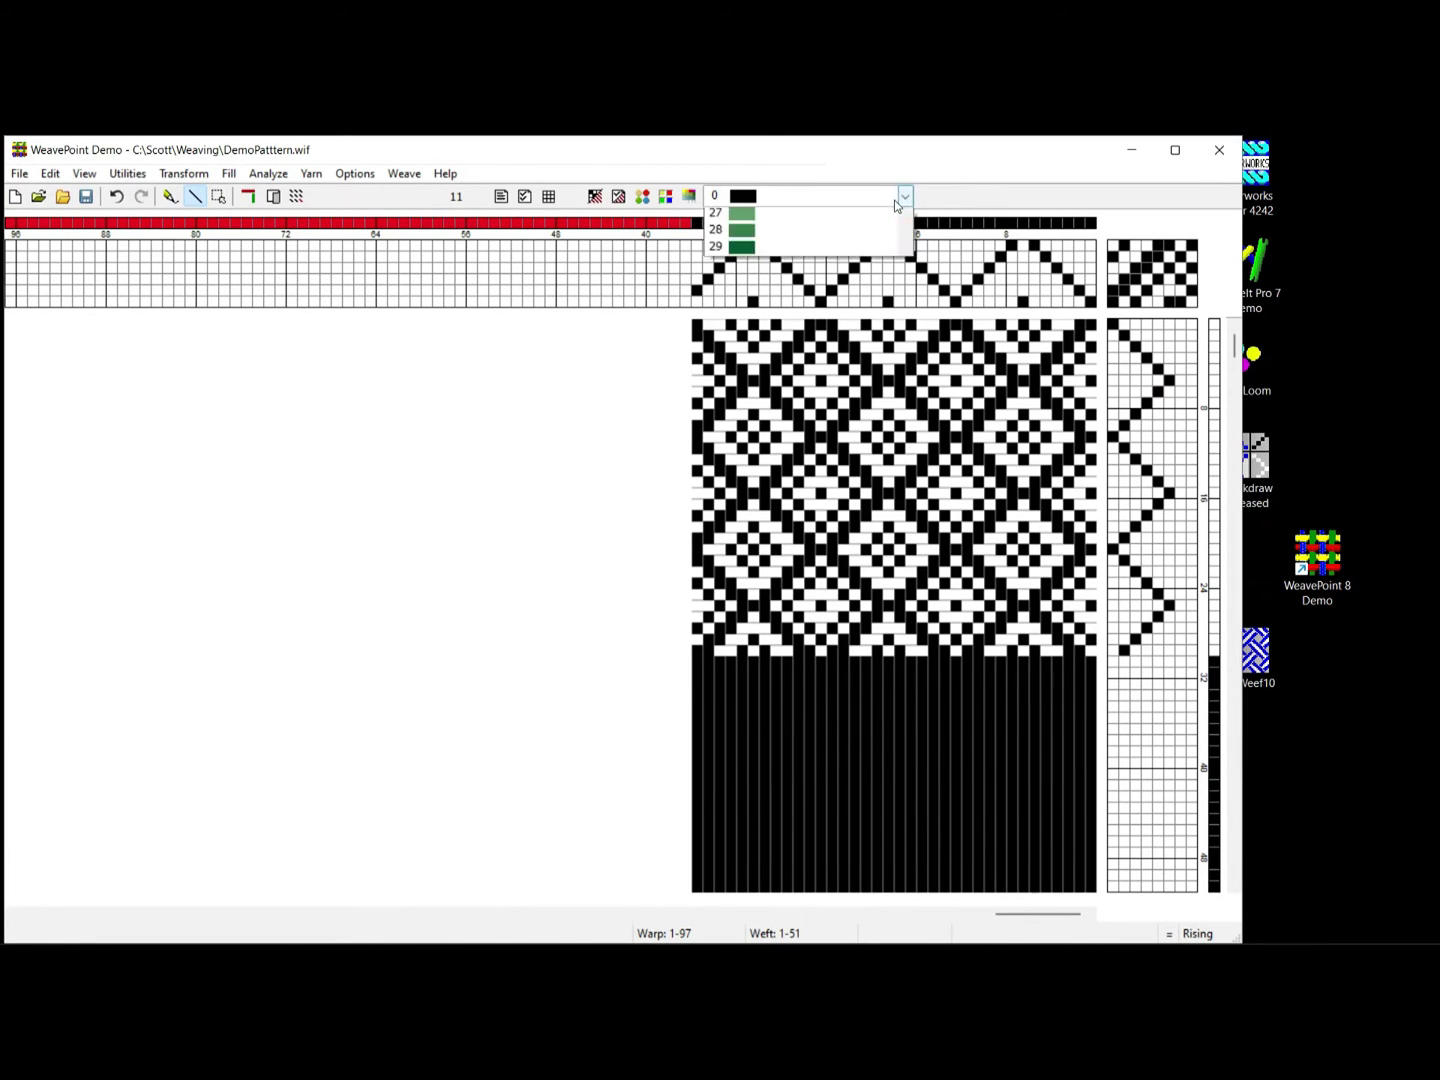
left_click(743, 320)
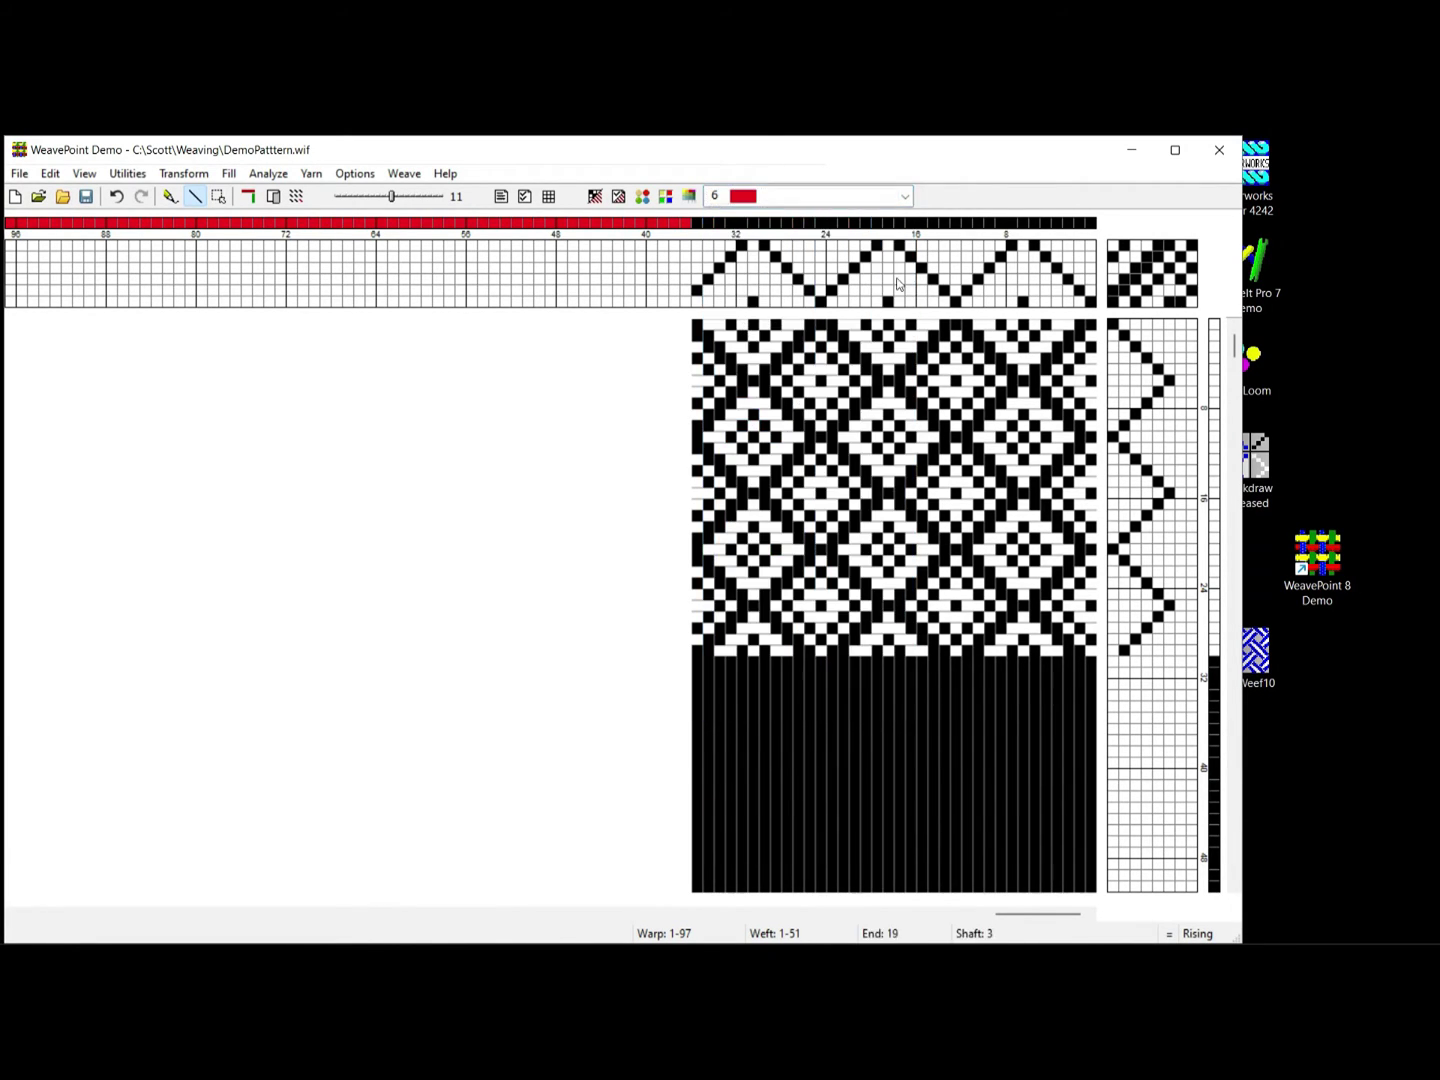
left_click(1091, 223)
left_click_drag(1092, 226, 963, 226)
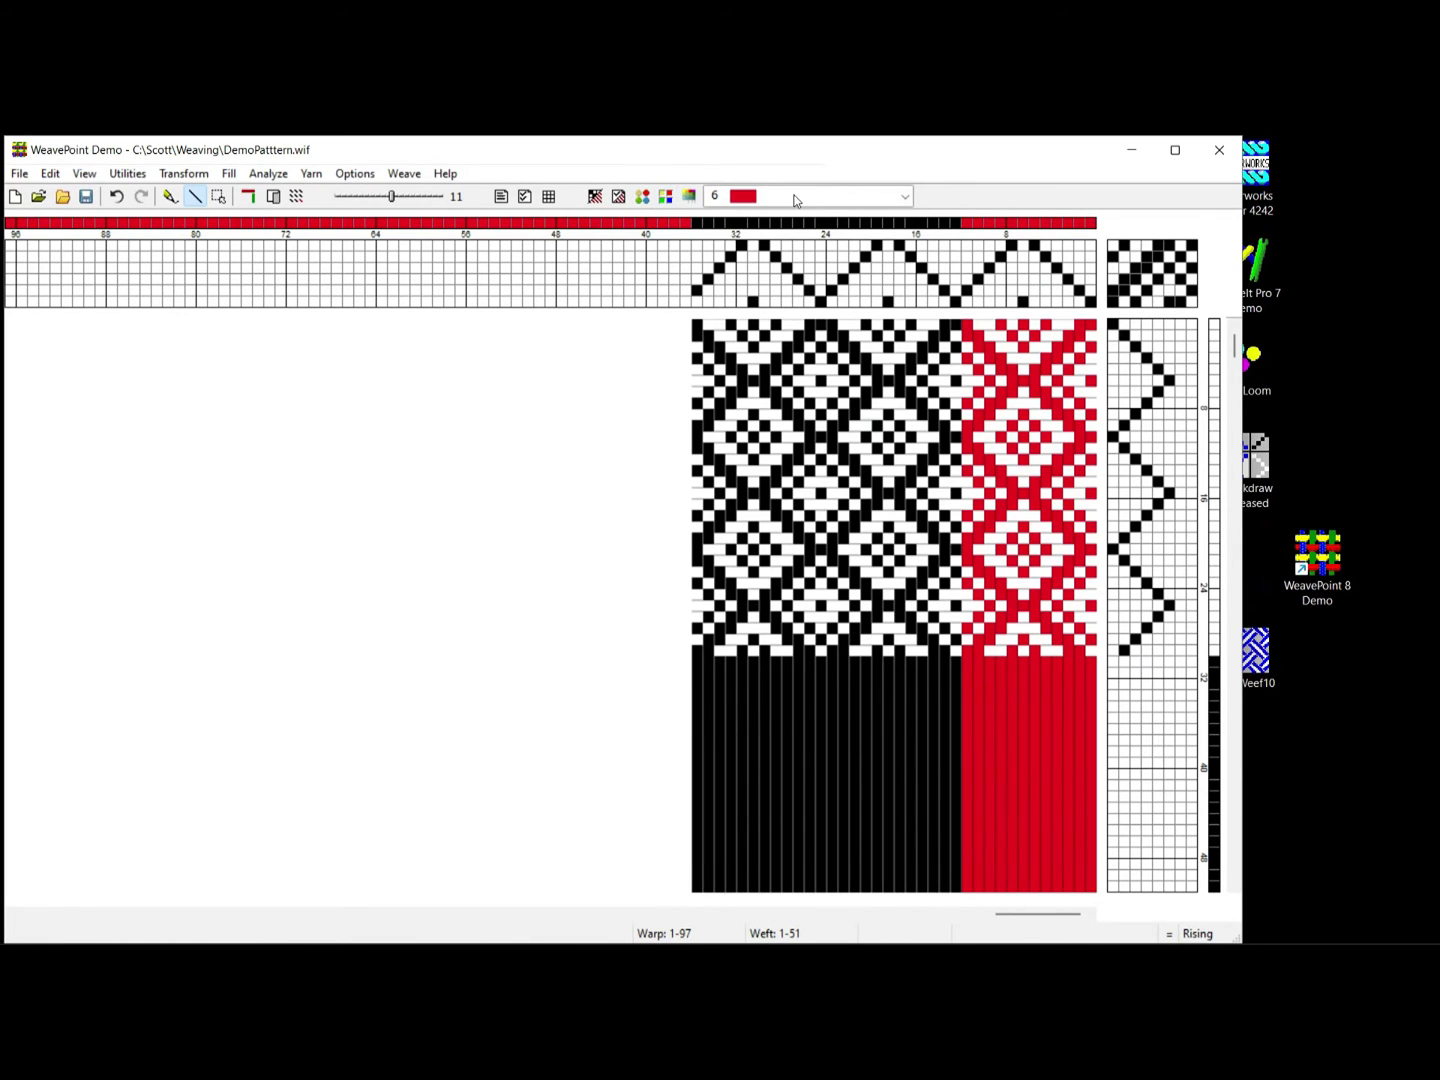
- Paint warp ends 13–24 of the draft with yellow, color 7
left_click(795, 200)
left_click(742, 236)
left_click_drag(956, 228, 836, 226)
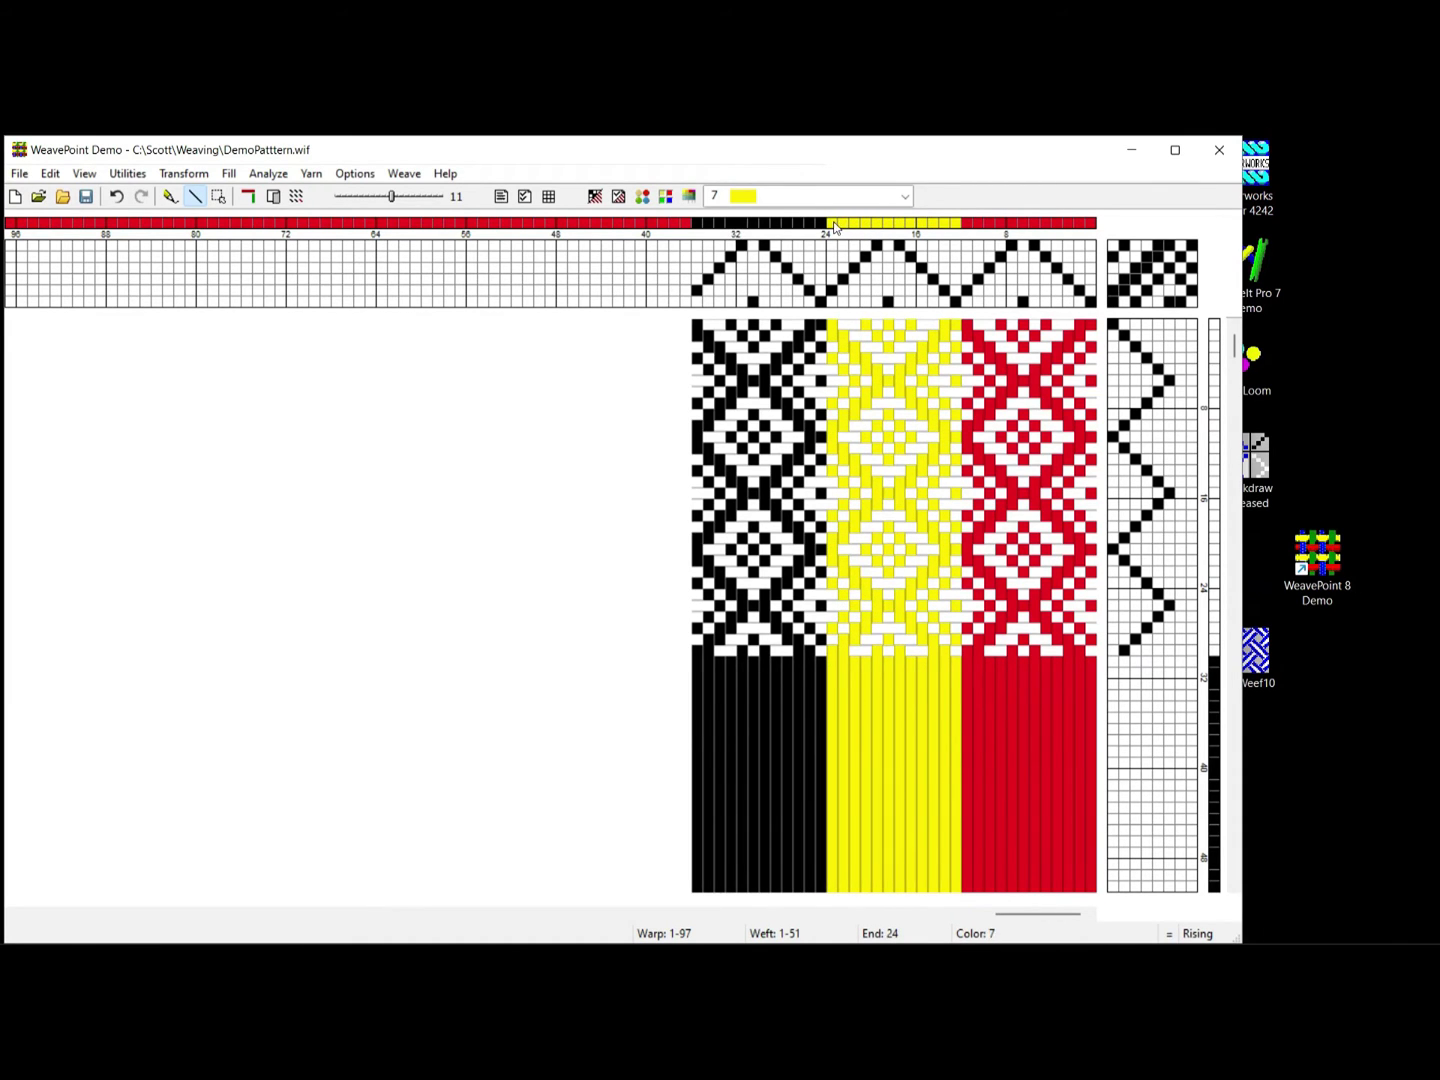
- Paint warp ends 25–36 of the draft with dark blue, color 44
left_click(847, 198)
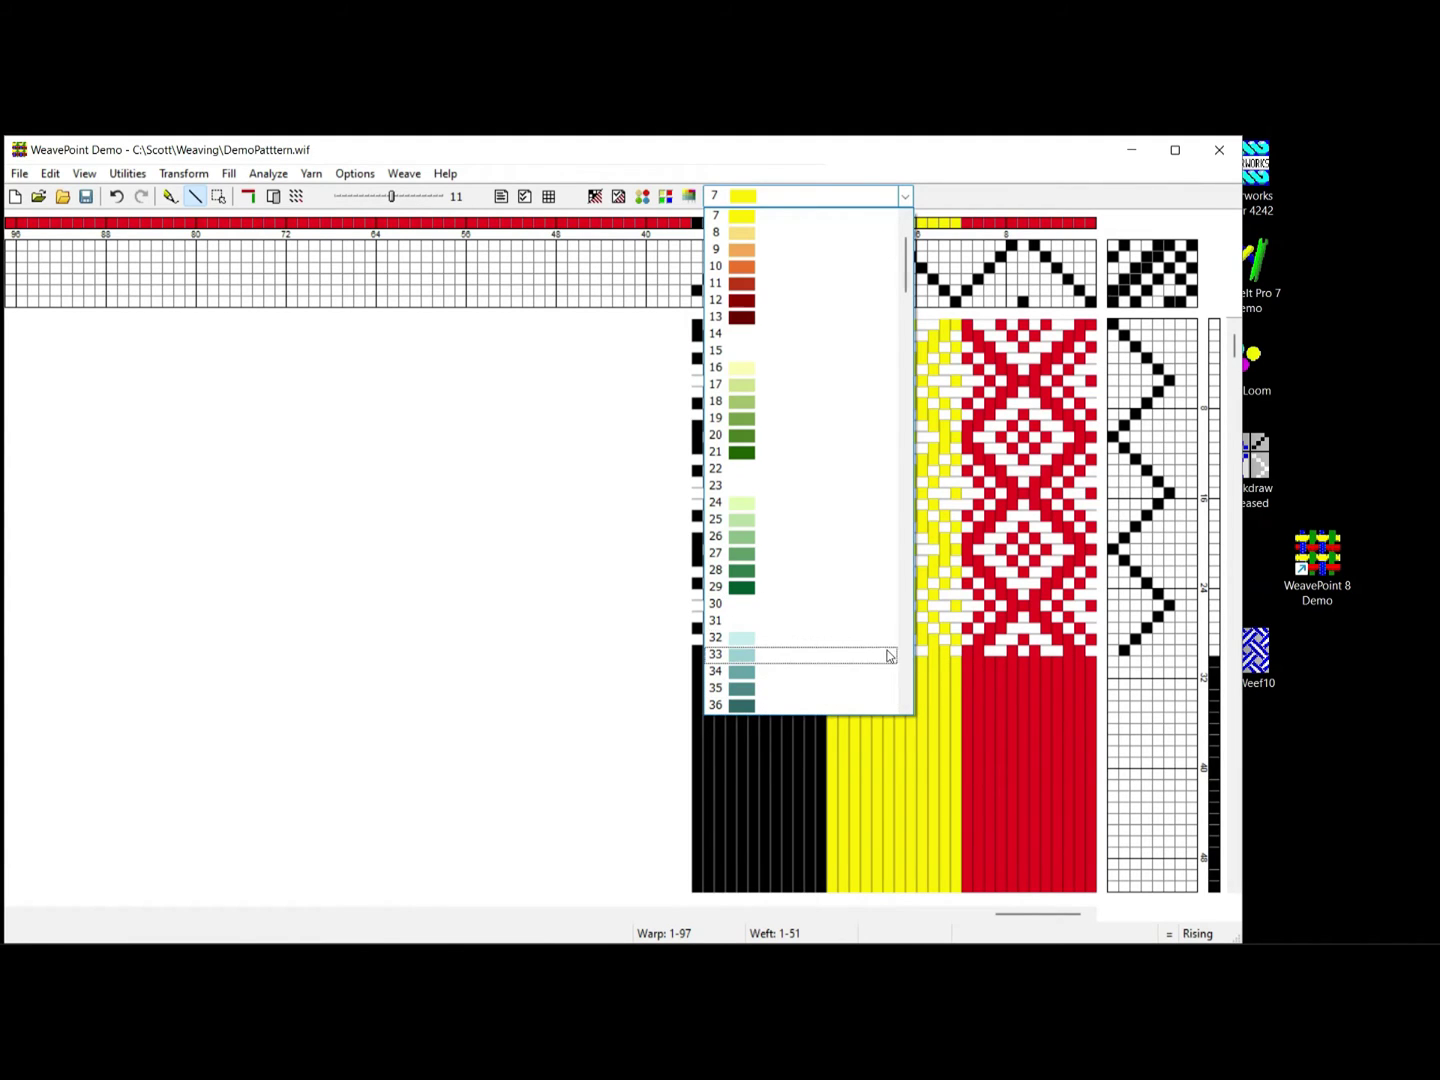
scroll(890, 652, "down", 4)
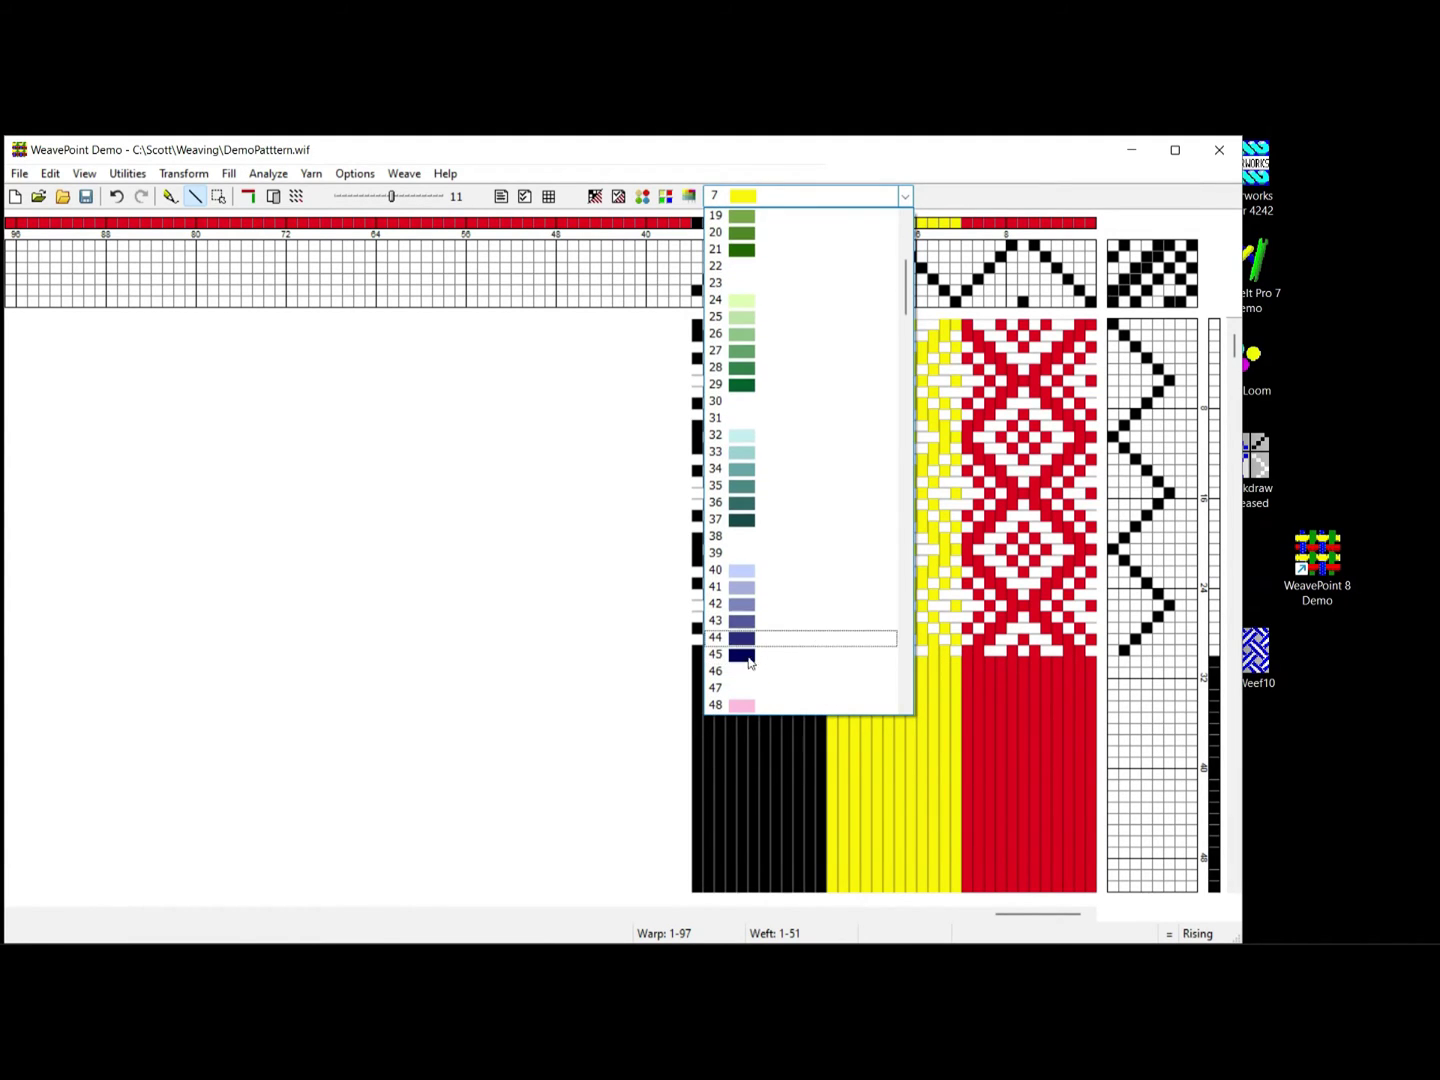
left_click(738, 643)
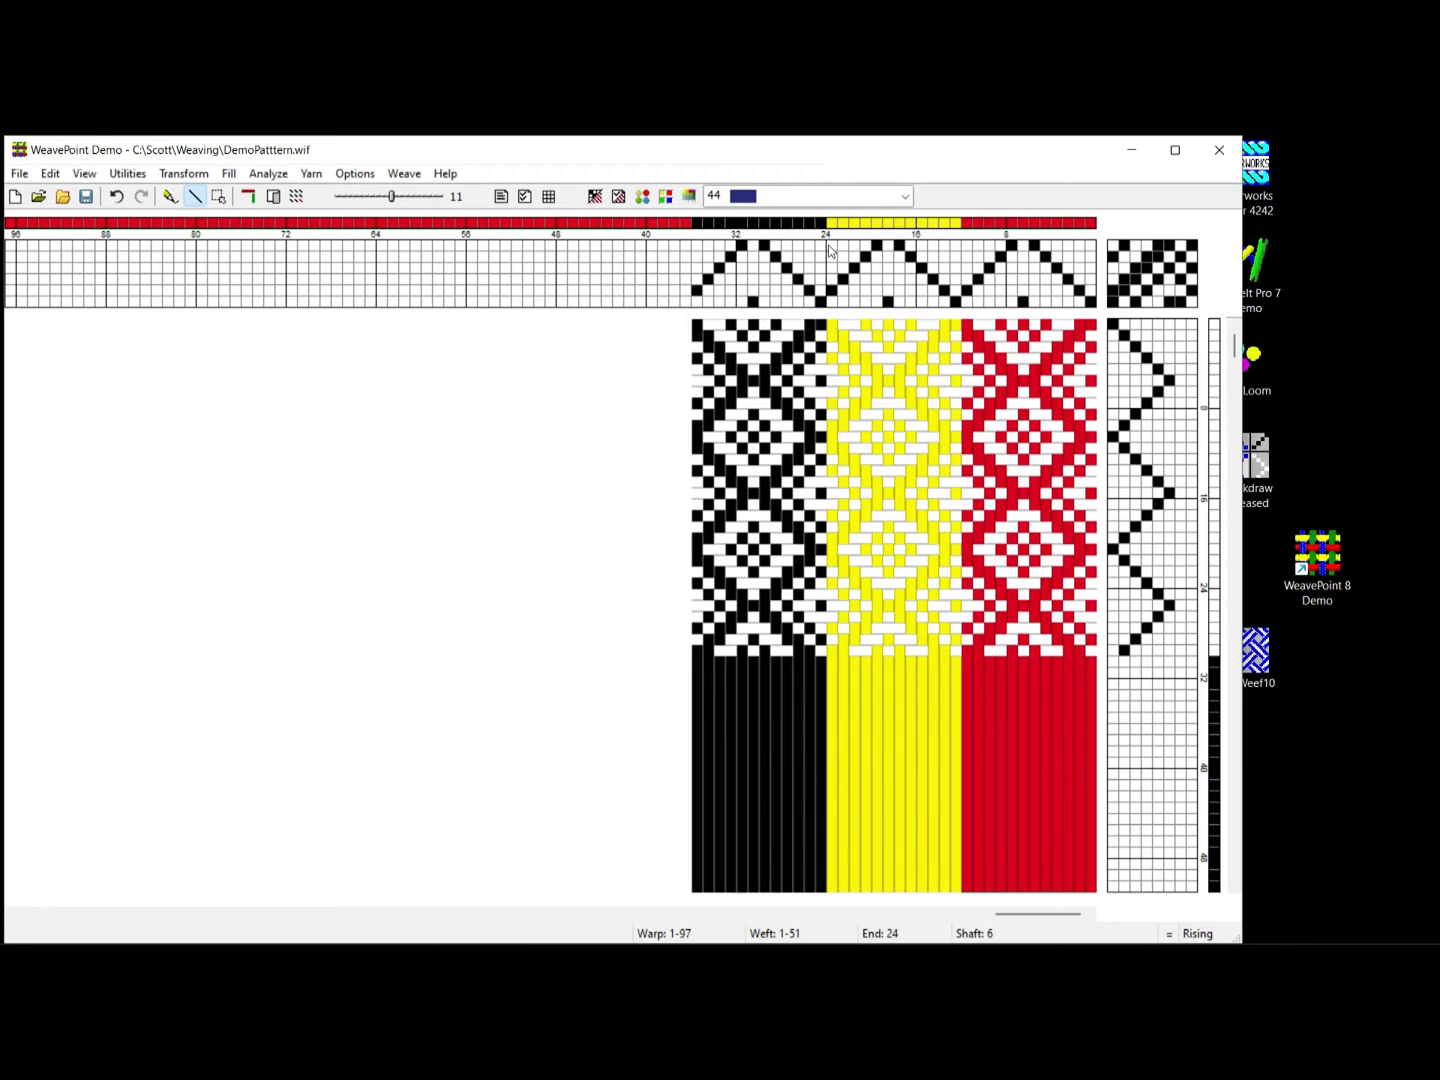
left_click_drag(822, 230, 697, 232)
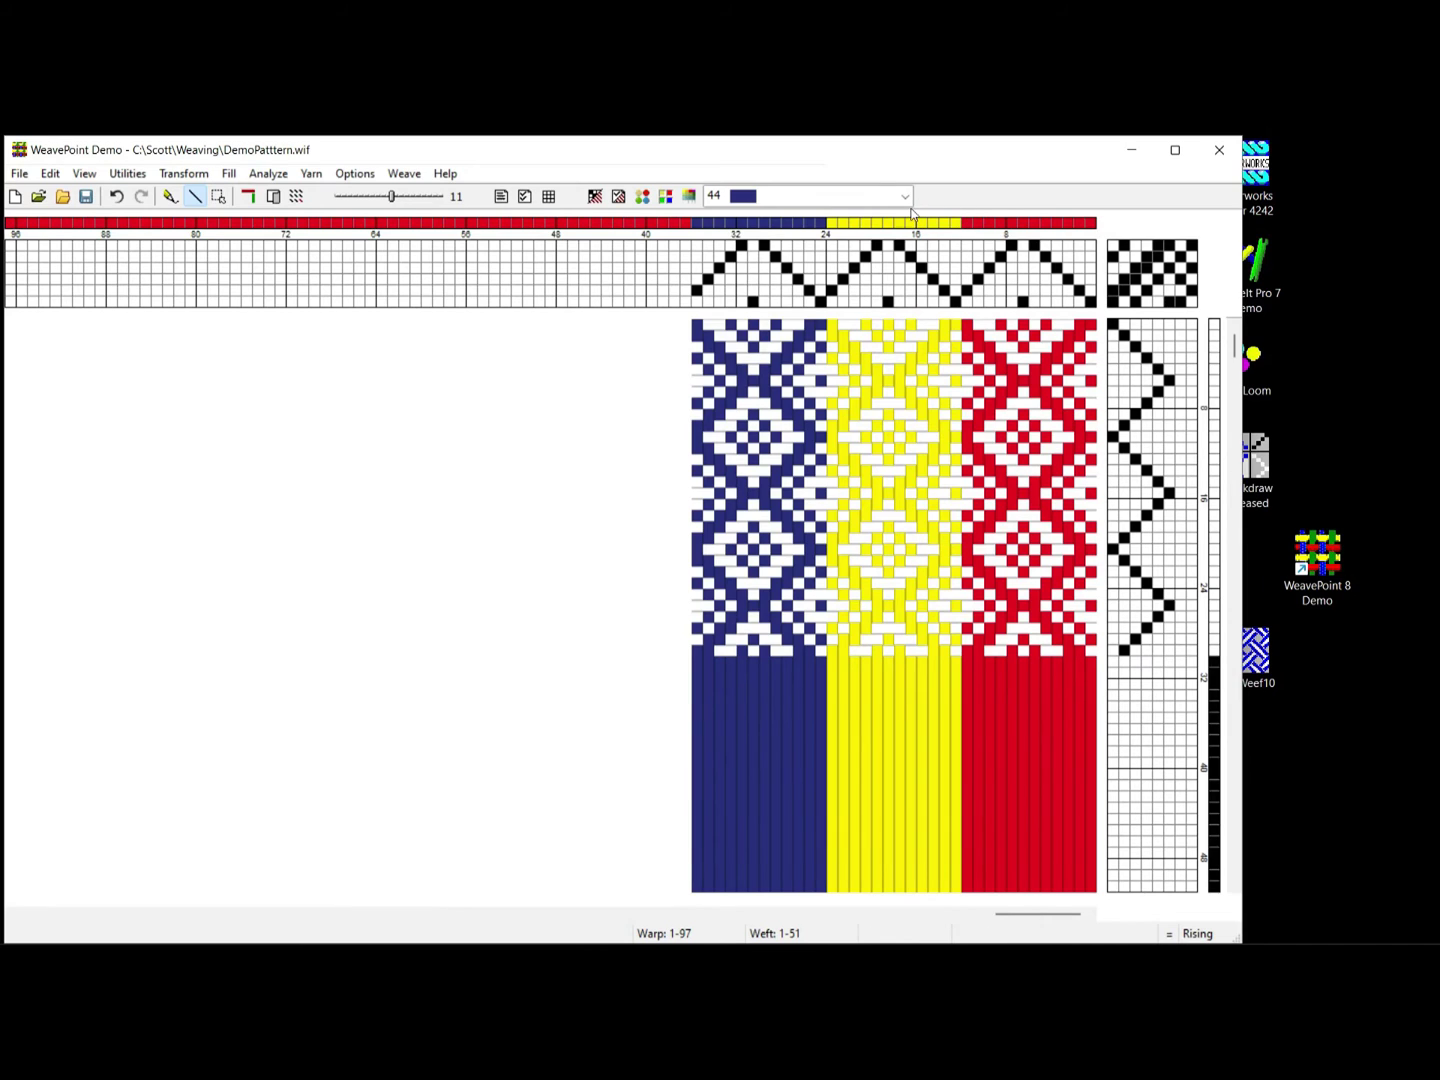
- Paint weft picks 1–10 of the draft with orange, color 10
left_click(829, 199)
scroll(826, 340, "up", 9)
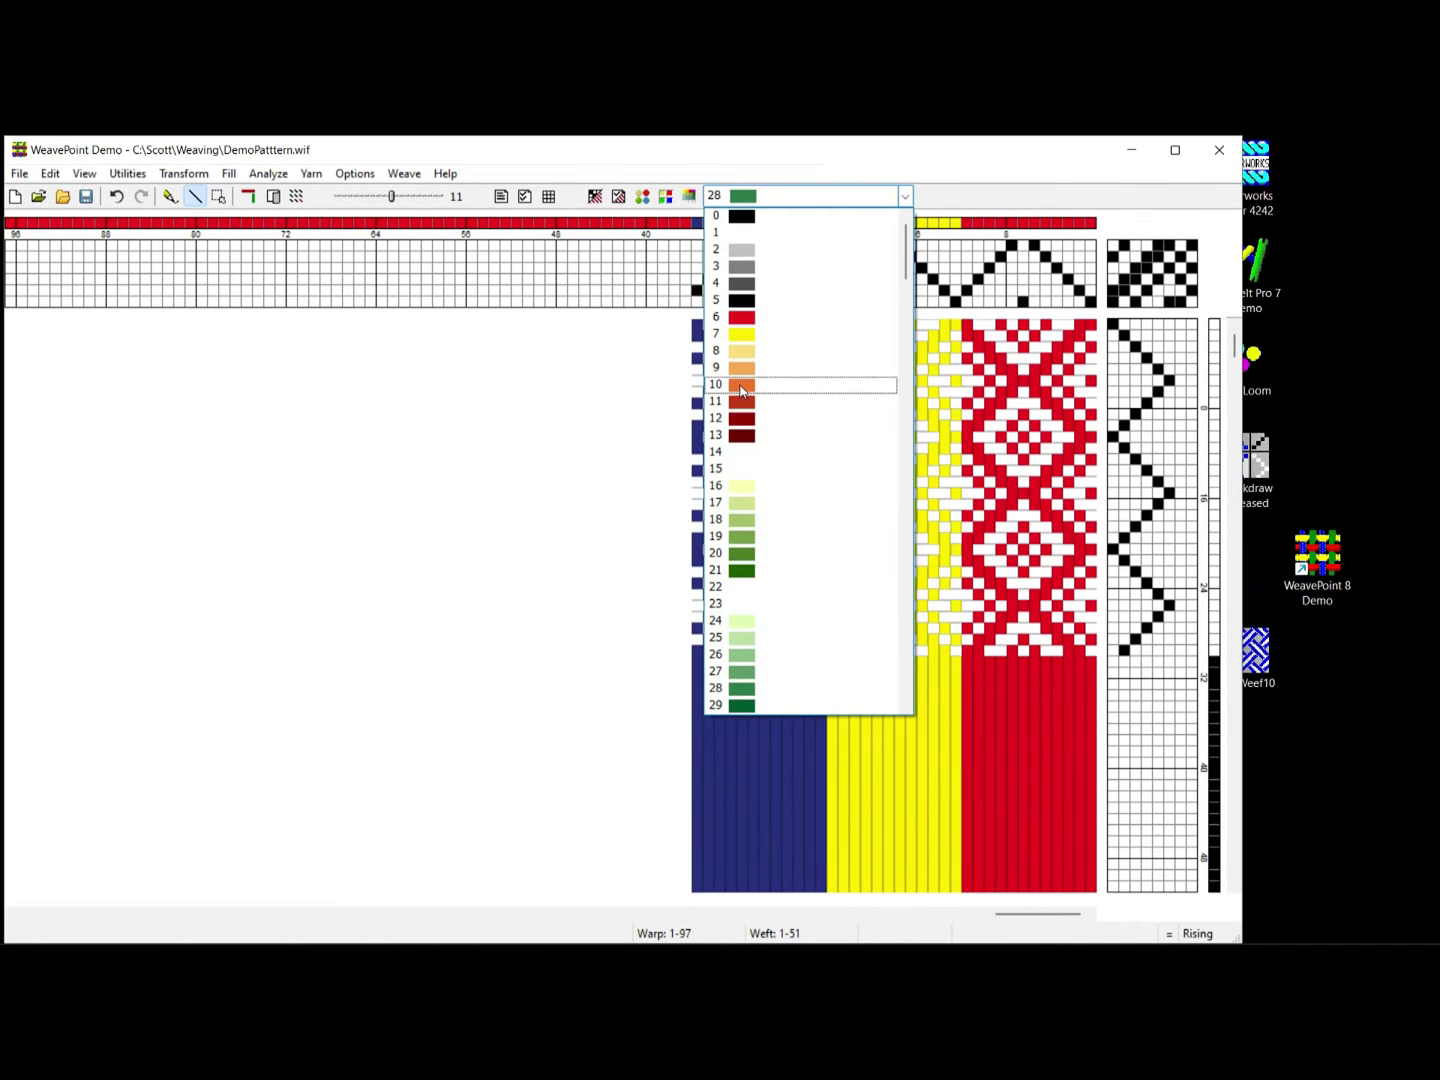
left_click(741, 388)
left_click_drag(1214, 324, 1218, 430)
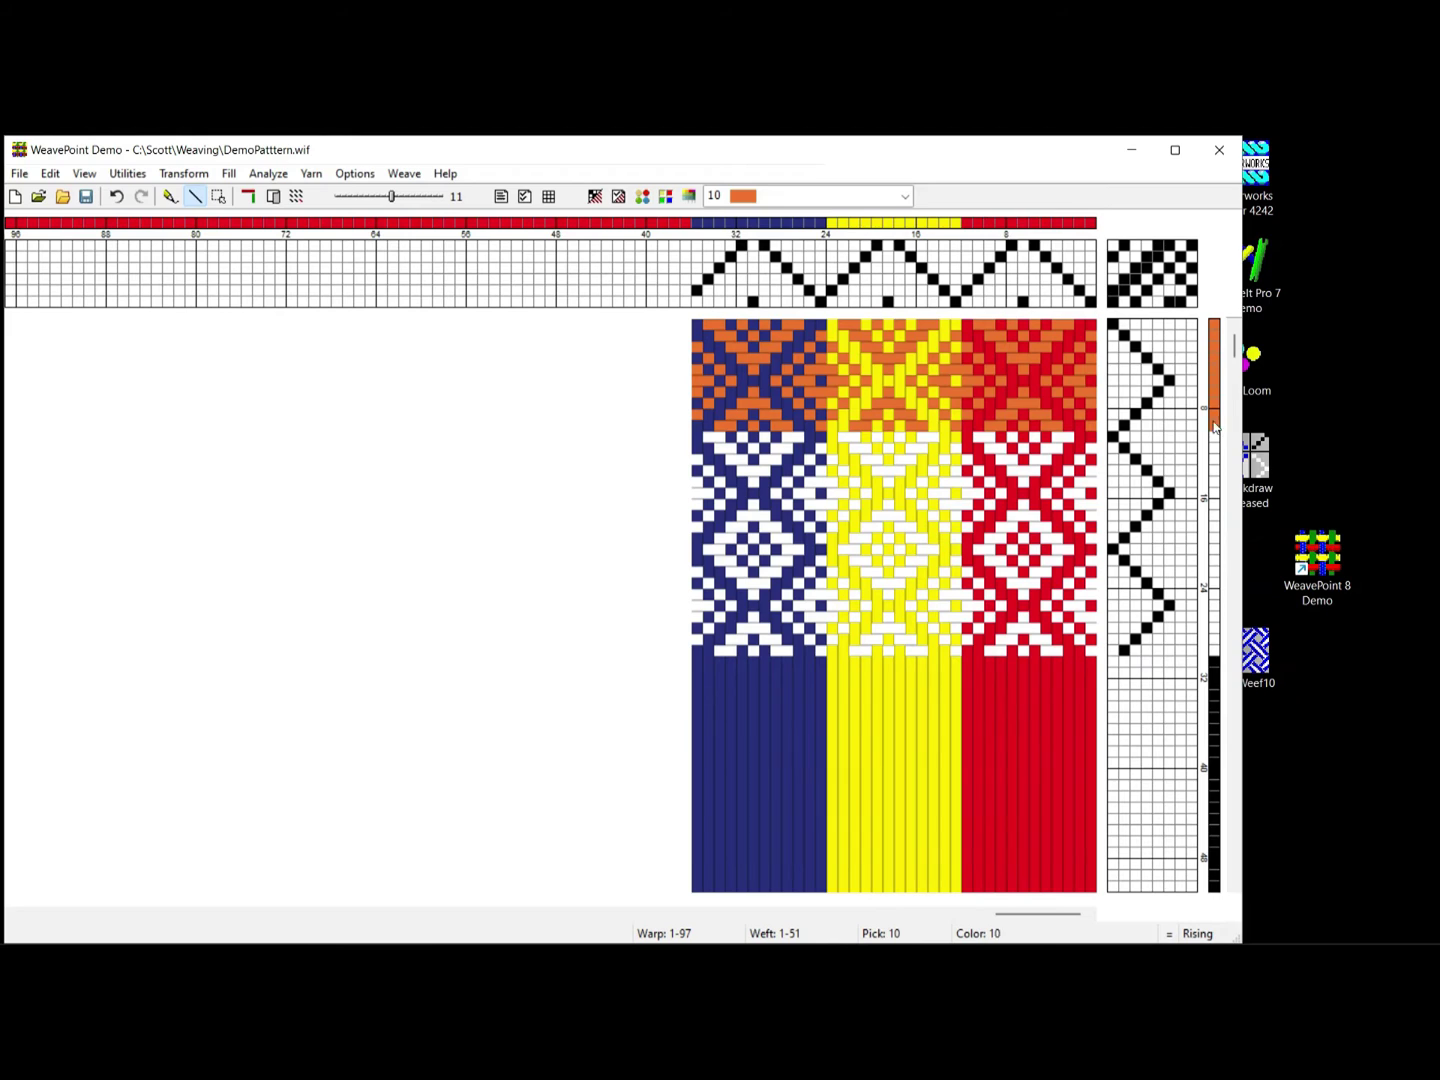
- Paint weft picks 11–20 of the draft with green, color 28
left_click(825, 199)
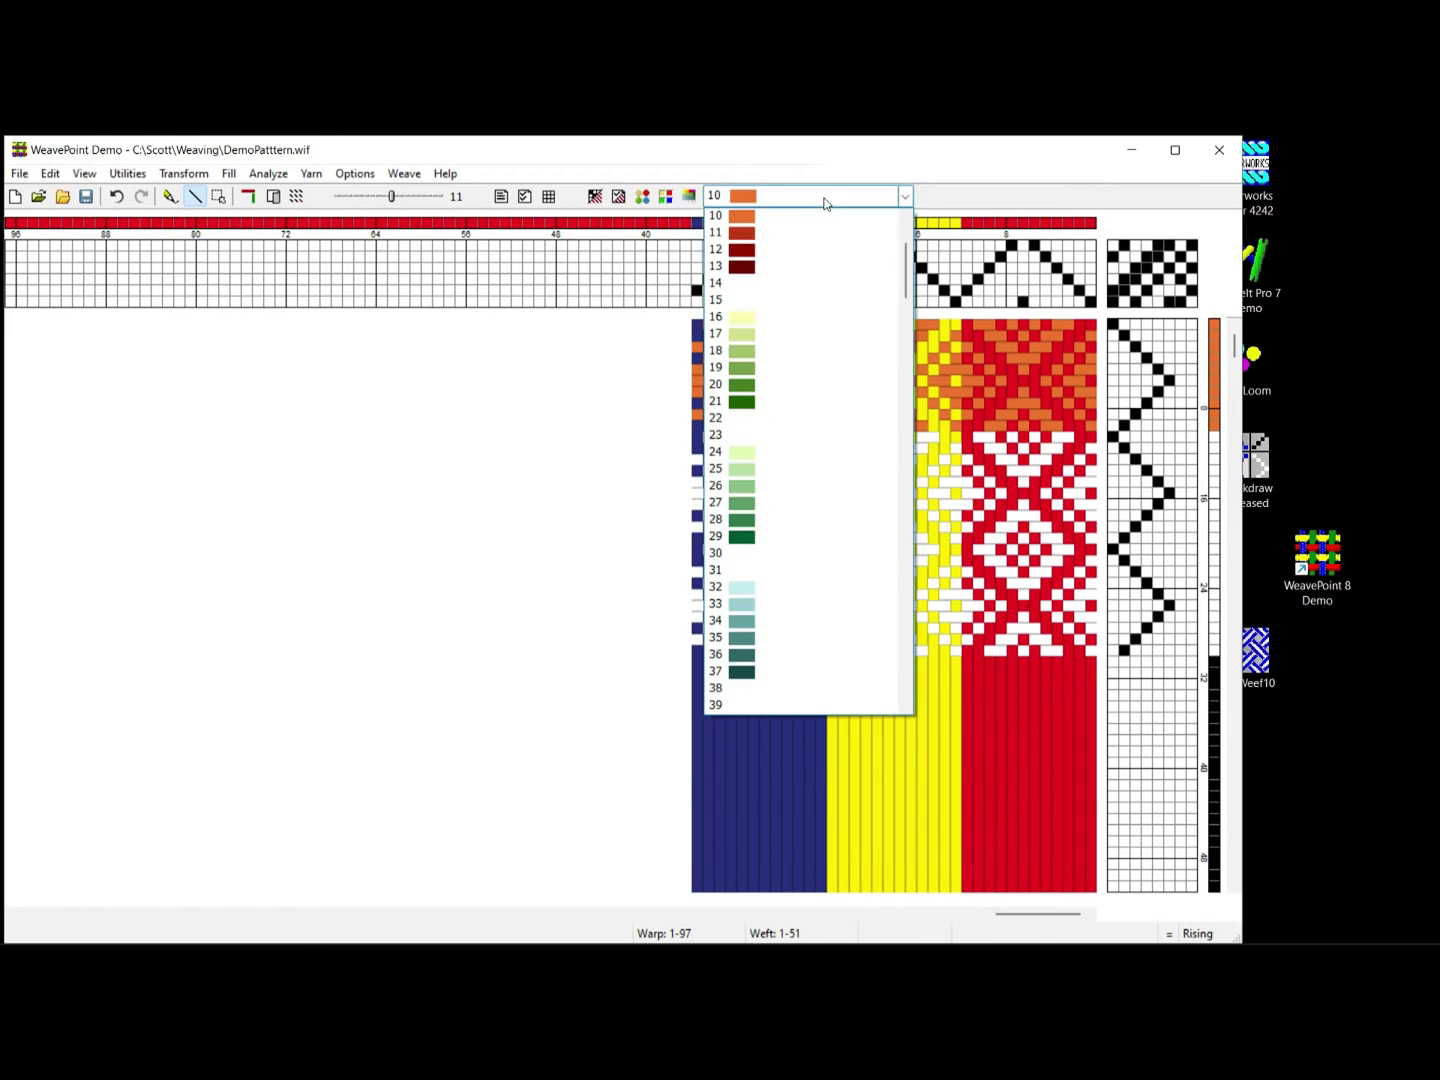
left_click(738, 522)
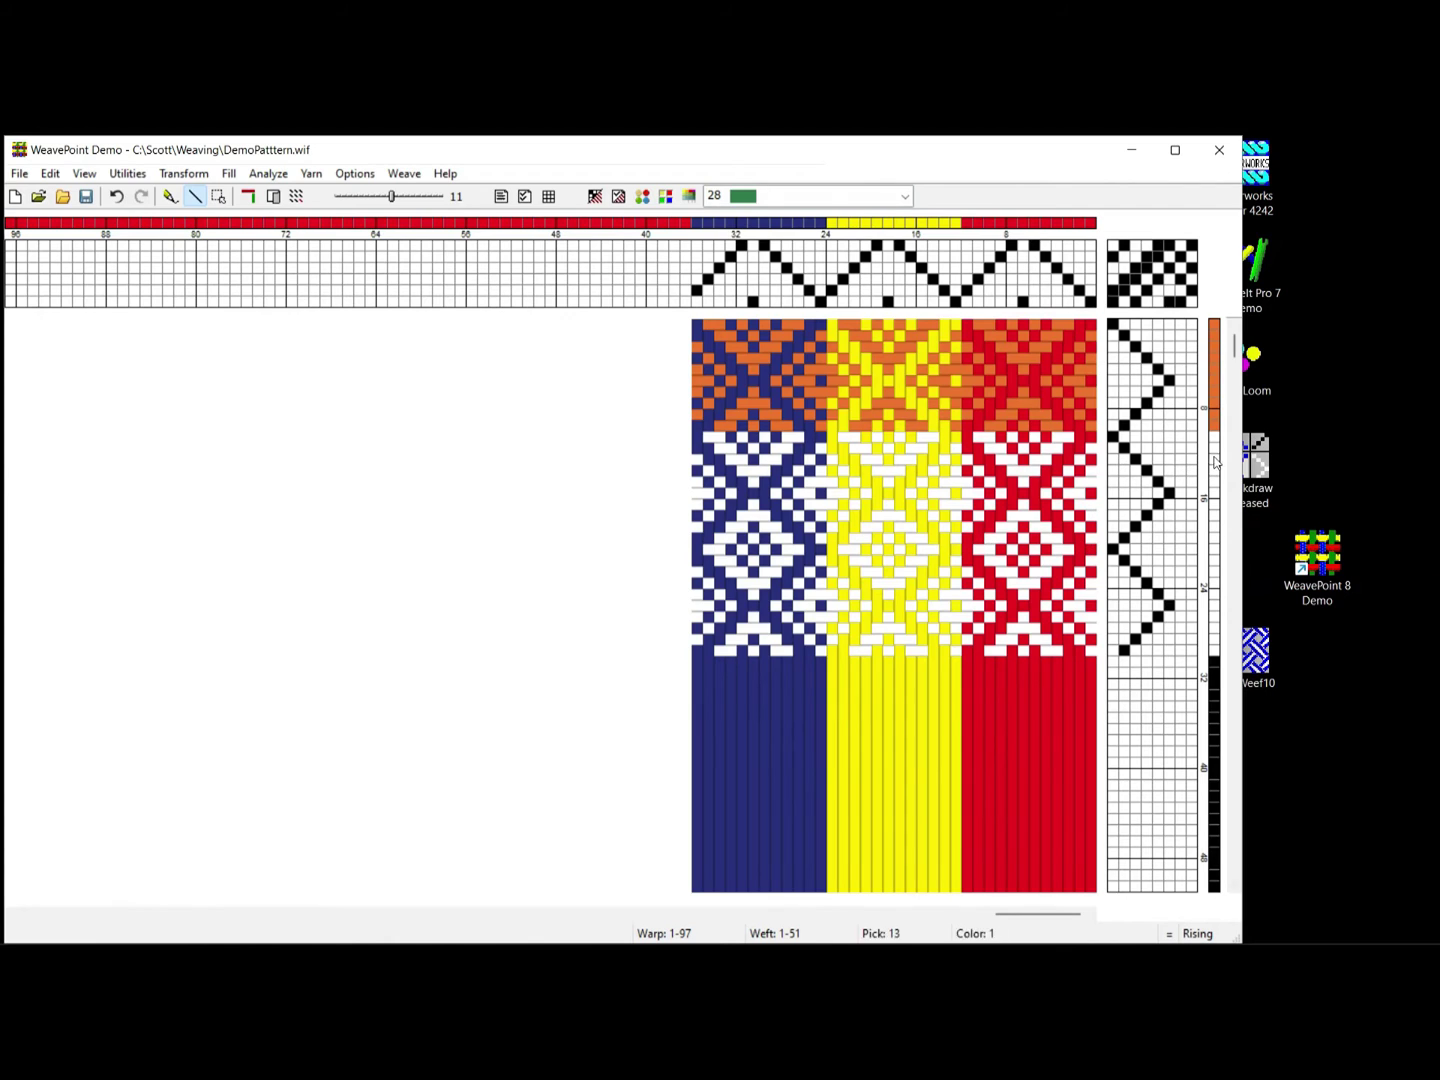
mouse_move(1213, 438)
left_mouse_down()
mouse_move(1213, 540)
mouse_move(1206, 530)
left_mouse_up()
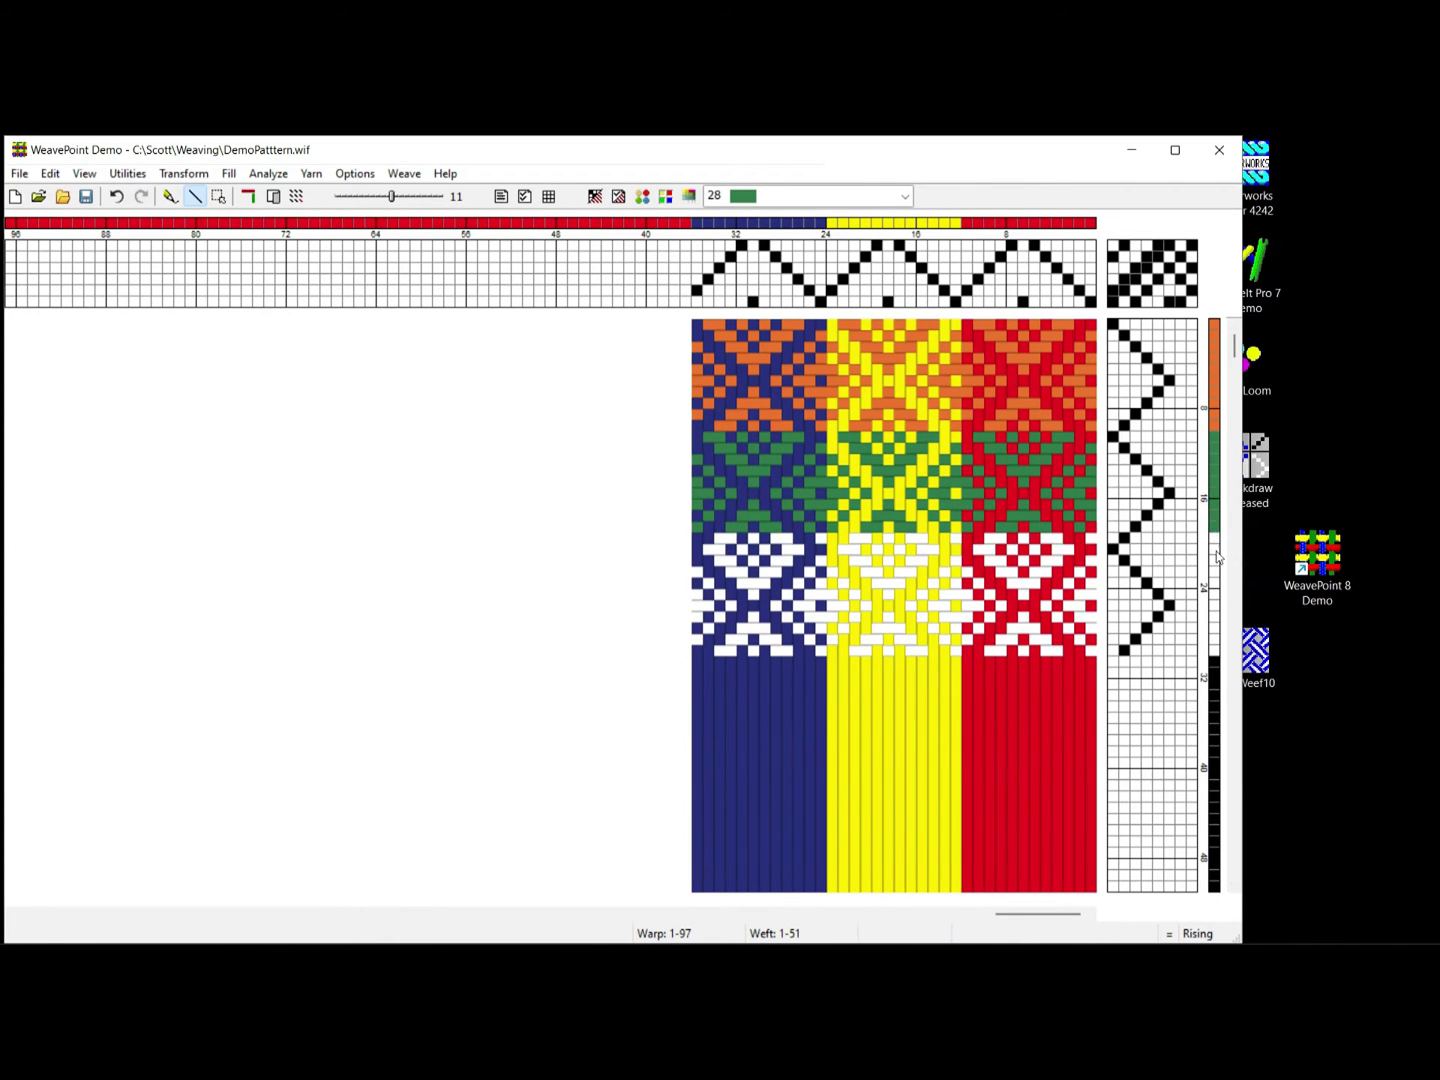
left_click(1213, 538)
- Paint weft picks 21–30 of the draft with magenta, color 50
left_click(771, 198)
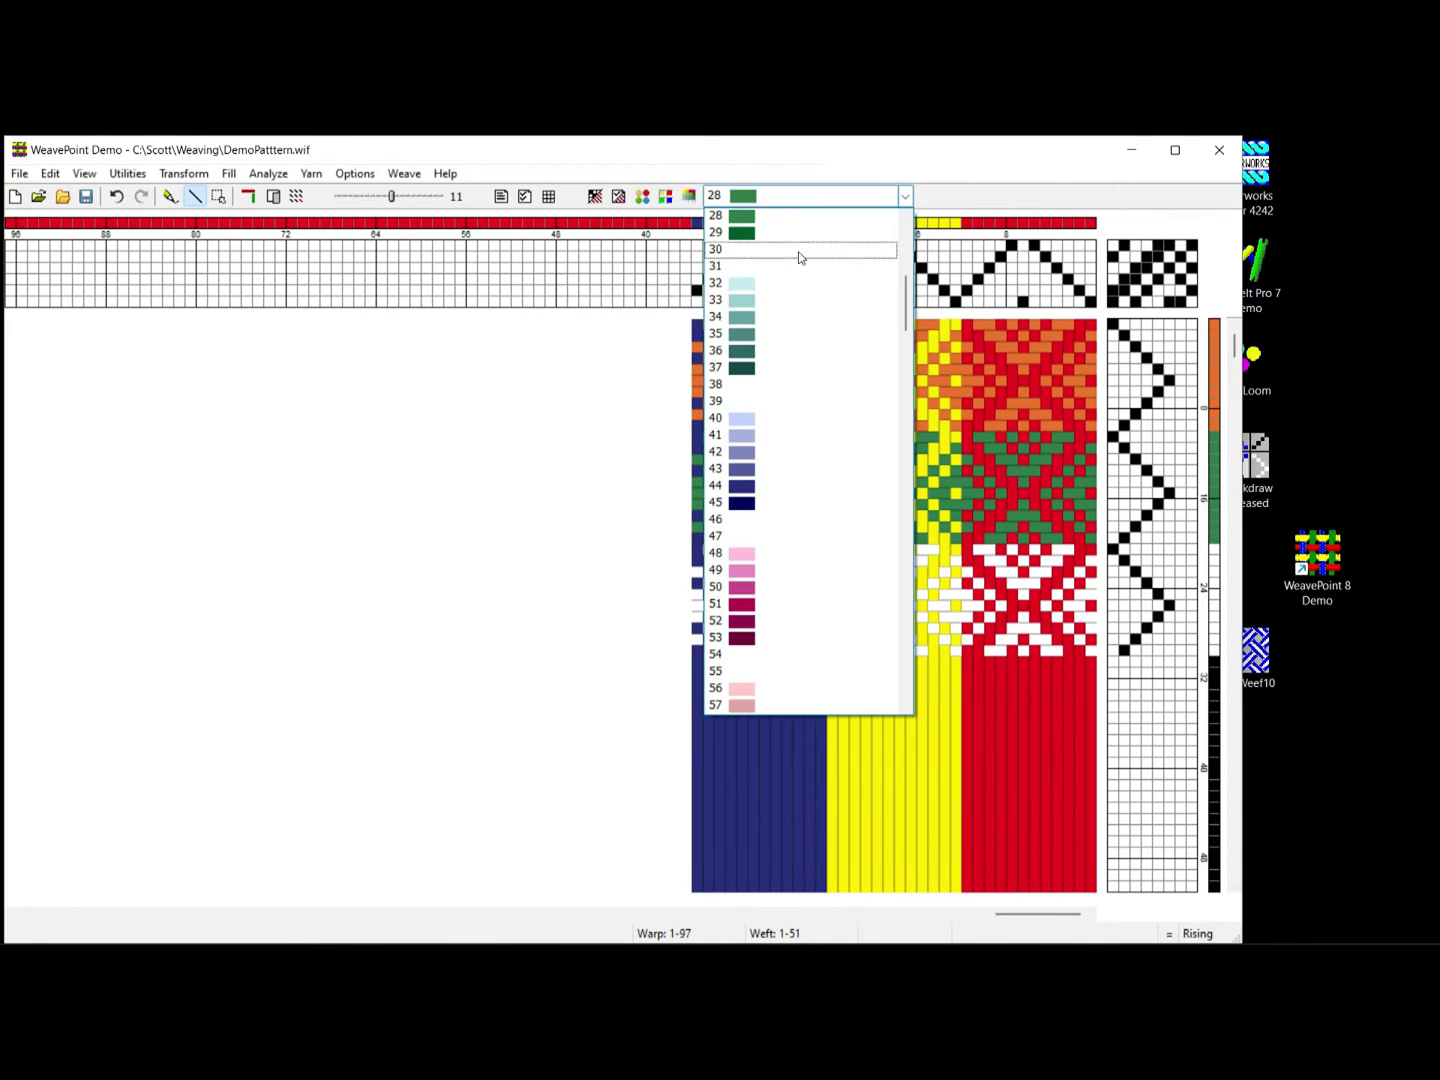
left_click(749, 589)
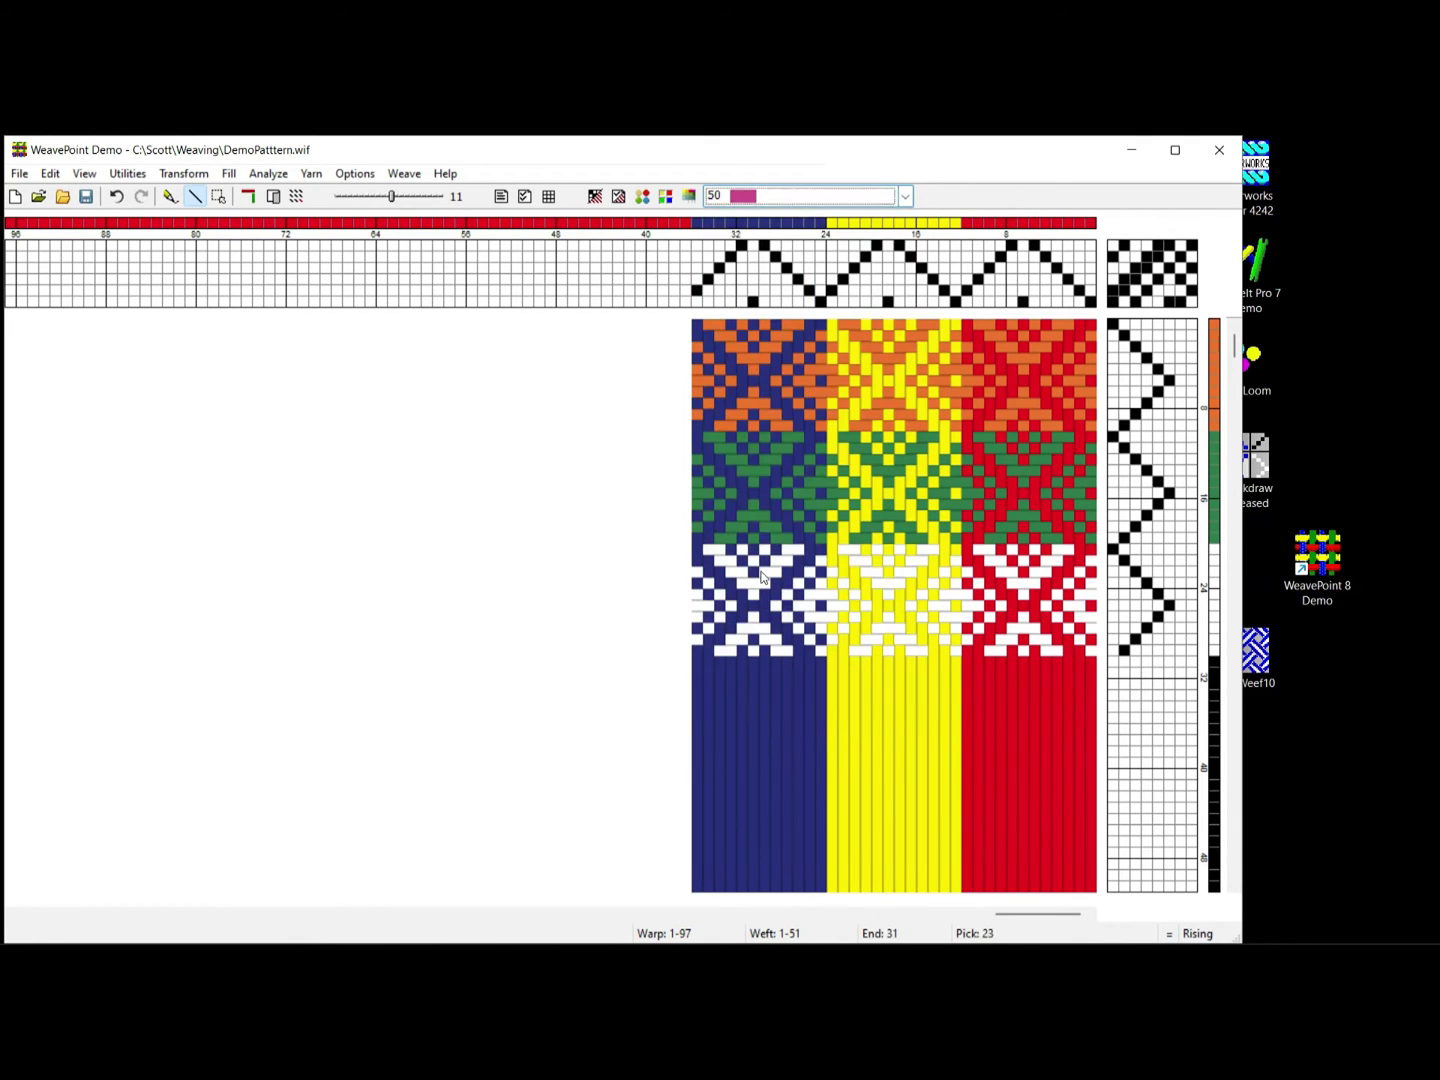
left_click_drag(1209, 553, 1214, 654)
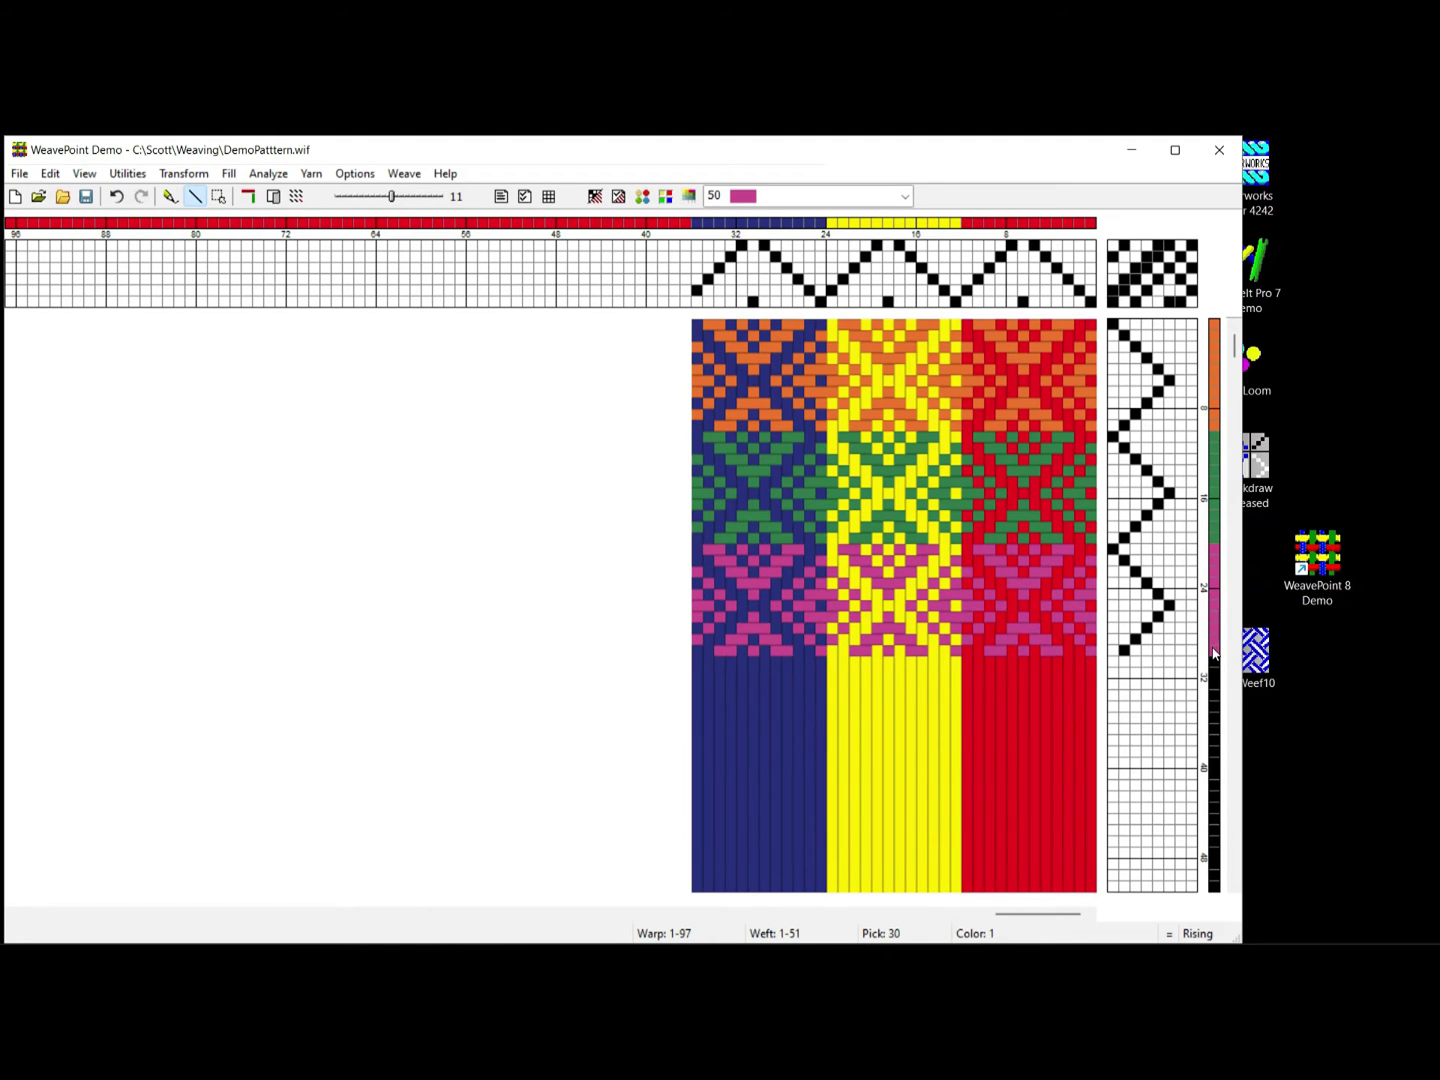
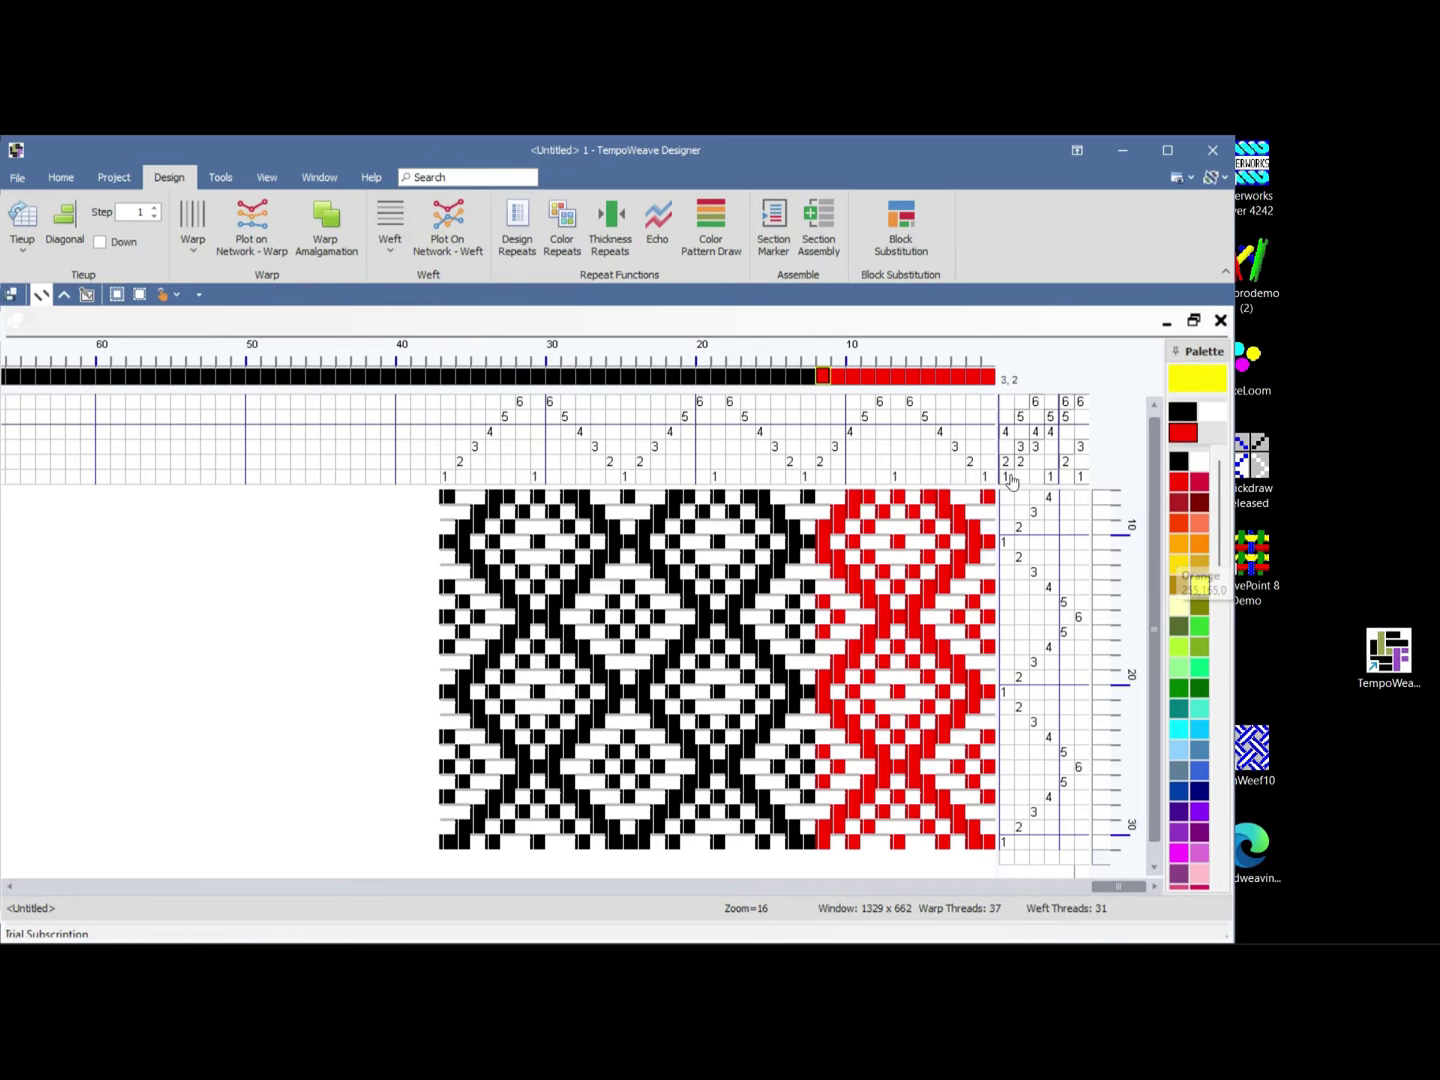
- Switch to TempoWeave Designer and paint warp ends 13–24 yellow and warp ends 25–37 dark blue
left_click_drag(808, 375, 642, 372)
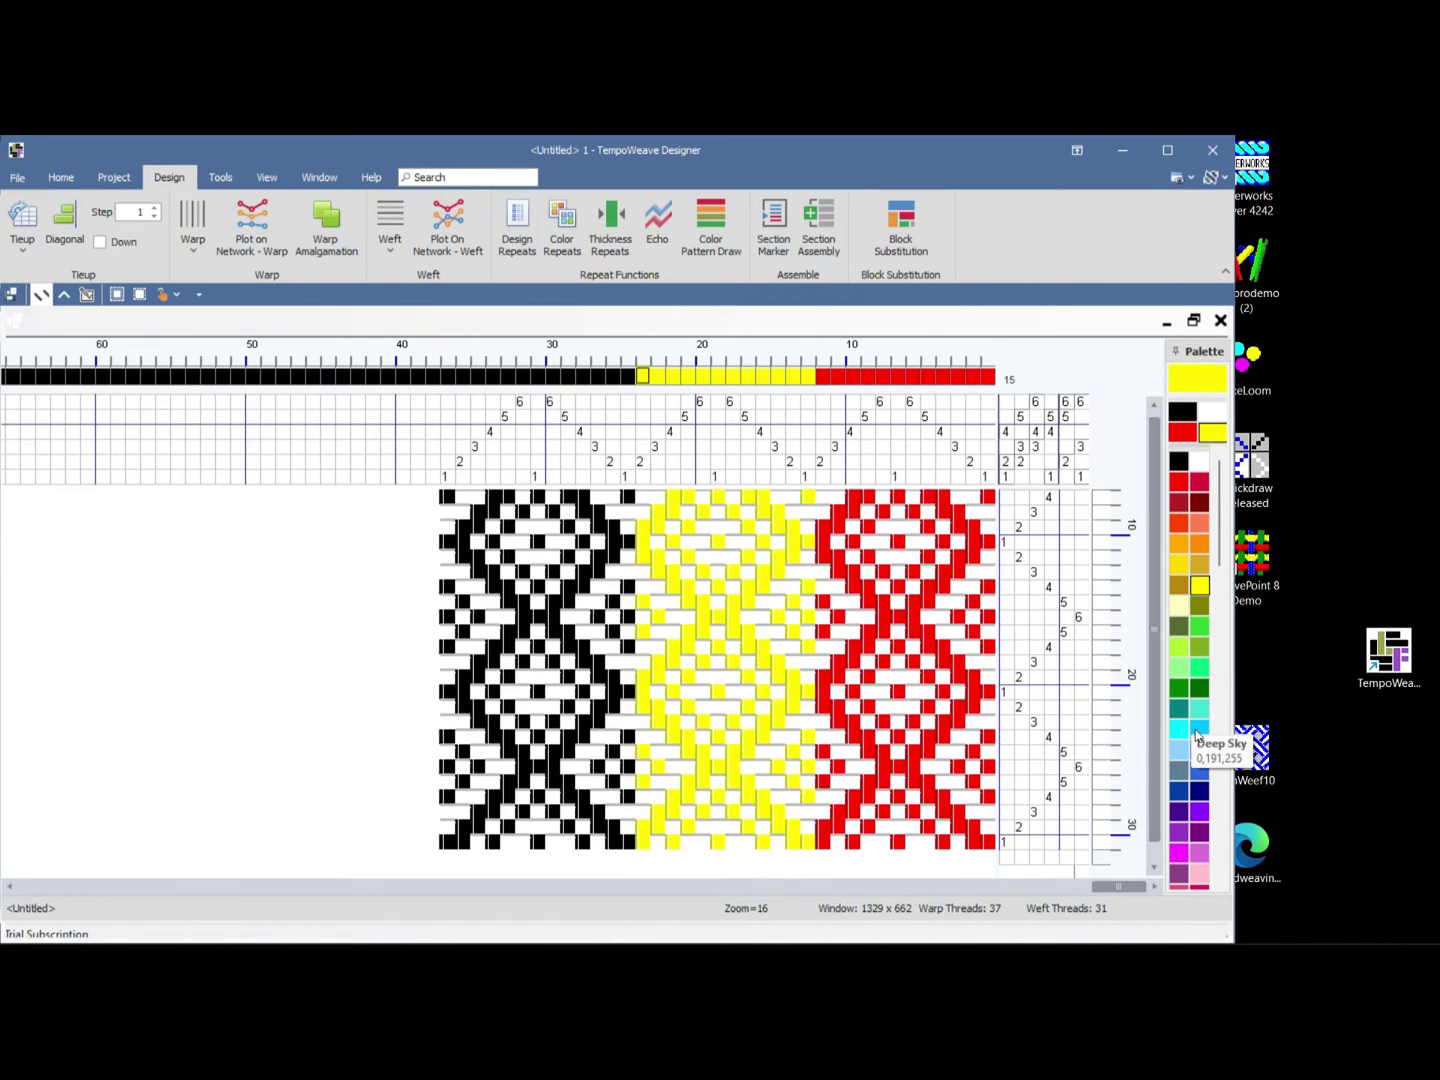
left_click(1199, 795)
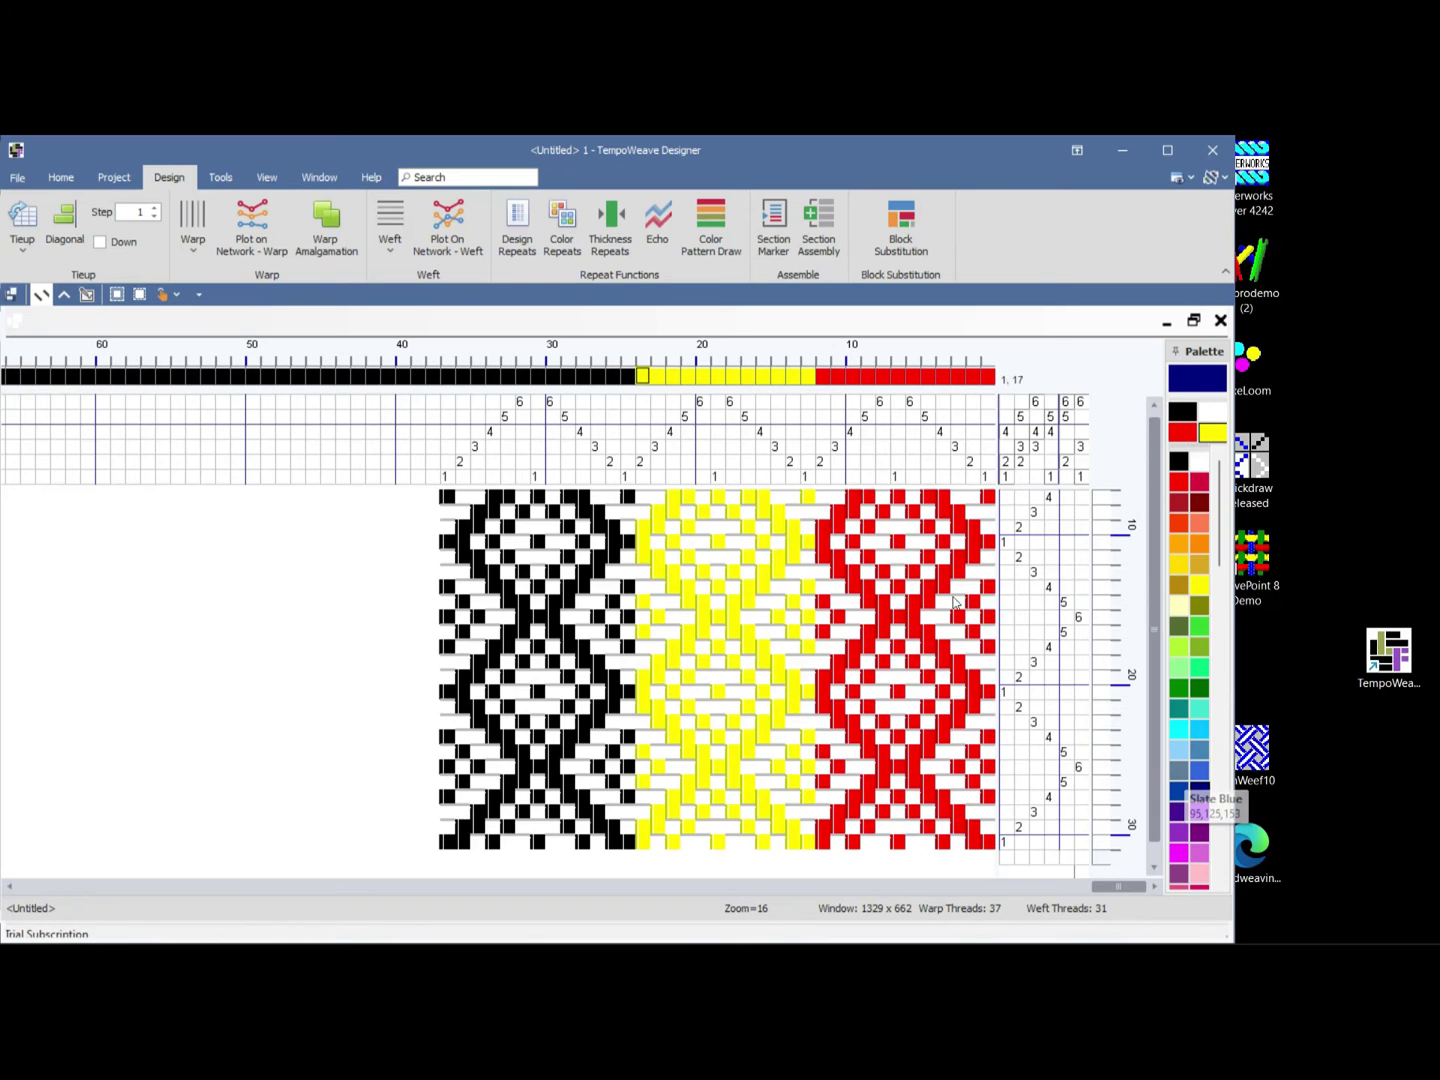
left_click_drag(628, 375, 442, 375)
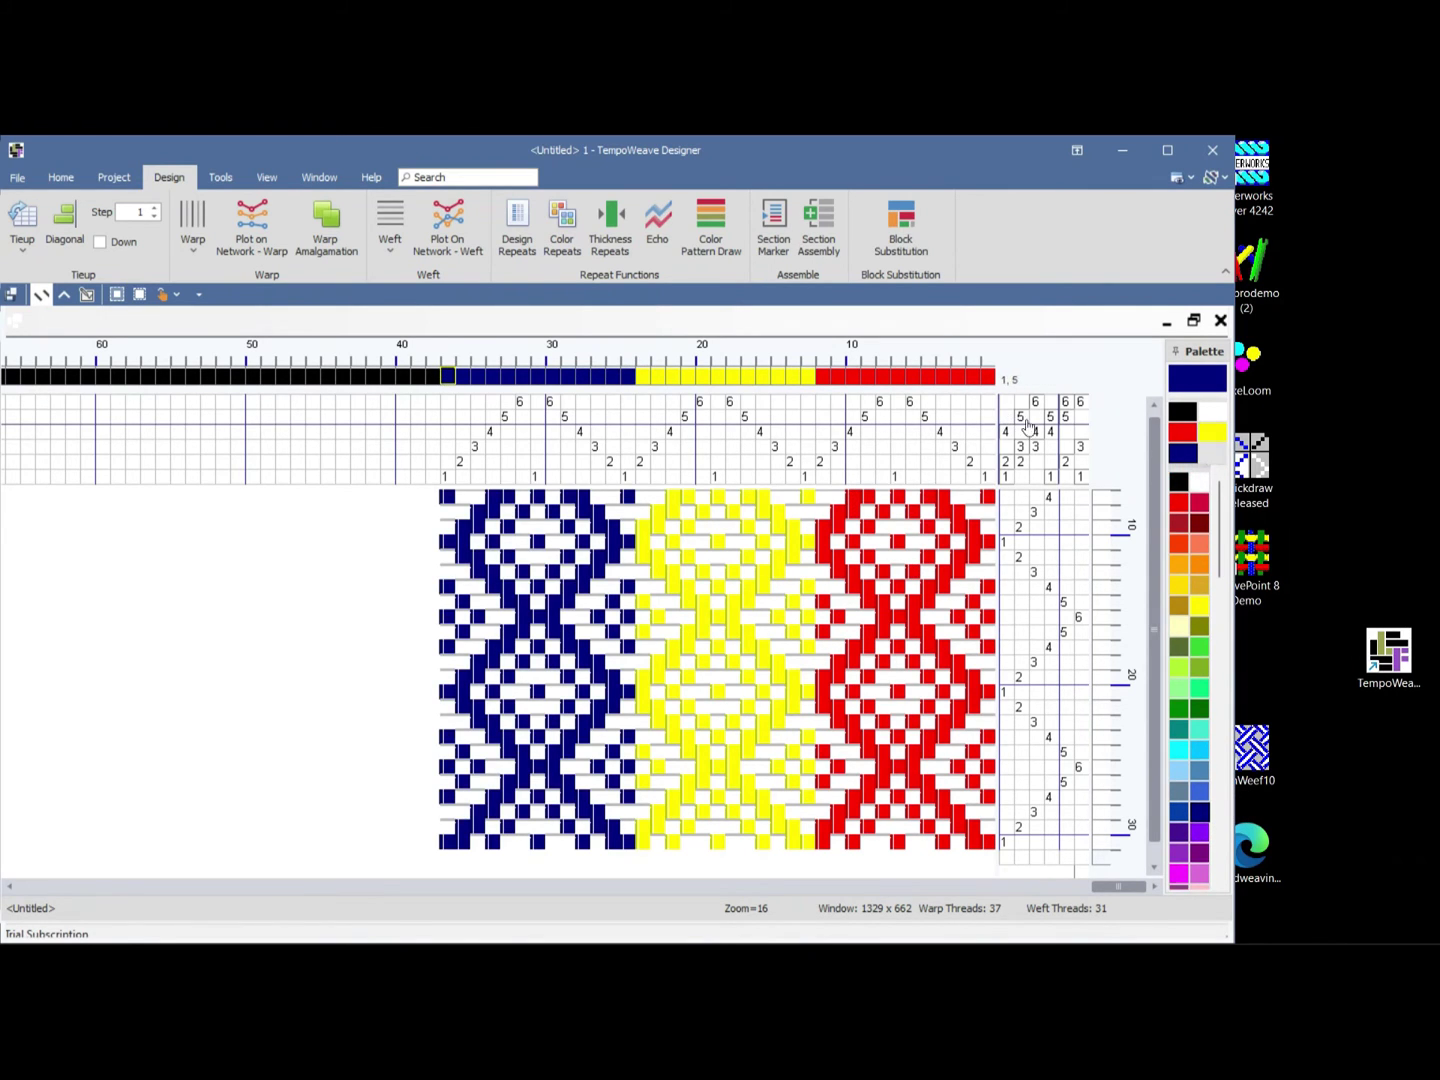
- Paint the draft's first 15 weft picks with the Orange - Dark palette color
left_click(1200, 565)
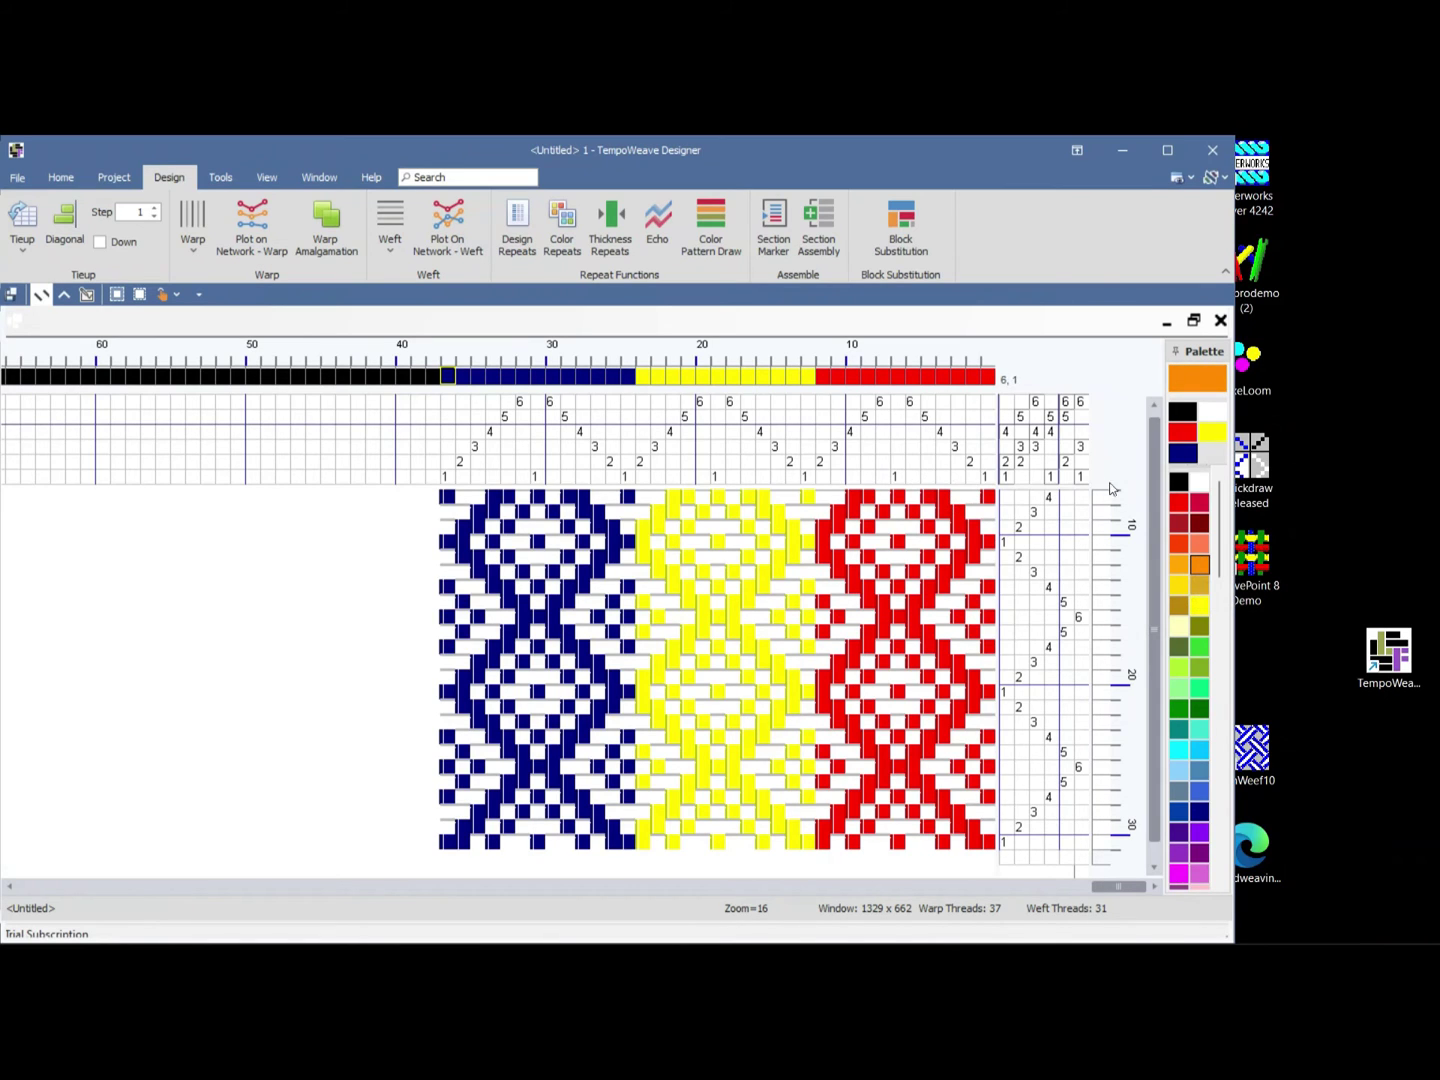
left_click_drag(1104, 497, 1108, 626)
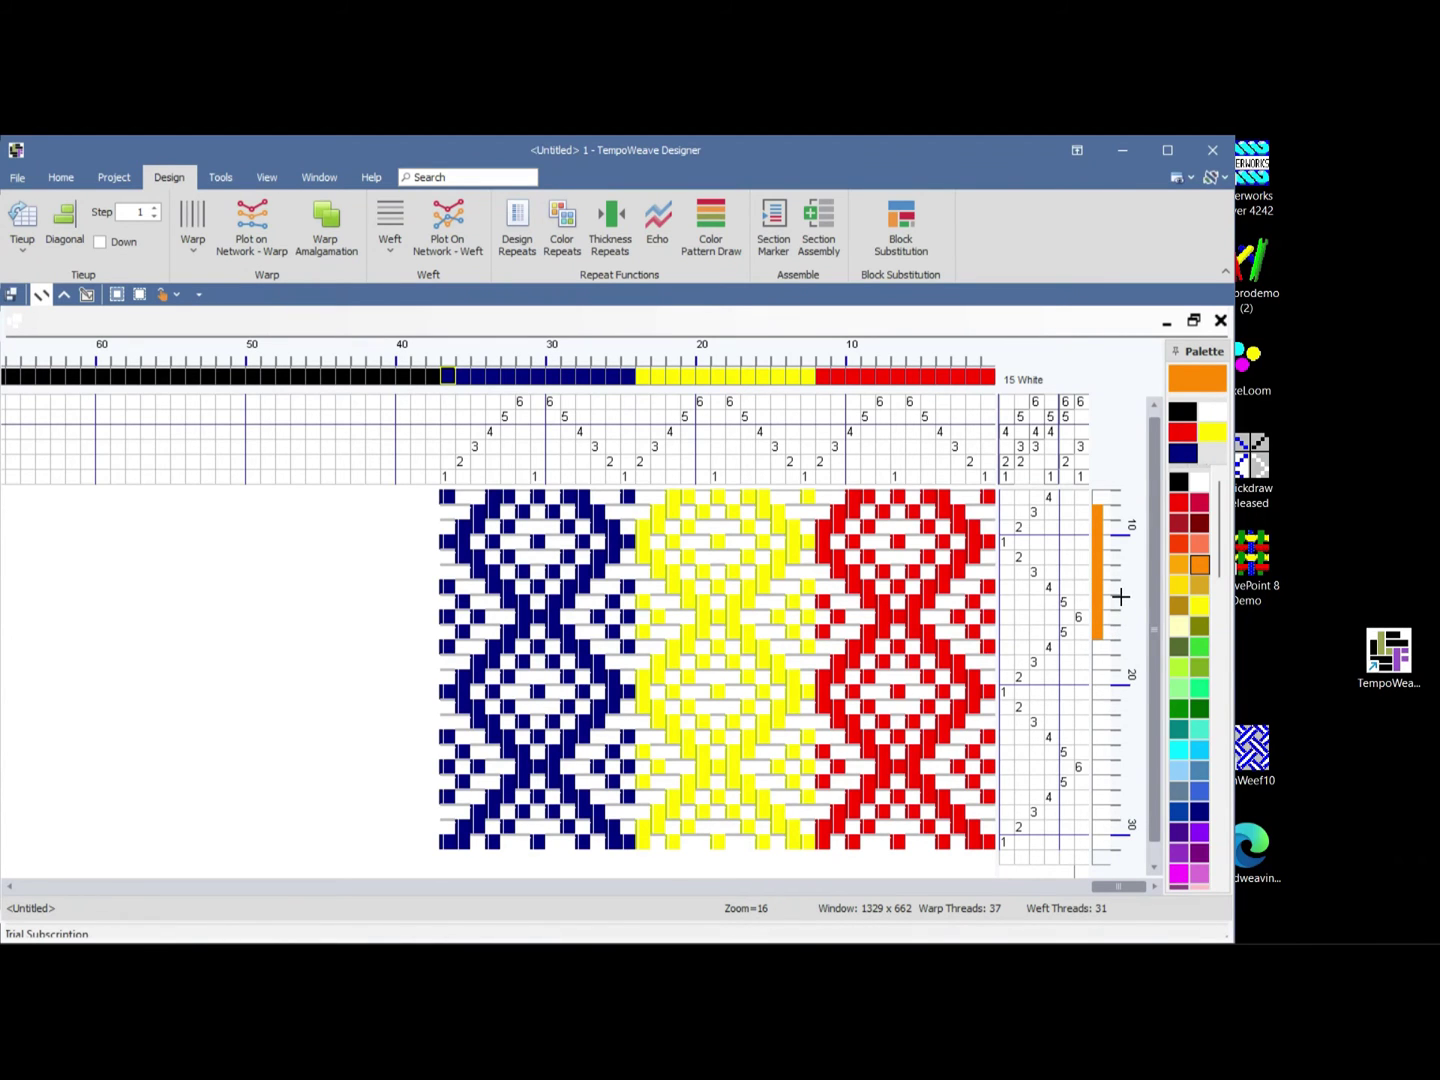
scroll(1155, 435, "up", 2)
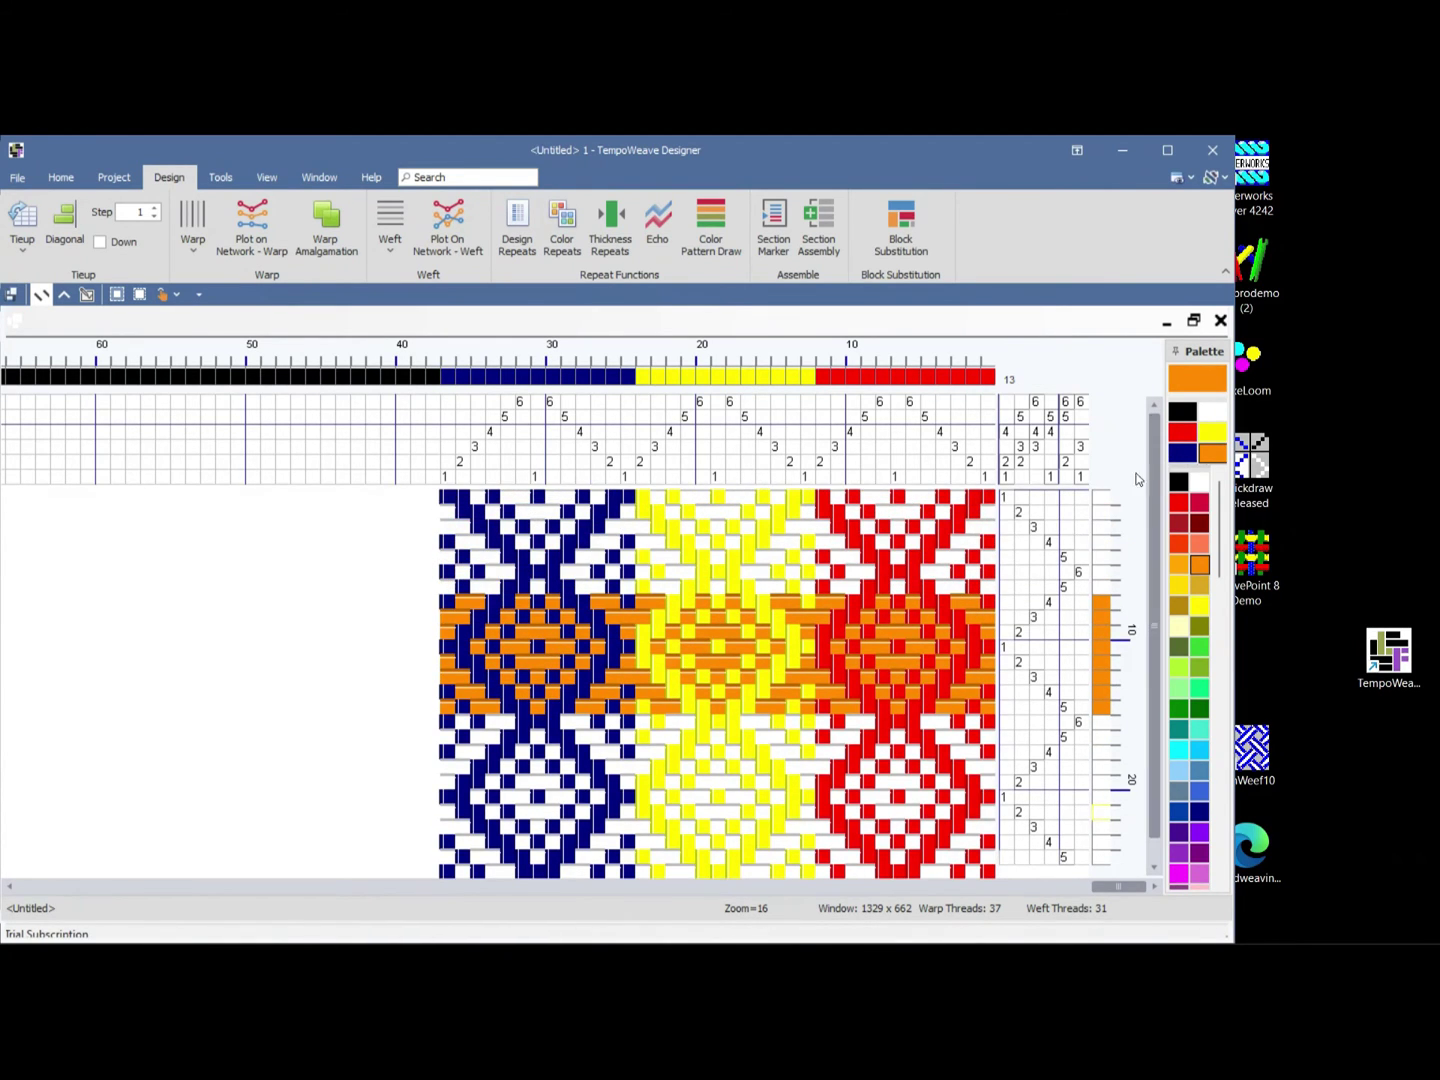
left_click_drag(1098, 505, 1102, 626)
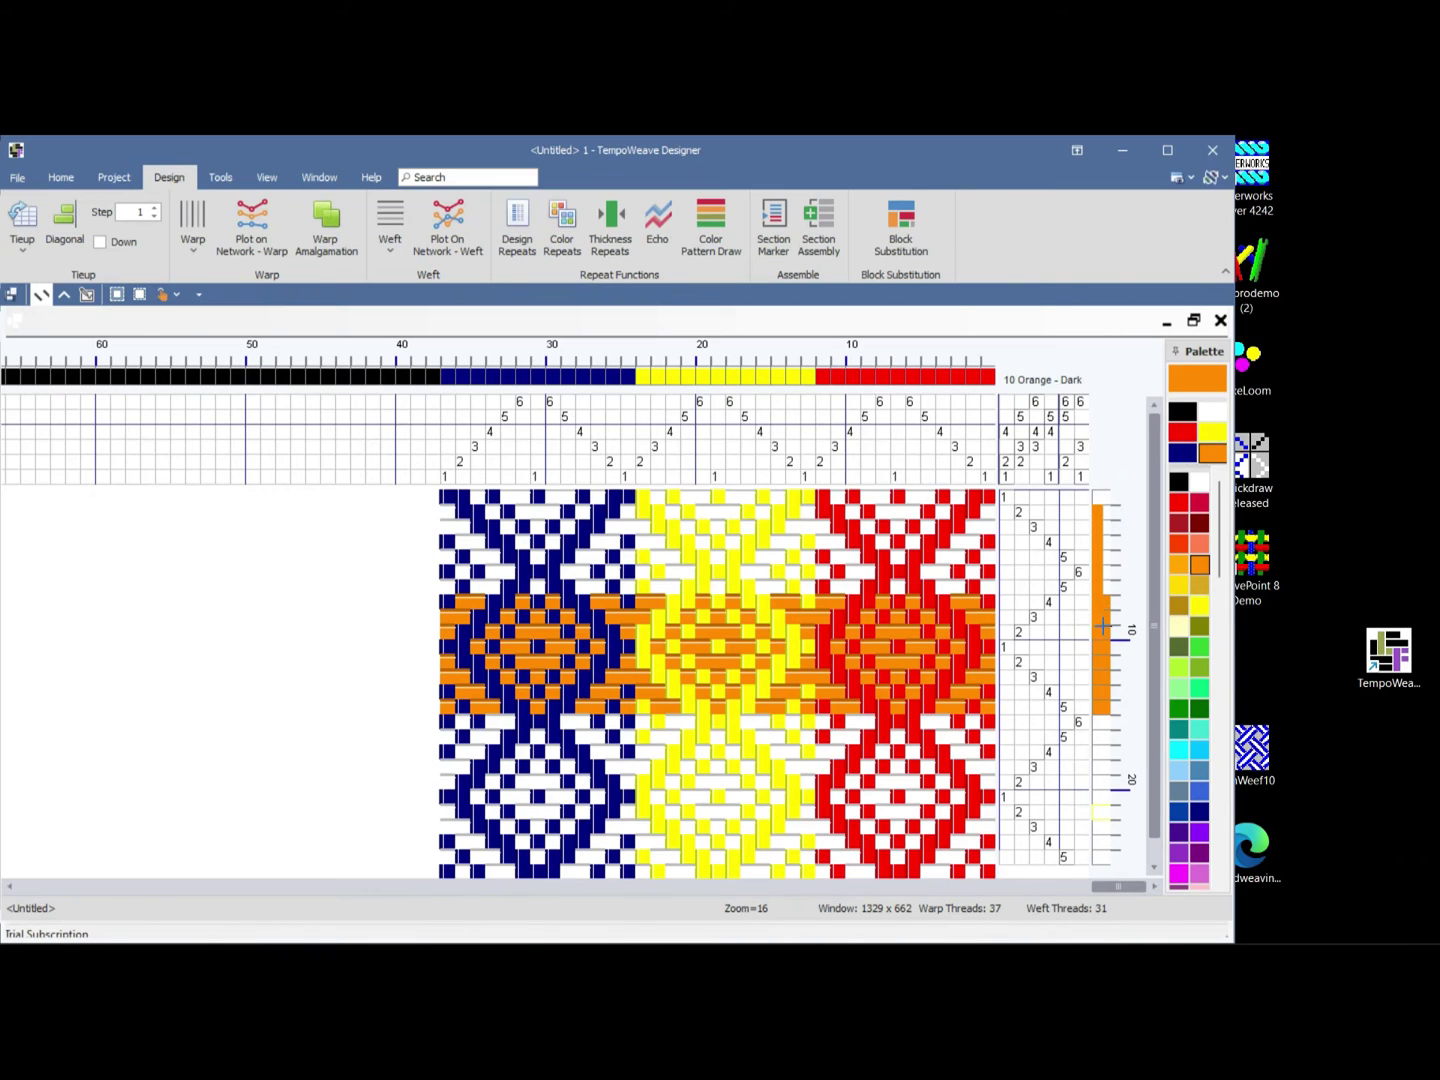
- Paint weft picks 11–20 of the draft with bright green
left_click(1200, 690)
left_click_drag(1101, 648, 1103, 788)
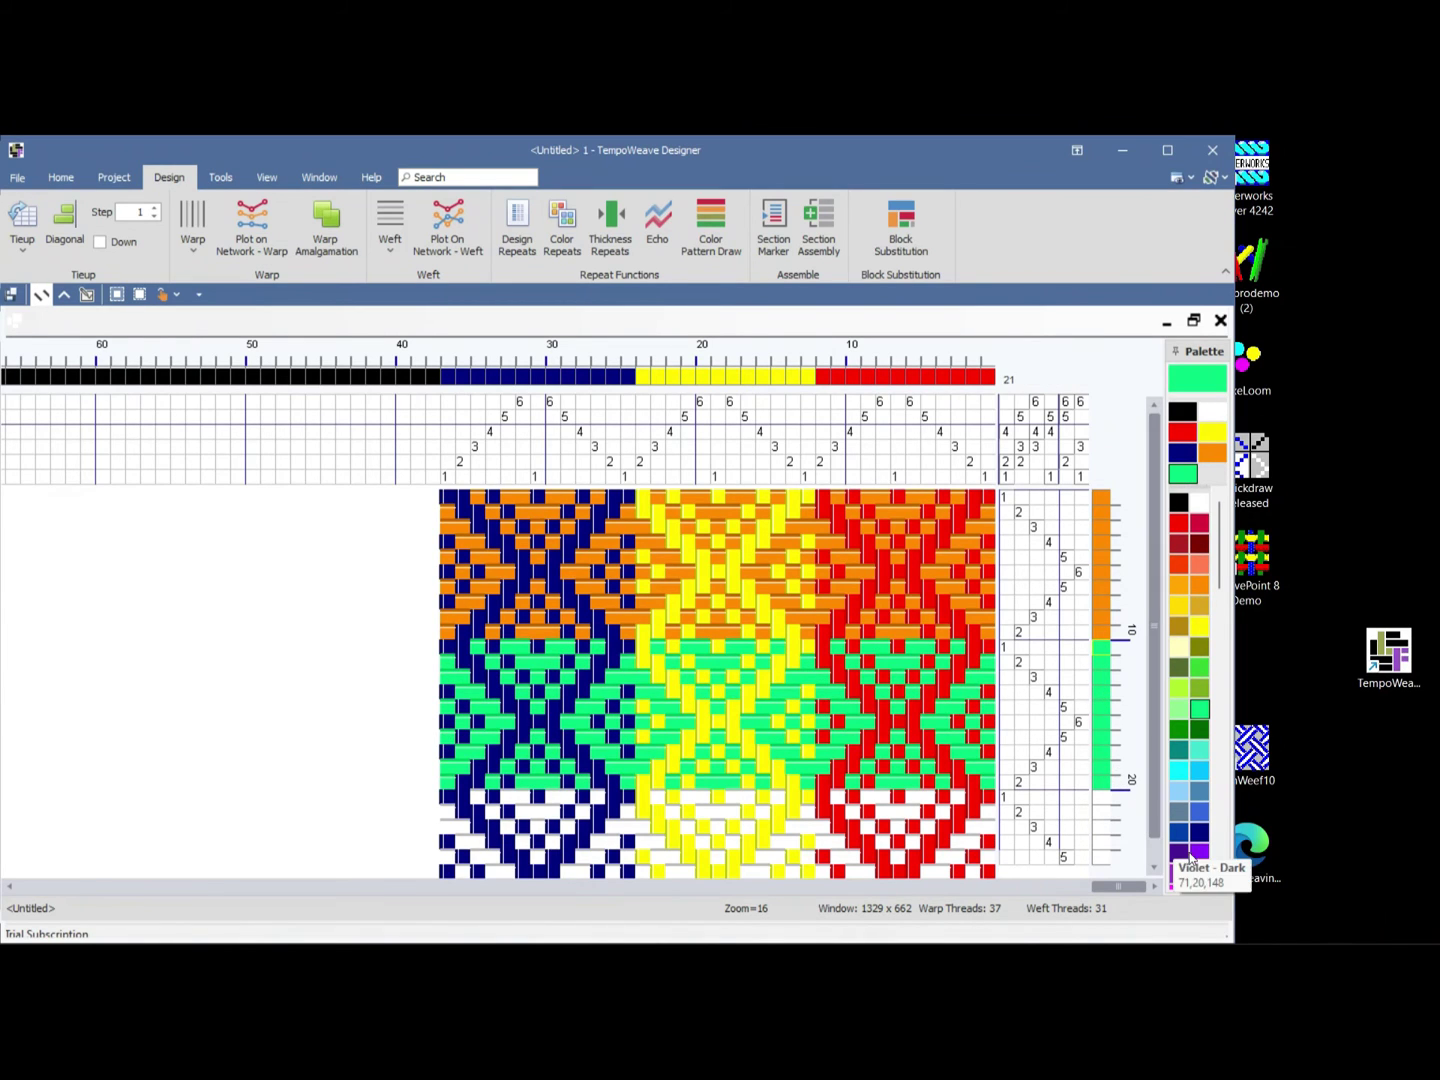
- Paint weft picks 21–31 of the draft with magenta
left_click(1221, 605)
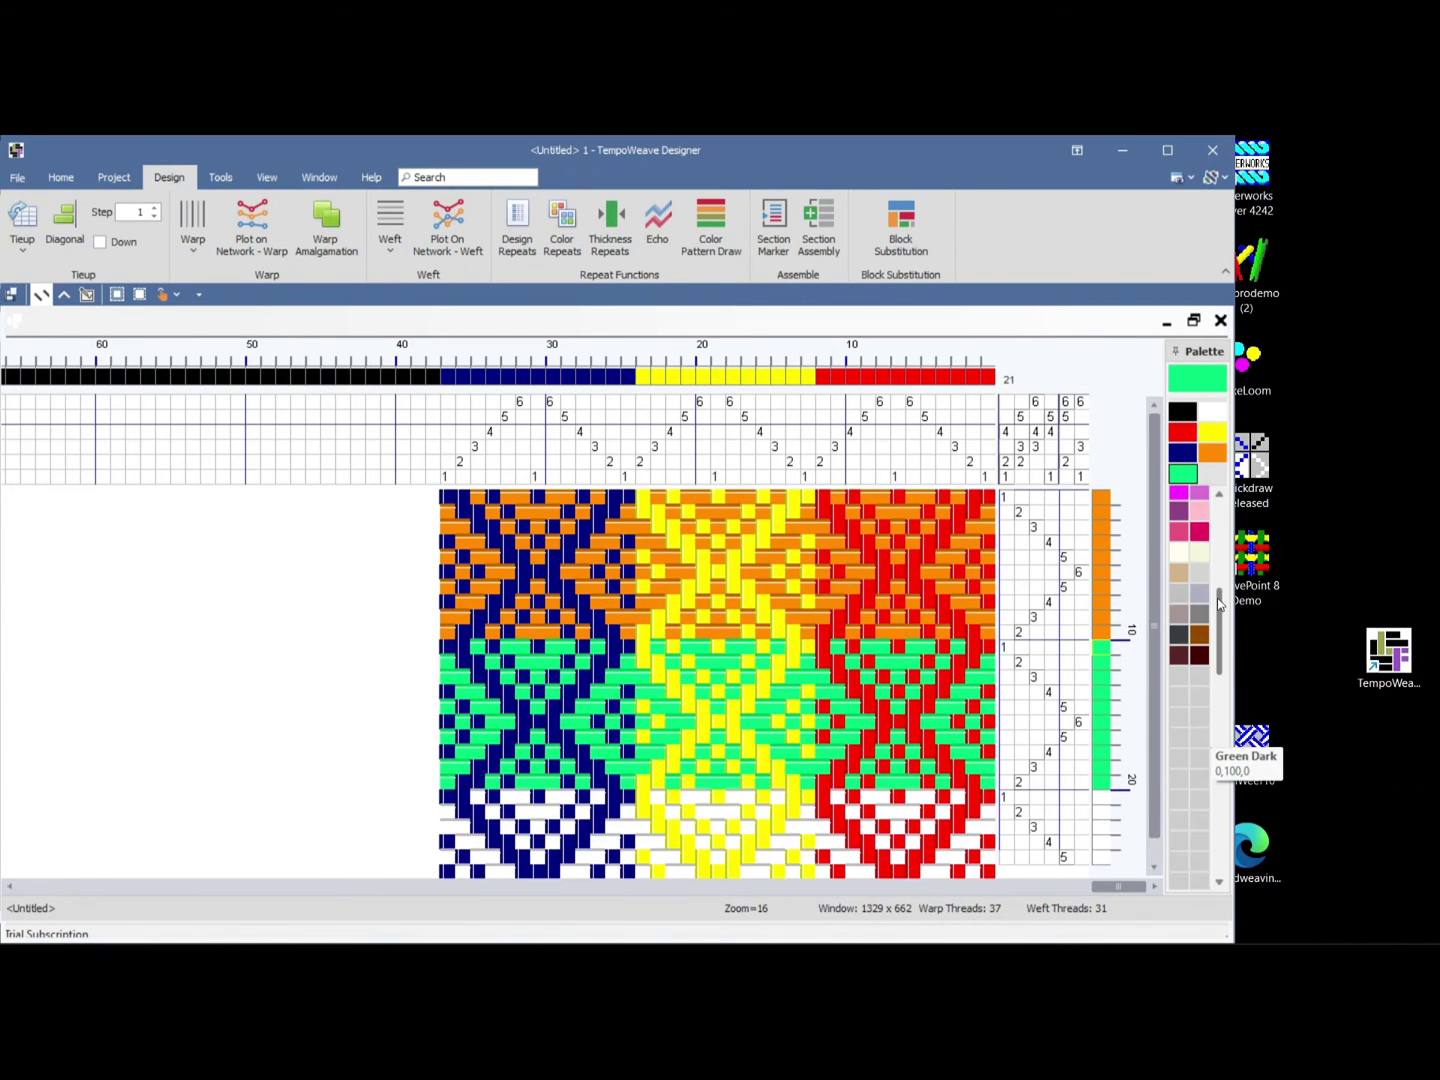
left_click(1178, 496)
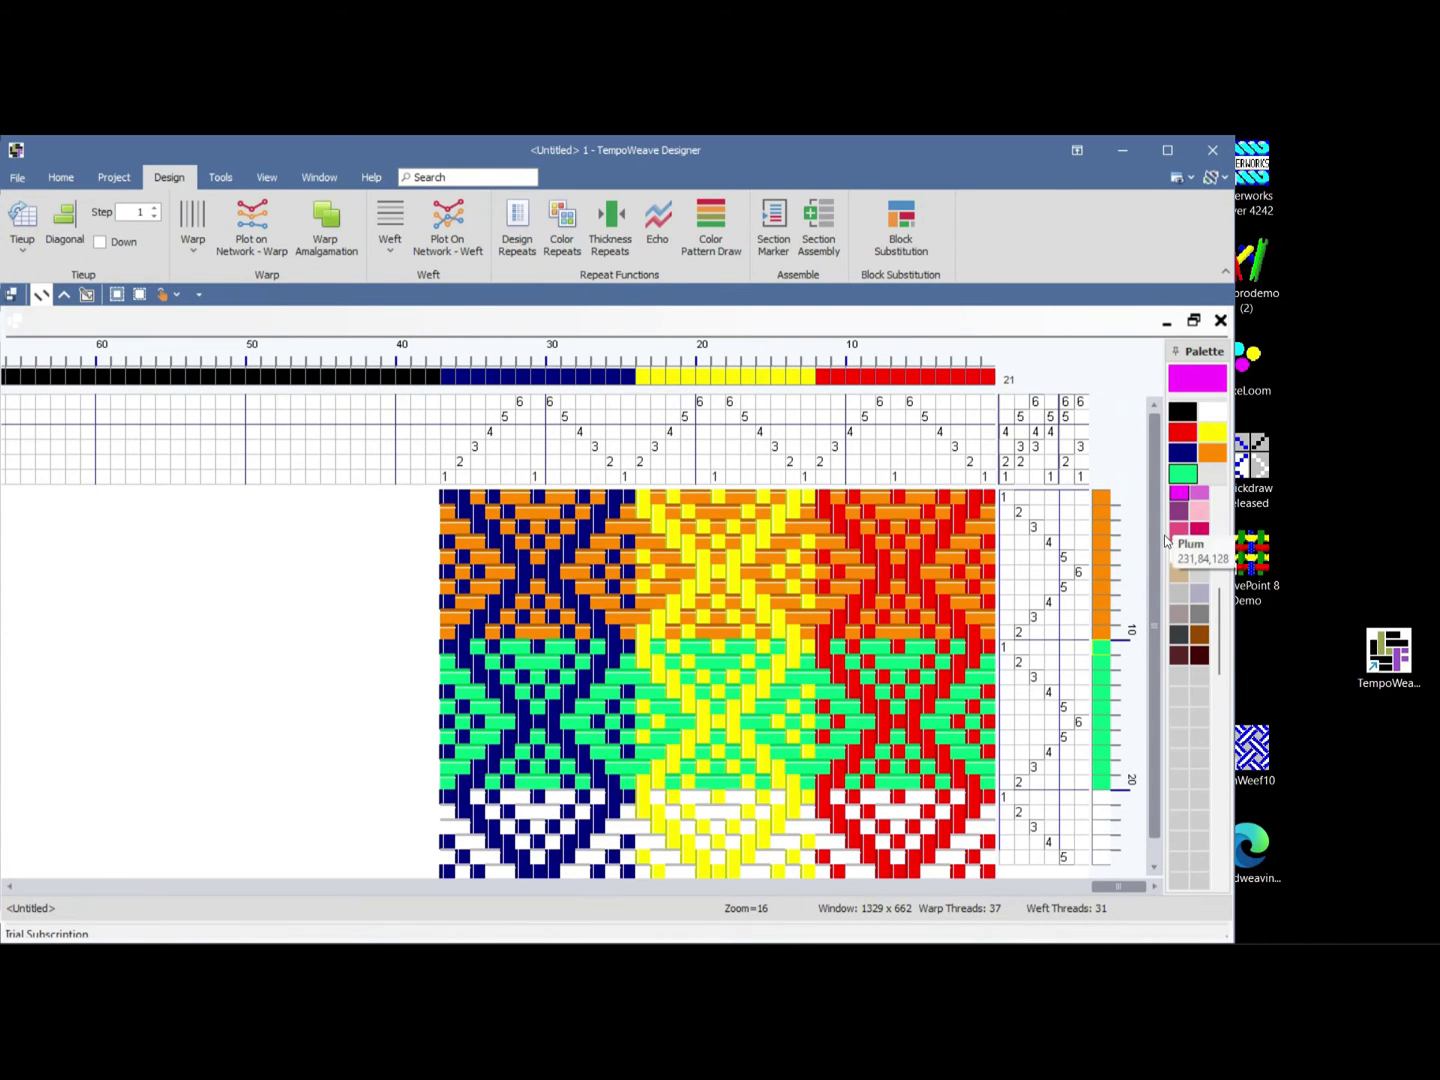
scroll(1147, 785, "down", 3)
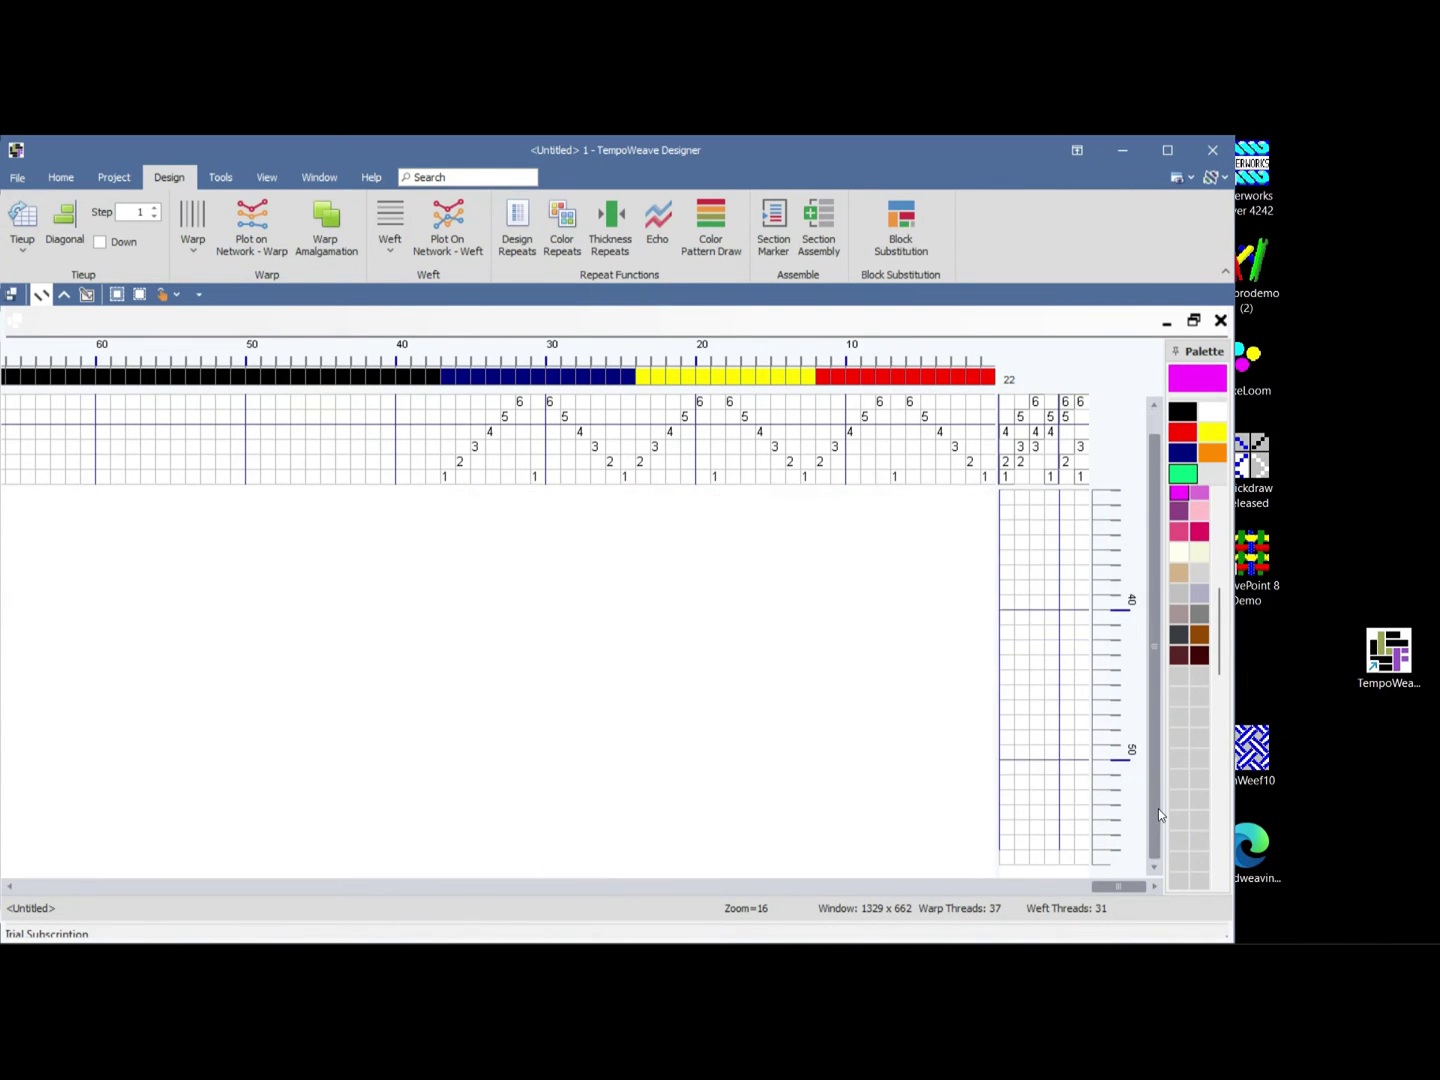
left_click_drag(1102, 655, 1122, 789)
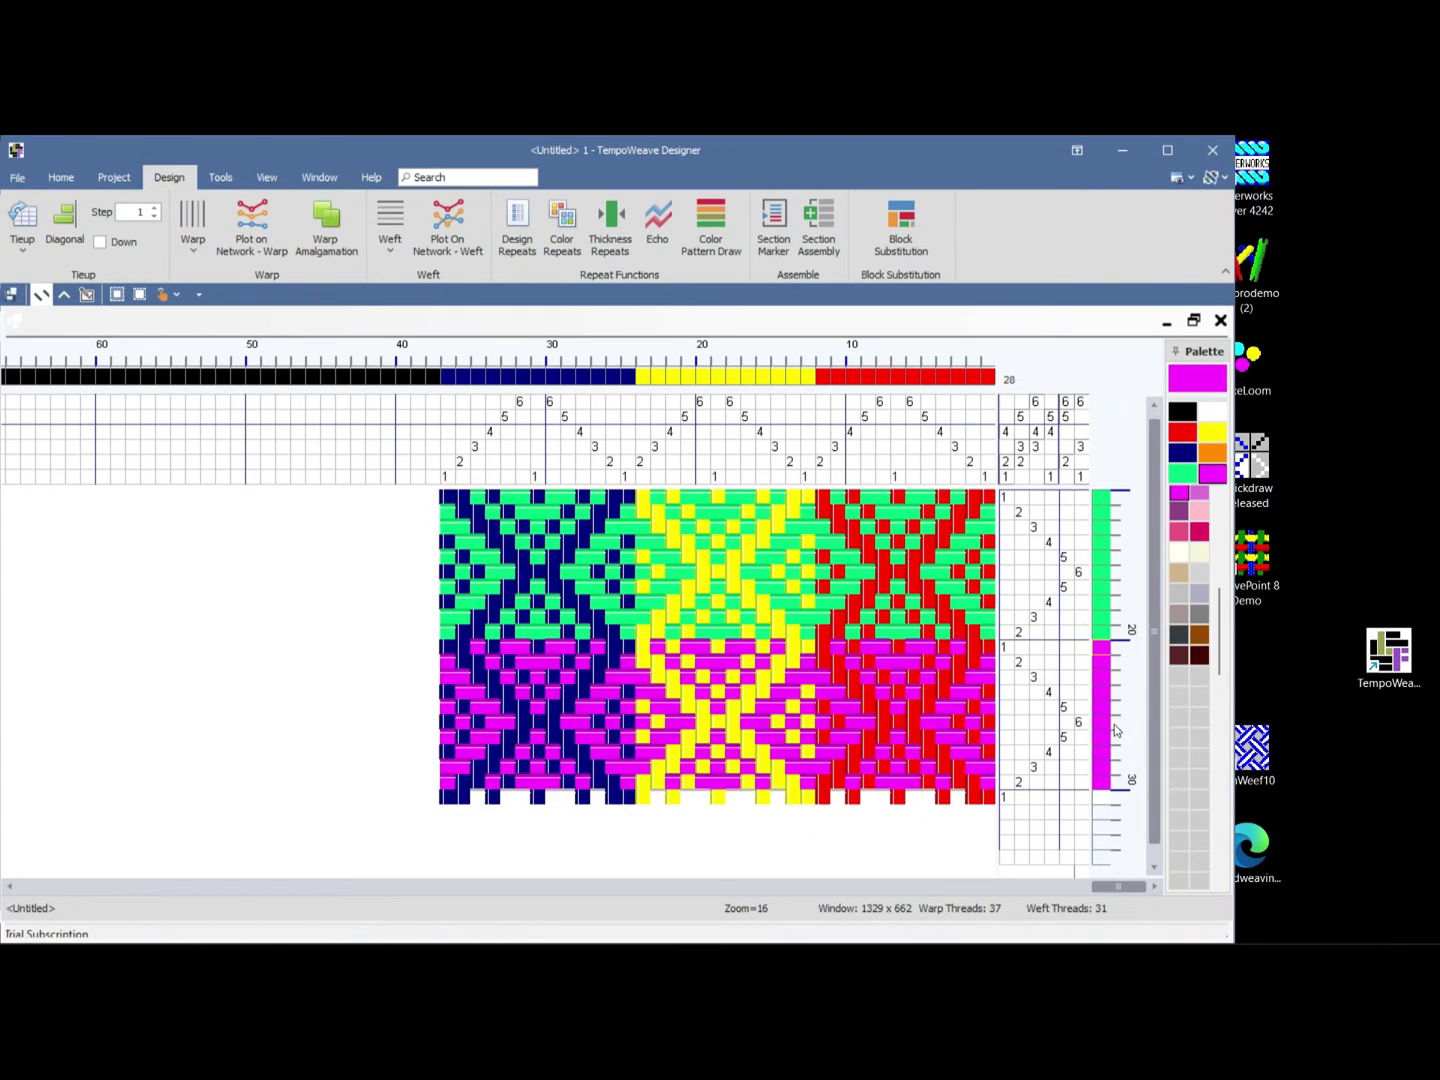
left_click(1102, 797)
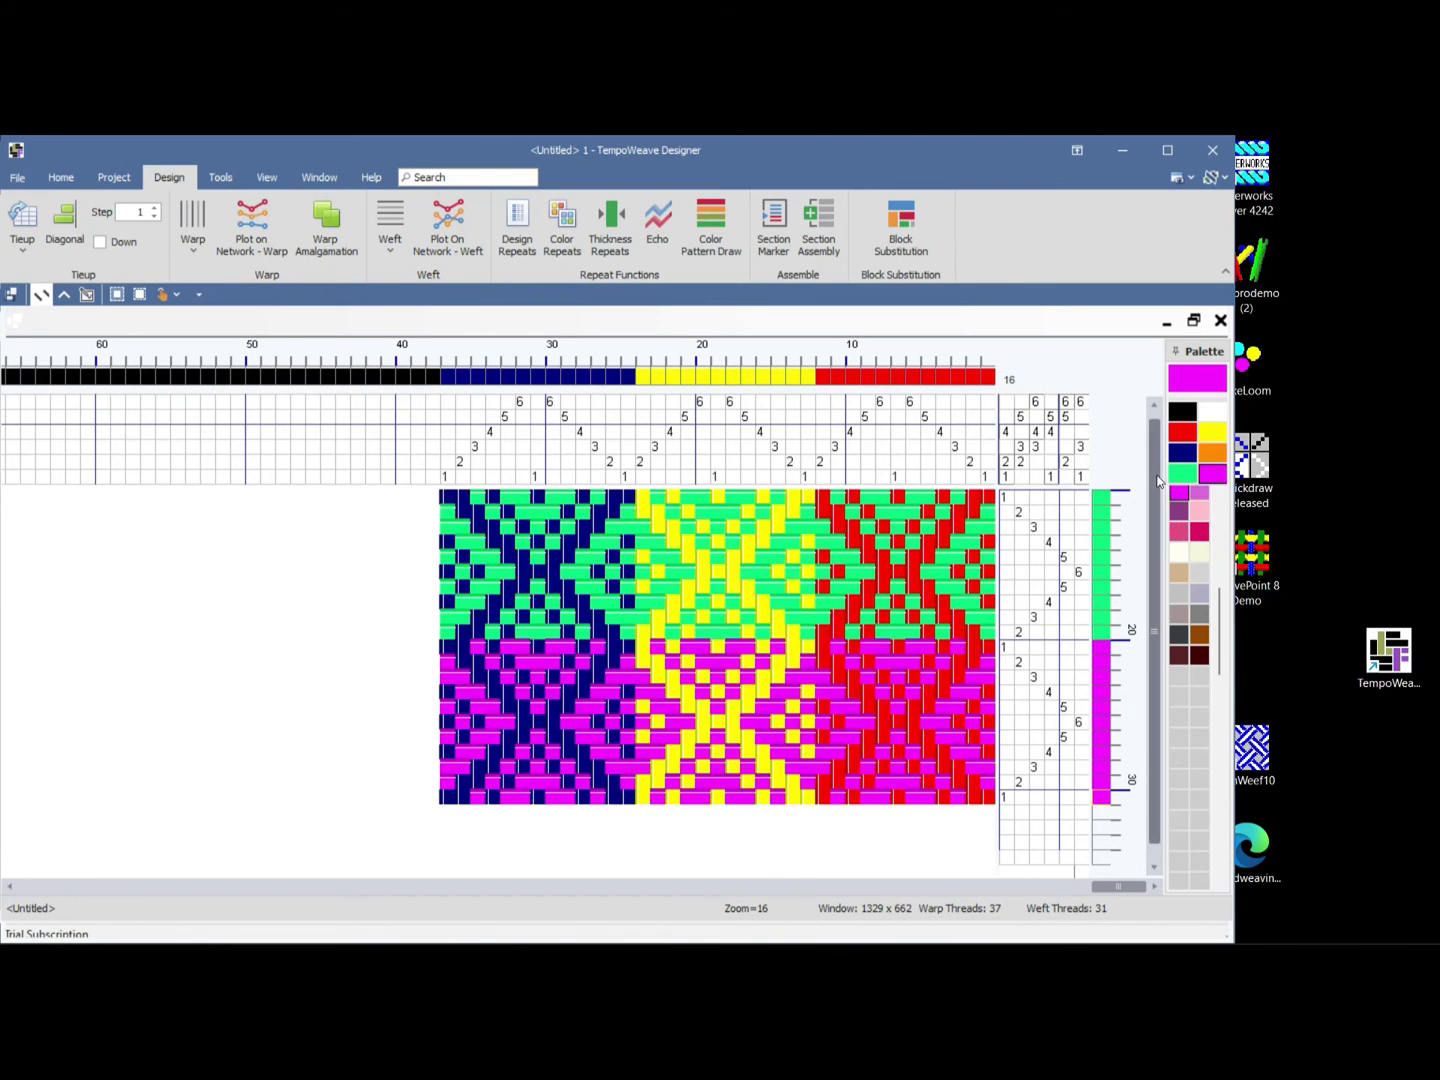
scroll(1159, 481, "up", 3)
scroll(922, 492, "left", 5)
scroll(922, 492, "right", 5)
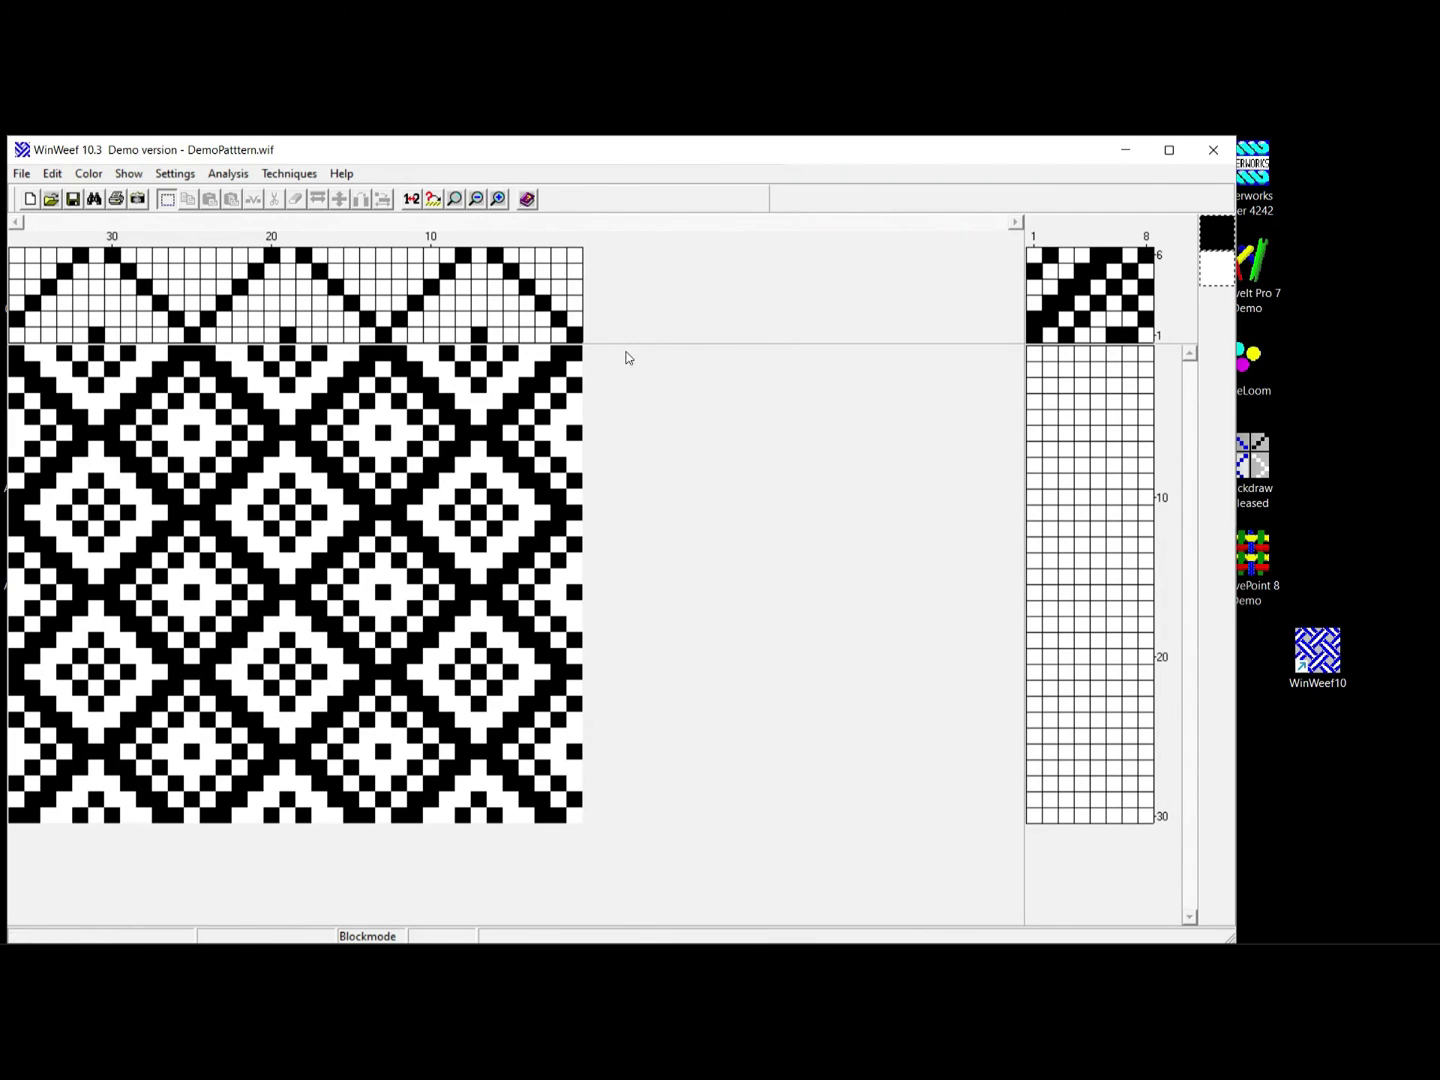
- Switch to WinWeef 10.3, add red to the palette and color the threading block of warp ends 1–12 with it
left_click_drag(580, 290, 395, 273)
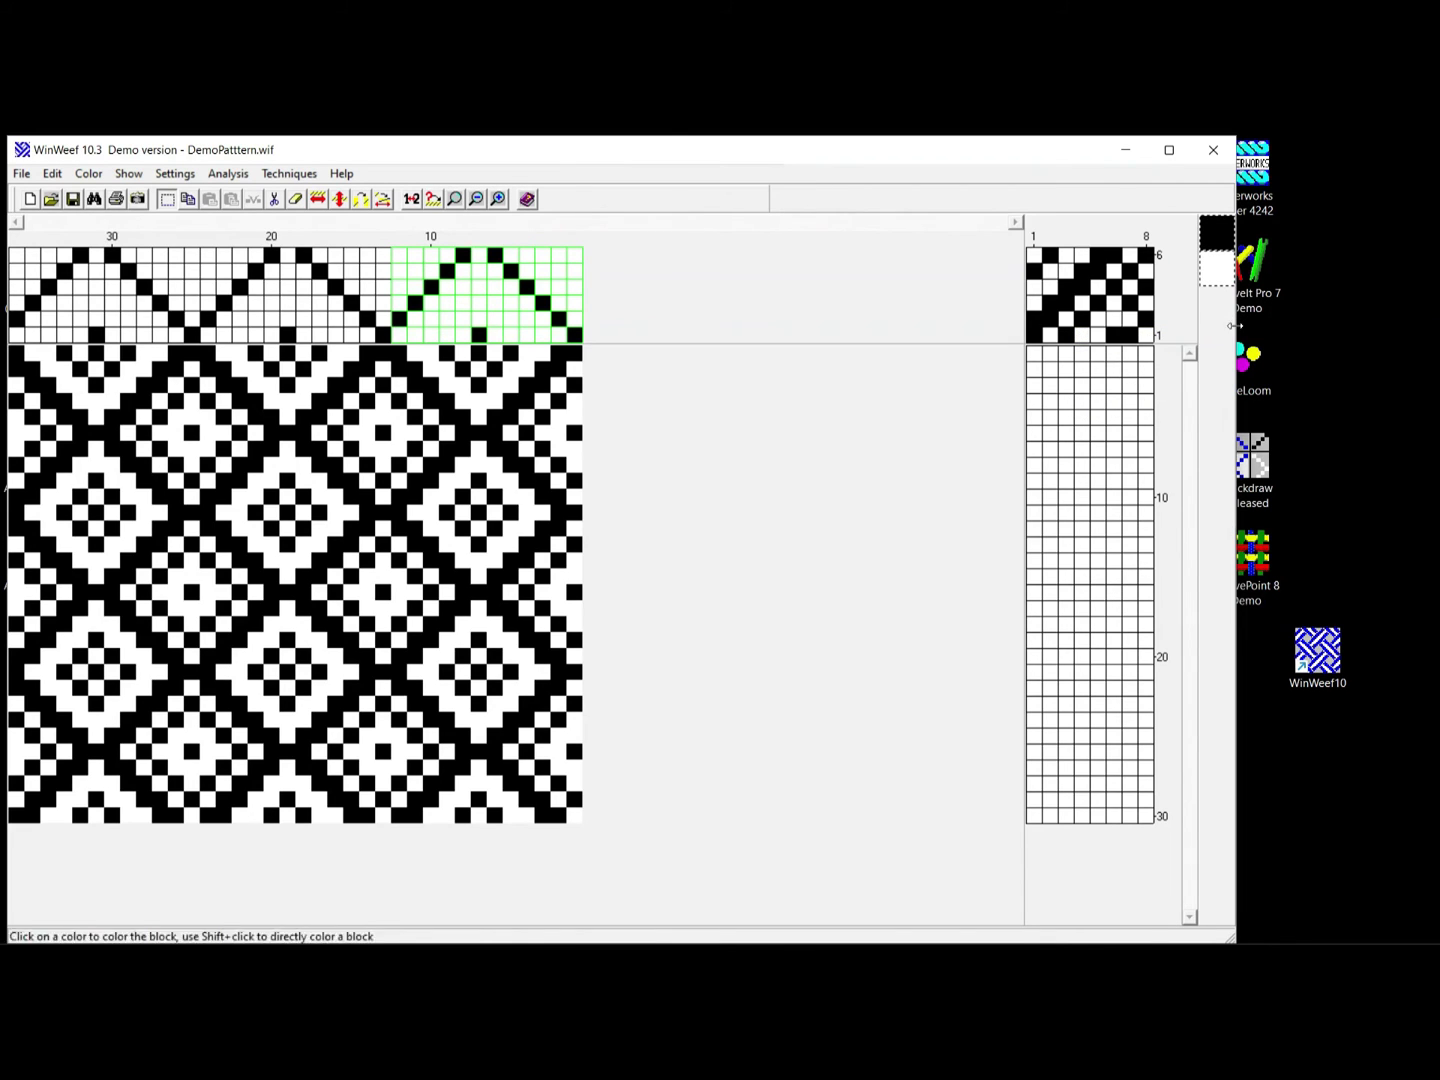
right_click(1220, 318)
left_click(1229, 327)
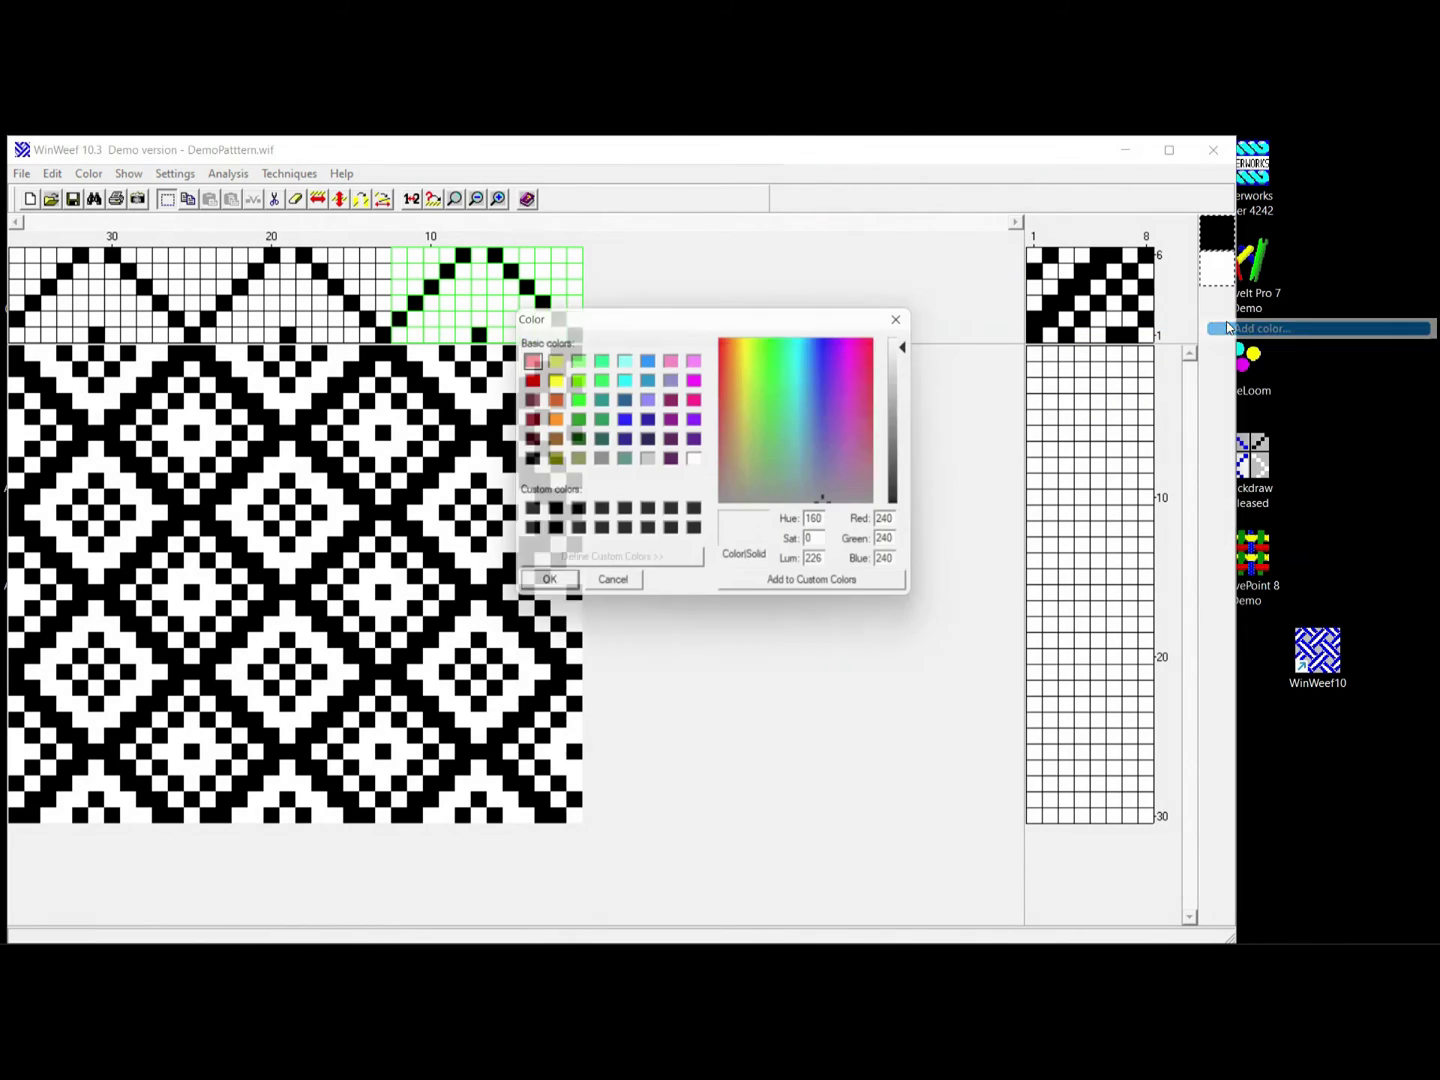
left_click(527, 380)
left_click(545, 591)
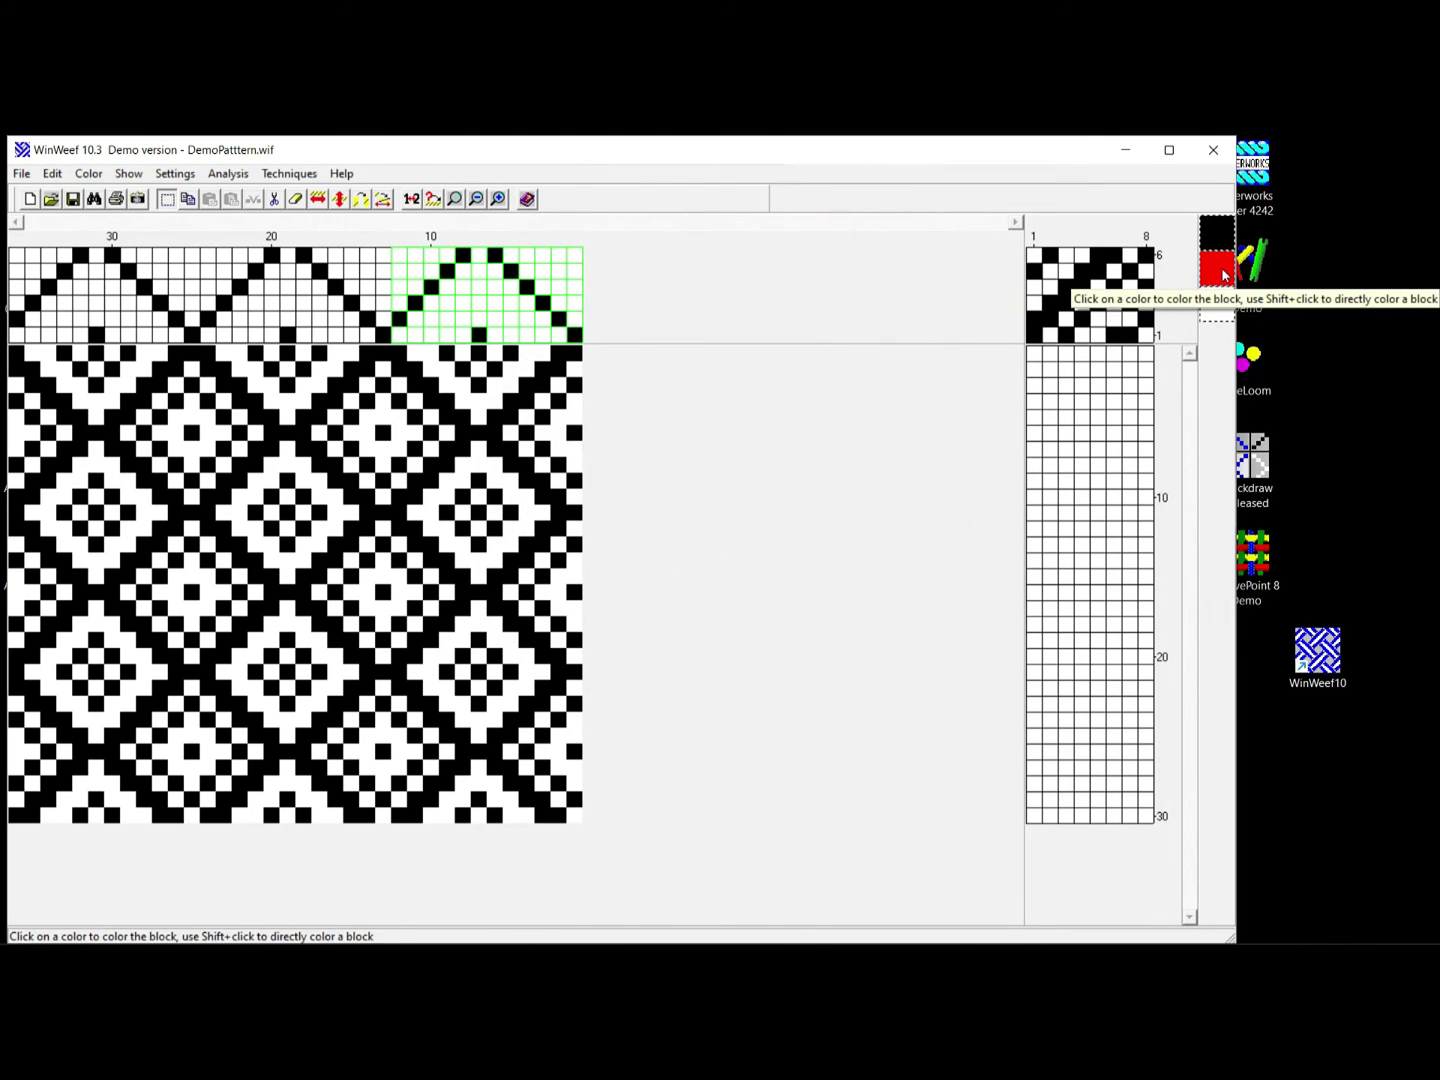
left_click(1222, 272)
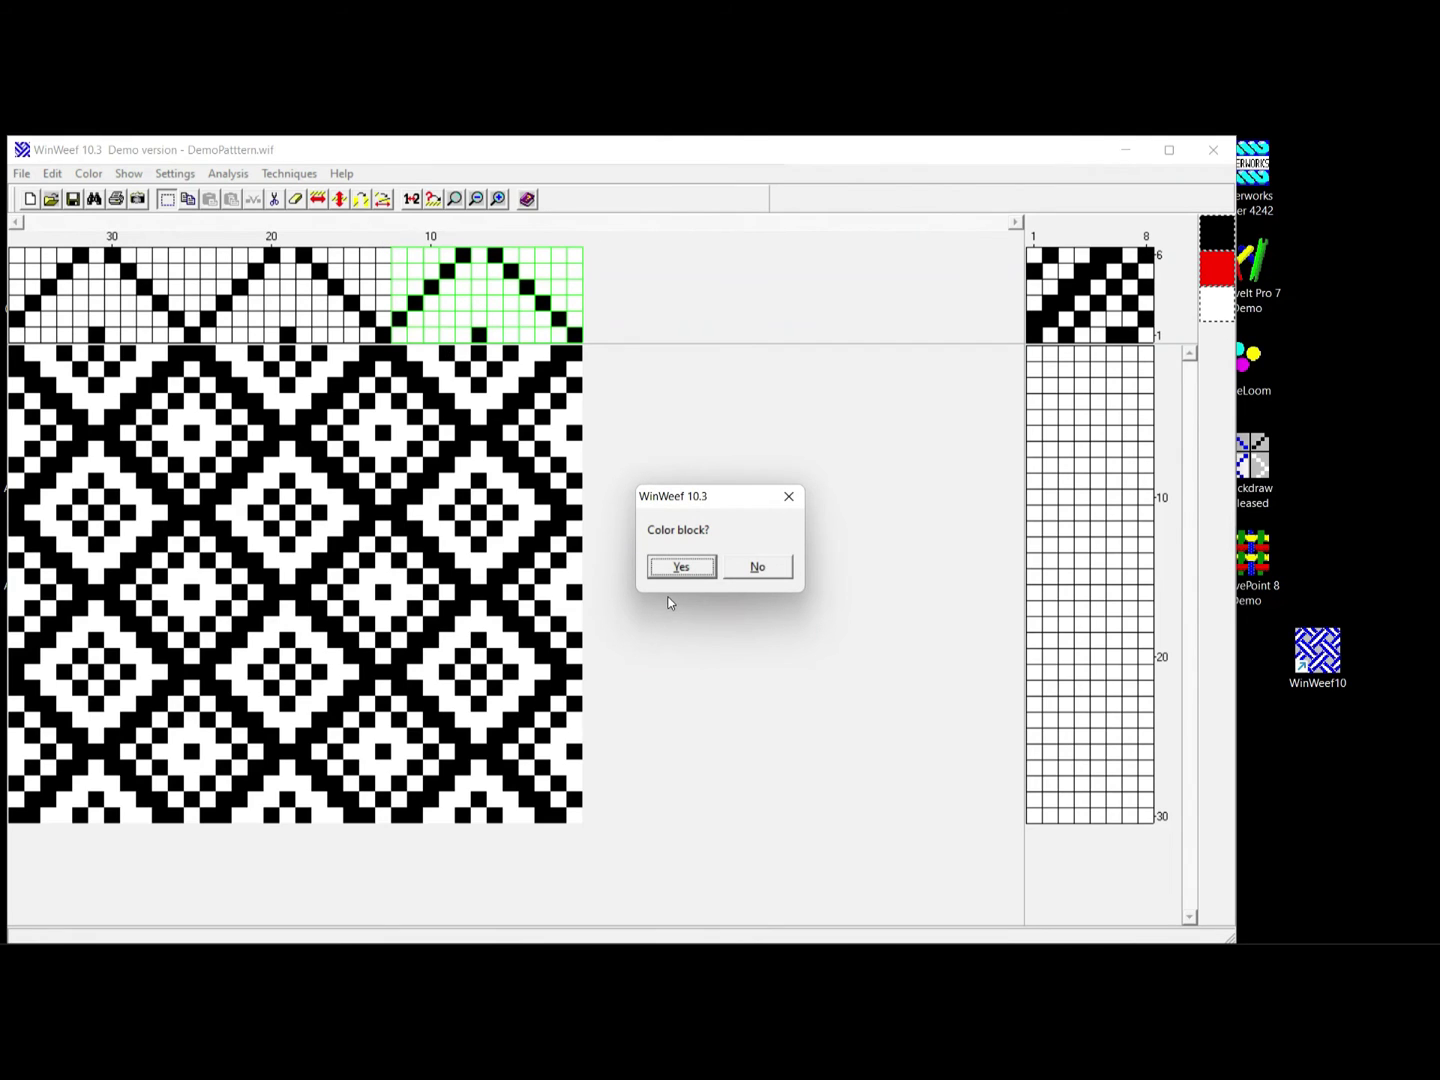
left_click(700, 568)
- Add yellow to the palette and color the threading block of warp ends 13–24 with it
left_click_drag(385, 300, 205, 291)
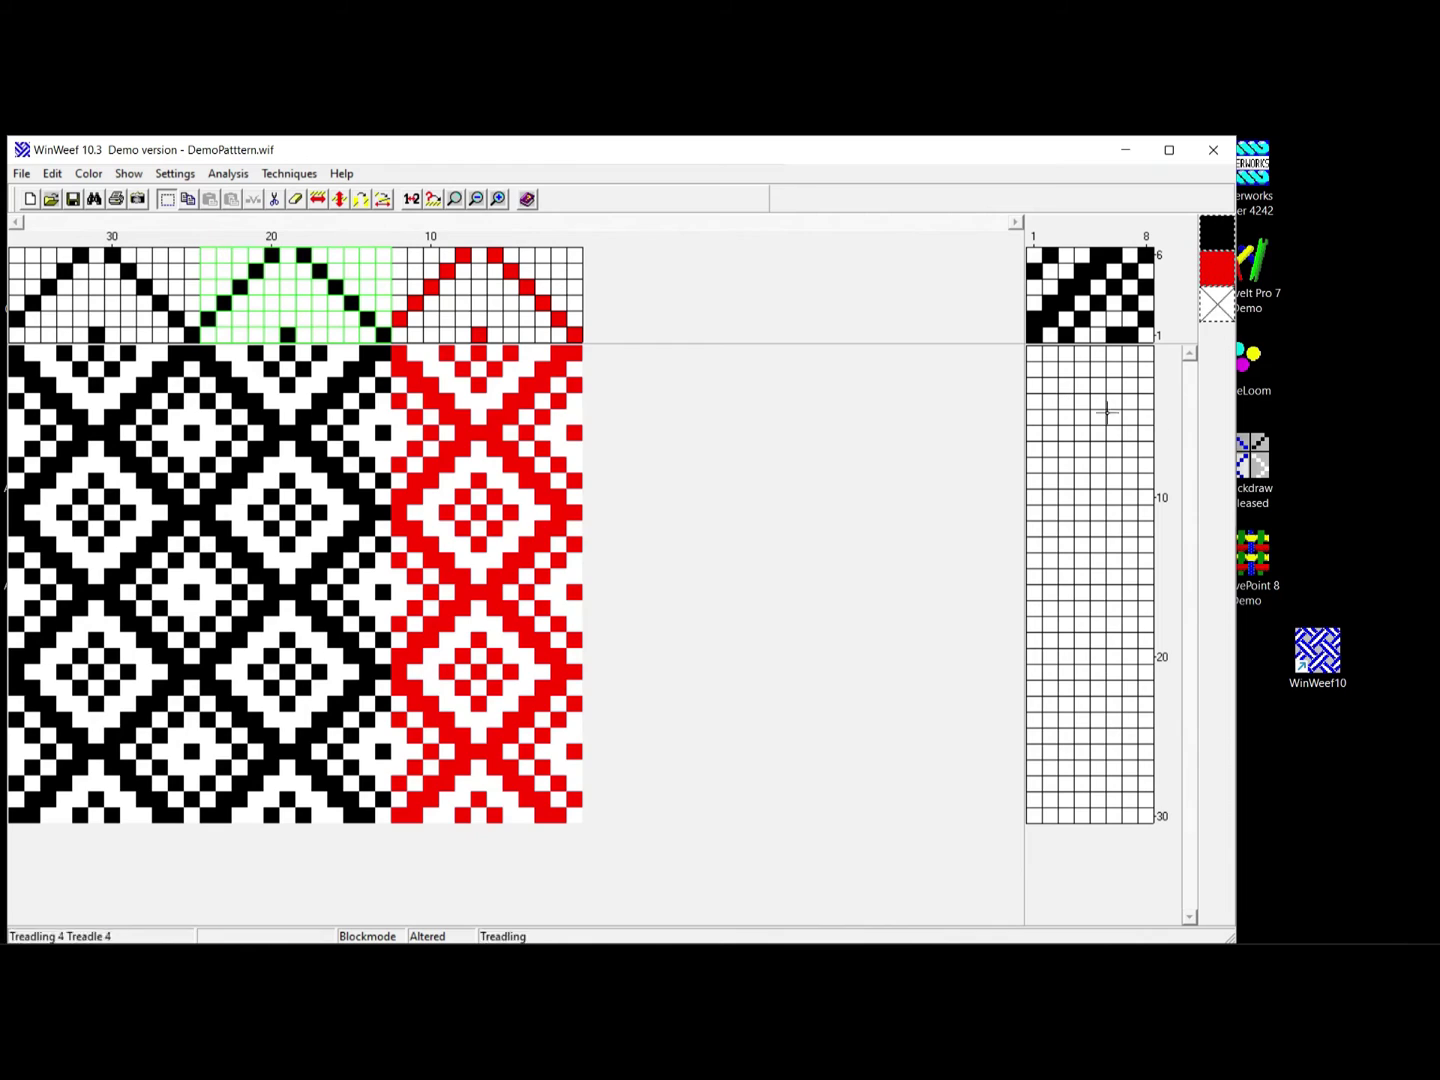
right_click(1210, 338)
left_click(1240, 352)
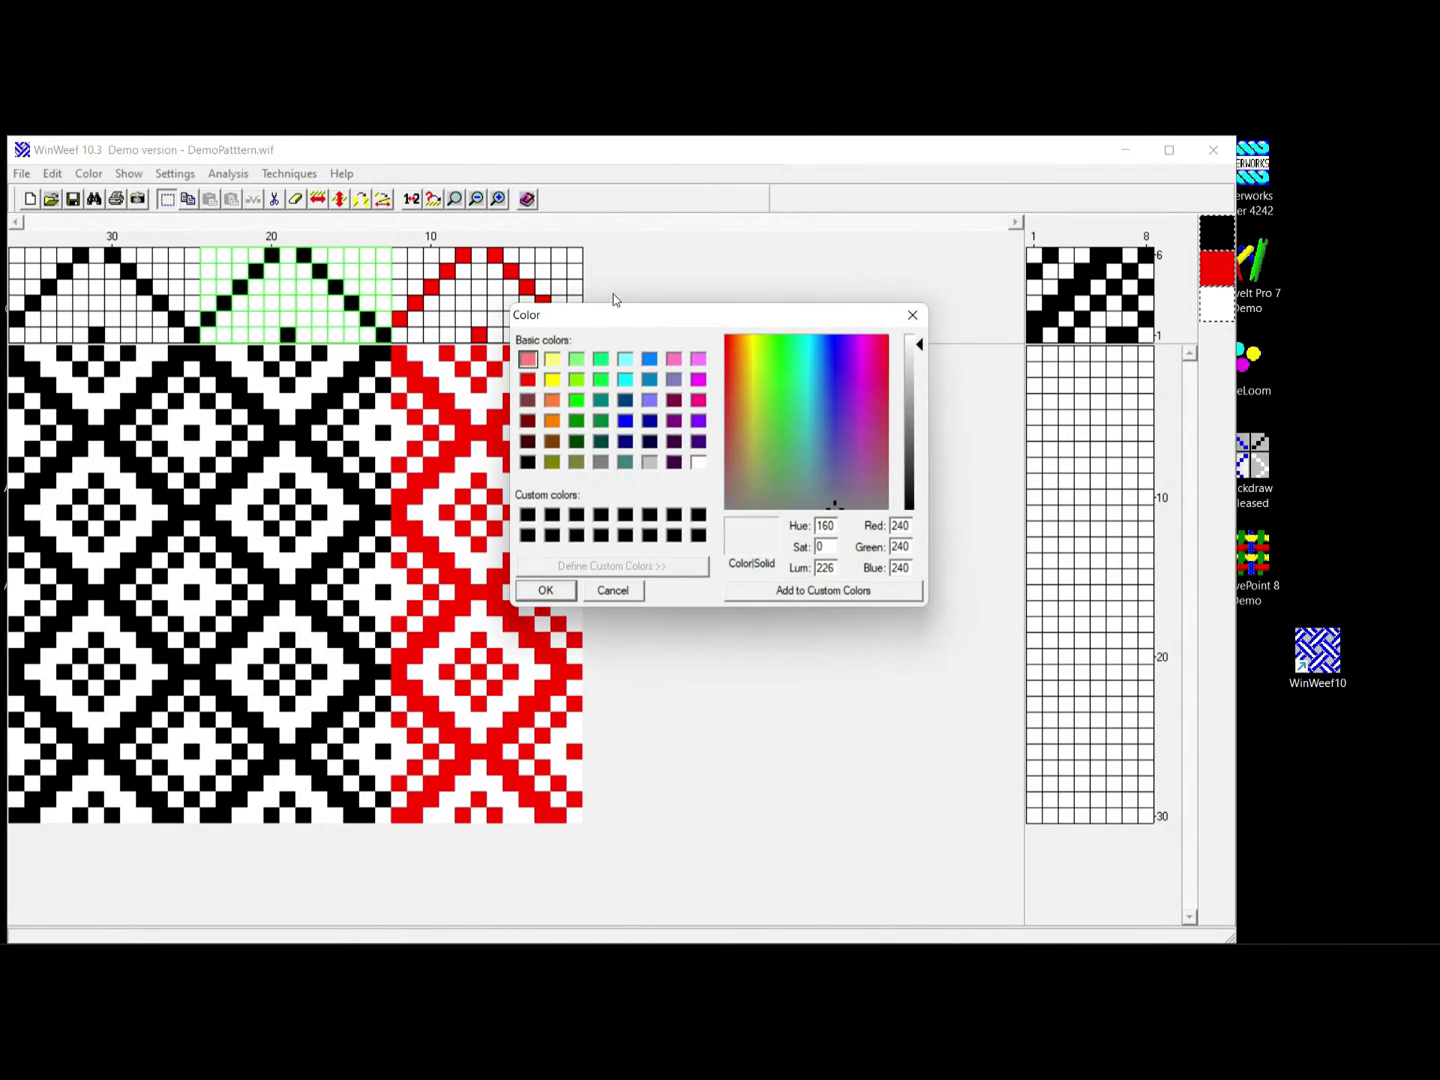
left_click(552, 380)
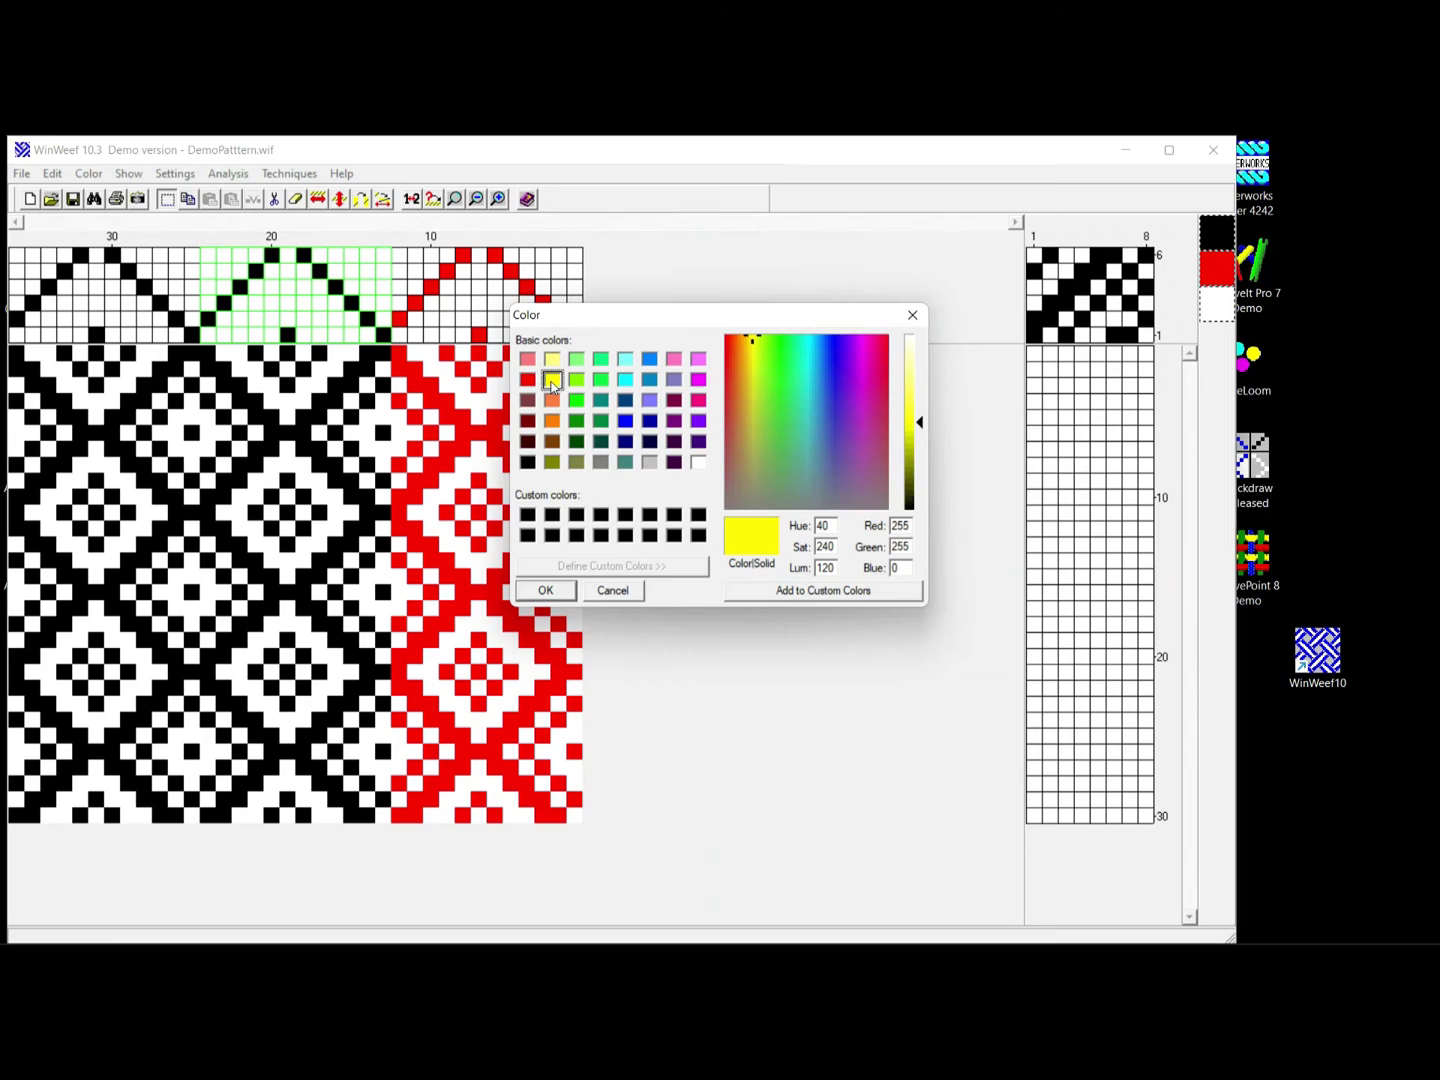
left_click(545, 591)
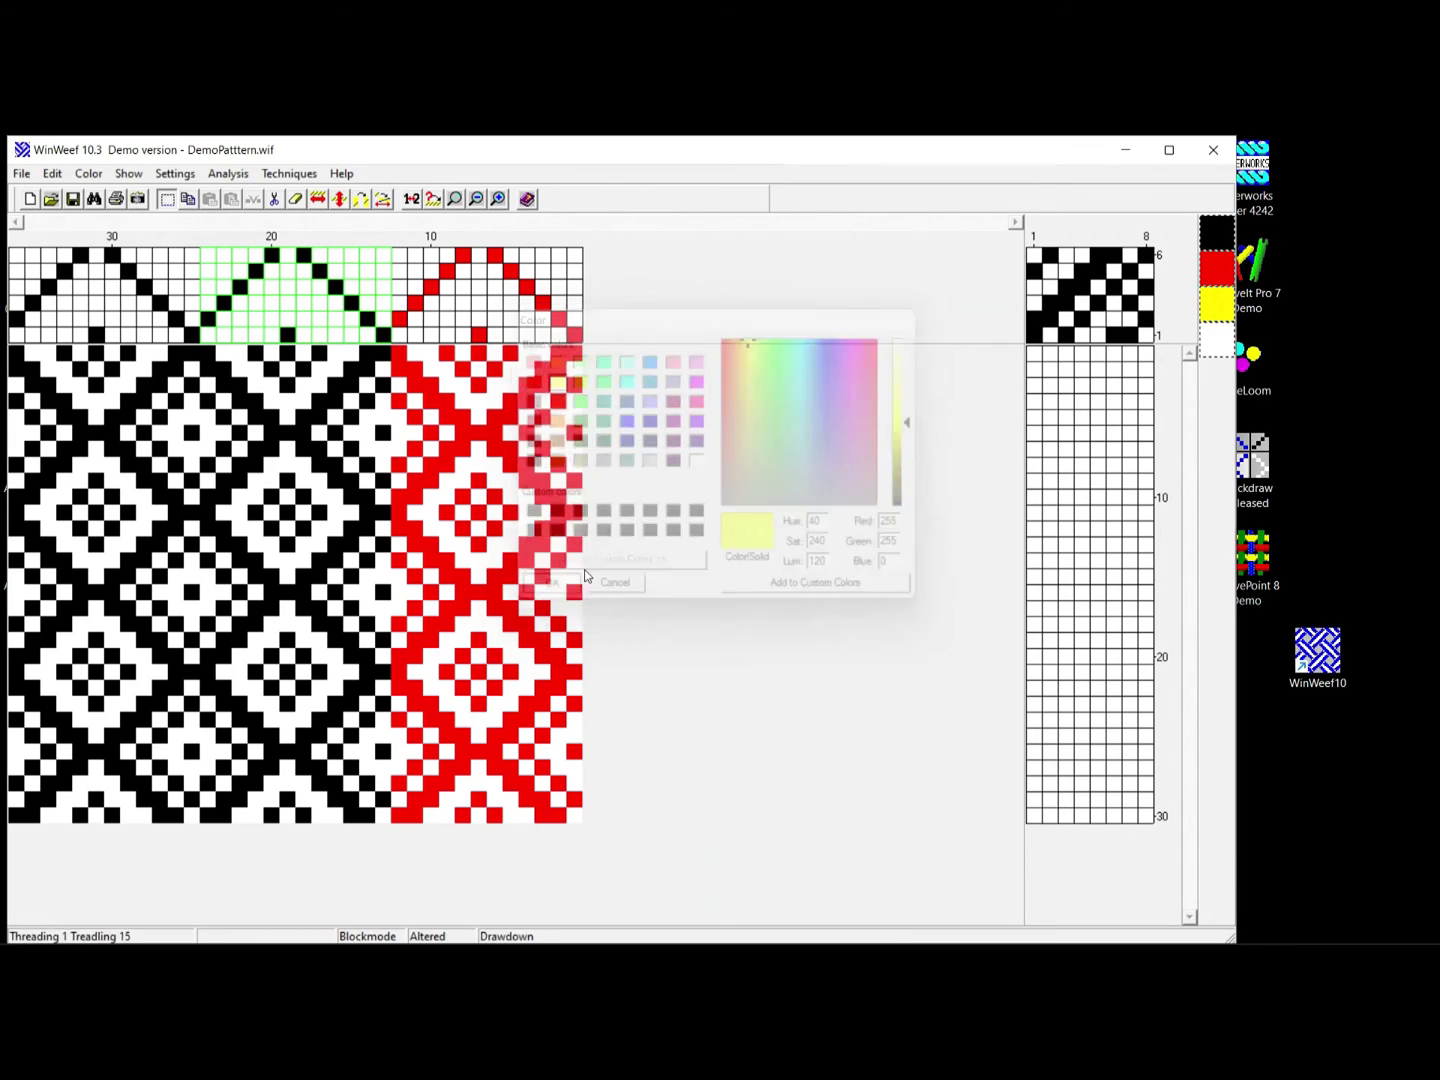
left_click(1231, 318)
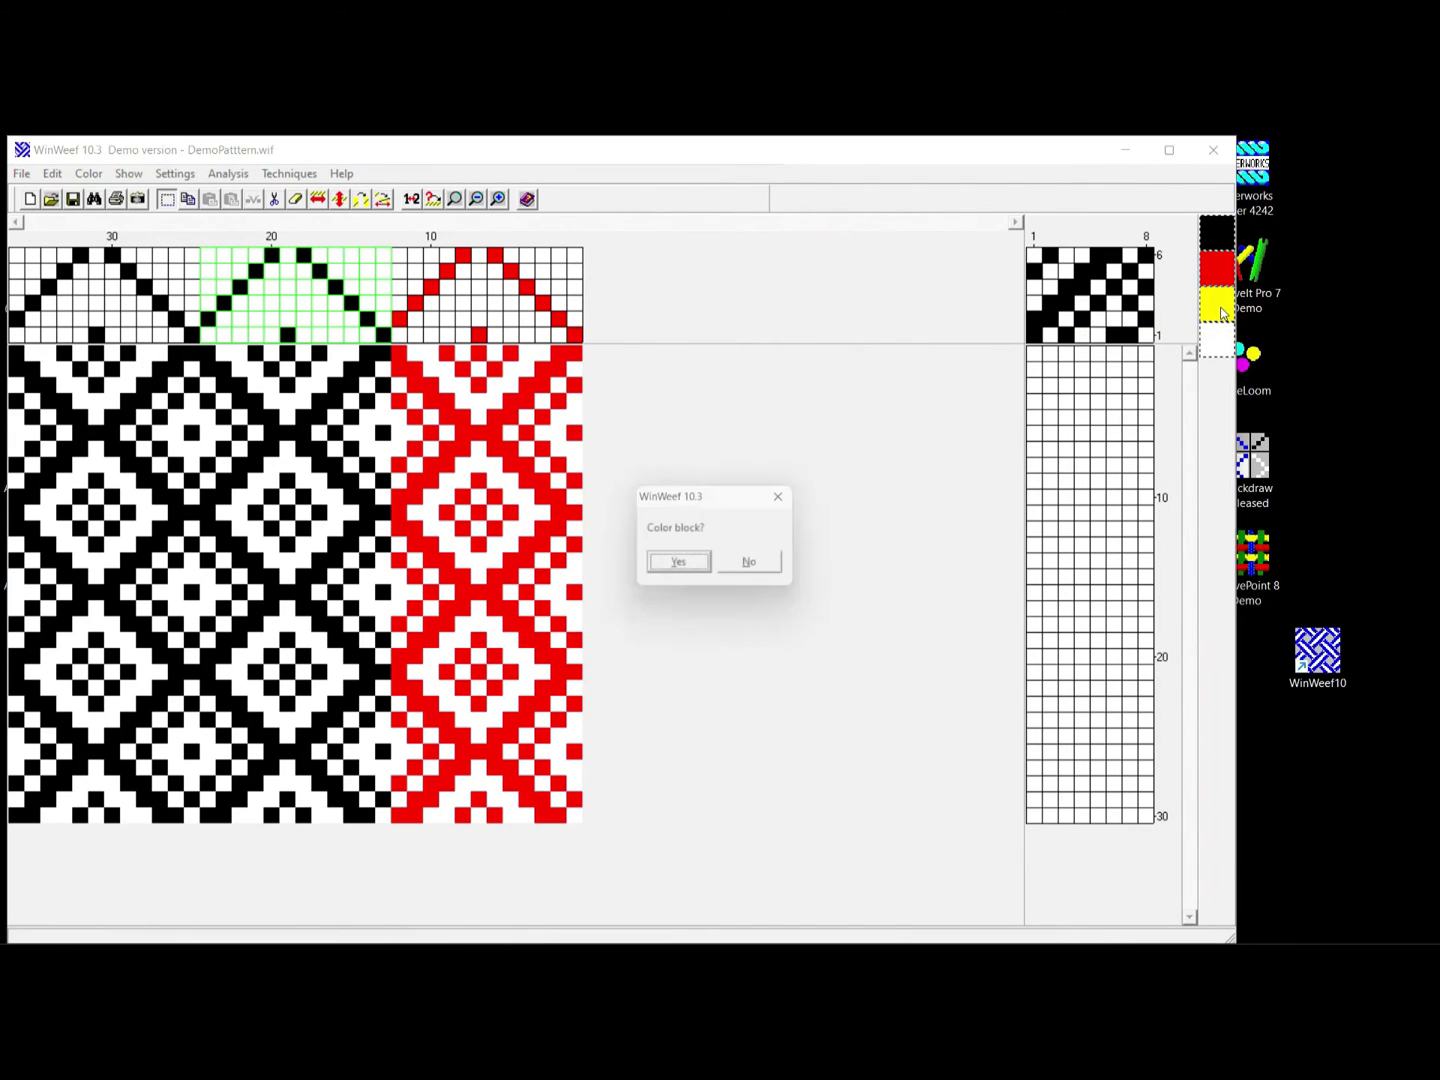
left_click(699, 562)
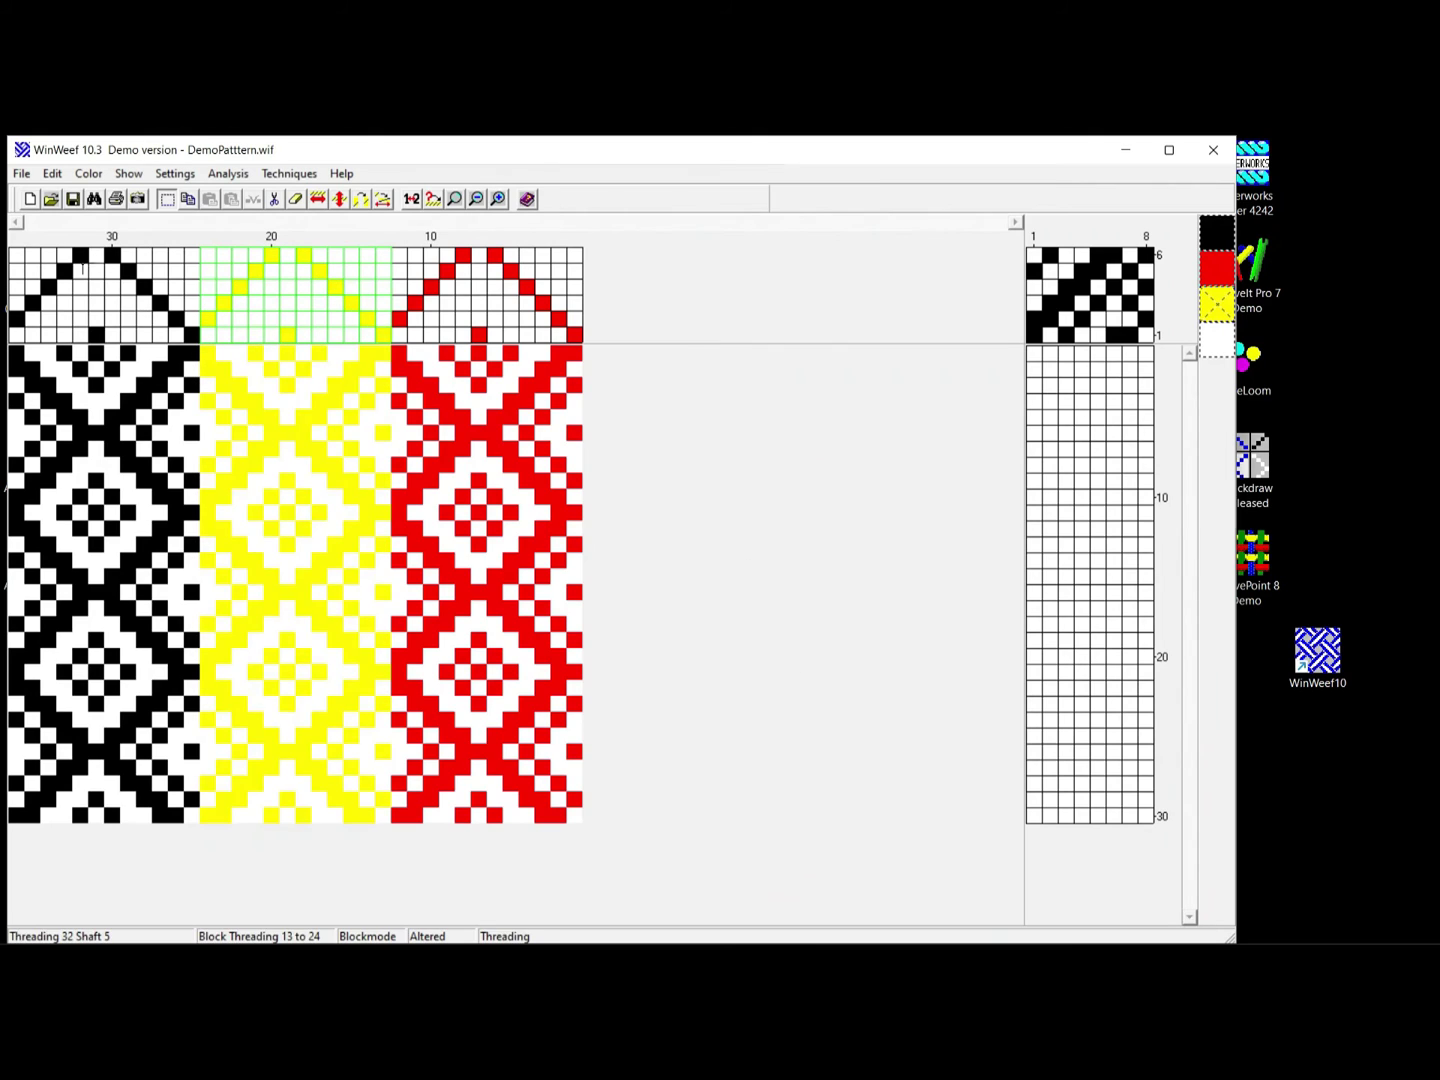
- Add blue to the palette and color the threading block of warp ends 25–36 with it
left_click(64, 316)
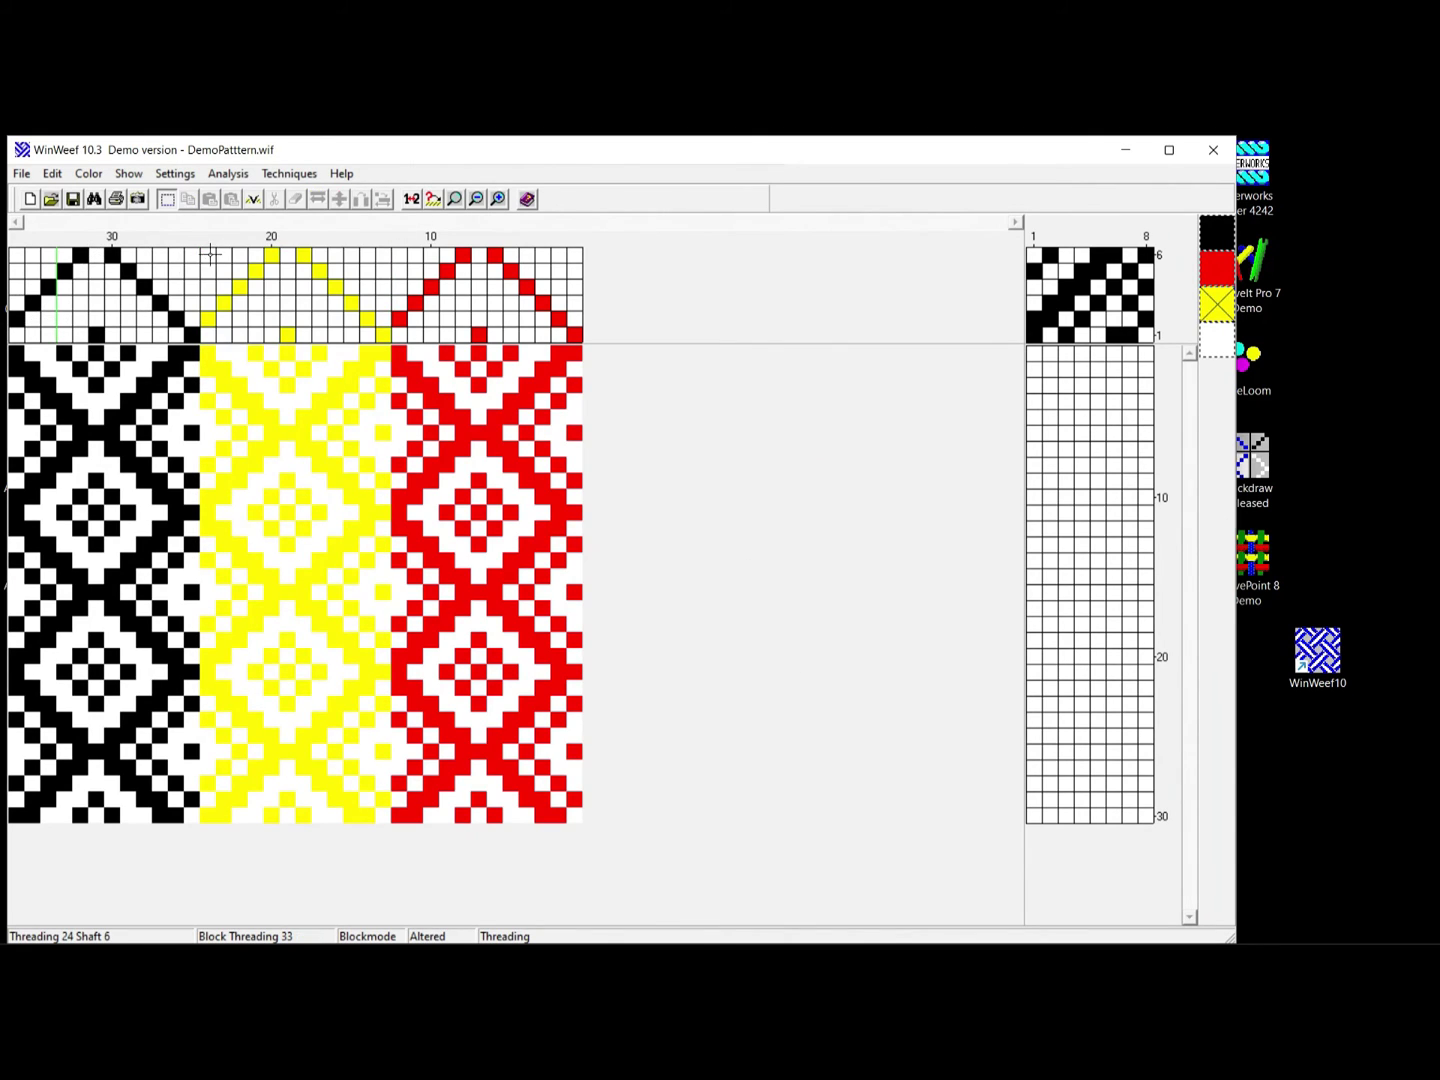
left_click_drag(198, 247, 15, 330)
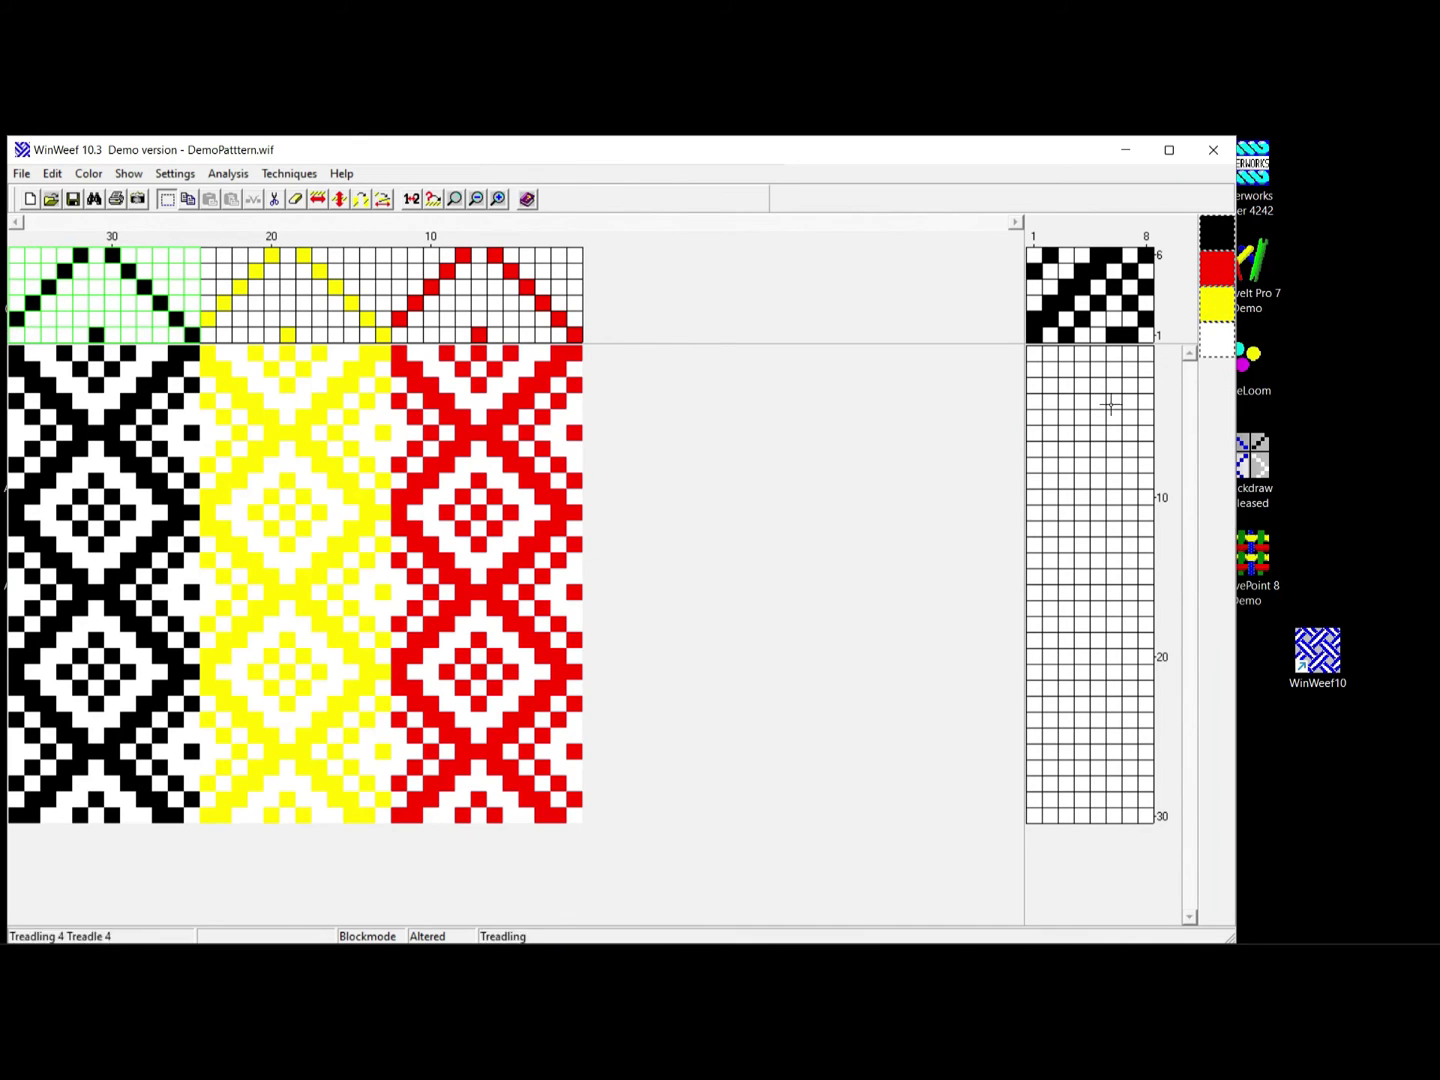
right_click(1213, 377)
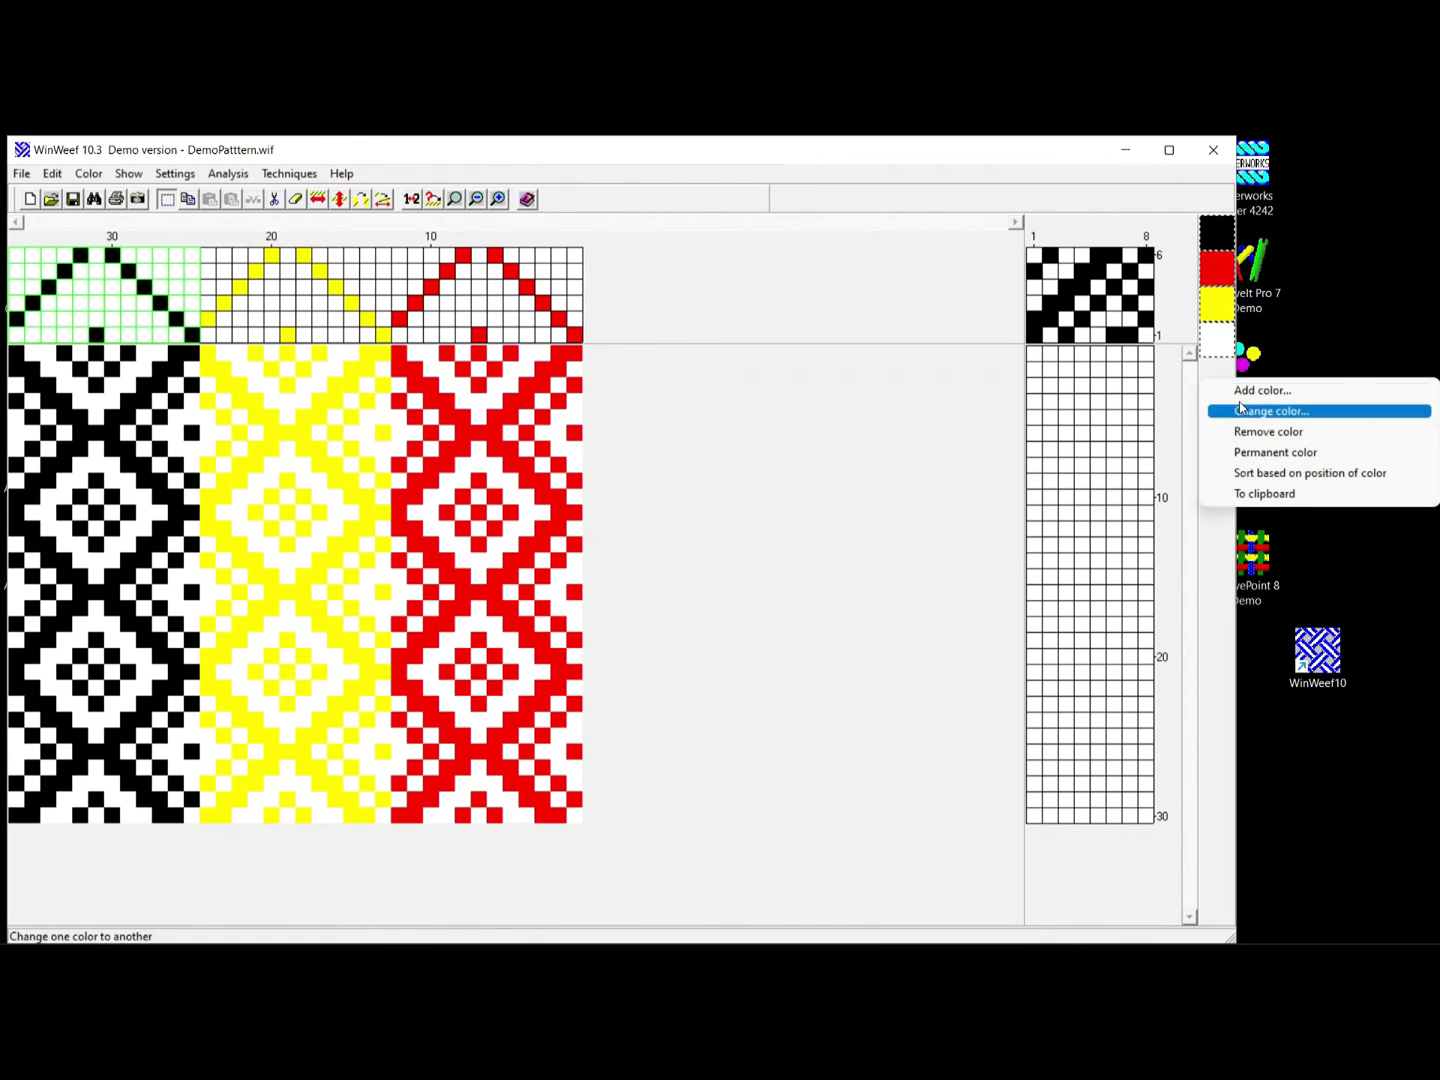
left_click(1250, 389)
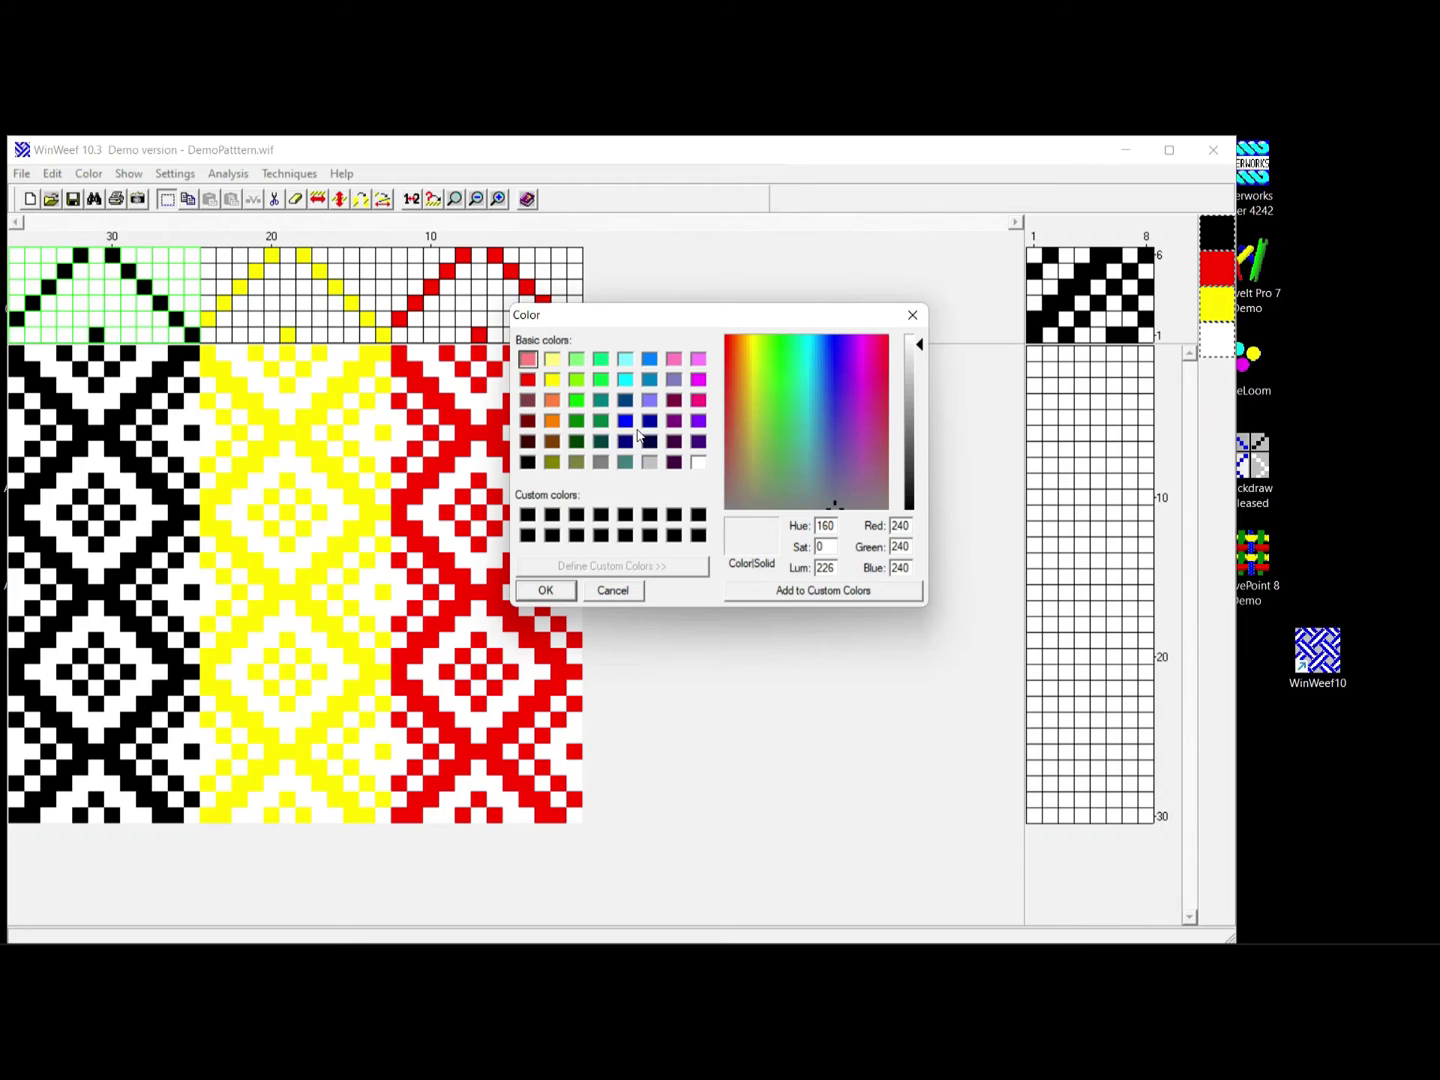
left_click(625, 421)
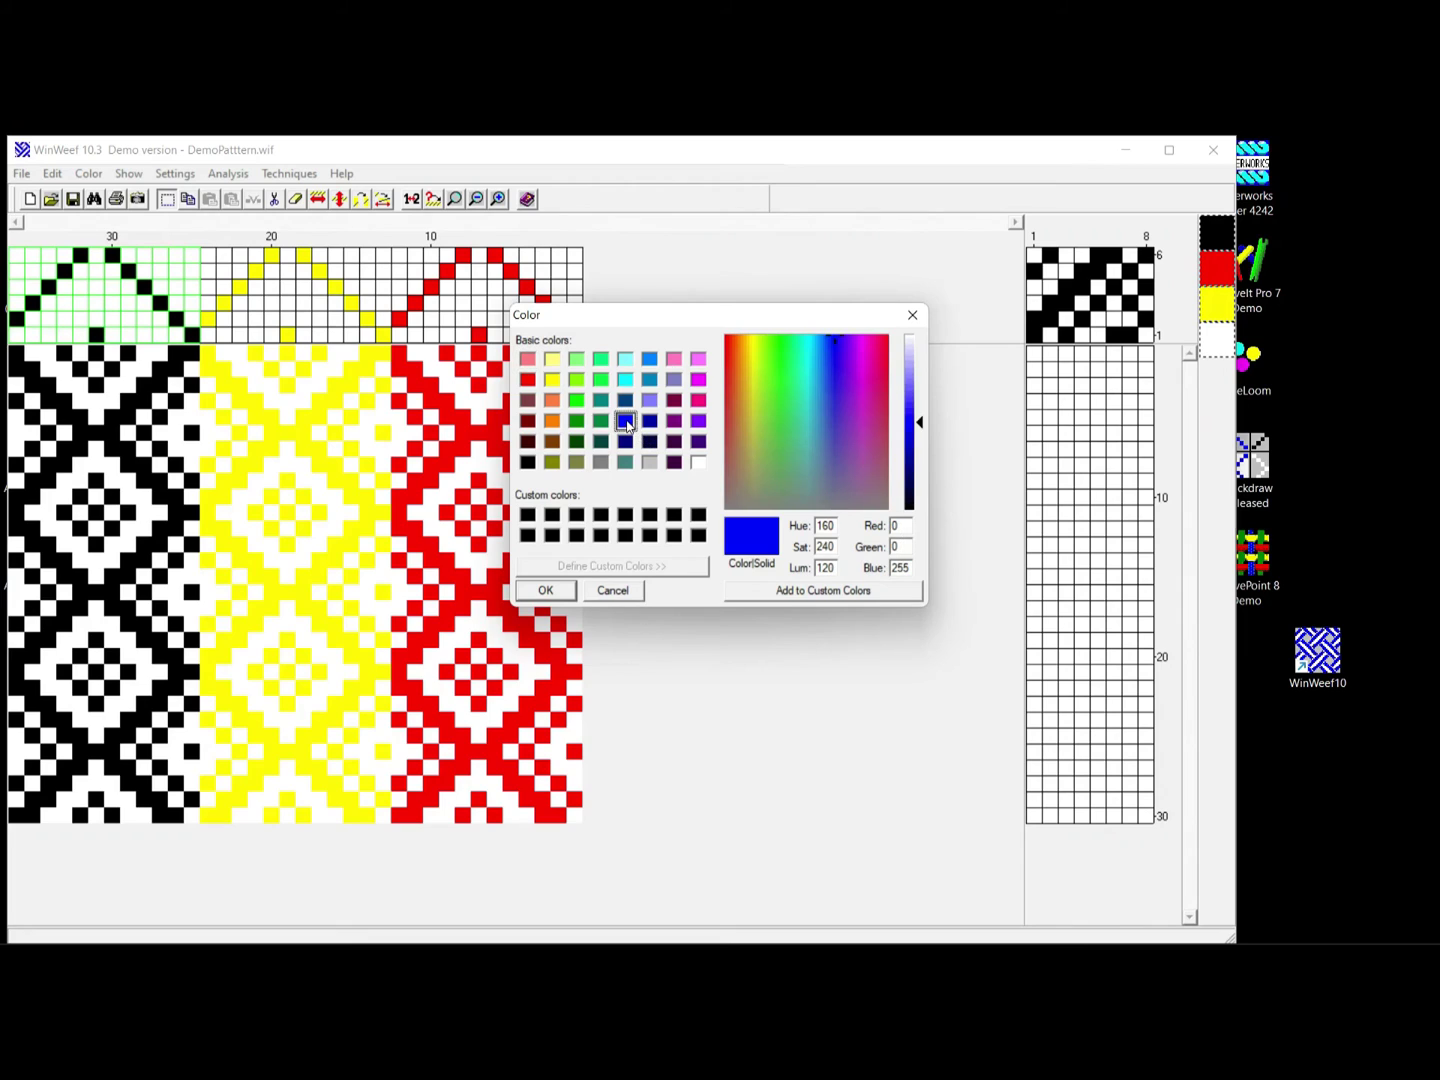
left_click(546, 590)
left_click(1227, 347)
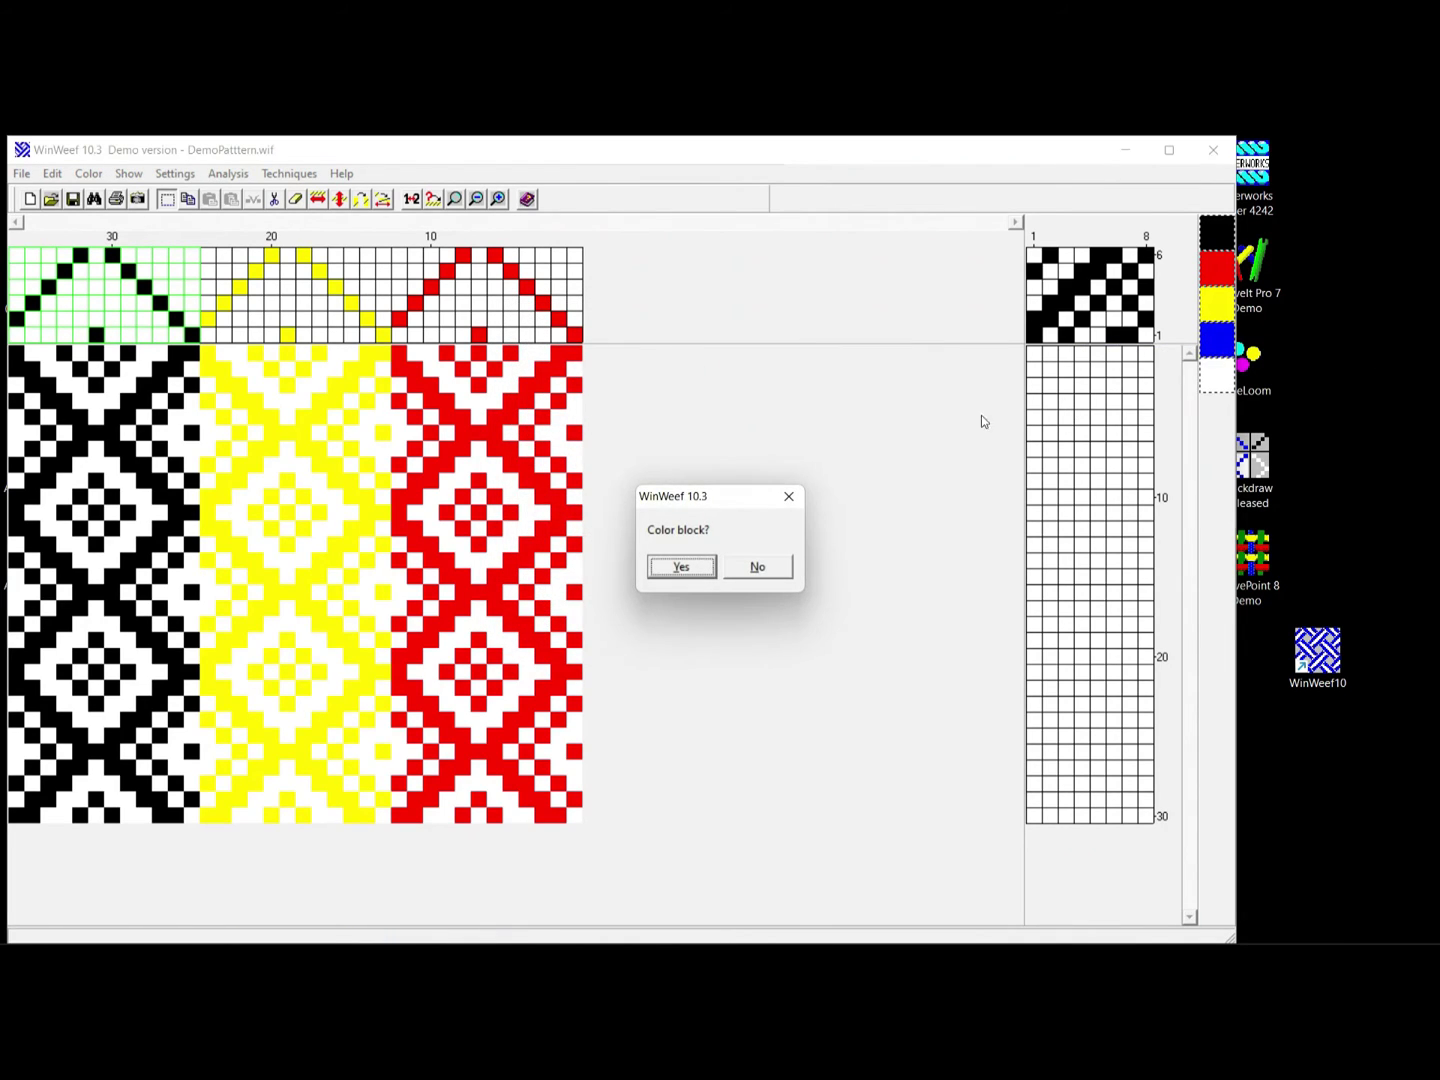
left_click(683, 568)
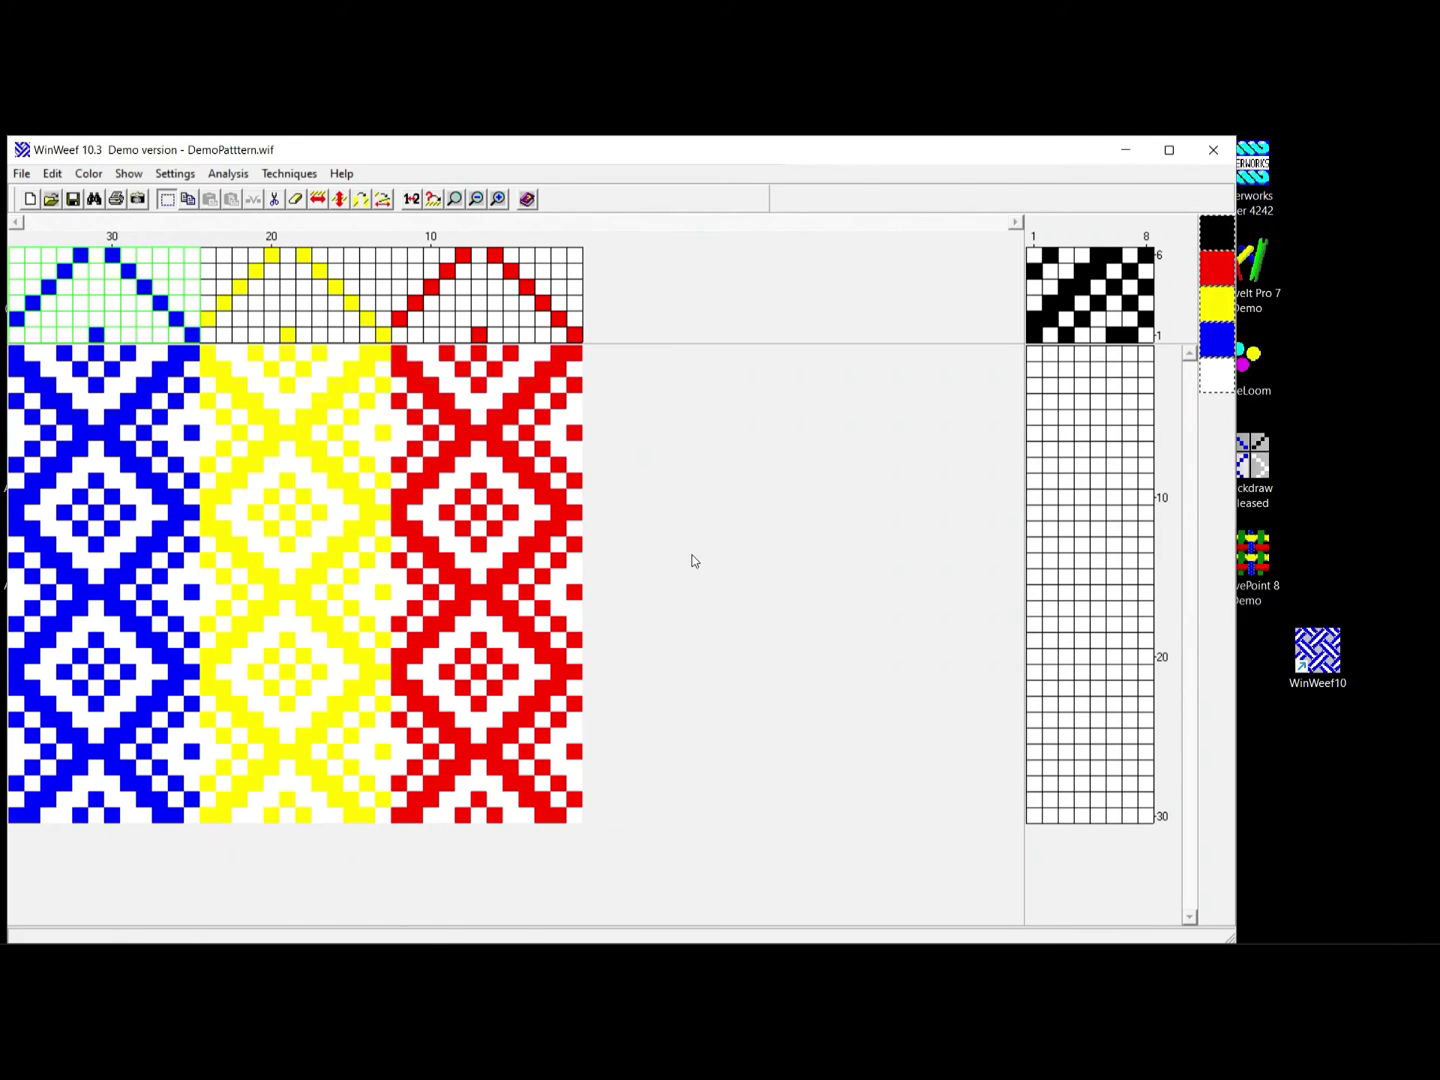
- Add orange to the palette and color the treadling block of weft picks 1–23 with it
right_click(1033, 352)
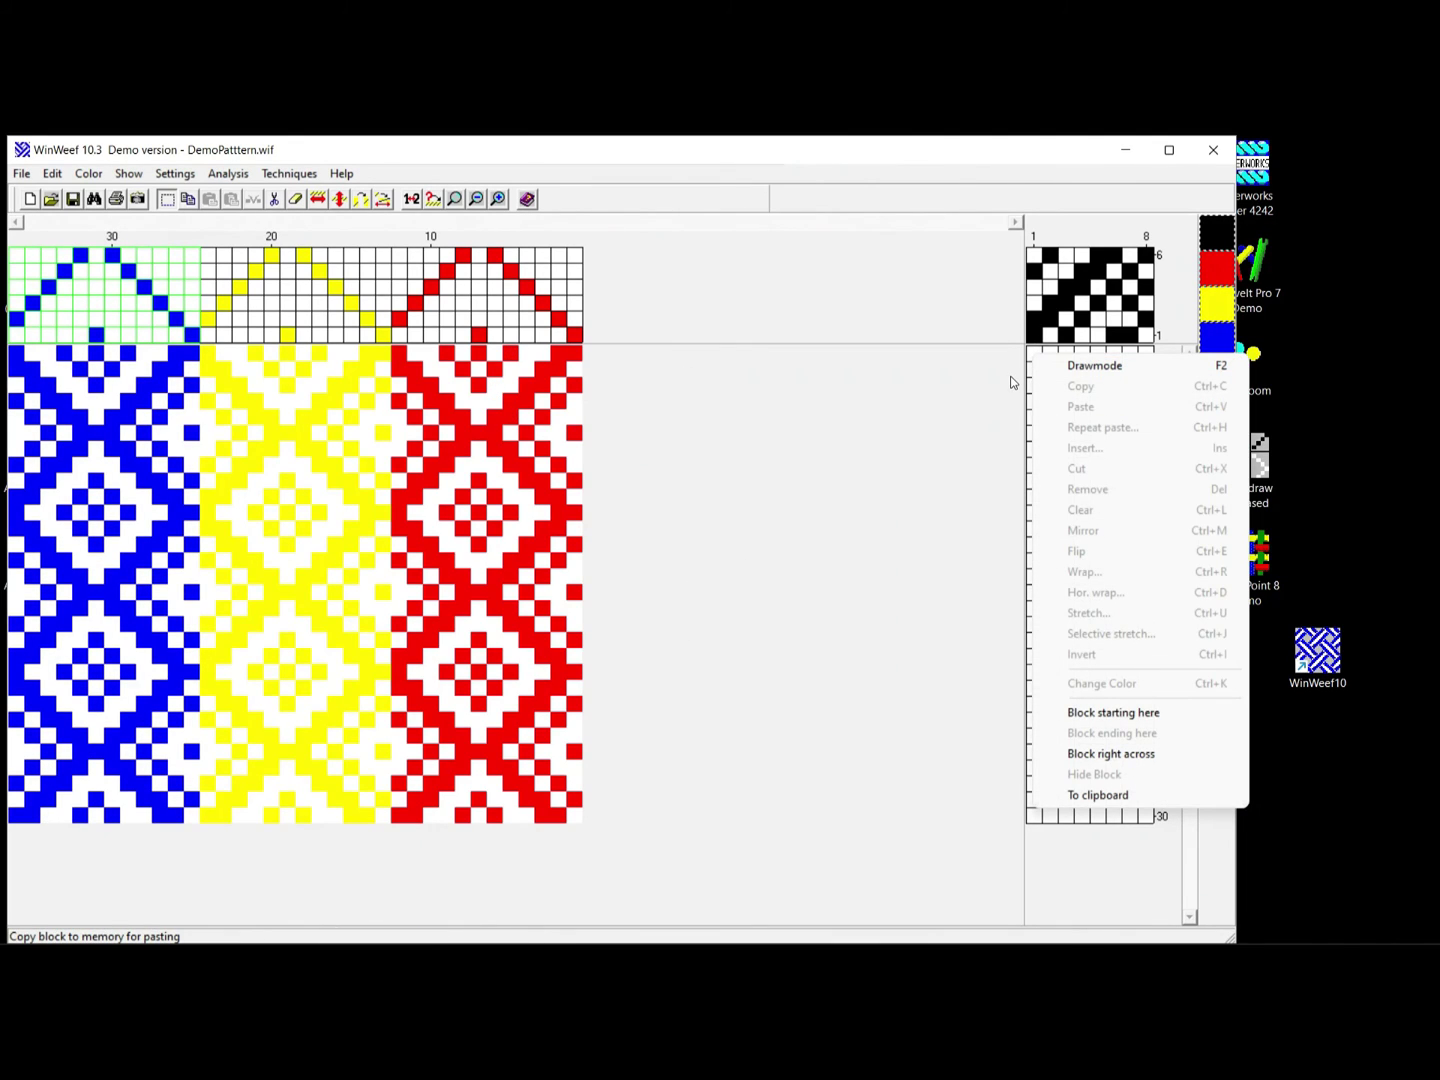
left_click(1011, 382)
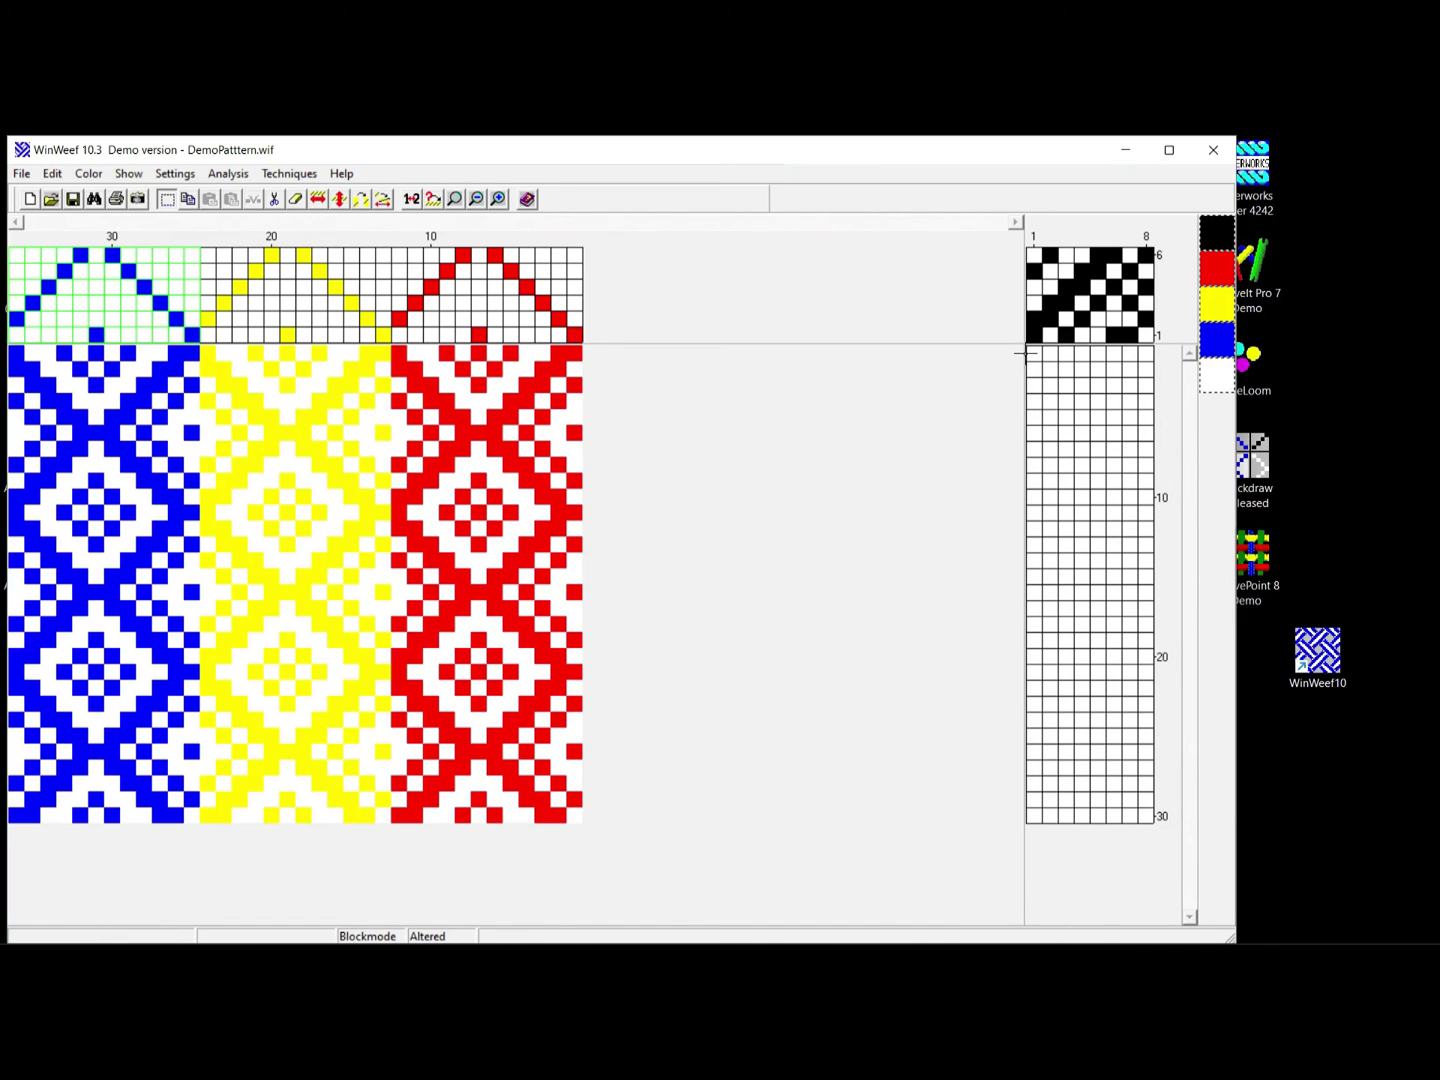
left_click_drag(1033, 353, 1127, 711)
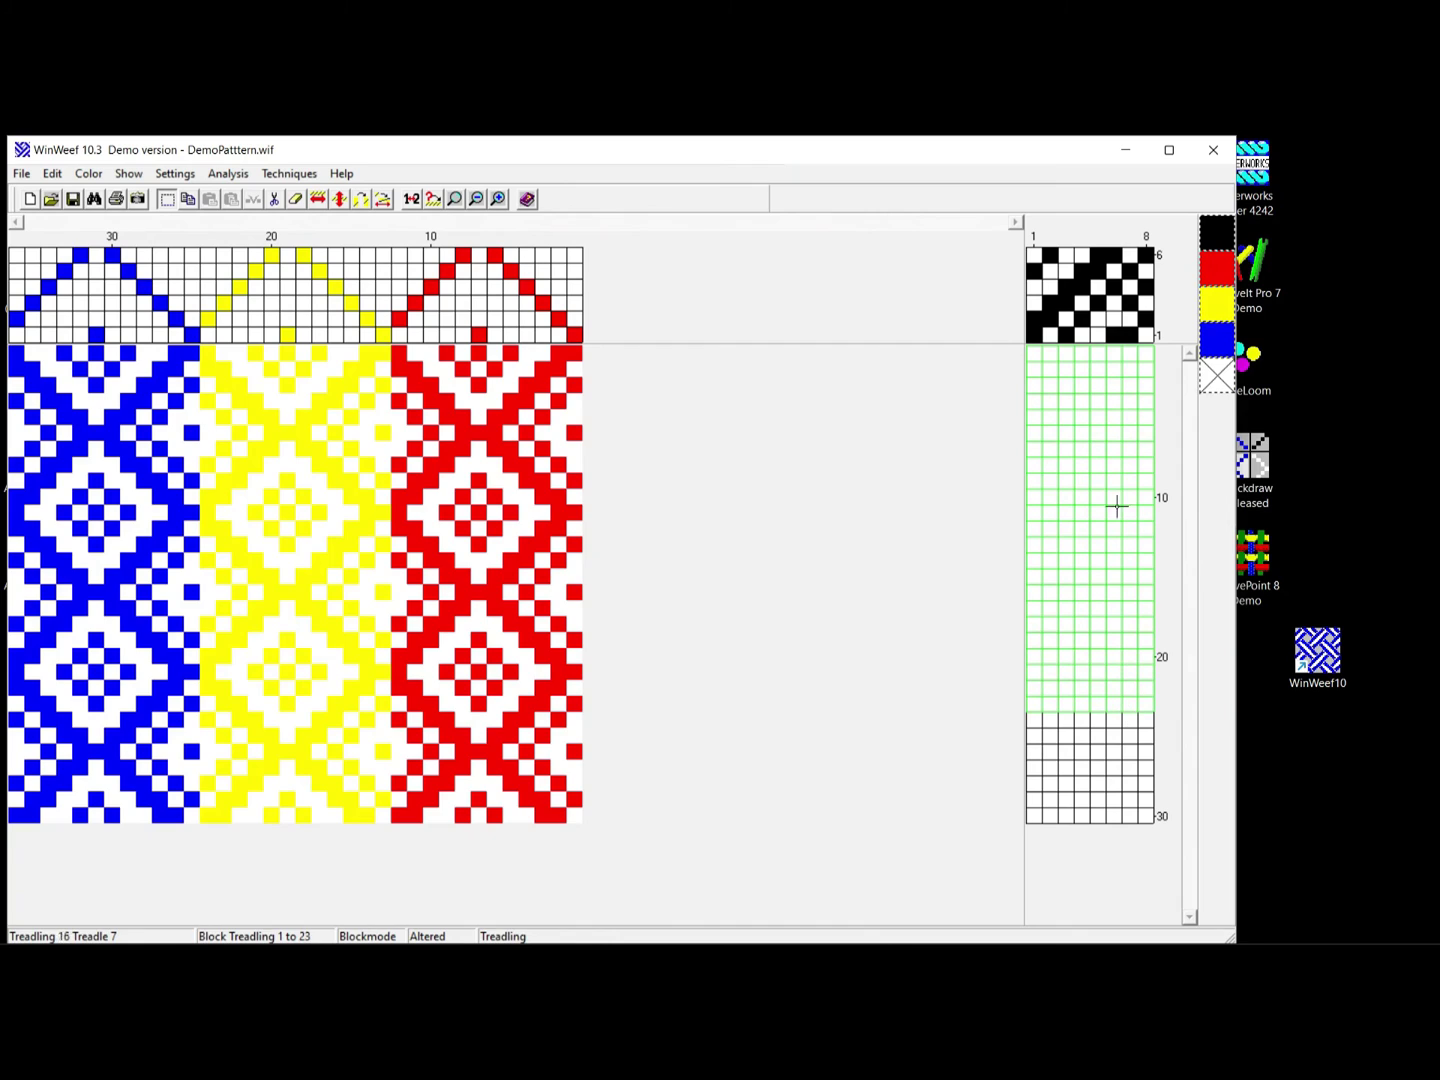
right_click(1217, 411)
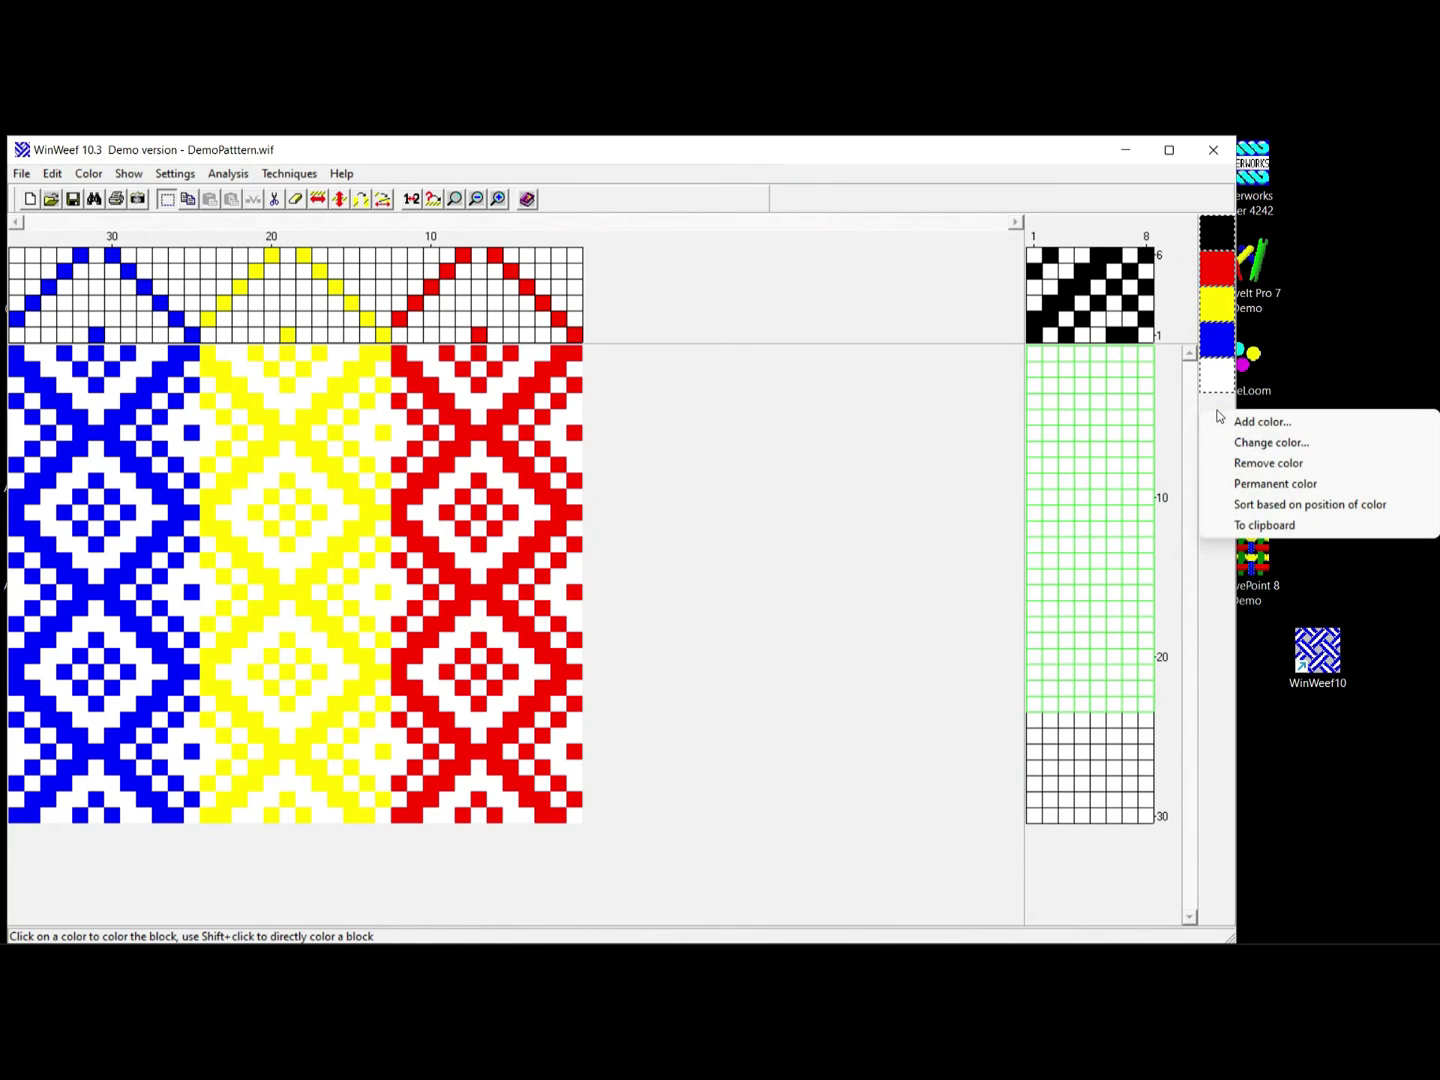
left_click(1245, 424)
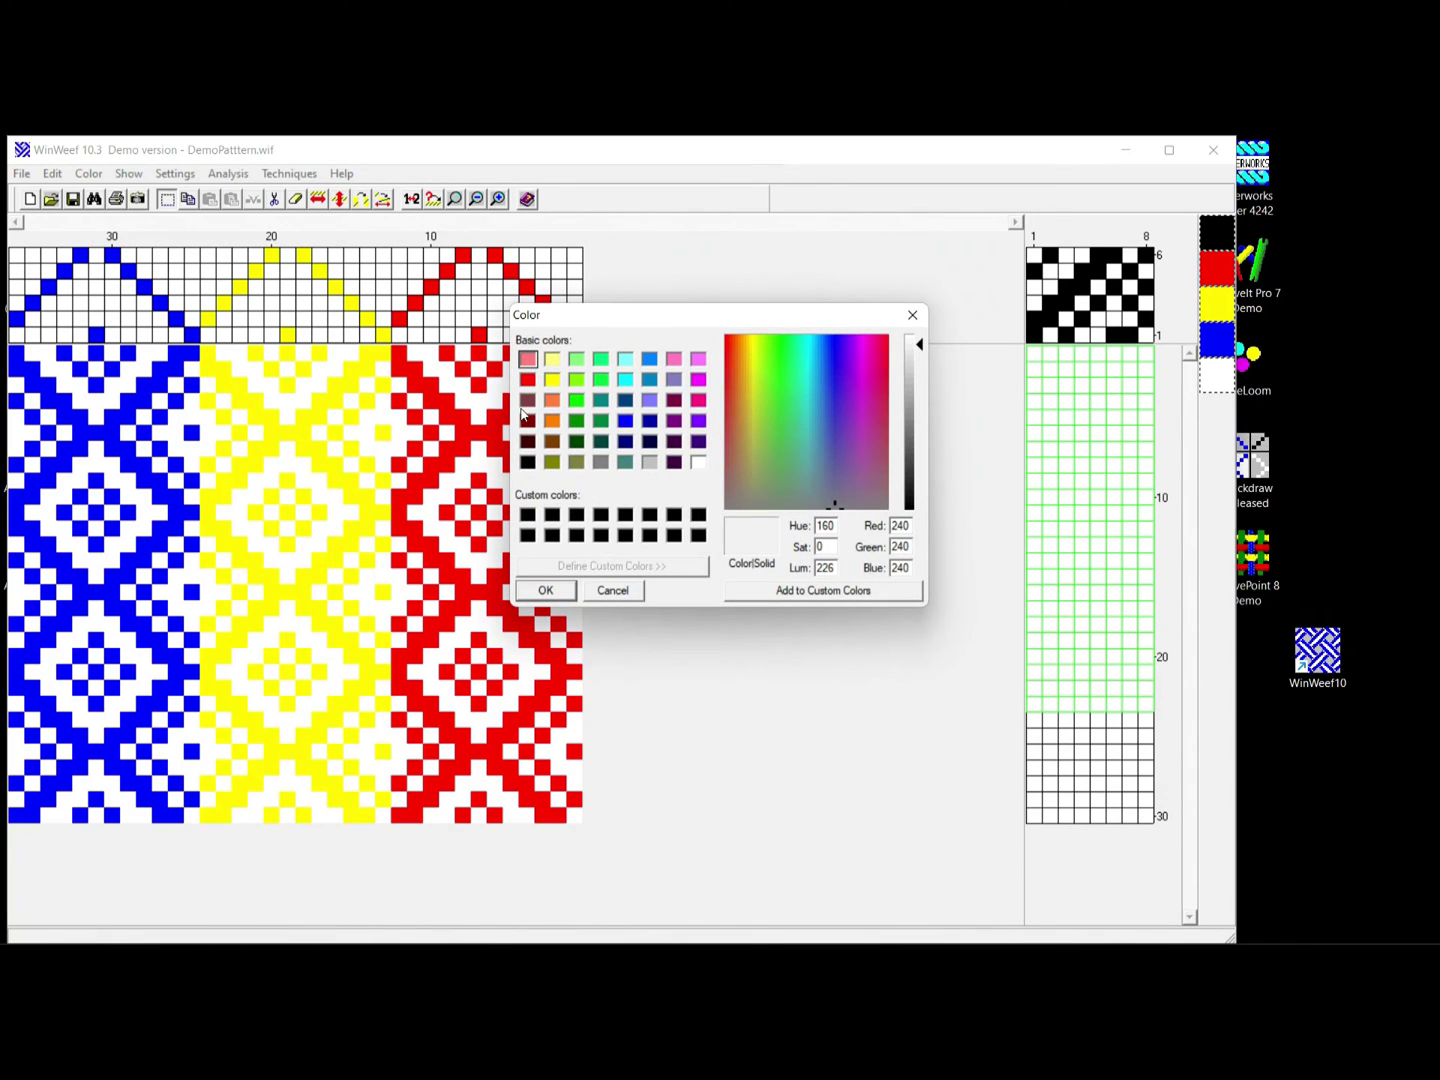
left_click(551, 401)
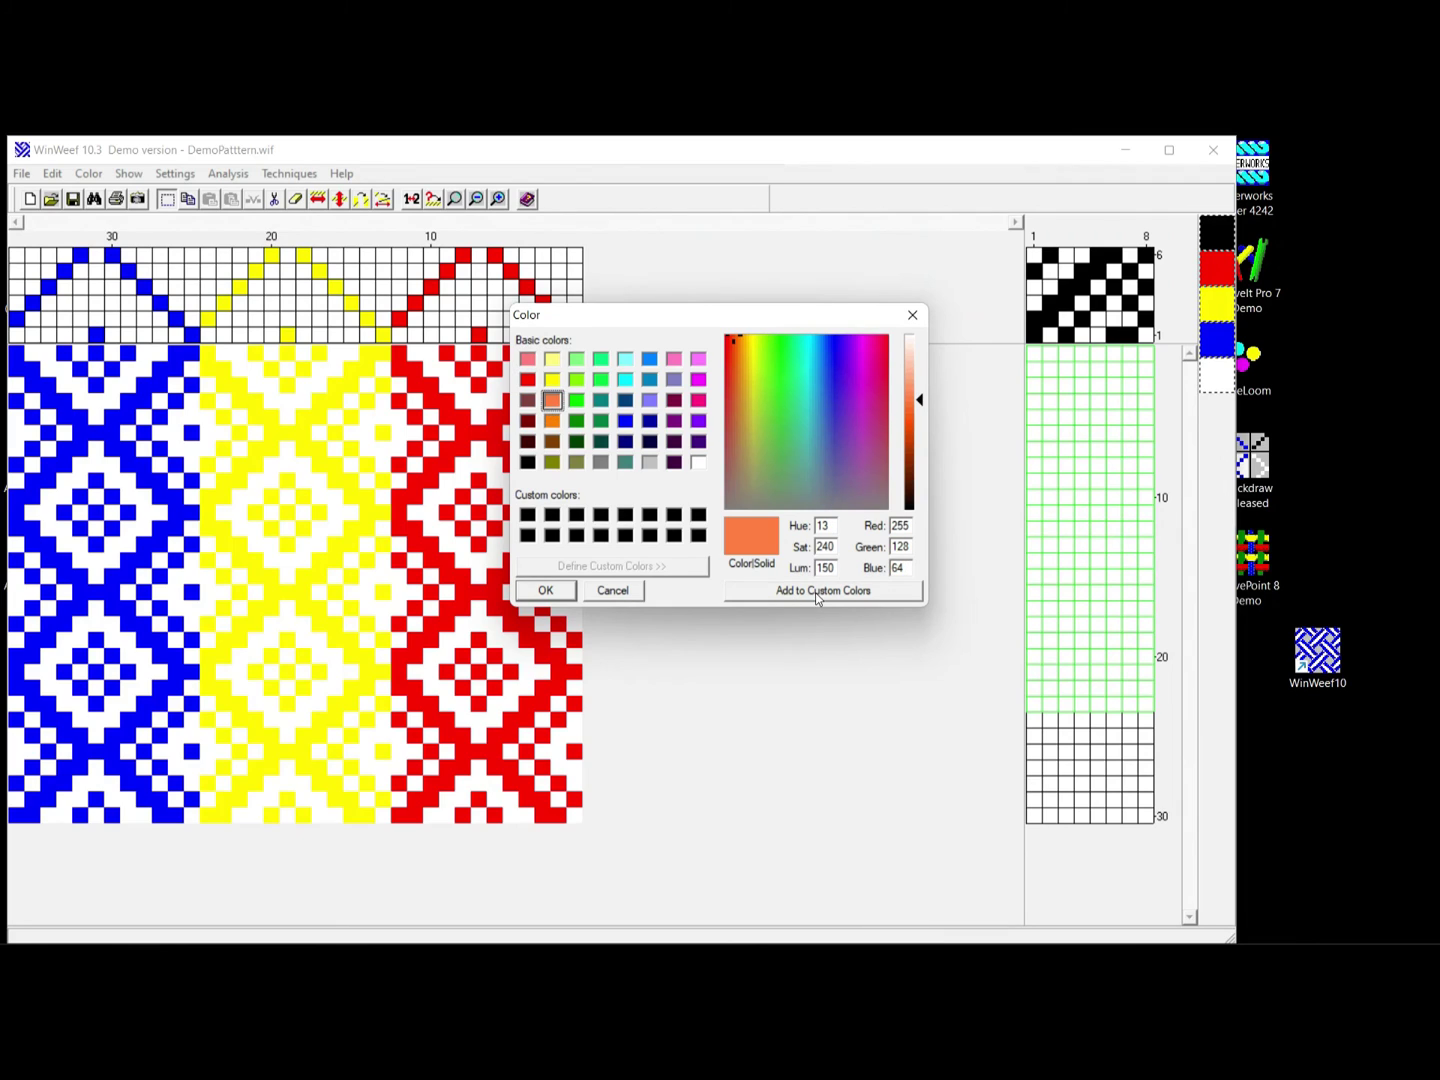
left_click(545, 590)
left_click(1218, 343)
left_click(668, 574)
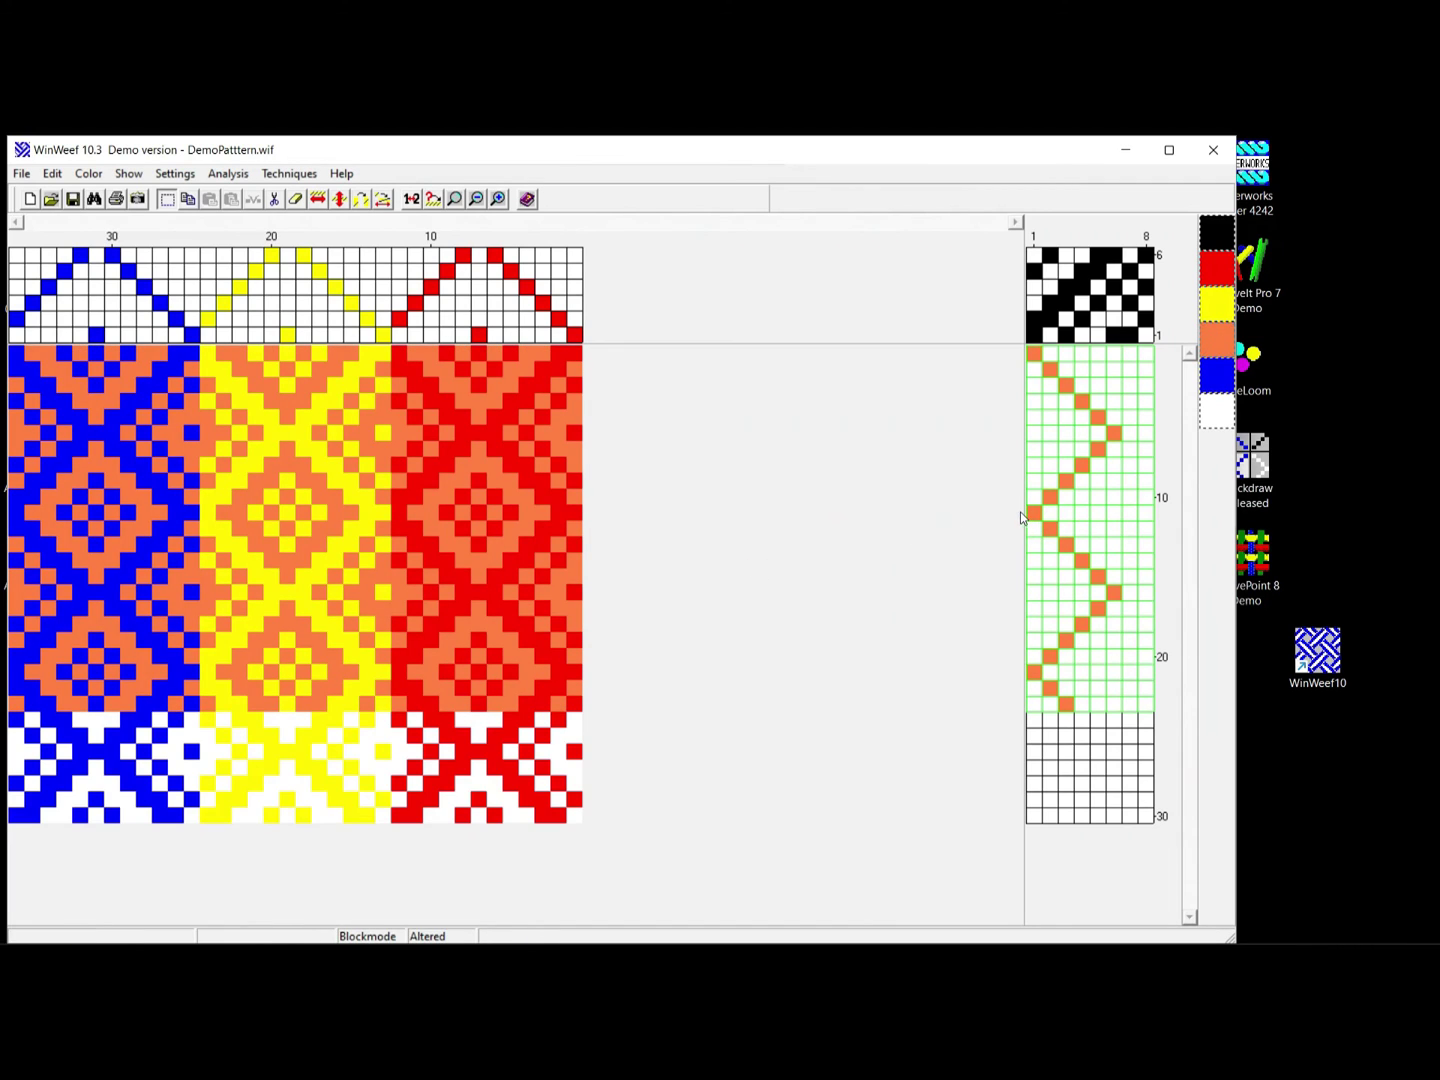
- Add dark green to the palette and color the treadling block of weft picks 11–20 with it
left_click_drag(1030, 508, 1130, 664)
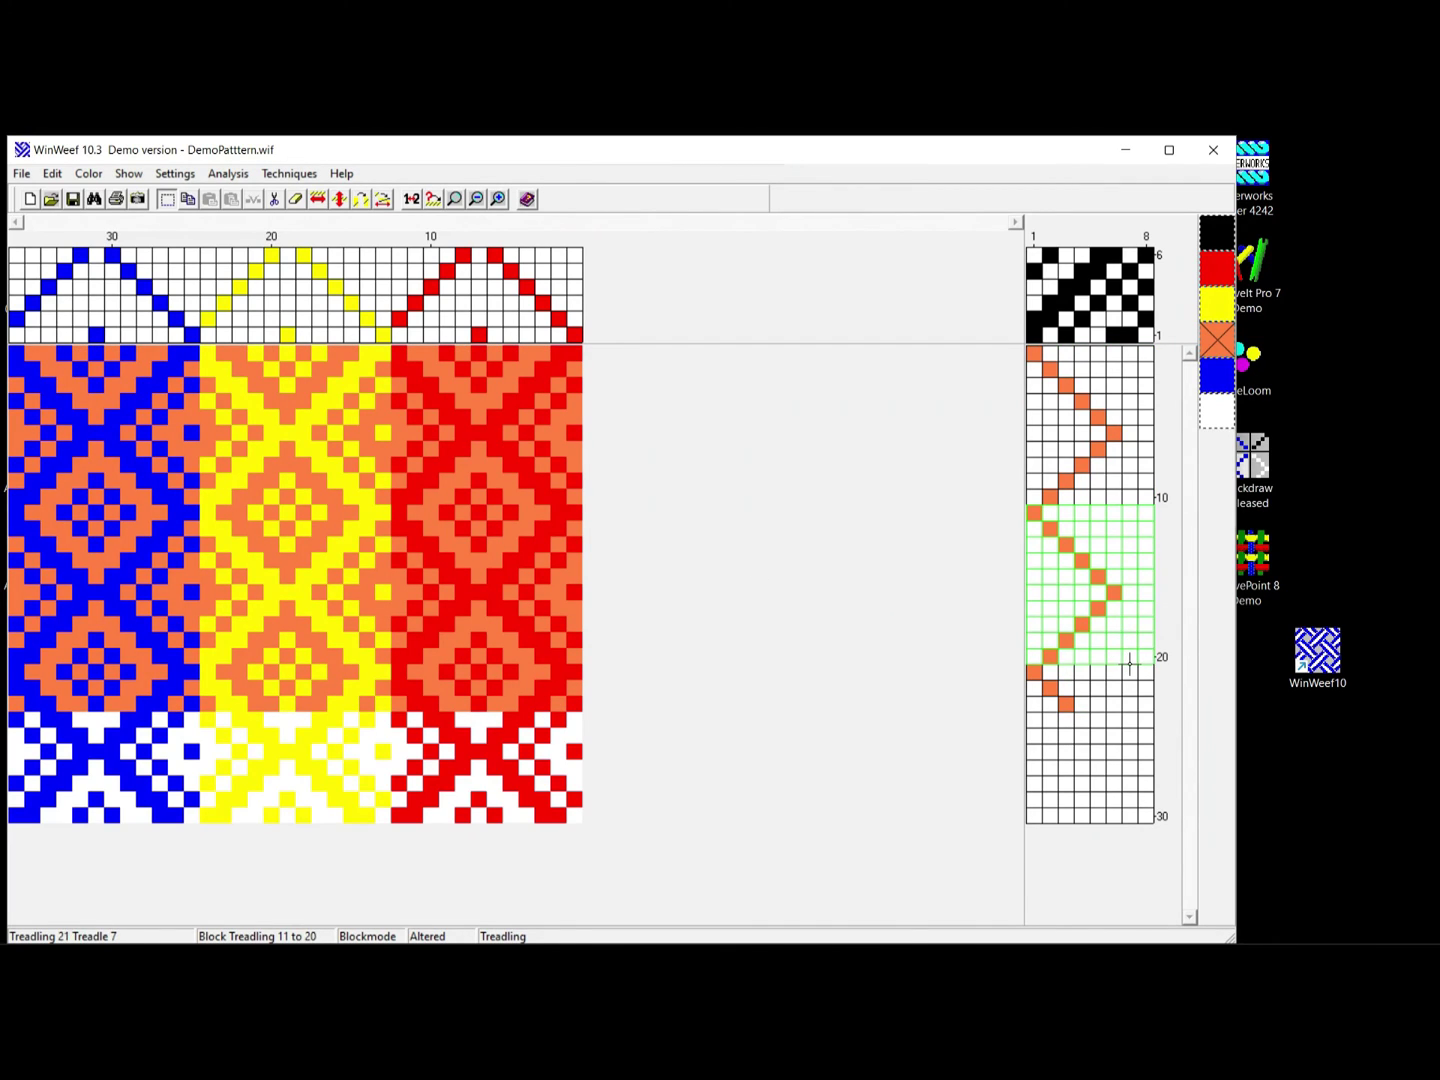
right_click(1217, 458)
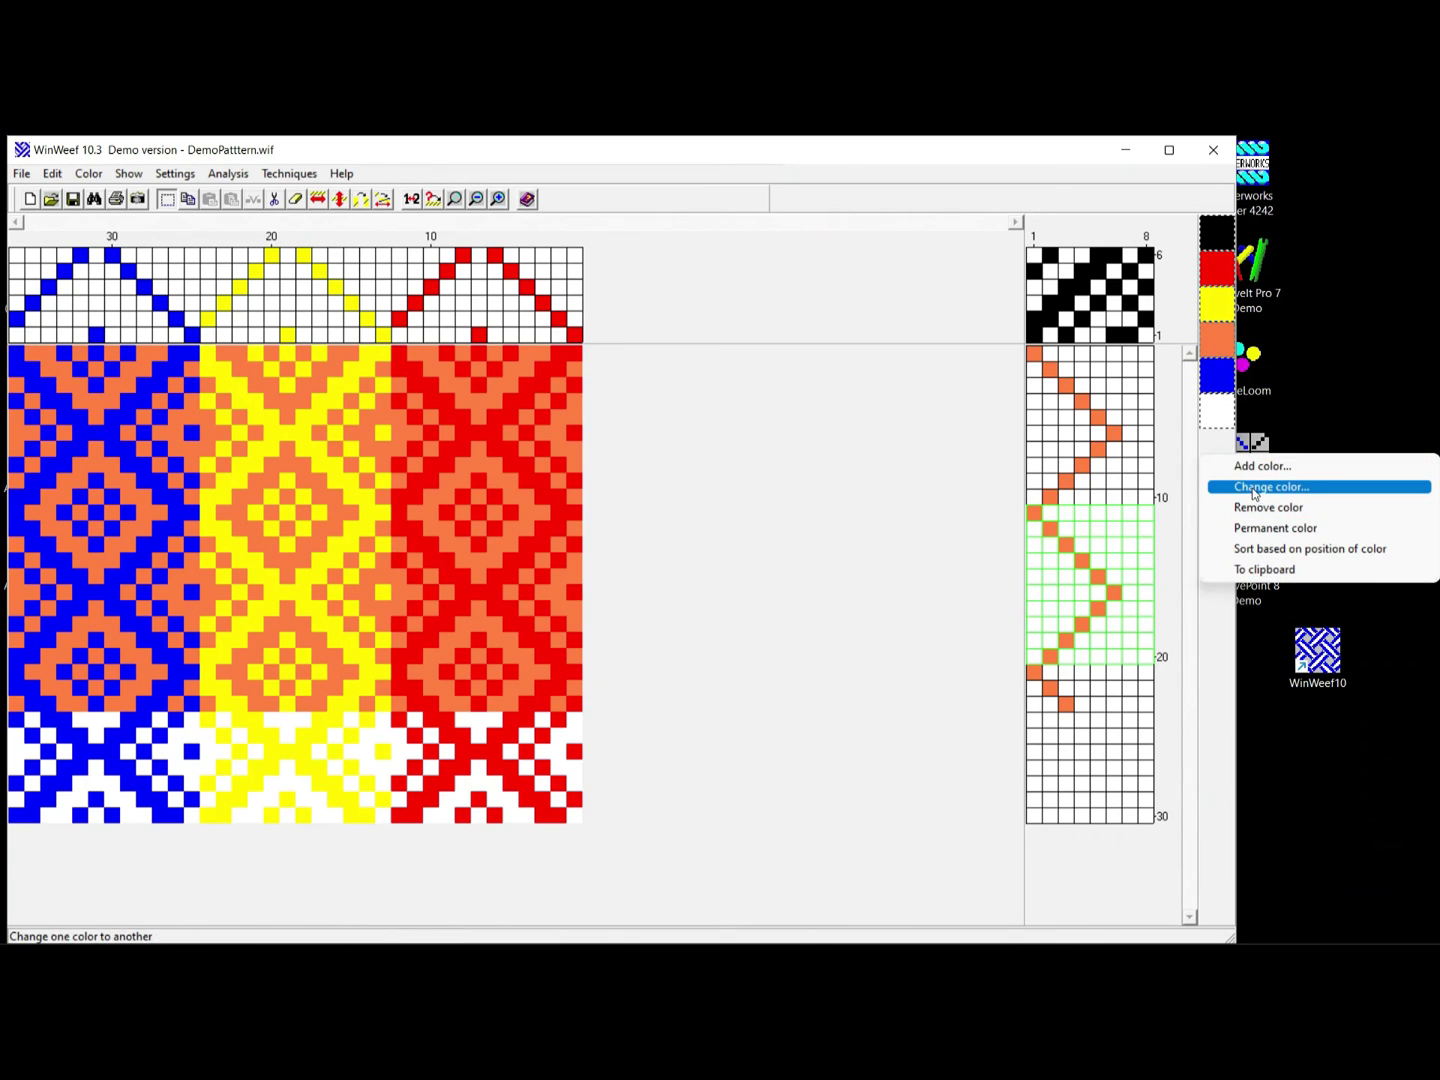
left_click(1262, 466)
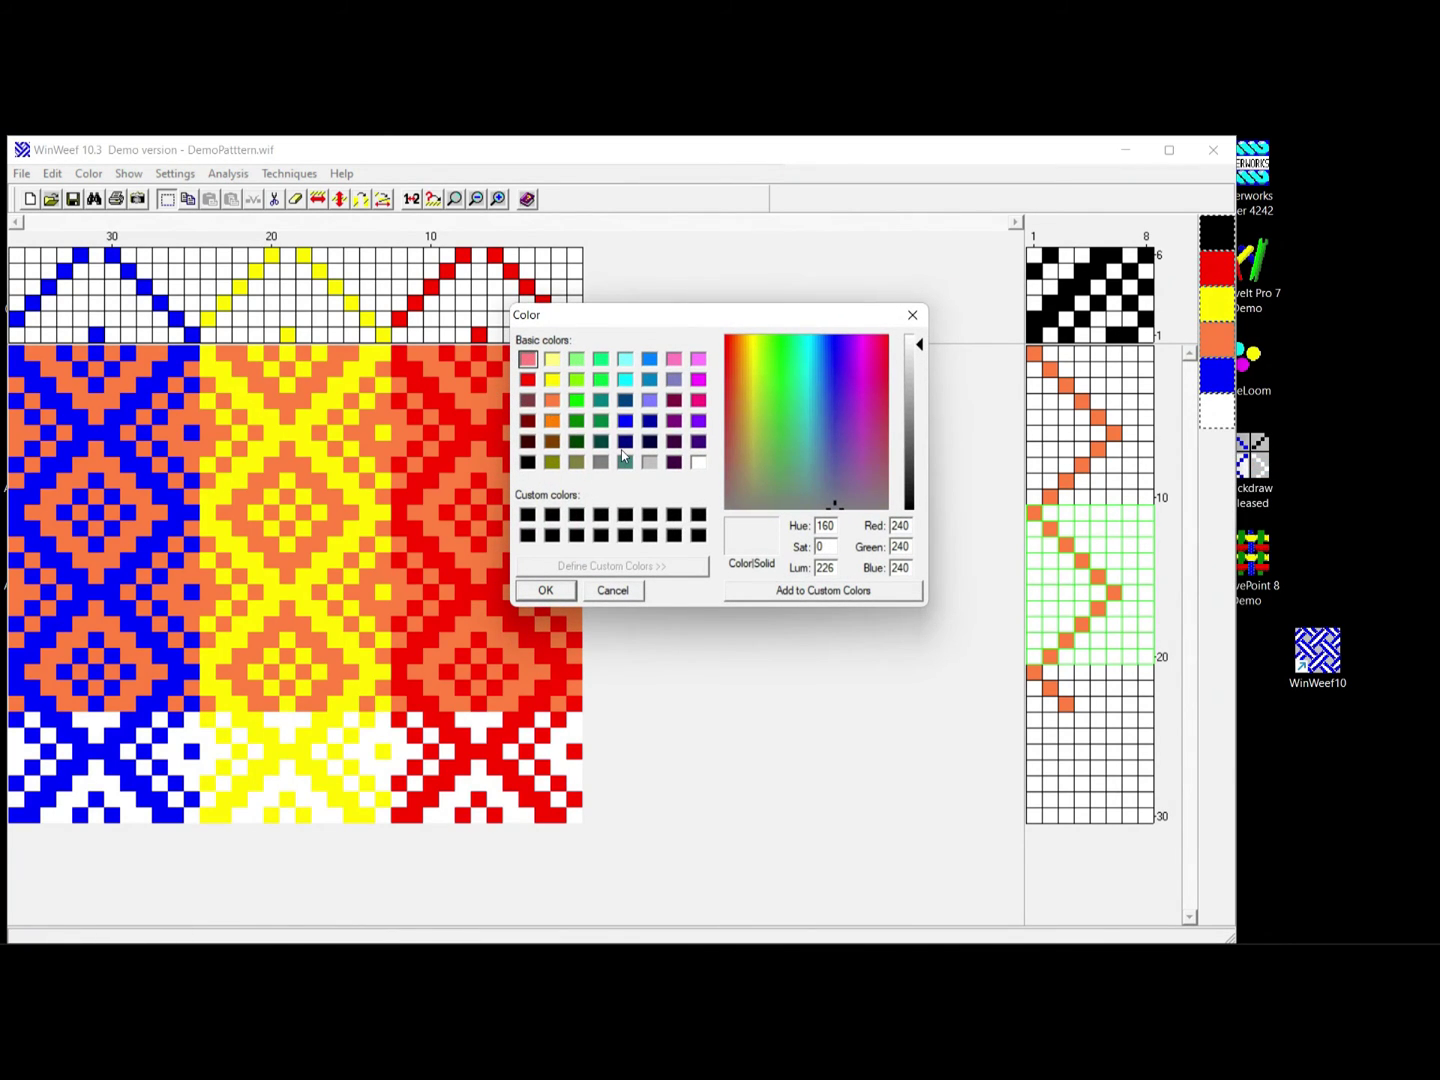
left_click(577, 421)
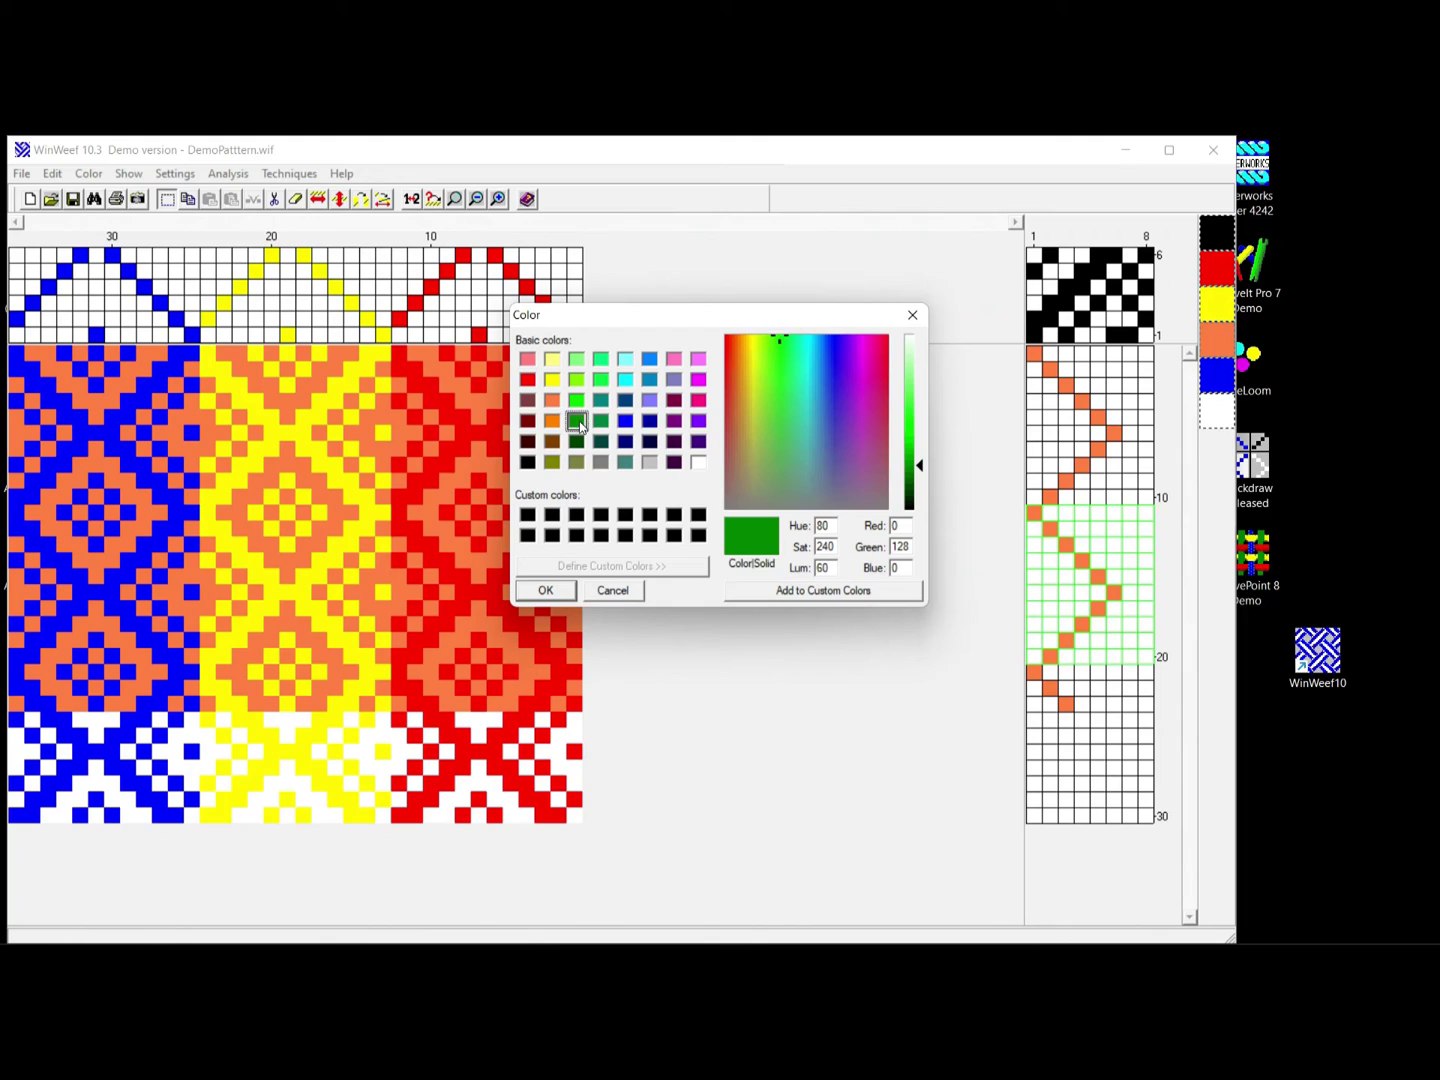
left_click(546, 591)
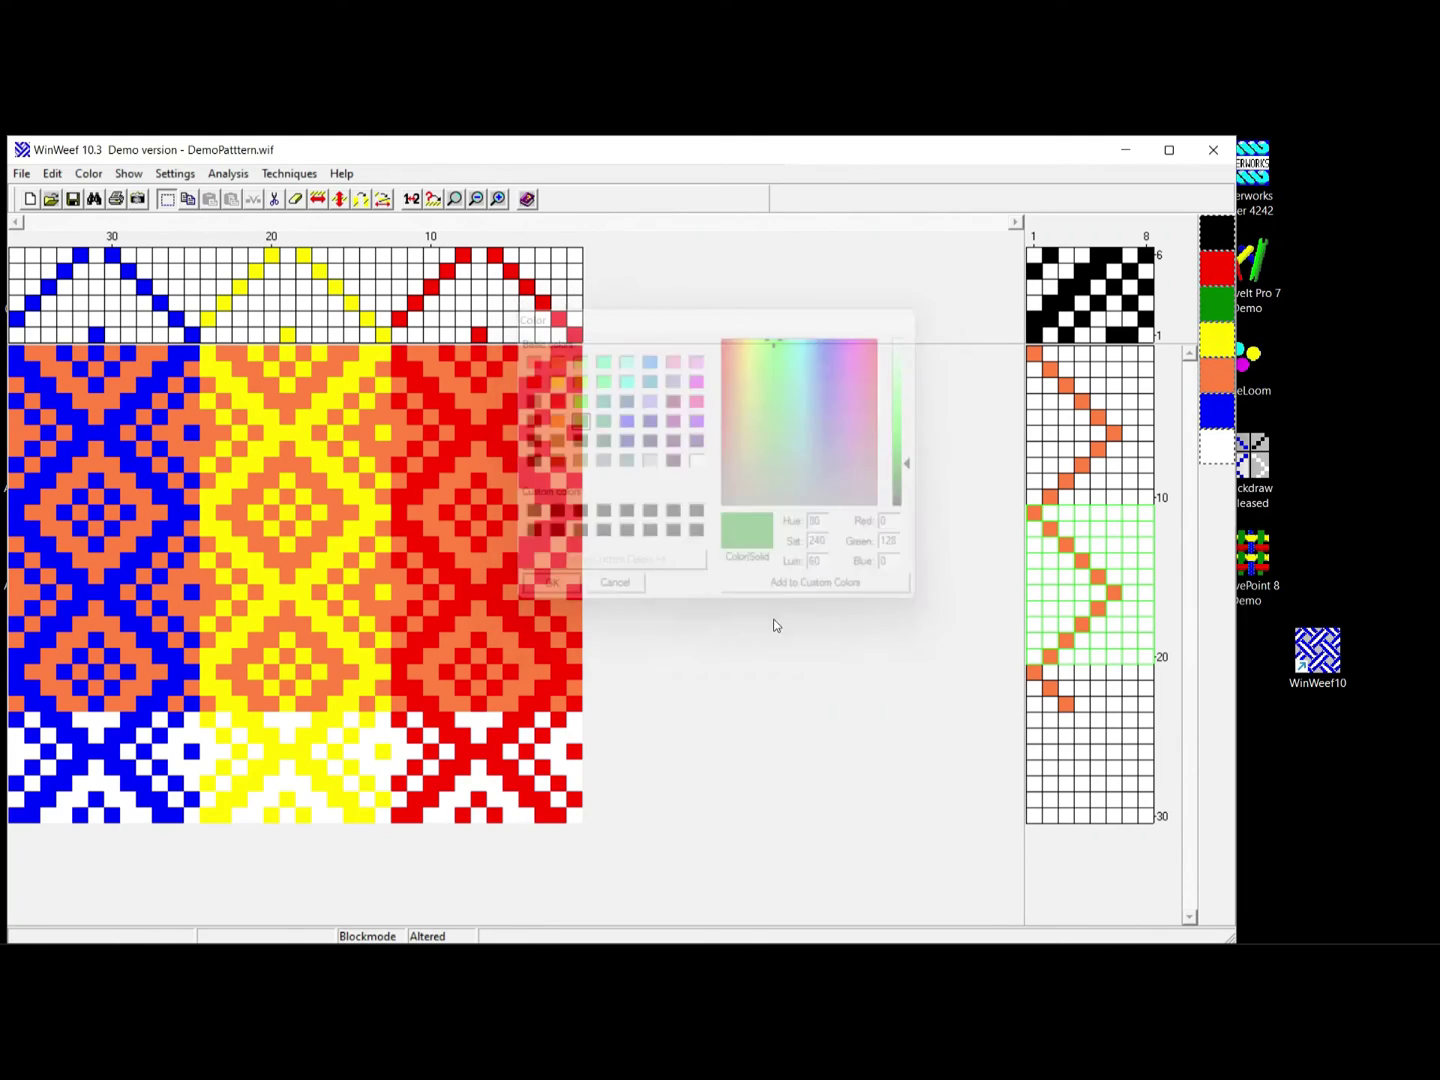
left_click(1212, 300)
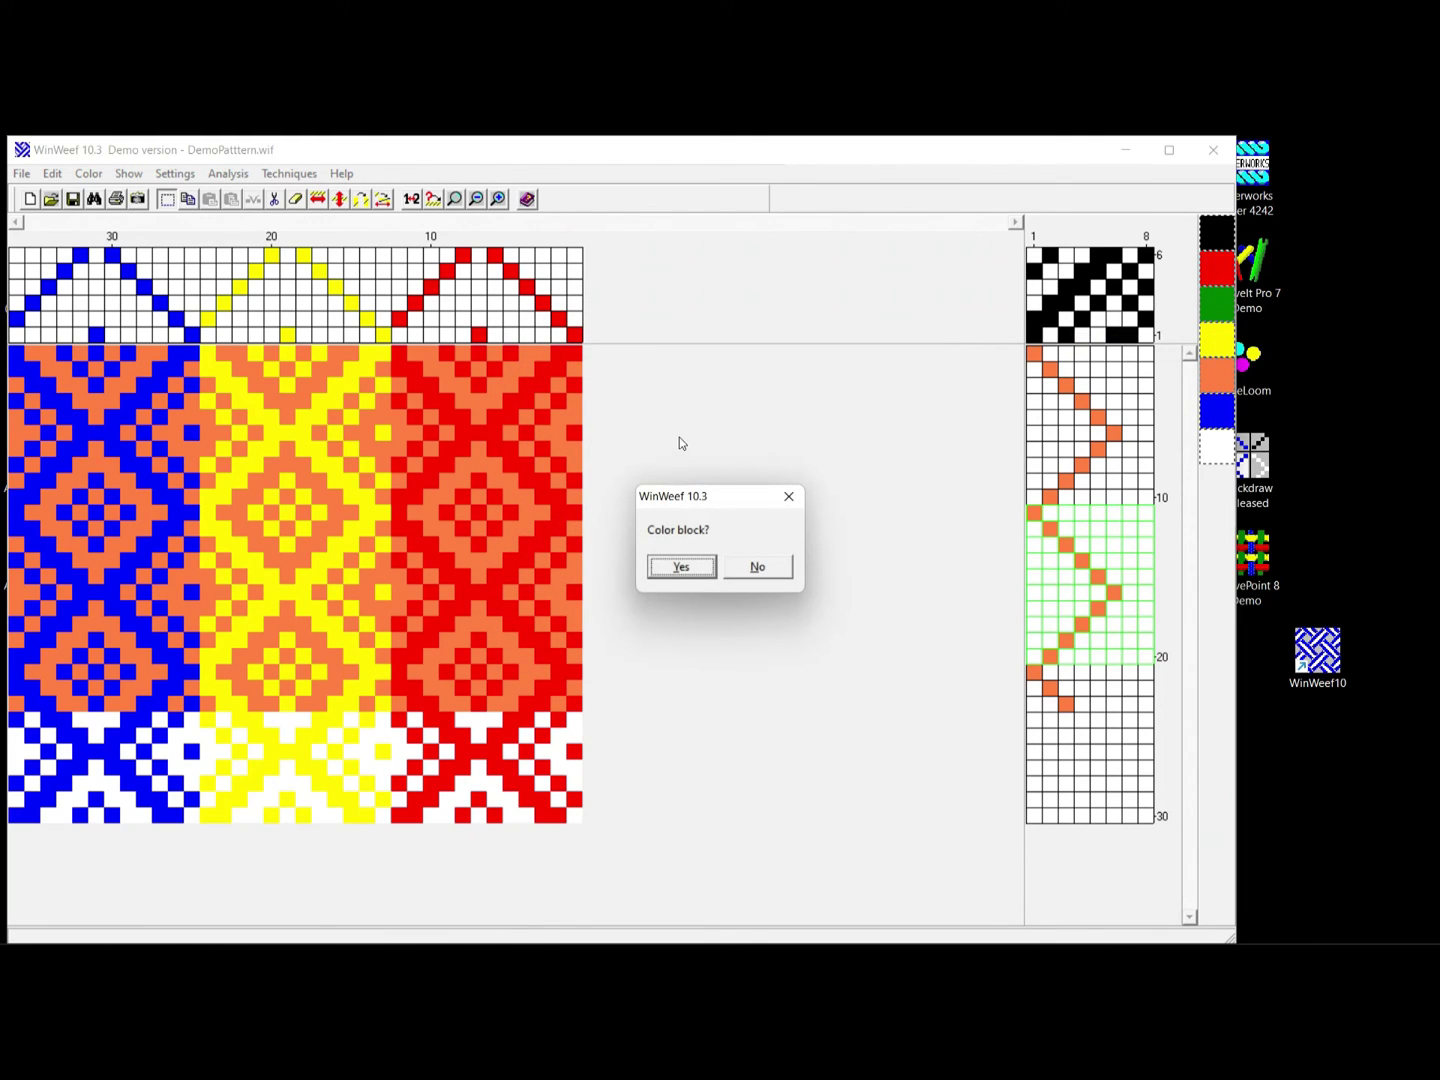
left_click(688, 570)
- Add magenta to the palette and color the treadling block of weft picks 21–30 with it
left_click_drag(1030, 672, 1115, 816)
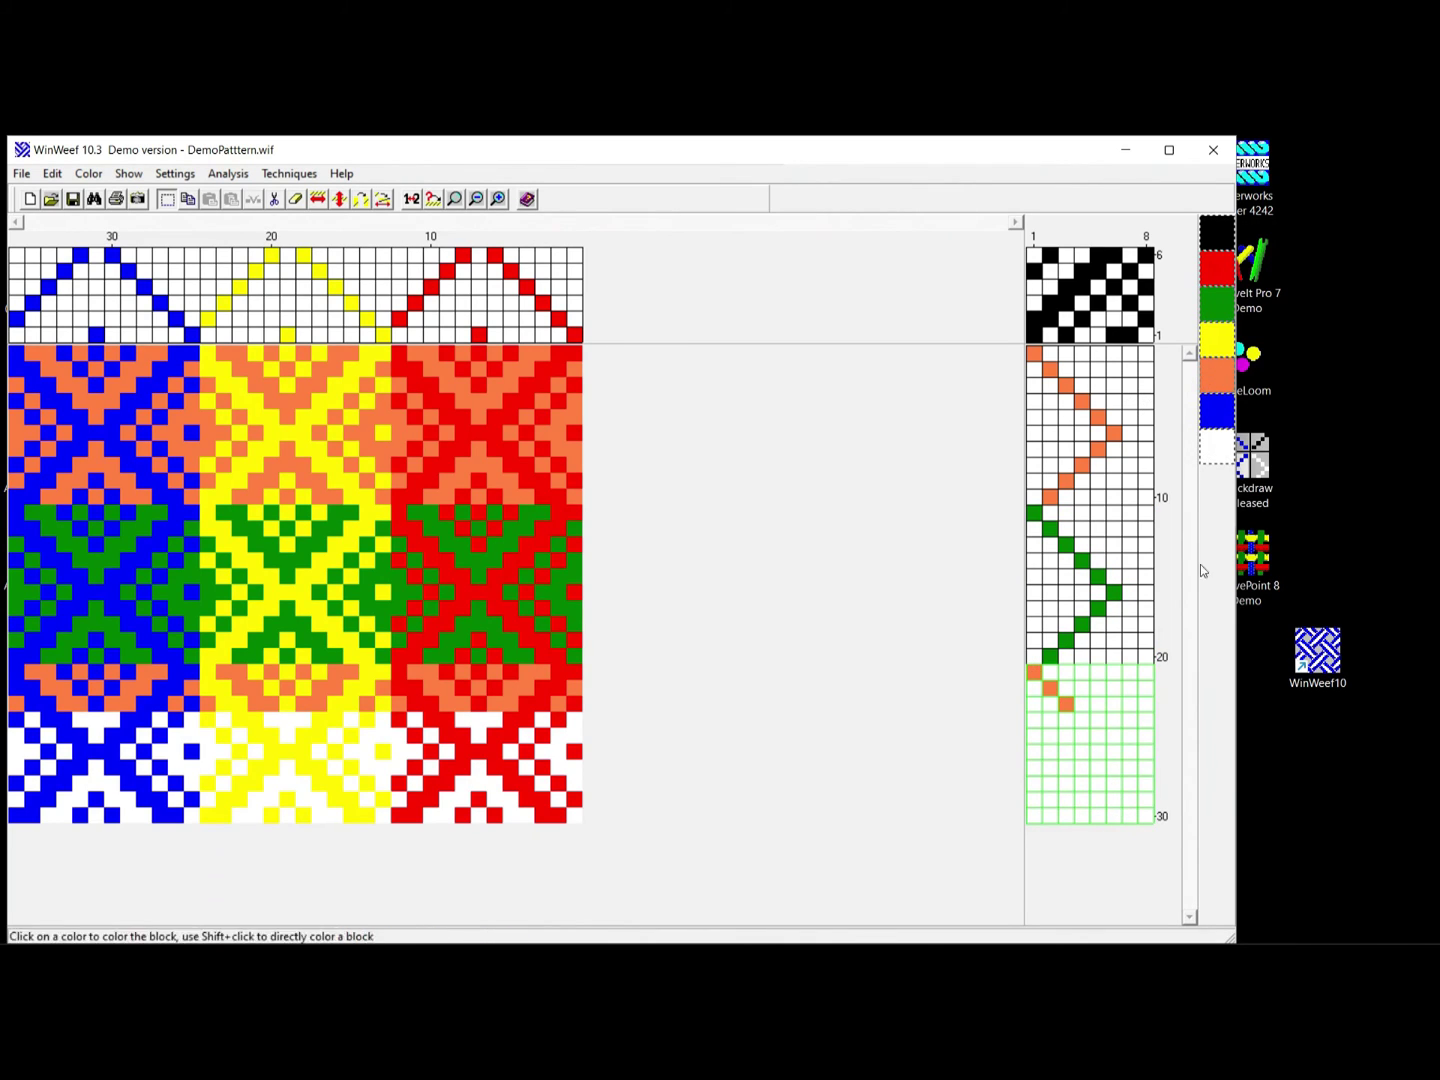
right_click(1213, 490)
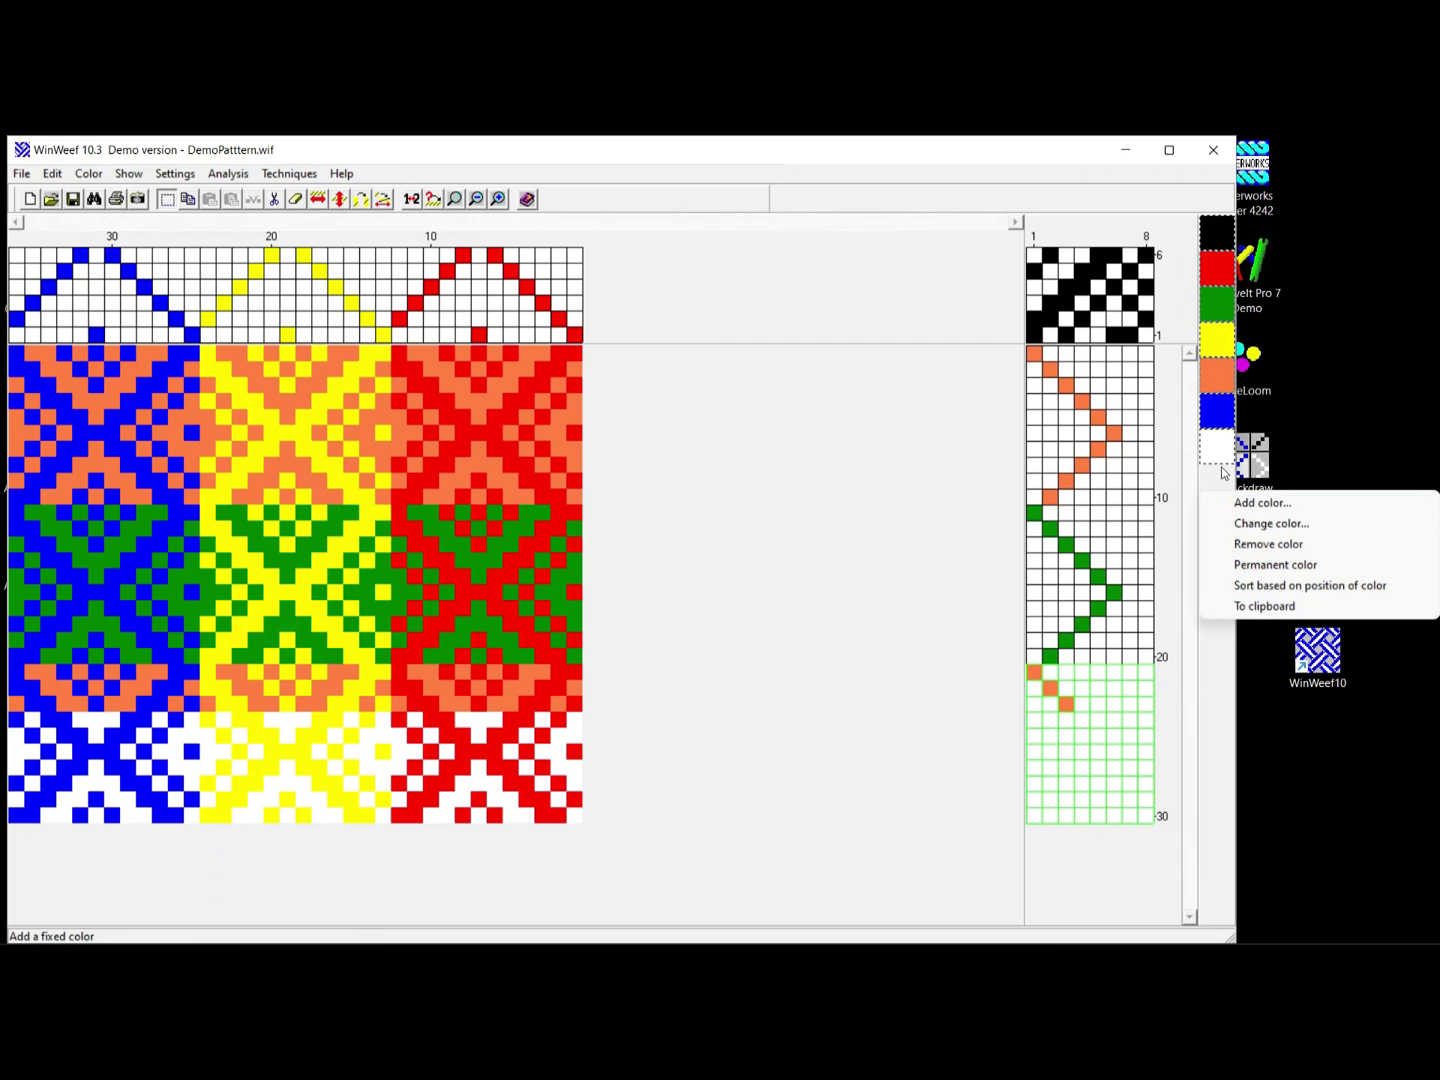
left_click(1245, 503)
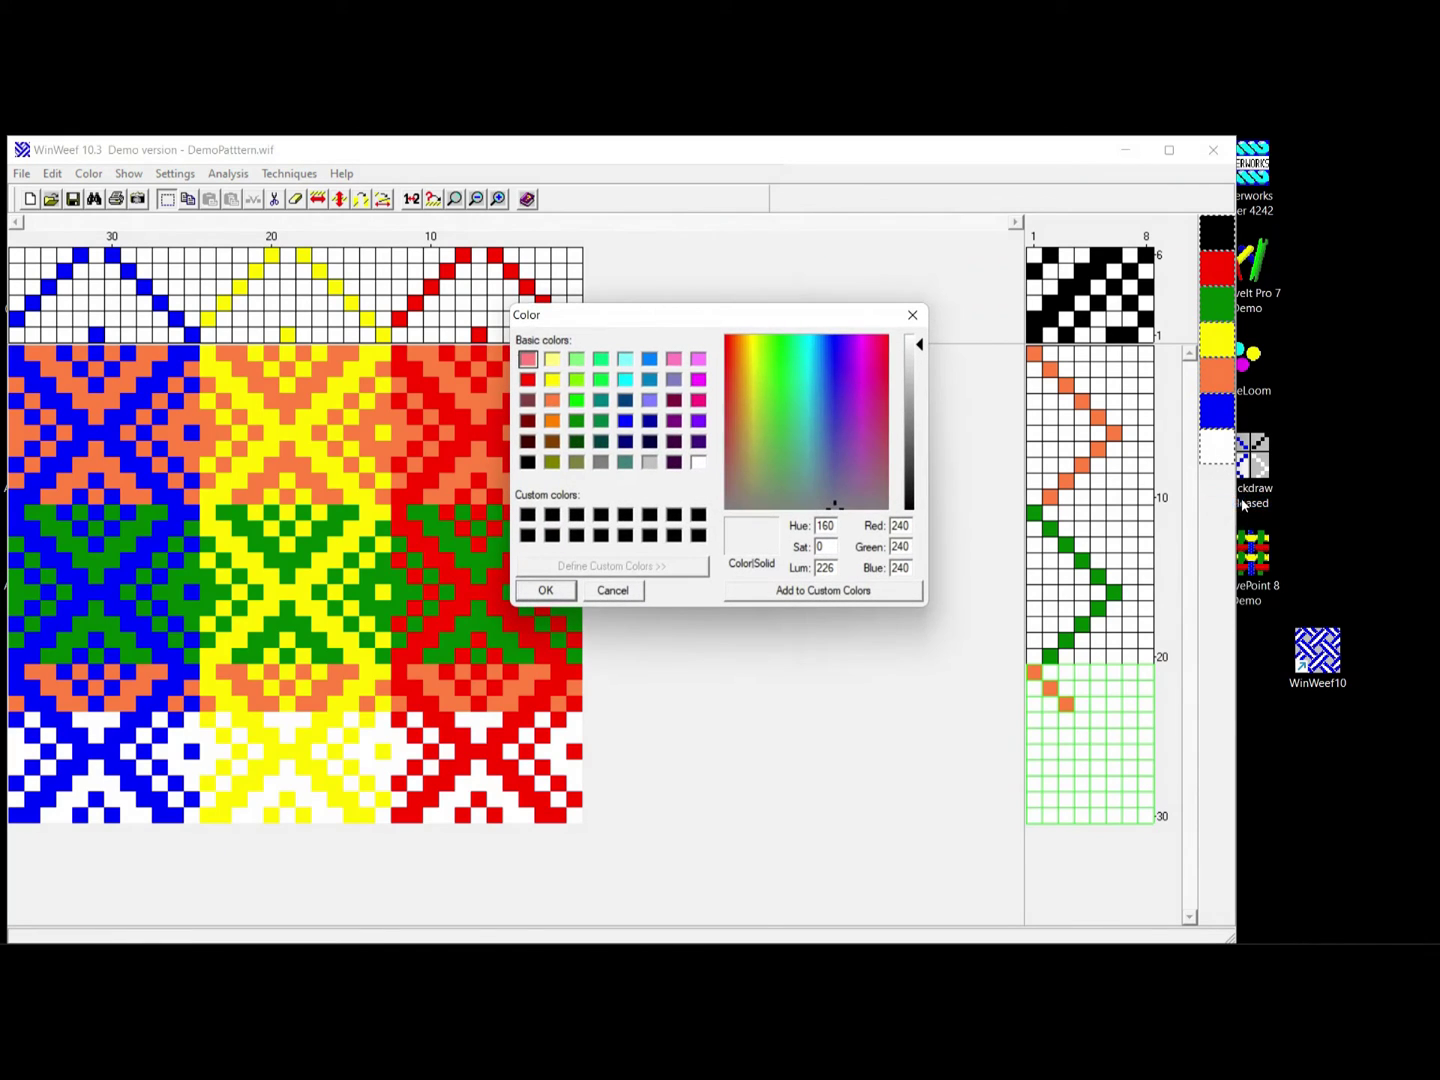
left_click(697, 380)
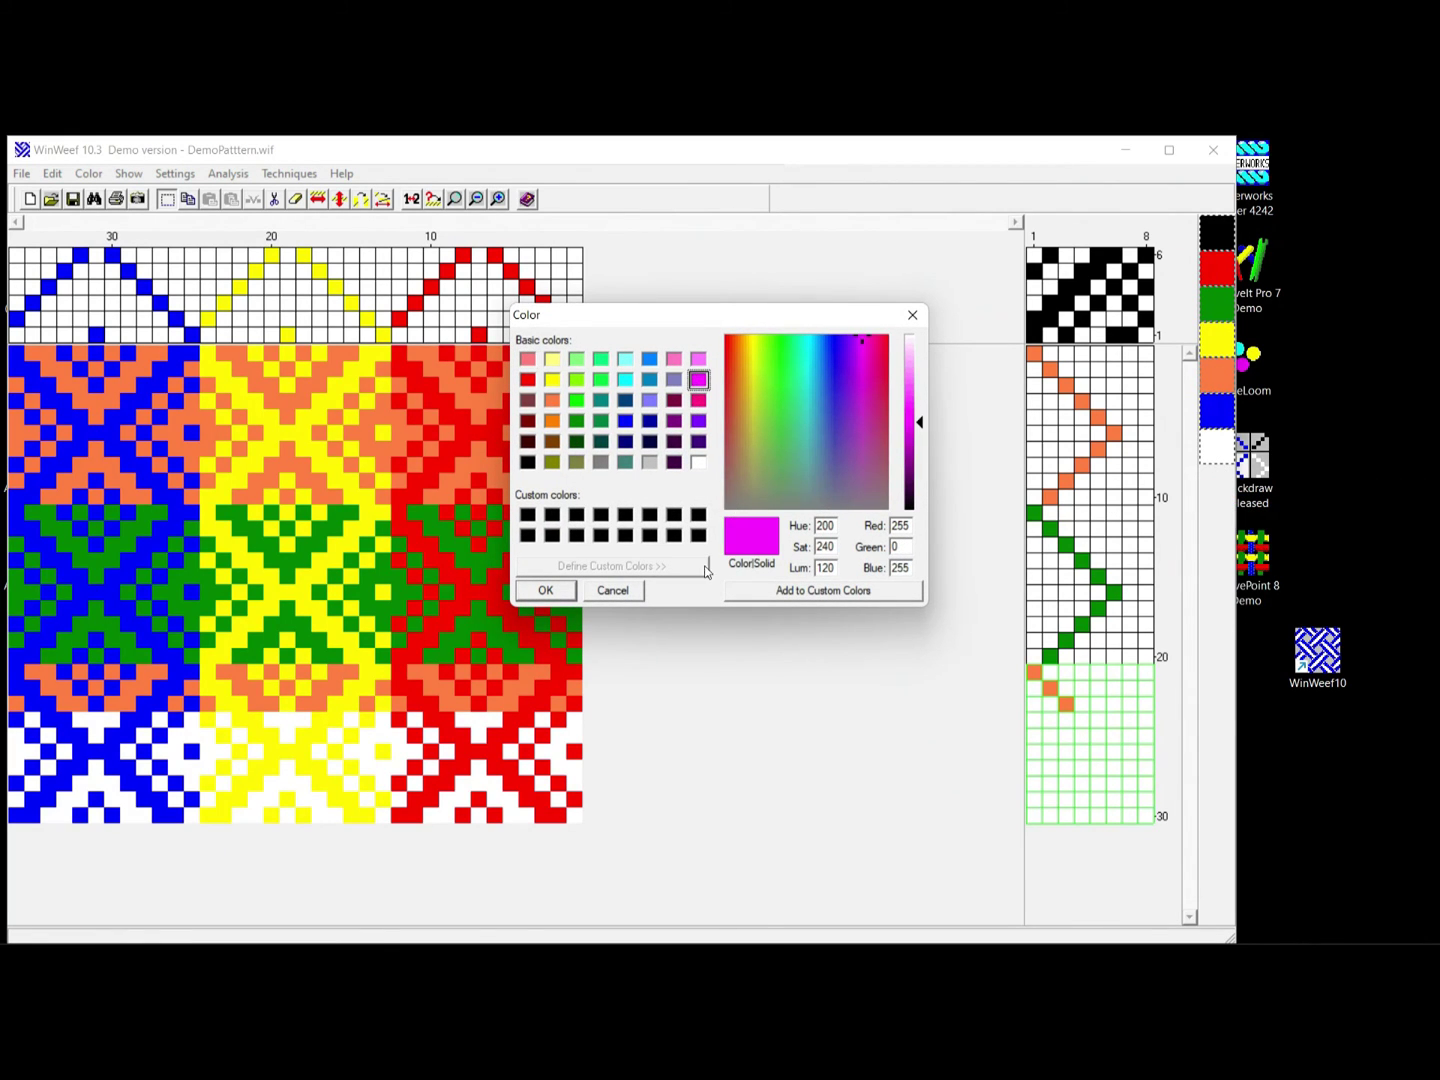
left_click(568, 593)
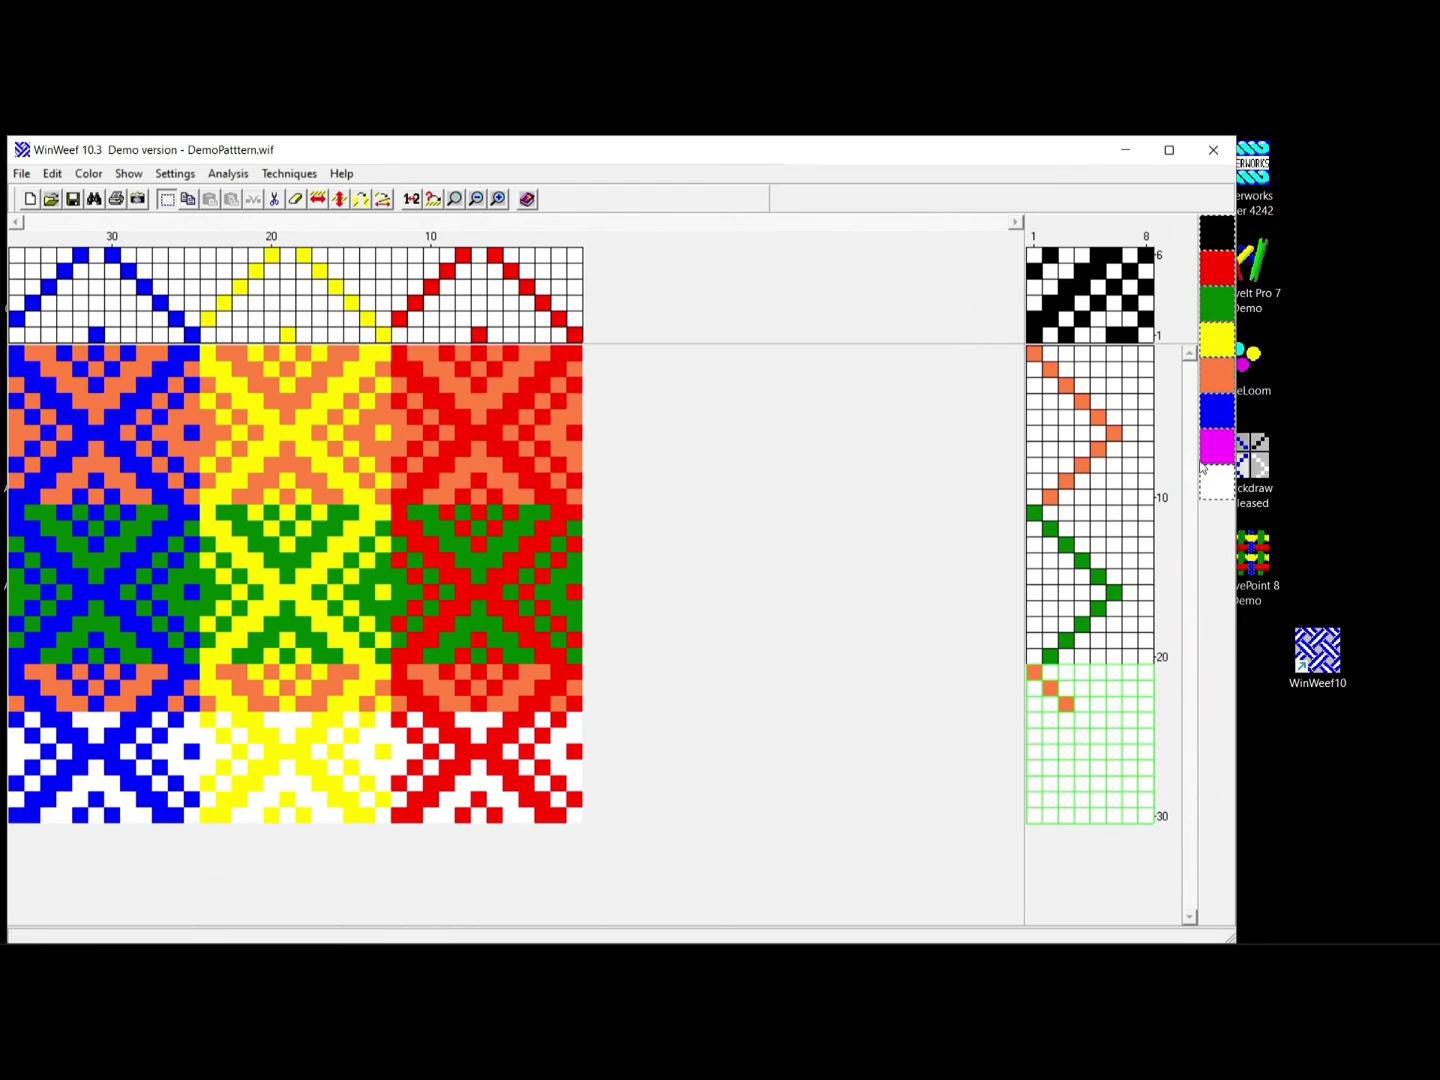
left_click(1228, 455)
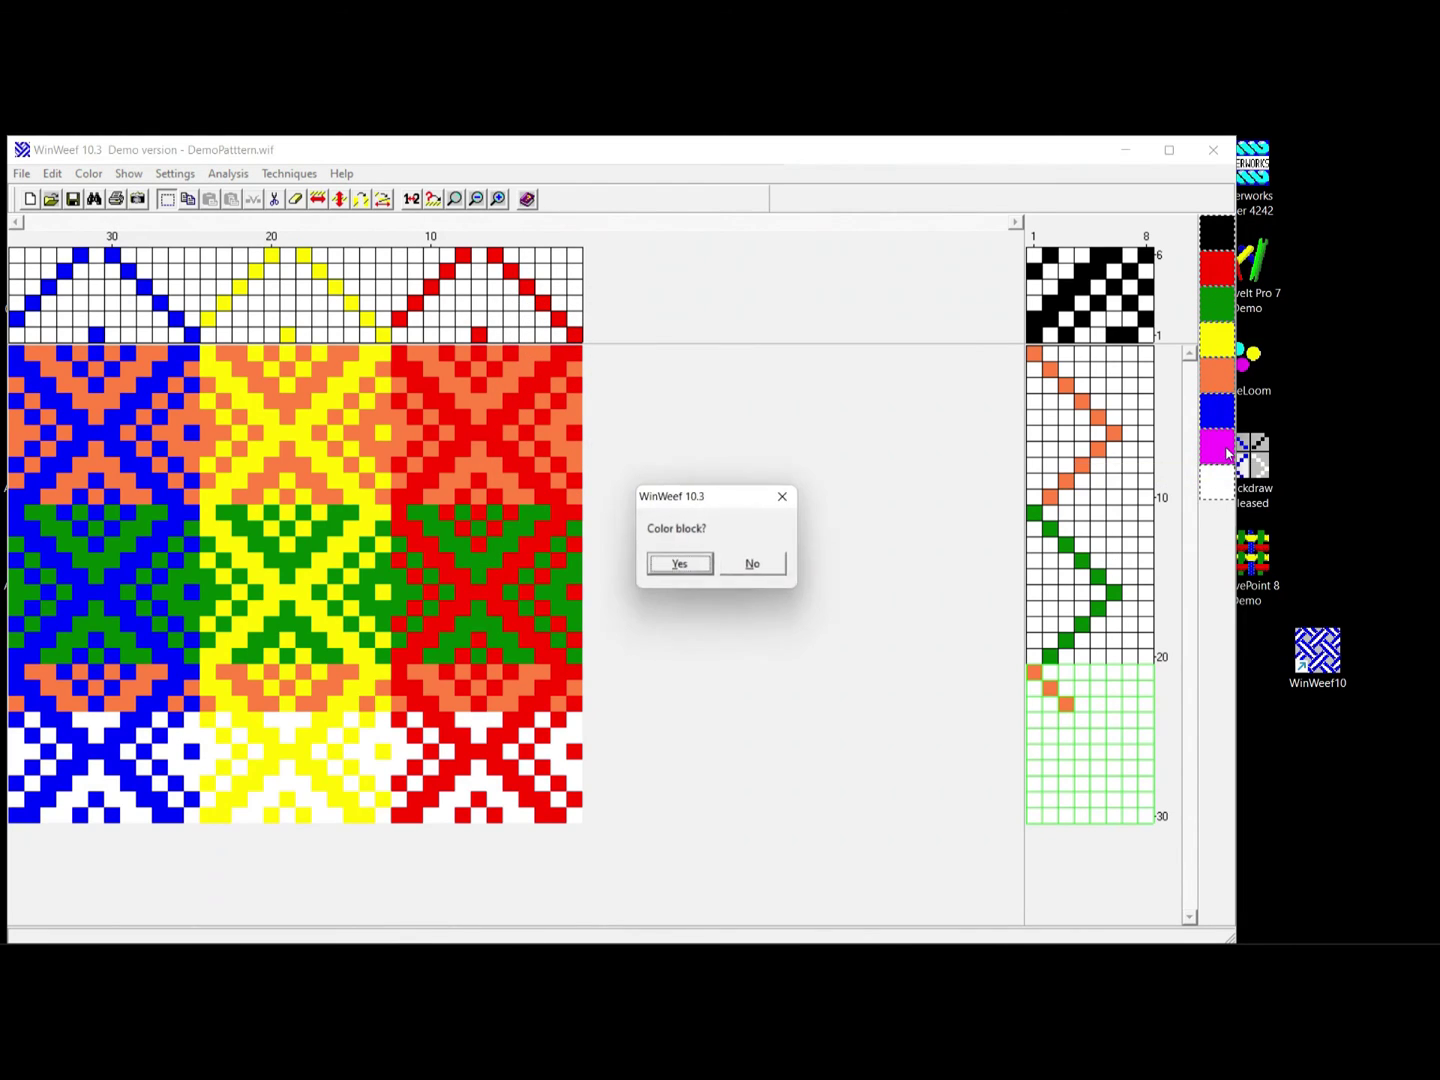
left_click(678, 567)
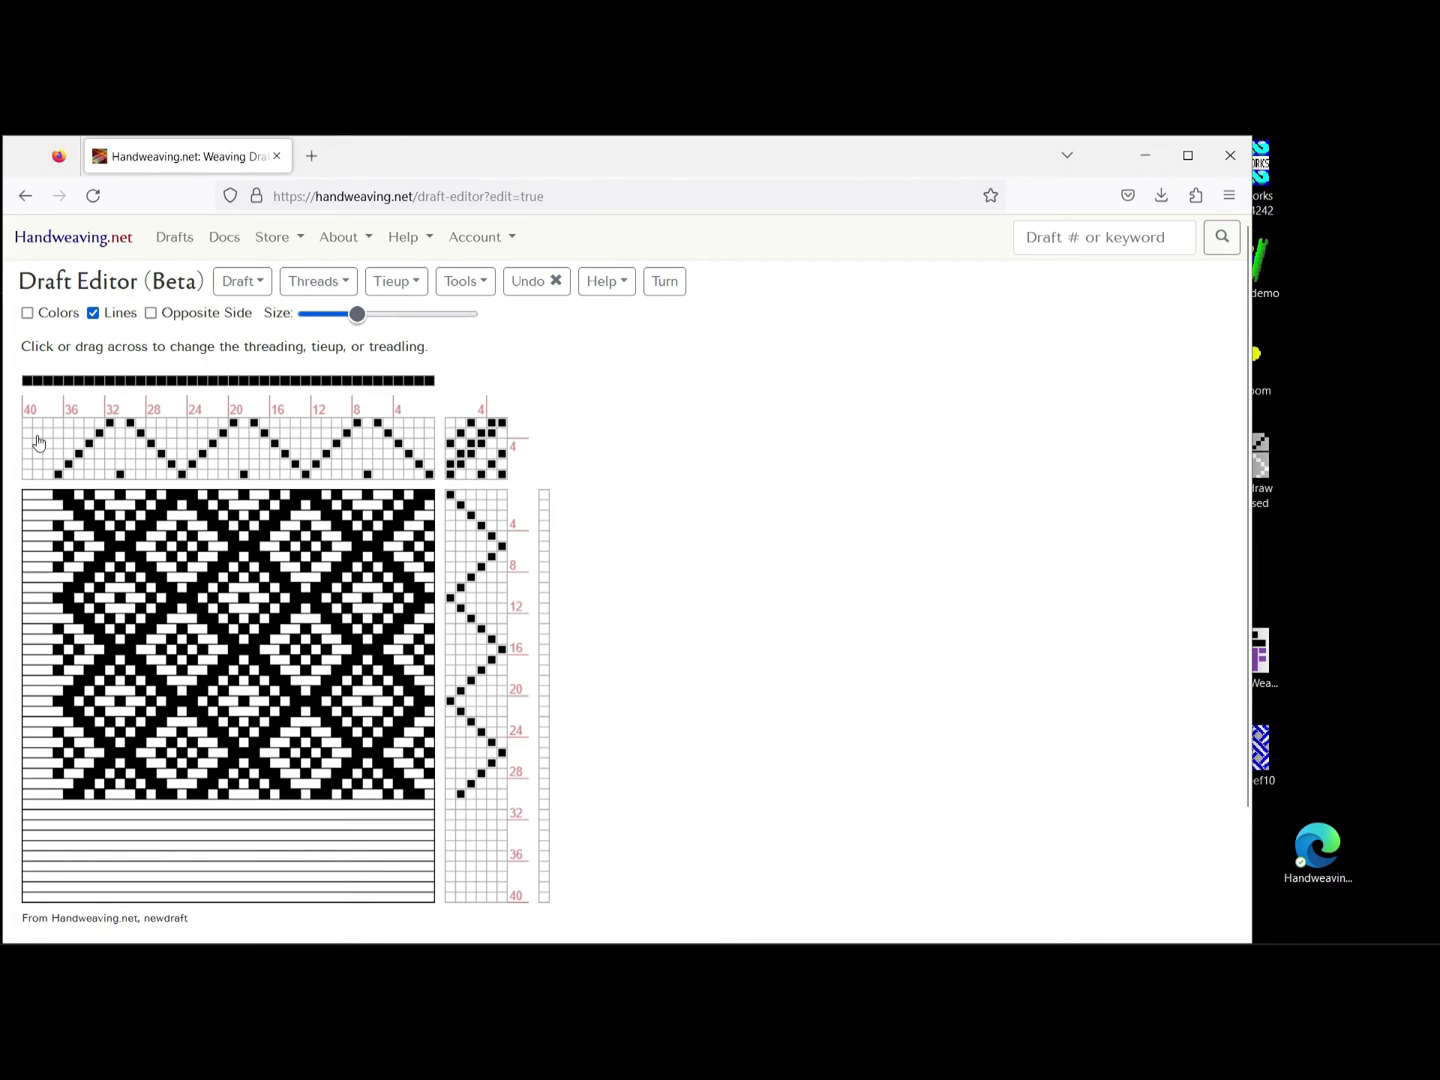
- Switch to the Handweaving.net Draft Editor, enable colors with the second swatch as red FB0436, and paint warp ends 1–13 with it
left_click(27, 314)
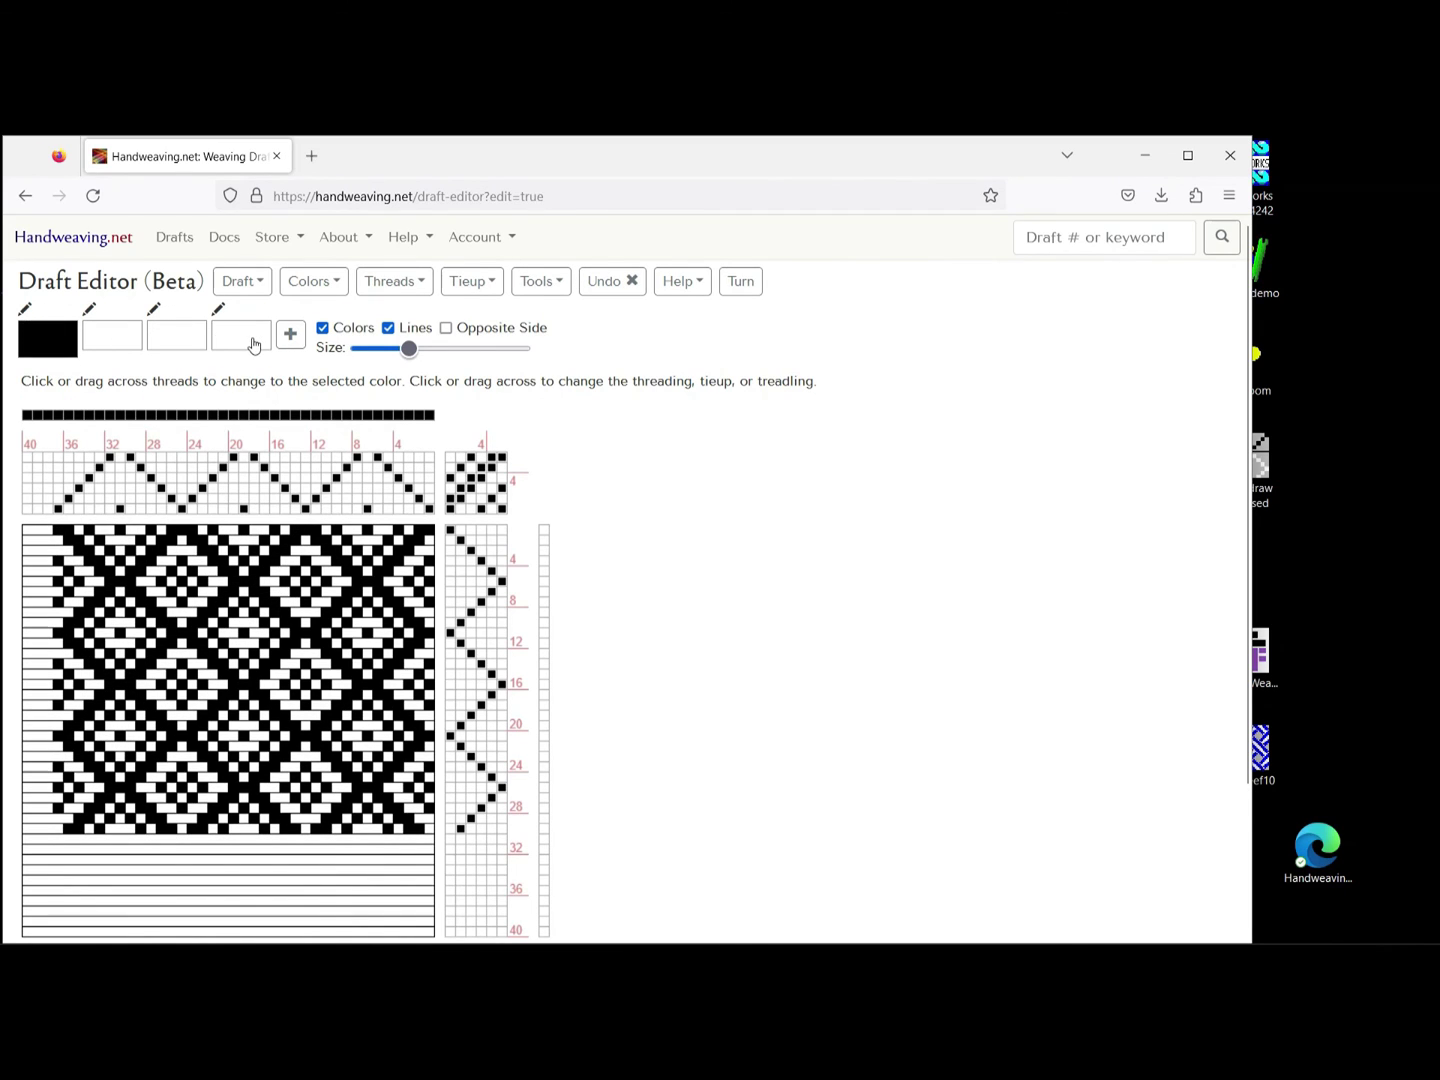
left_click(89, 312)
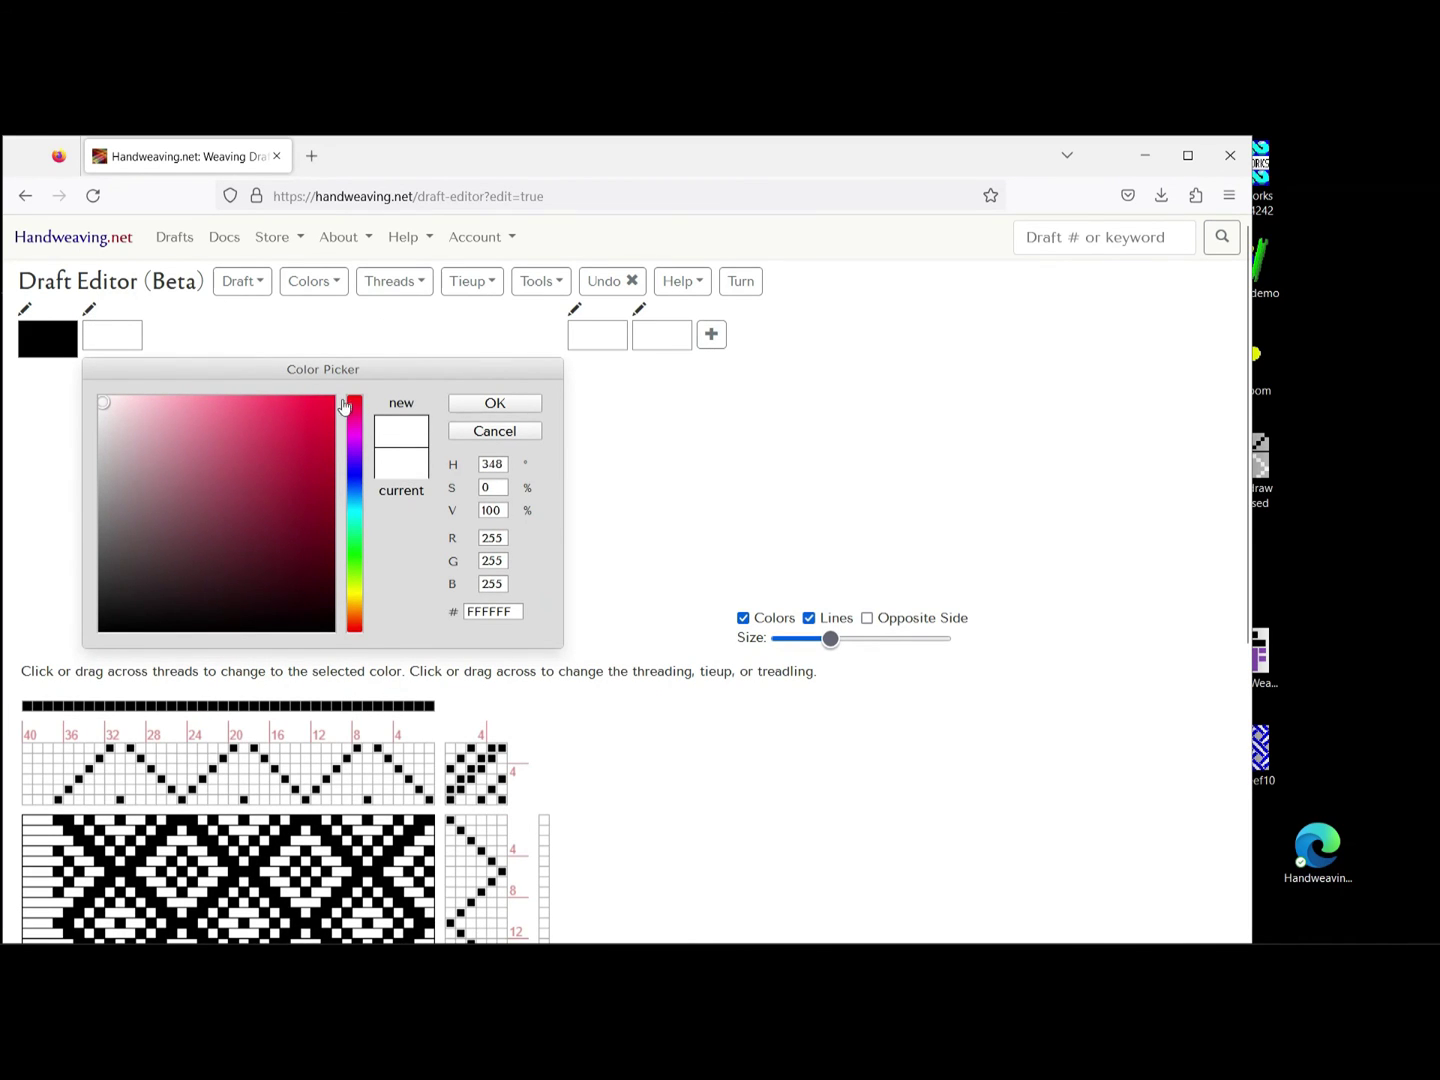
left_click(333, 405)
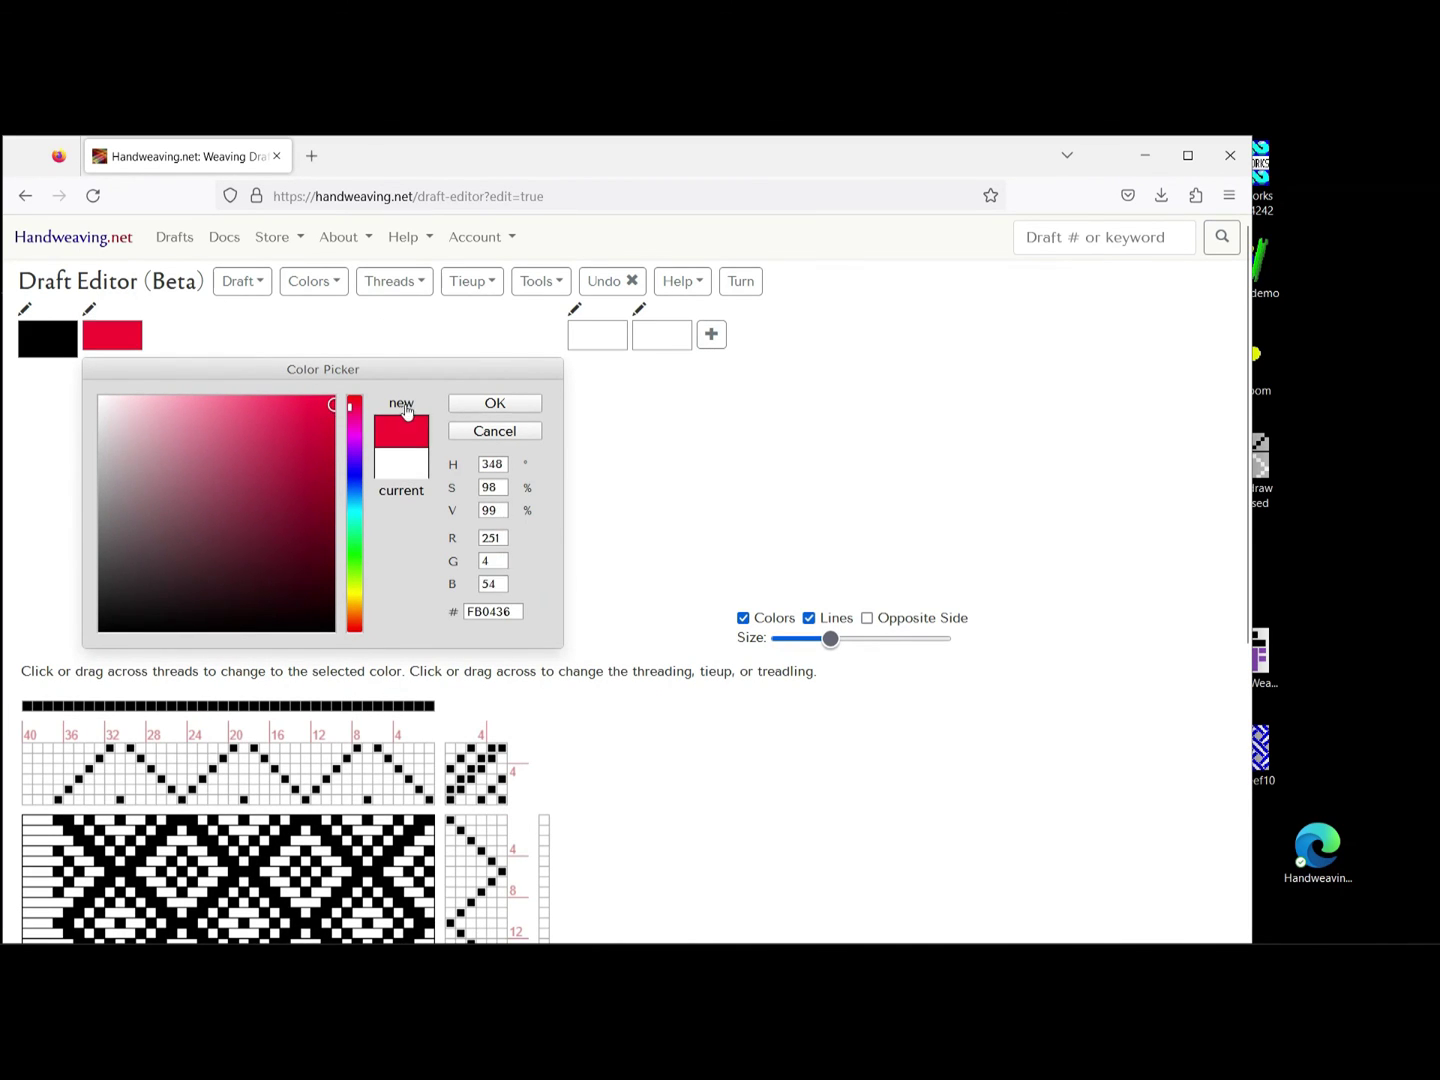
left_click(471, 406)
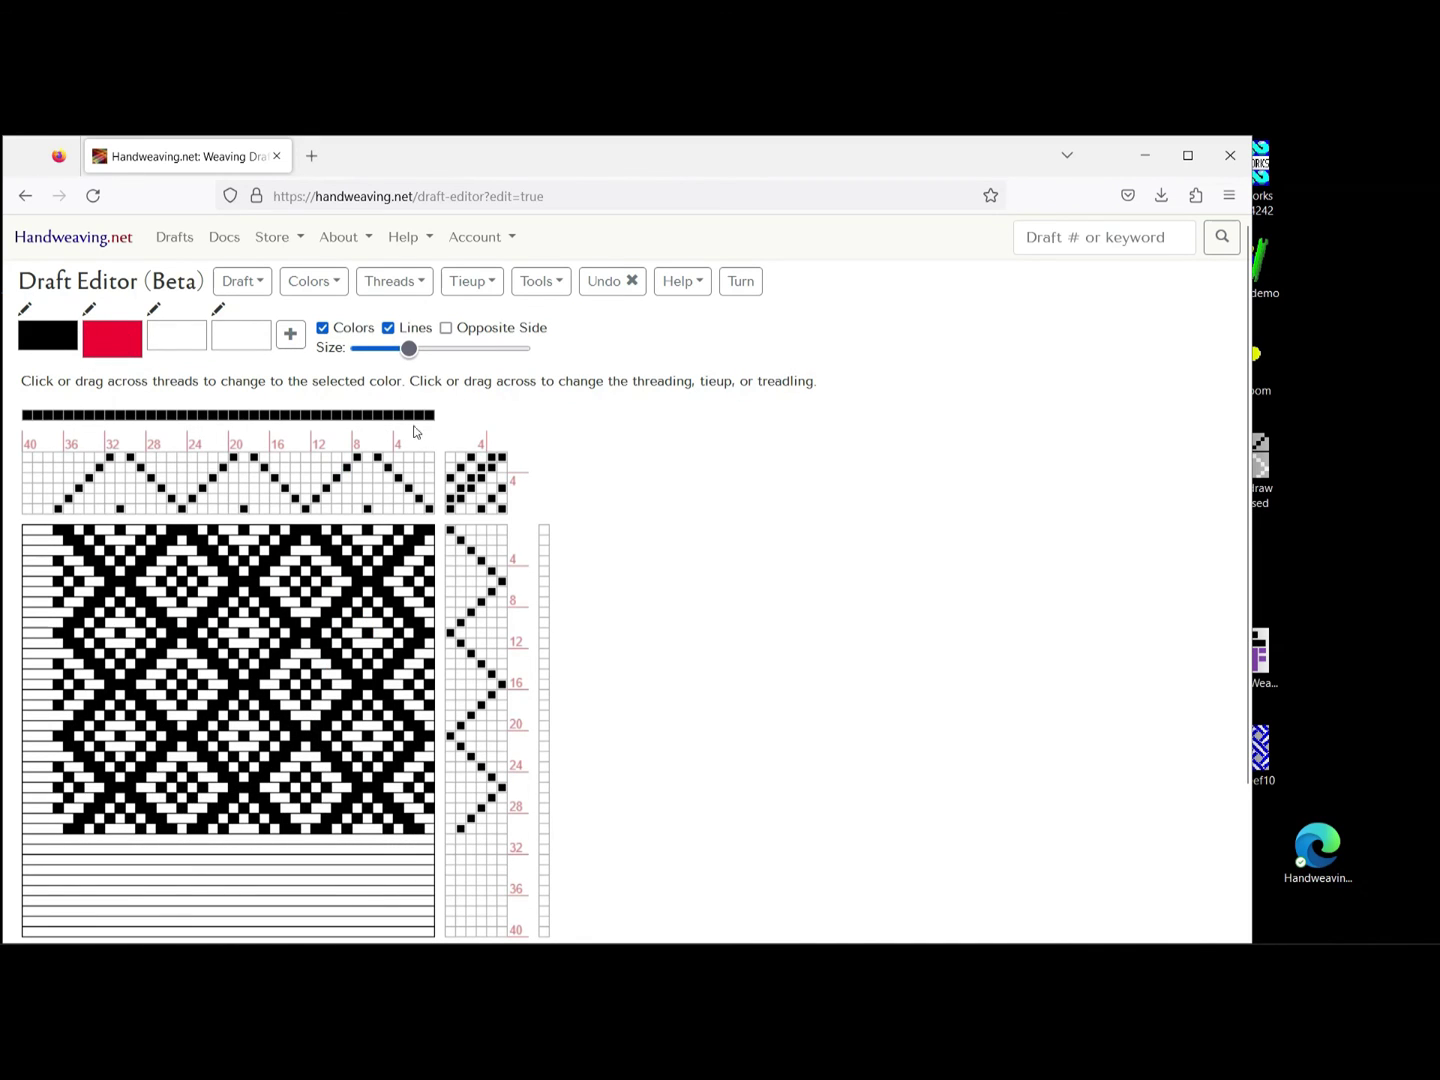
left_click_drag(431, 415, 309, 416)
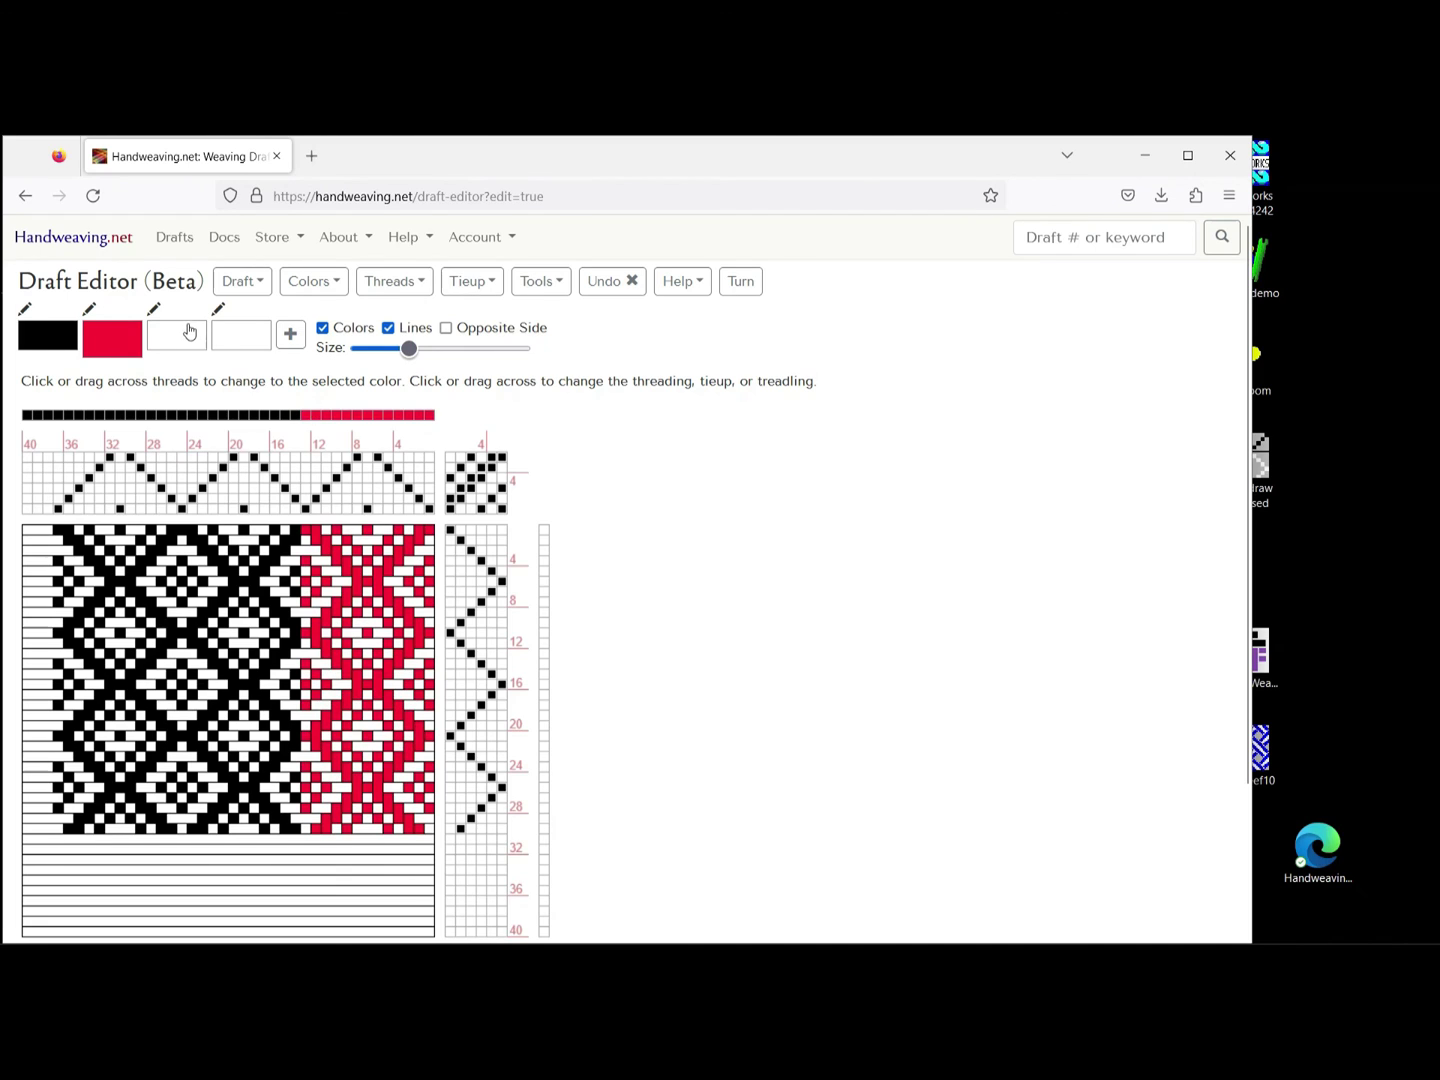
- Set the third palette swatch to yellow F1F806 and paint warp ends 14–24 with it
left_click(154, 312)
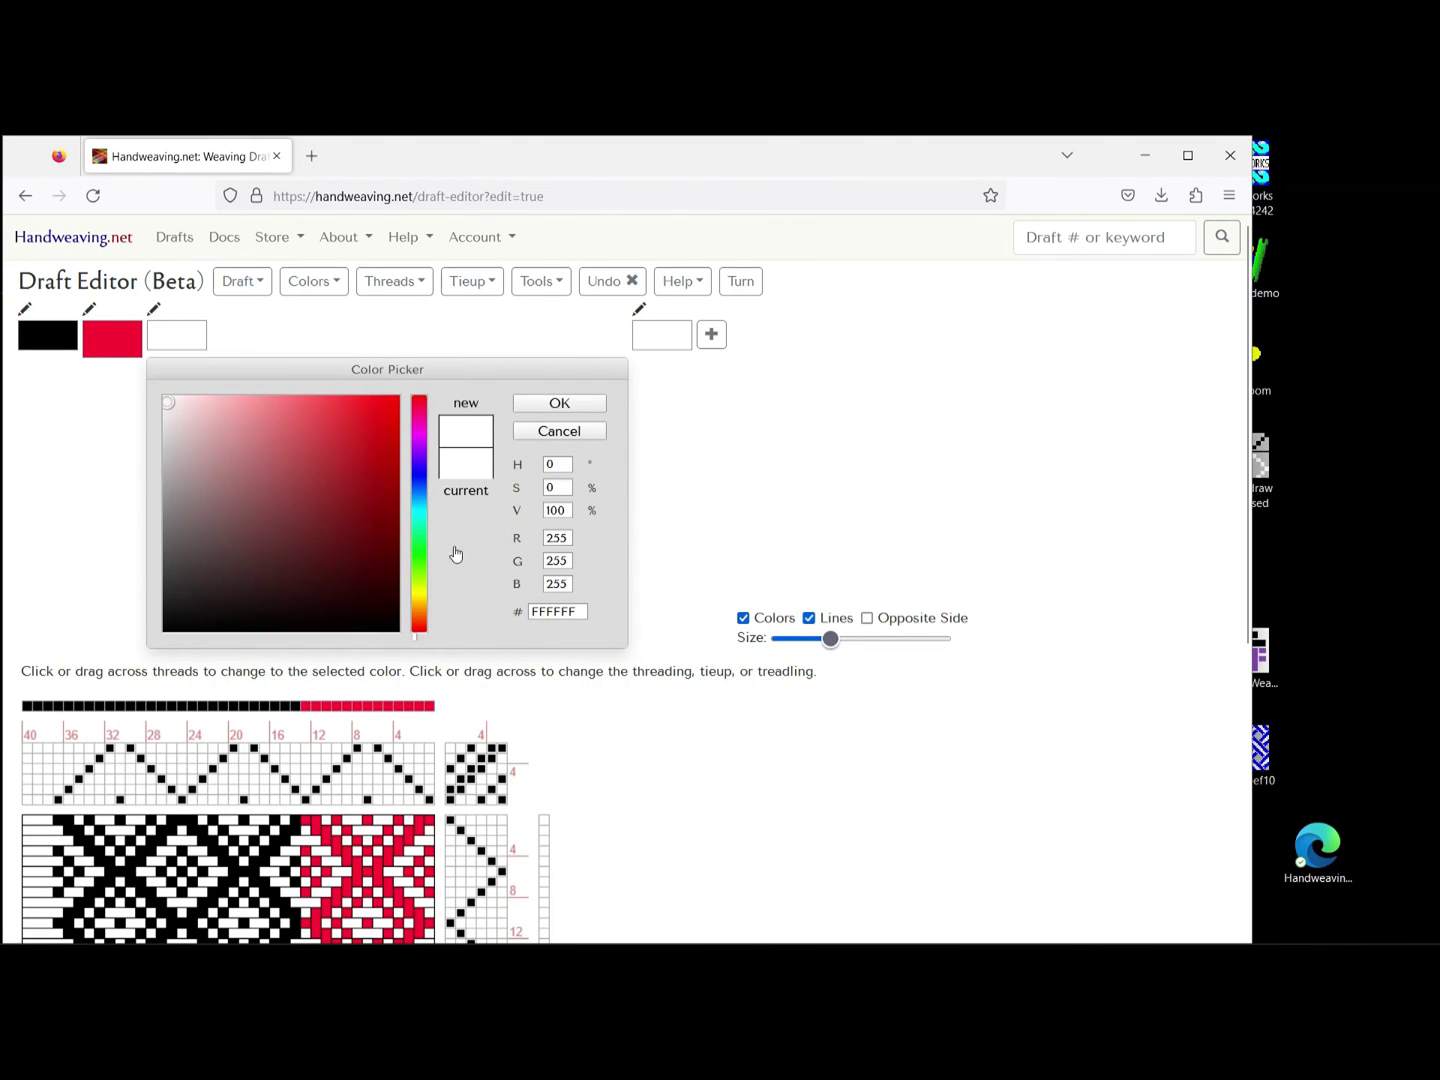
left_click(418, 597)
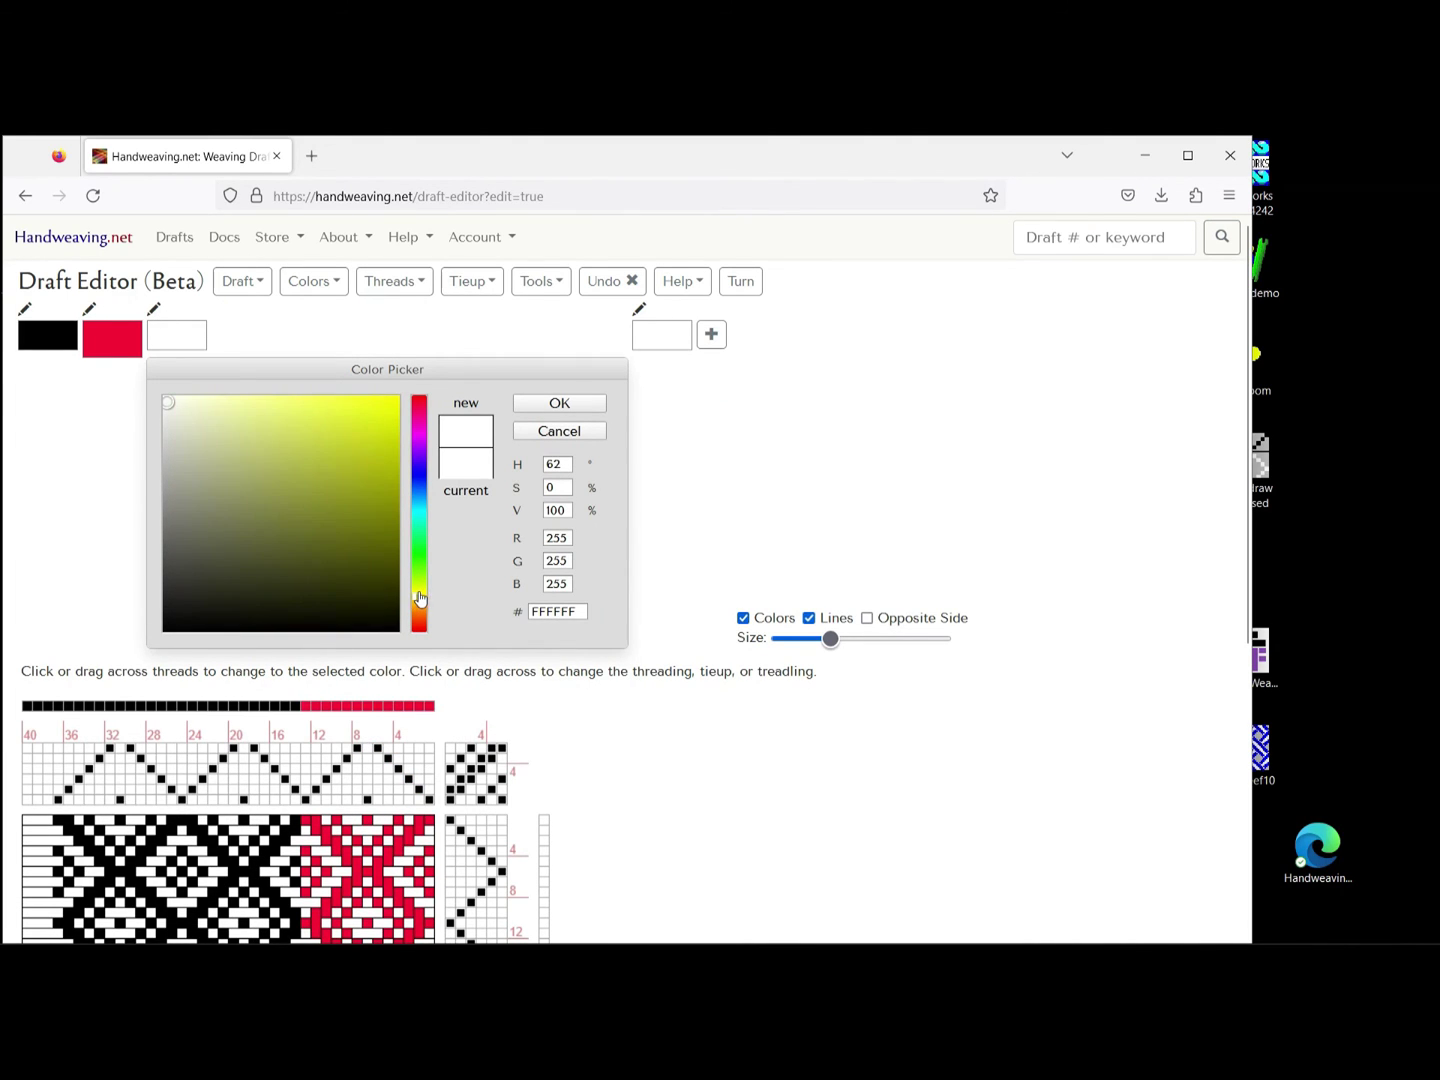
left_click(396, 407)
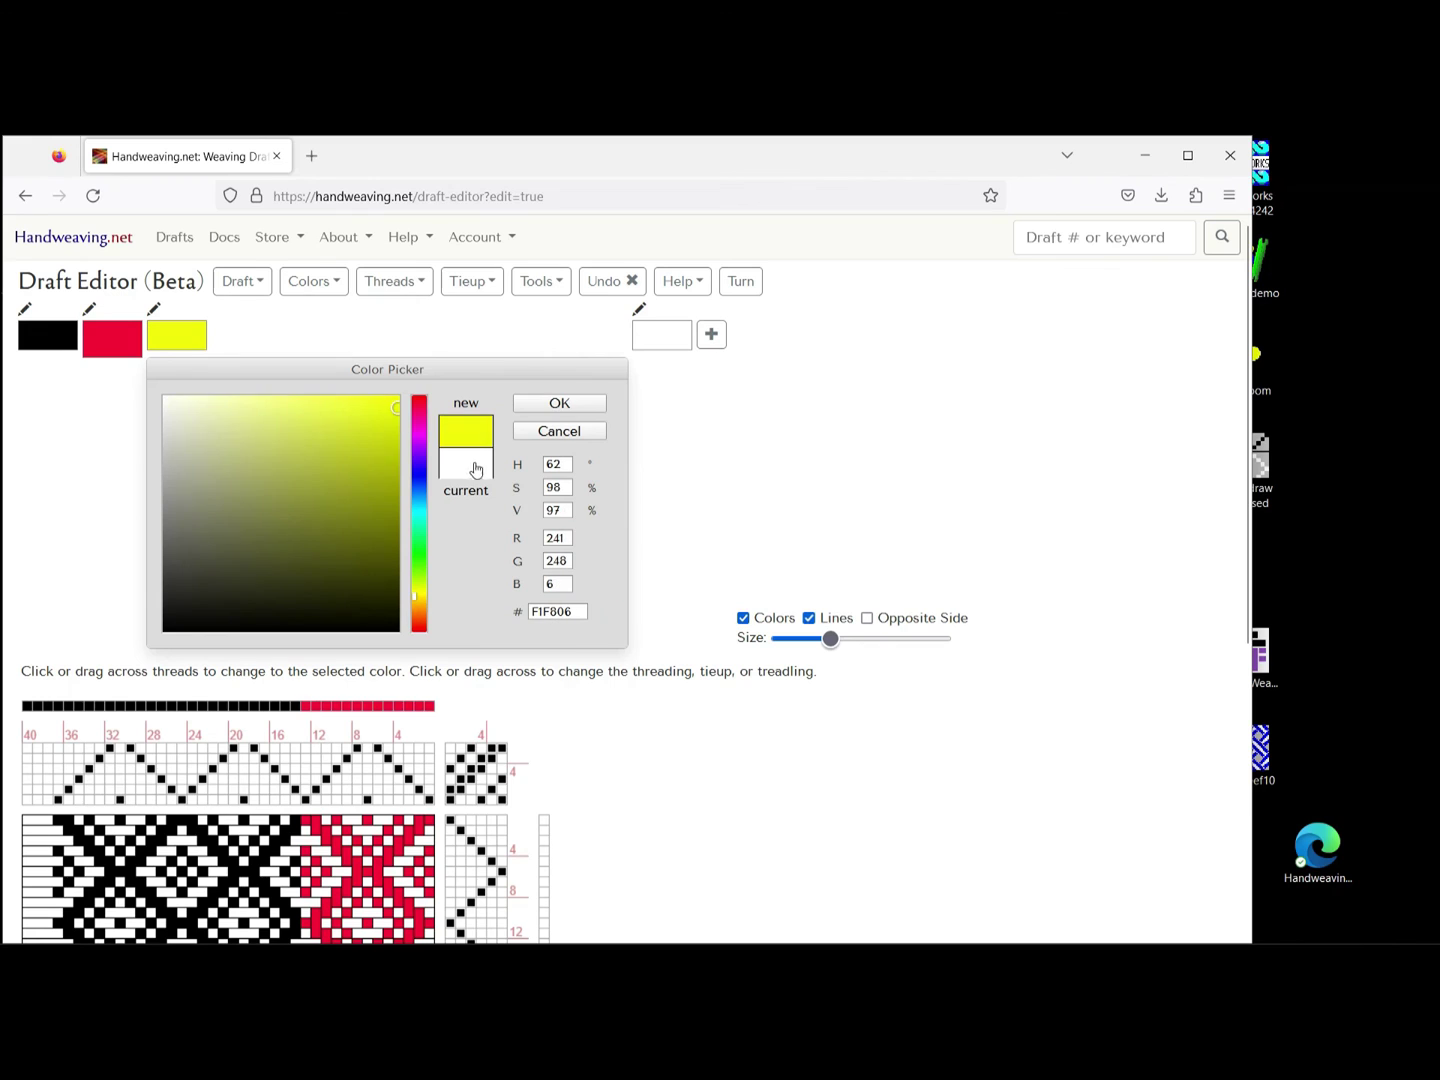
left_click(561, 404)
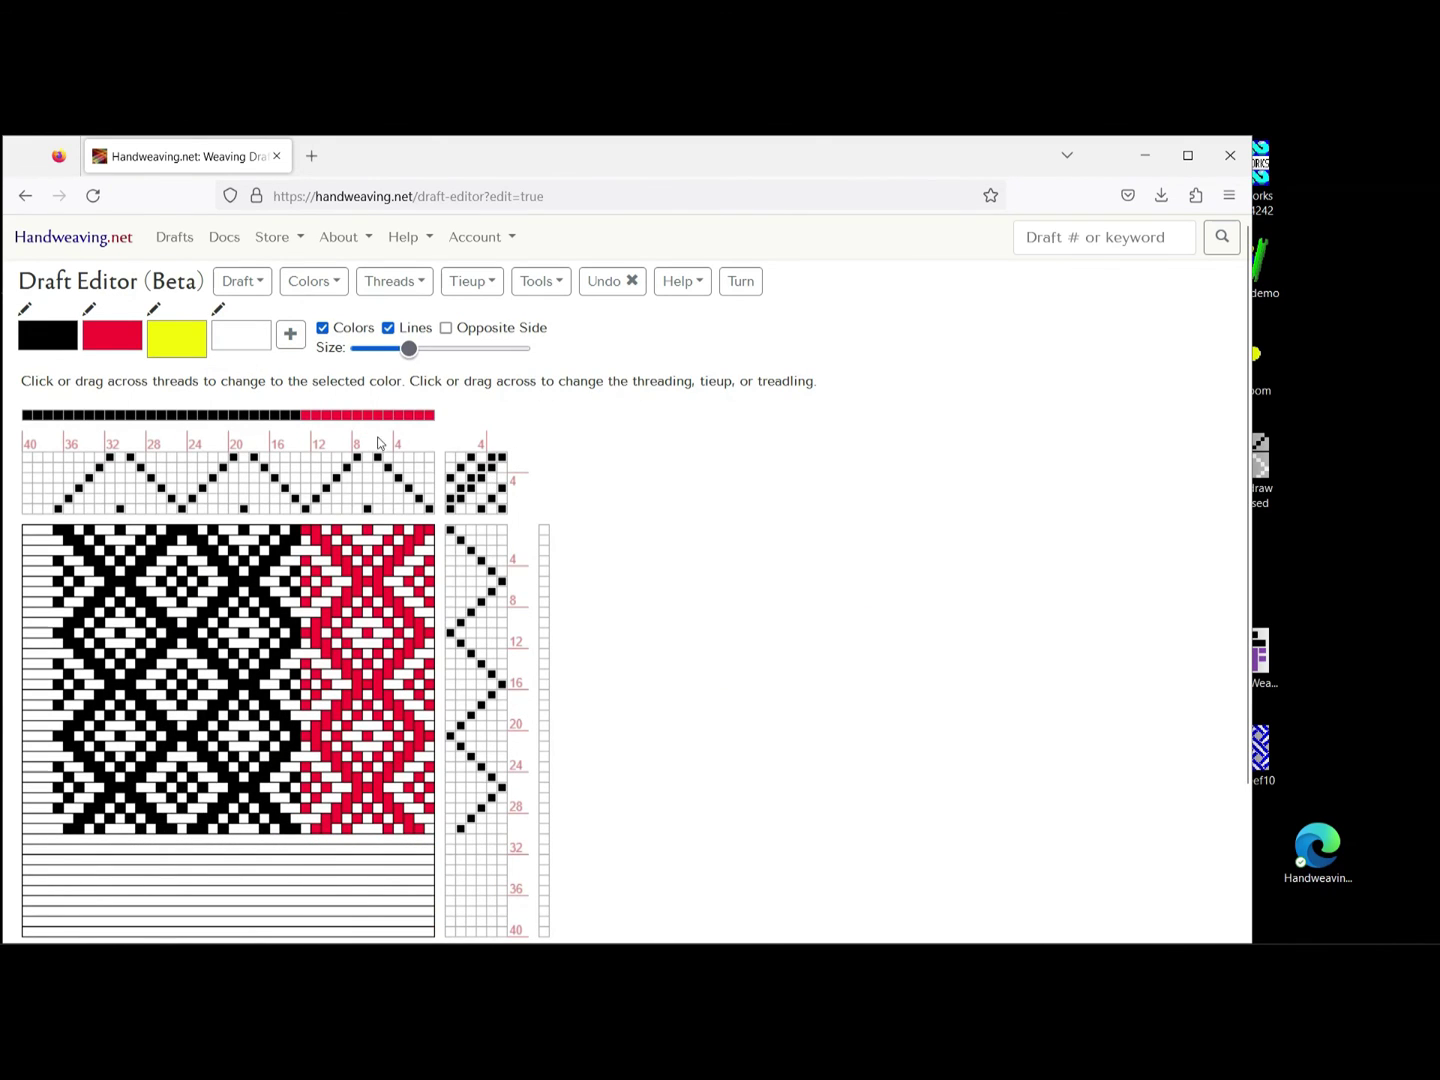
left_click_drag(296, 422, 190, 422)
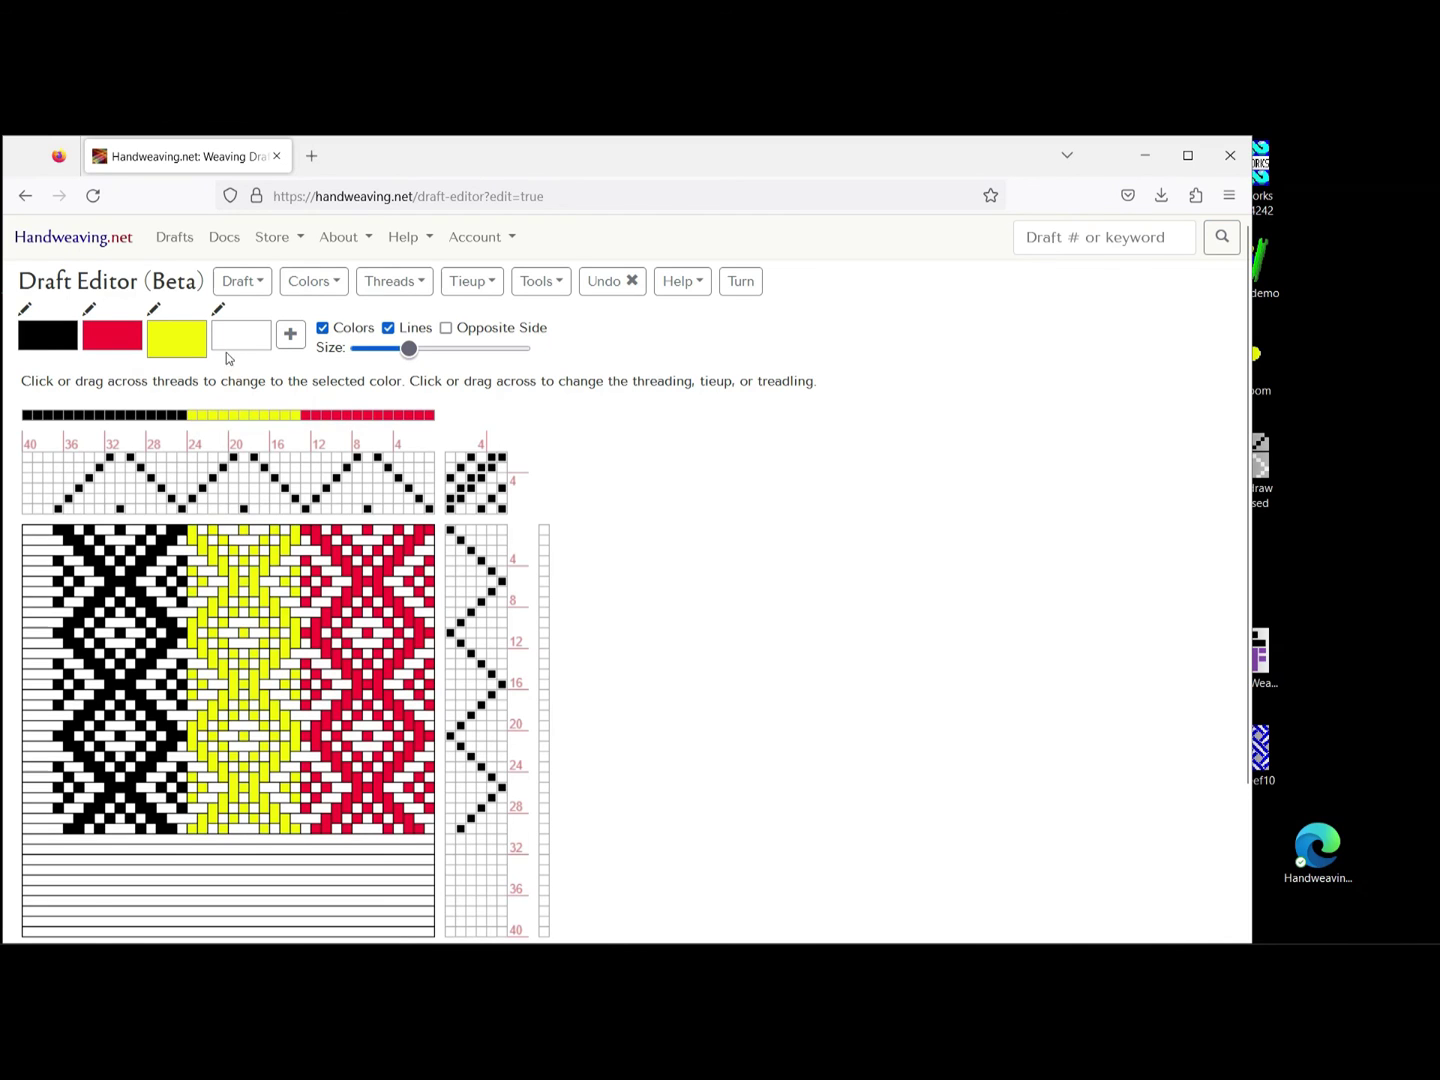
- Set the fourth palette swatch to blue 0025FC and paint warp ends 25–37 with it
left_click(217, 312)
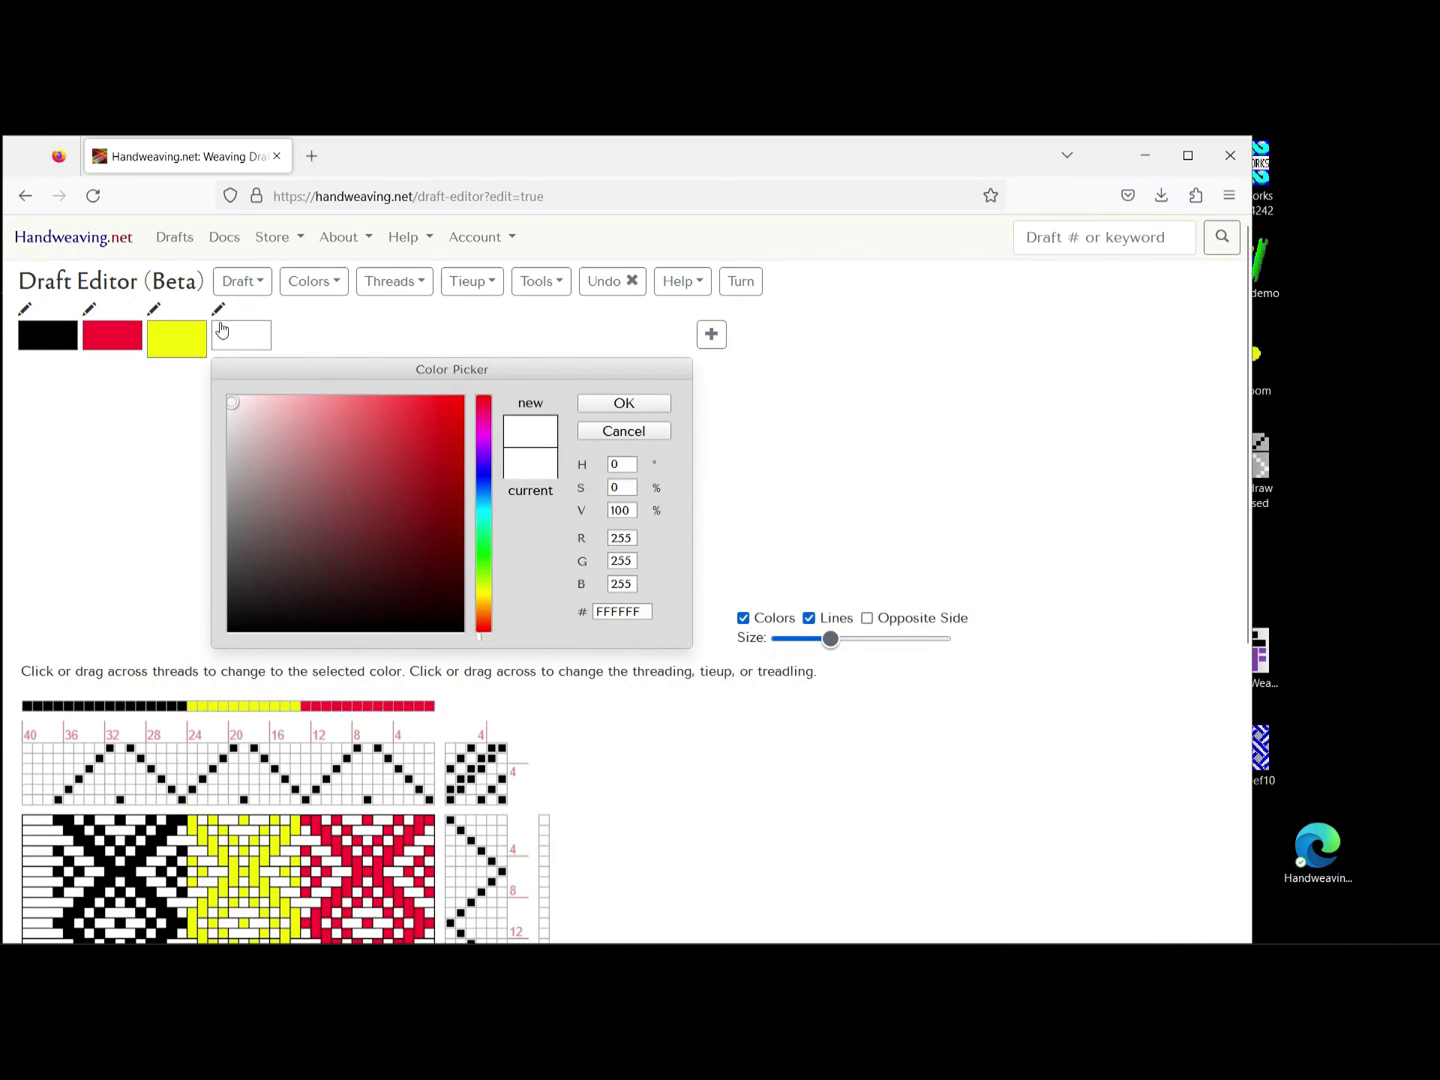
left_click(483, 483)
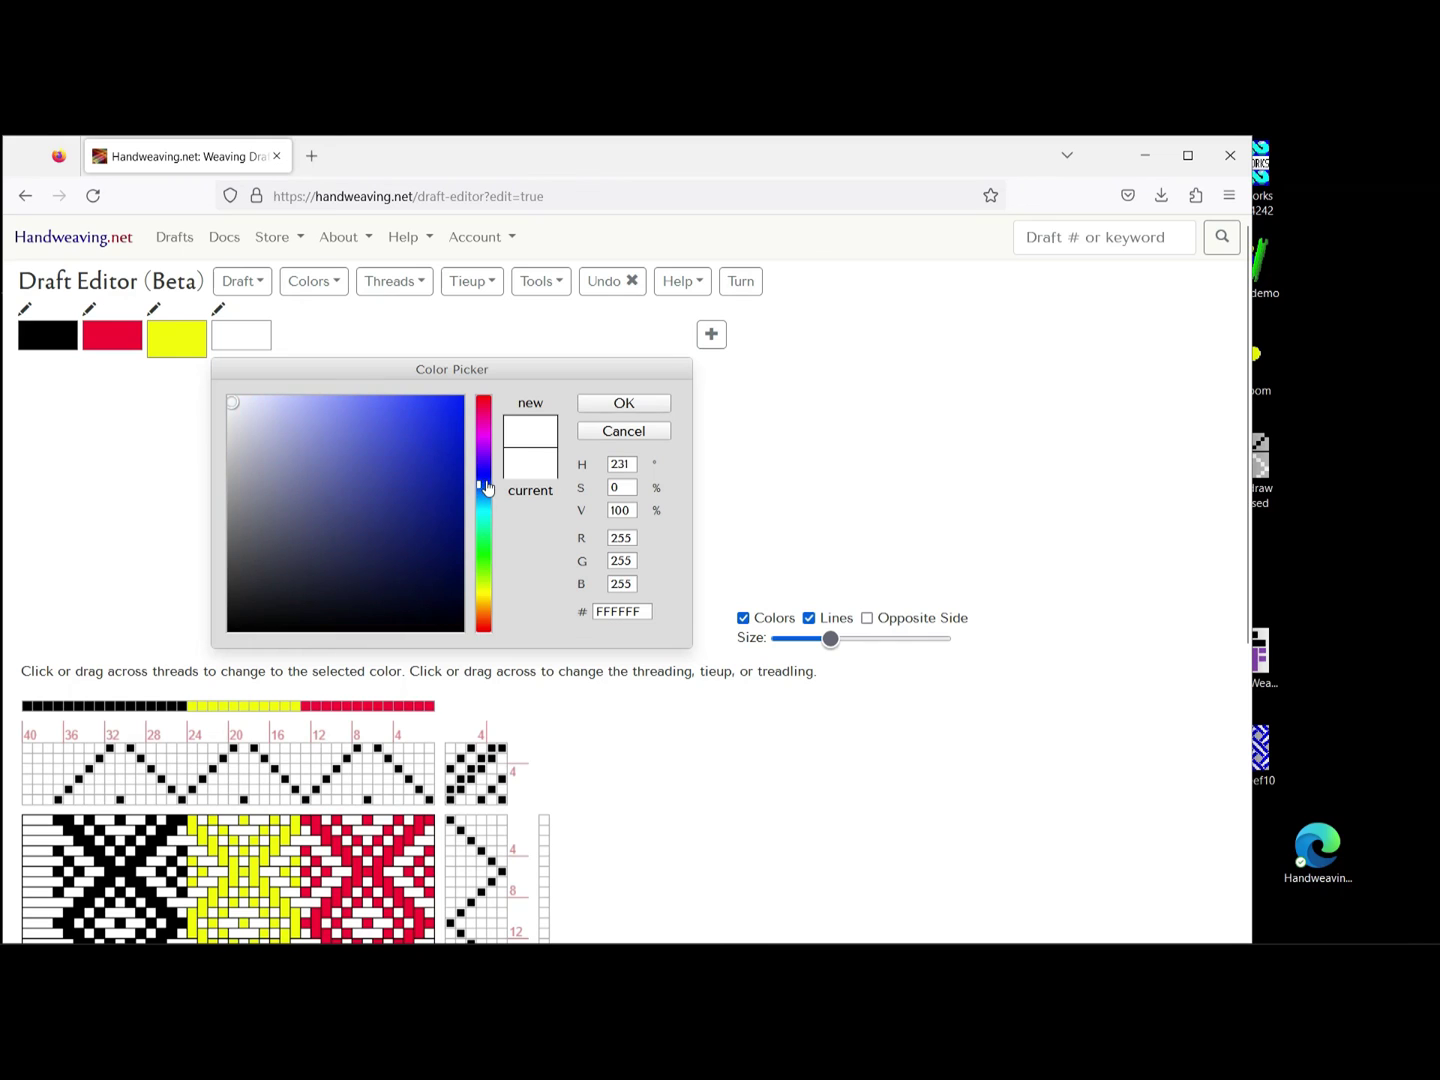
left_click(463, 403)
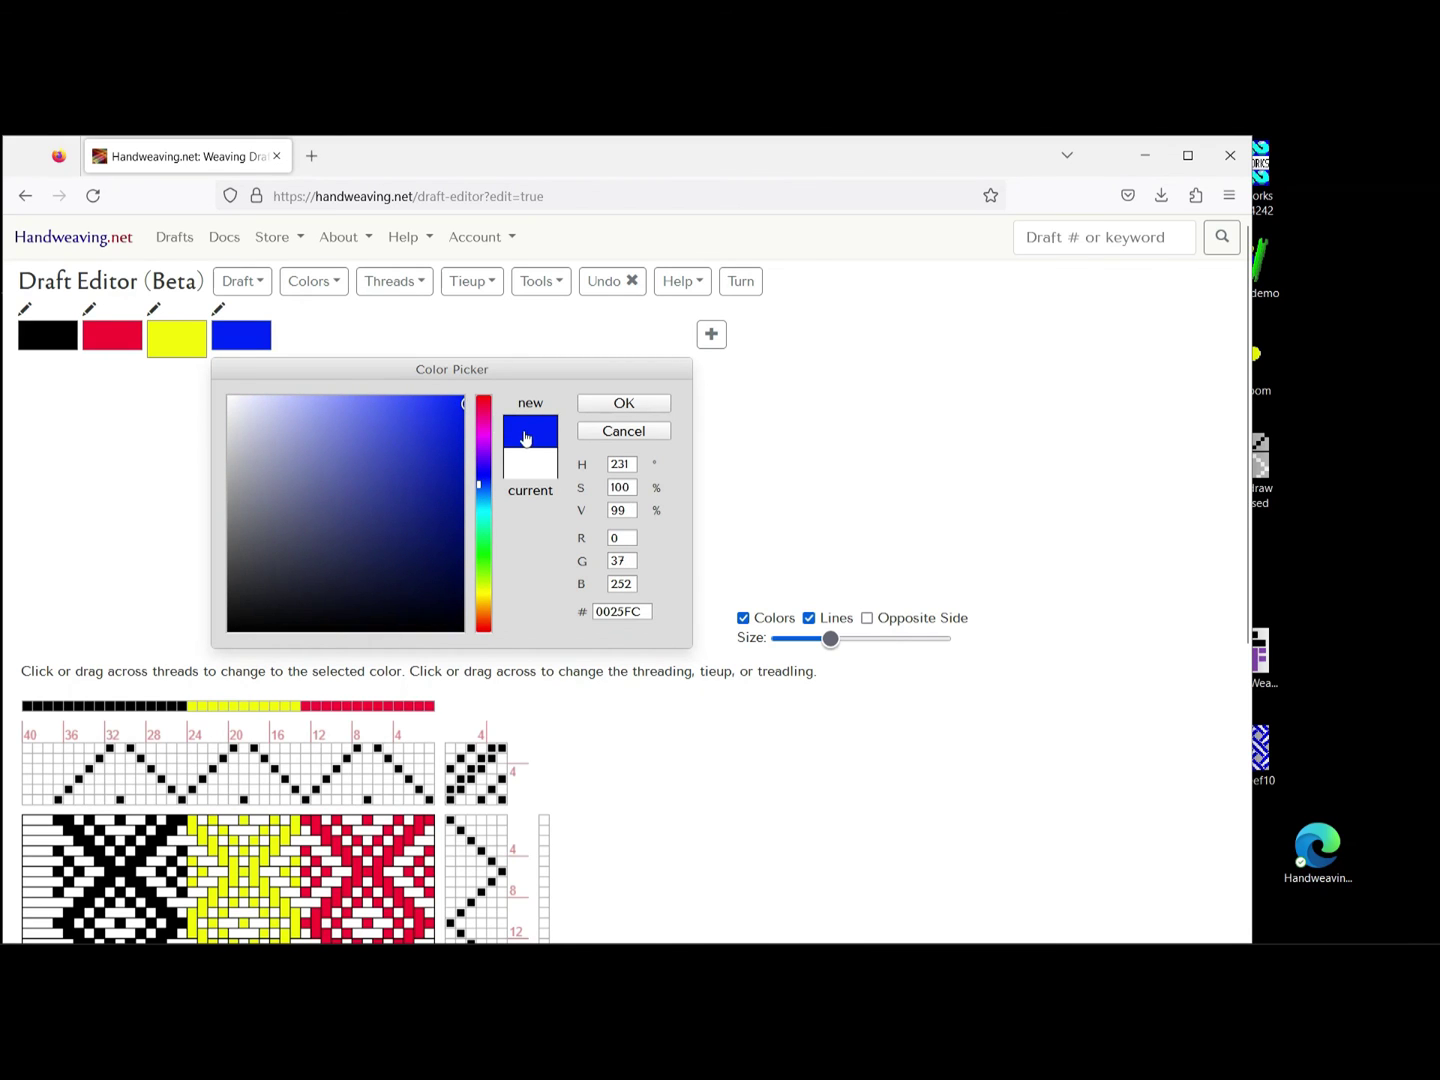
left_click(628, 405)
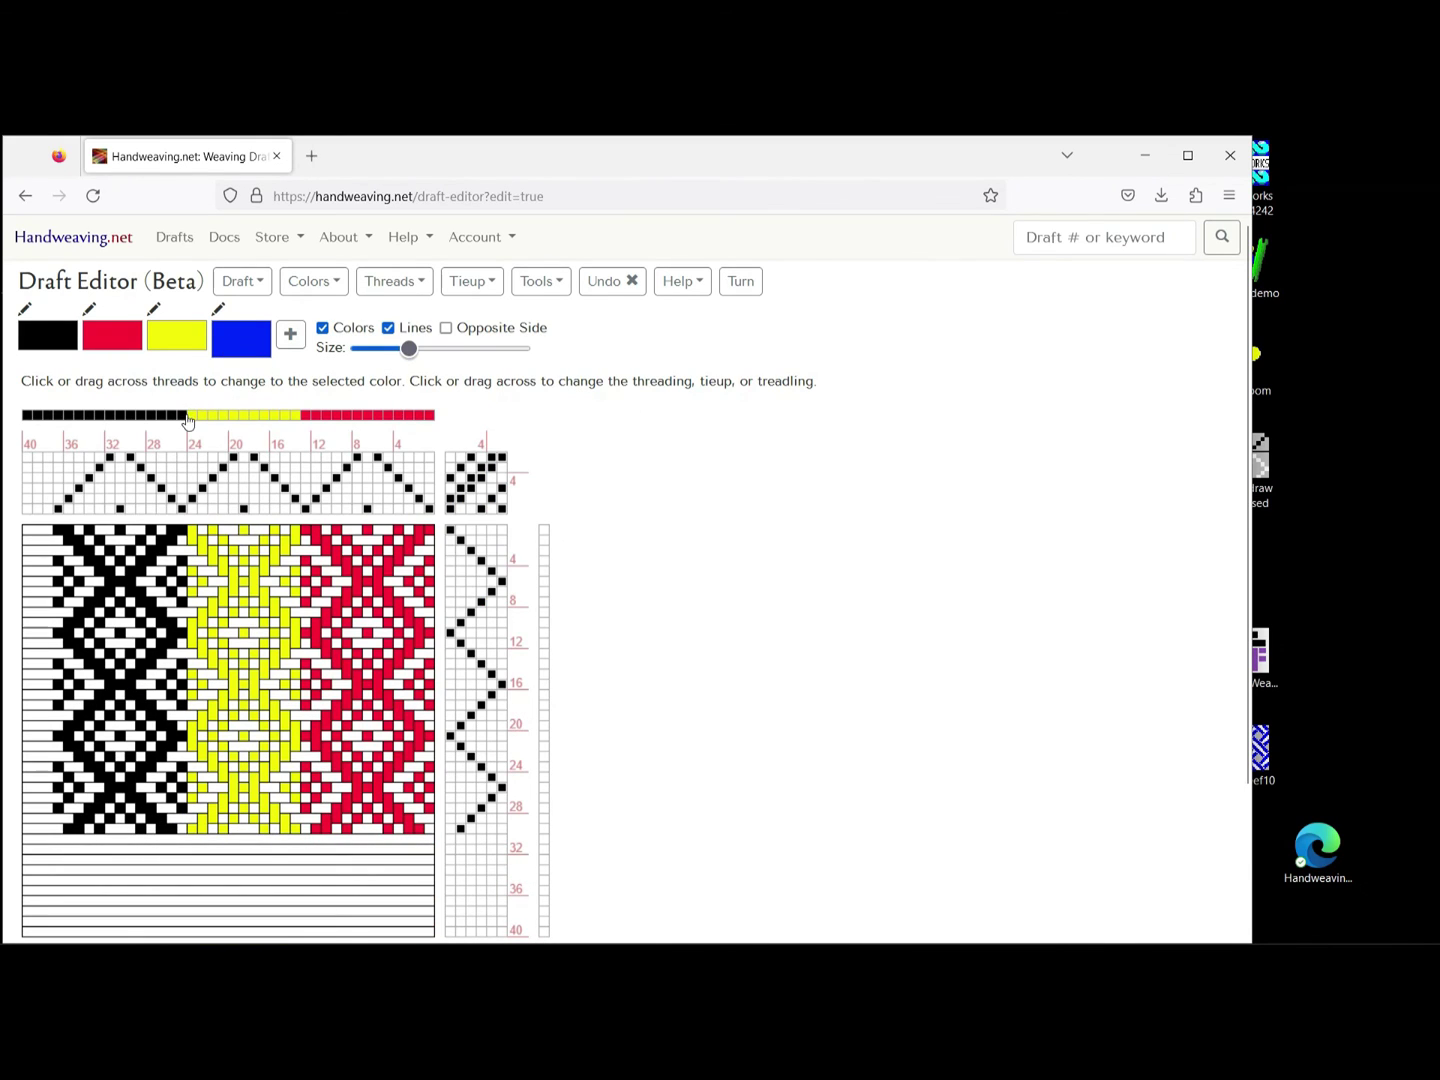
left_click_drag(187, 420, 56, 422)
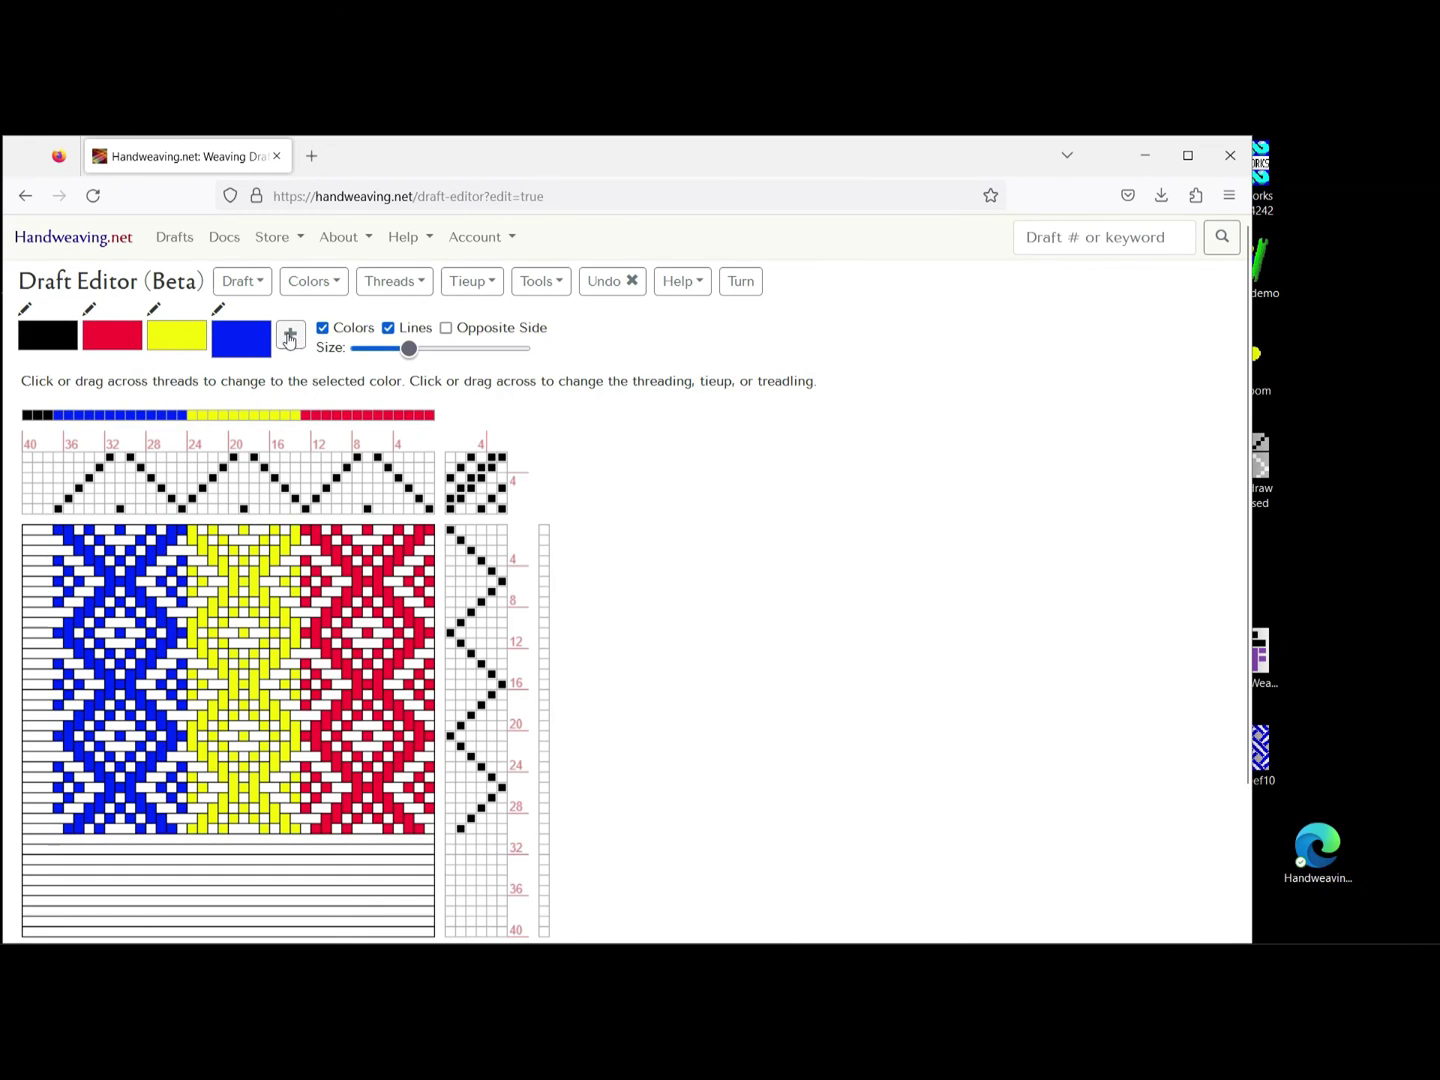
- Add two palette swatches, set the first new one to a golden orange with hue 50, and paint weft picks 1–10 with it
left_click(290, 338)
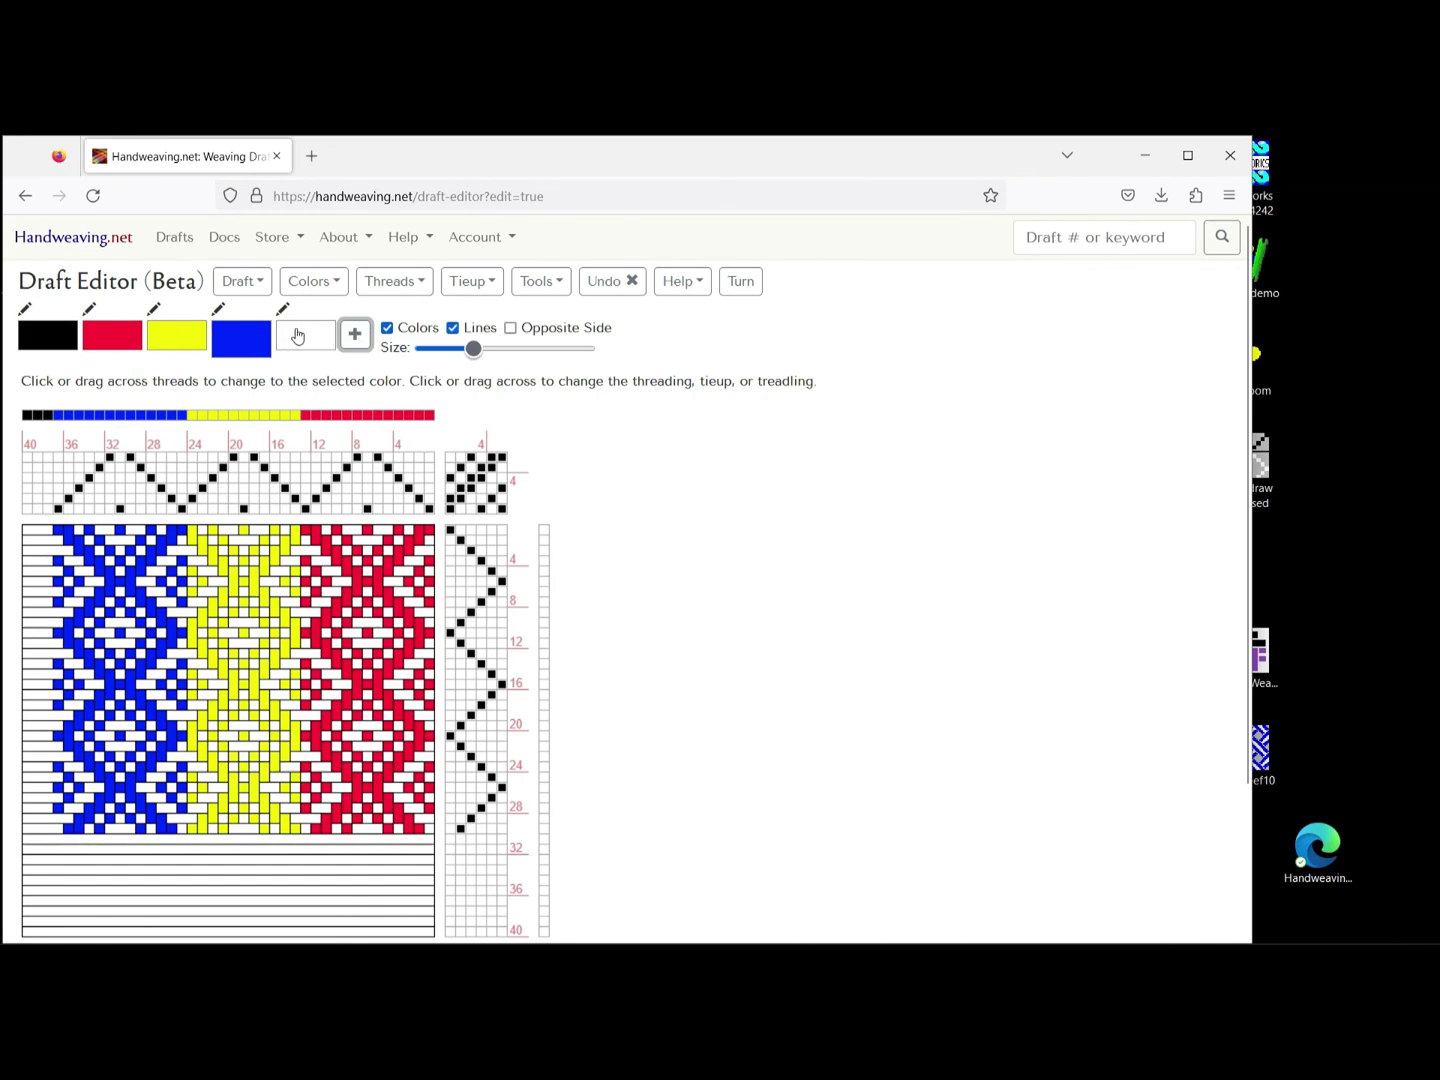
left_click(353, 338)
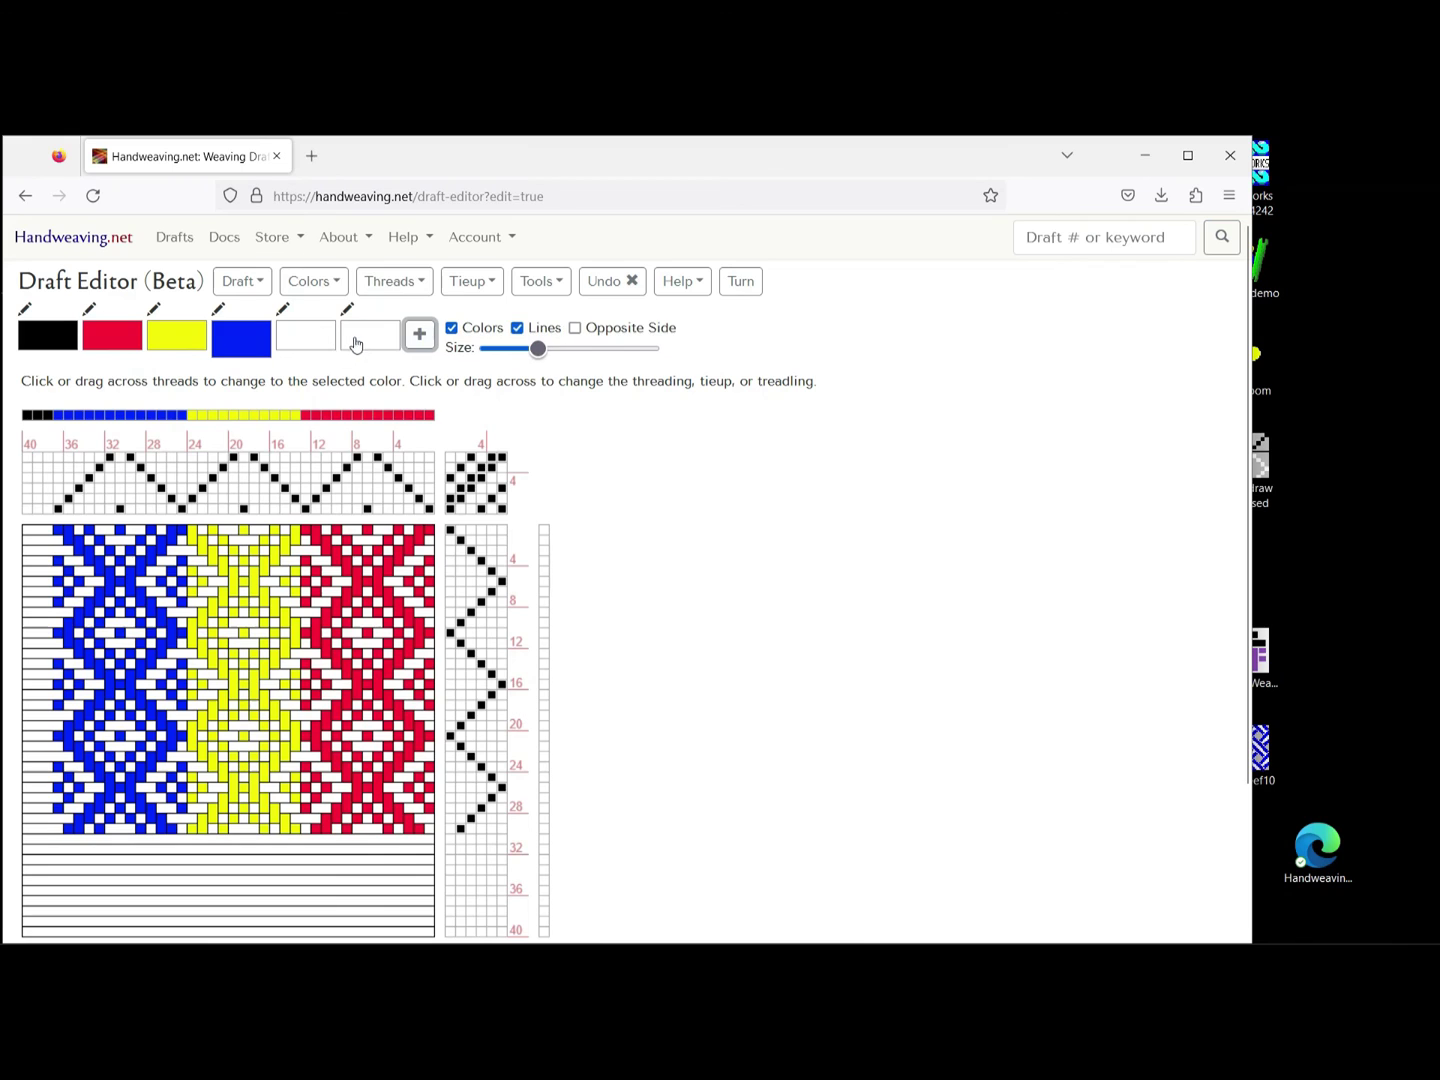
left_click(283, 316)
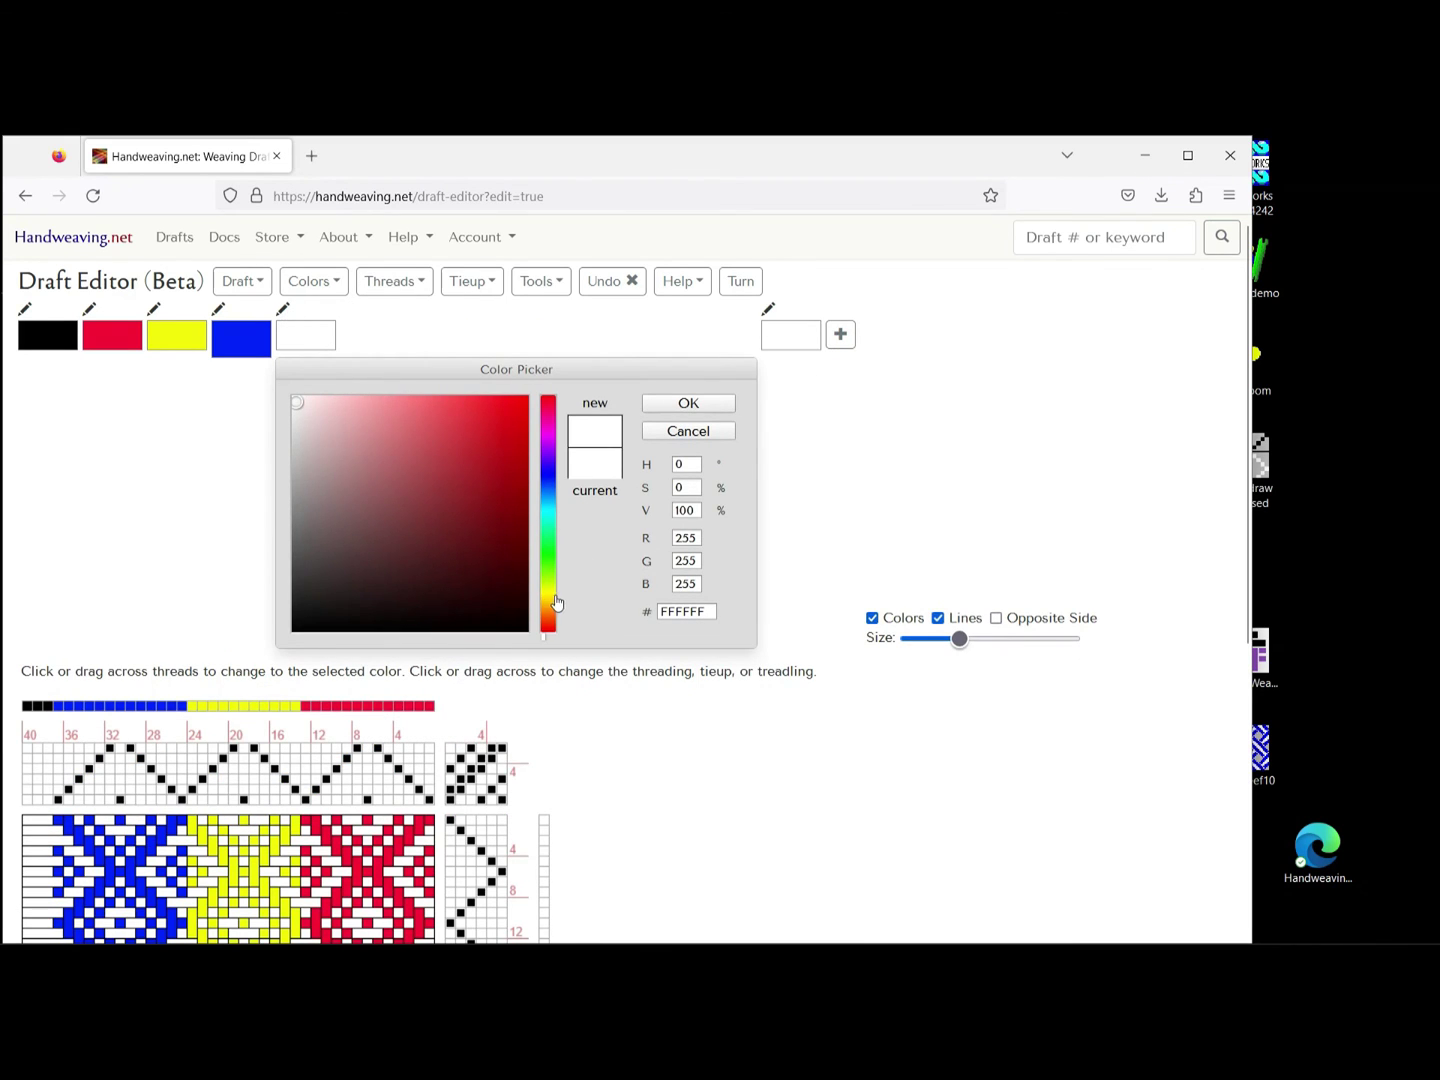
left_click(548, 607)
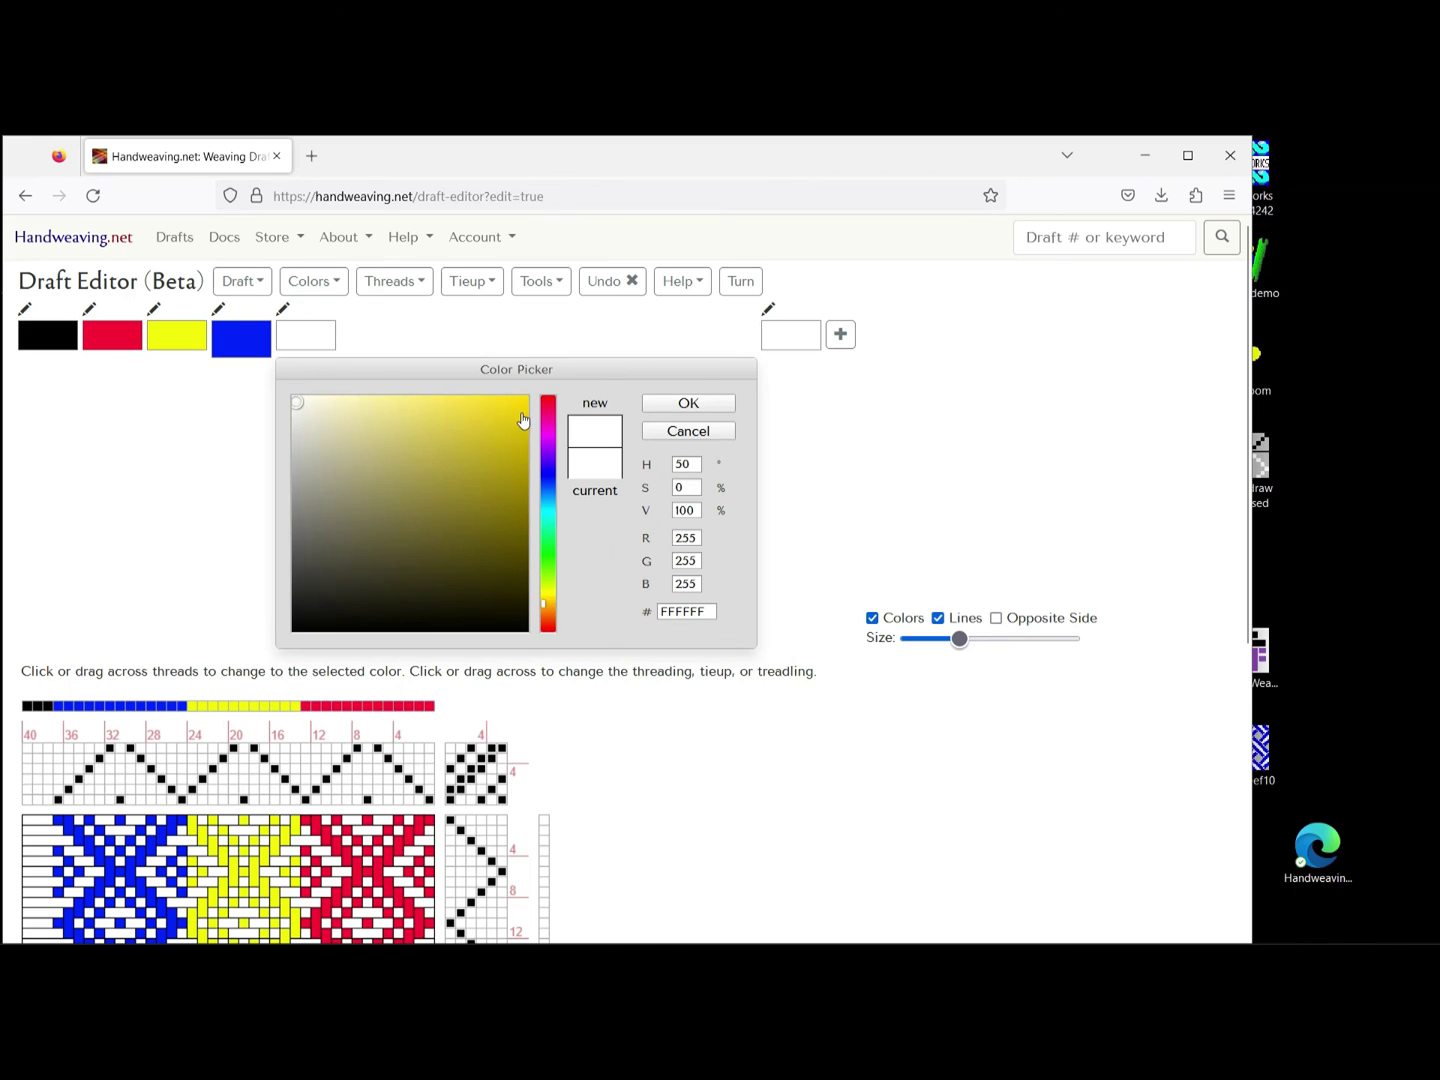
left_click(522, 420)
left_click(706, 404)
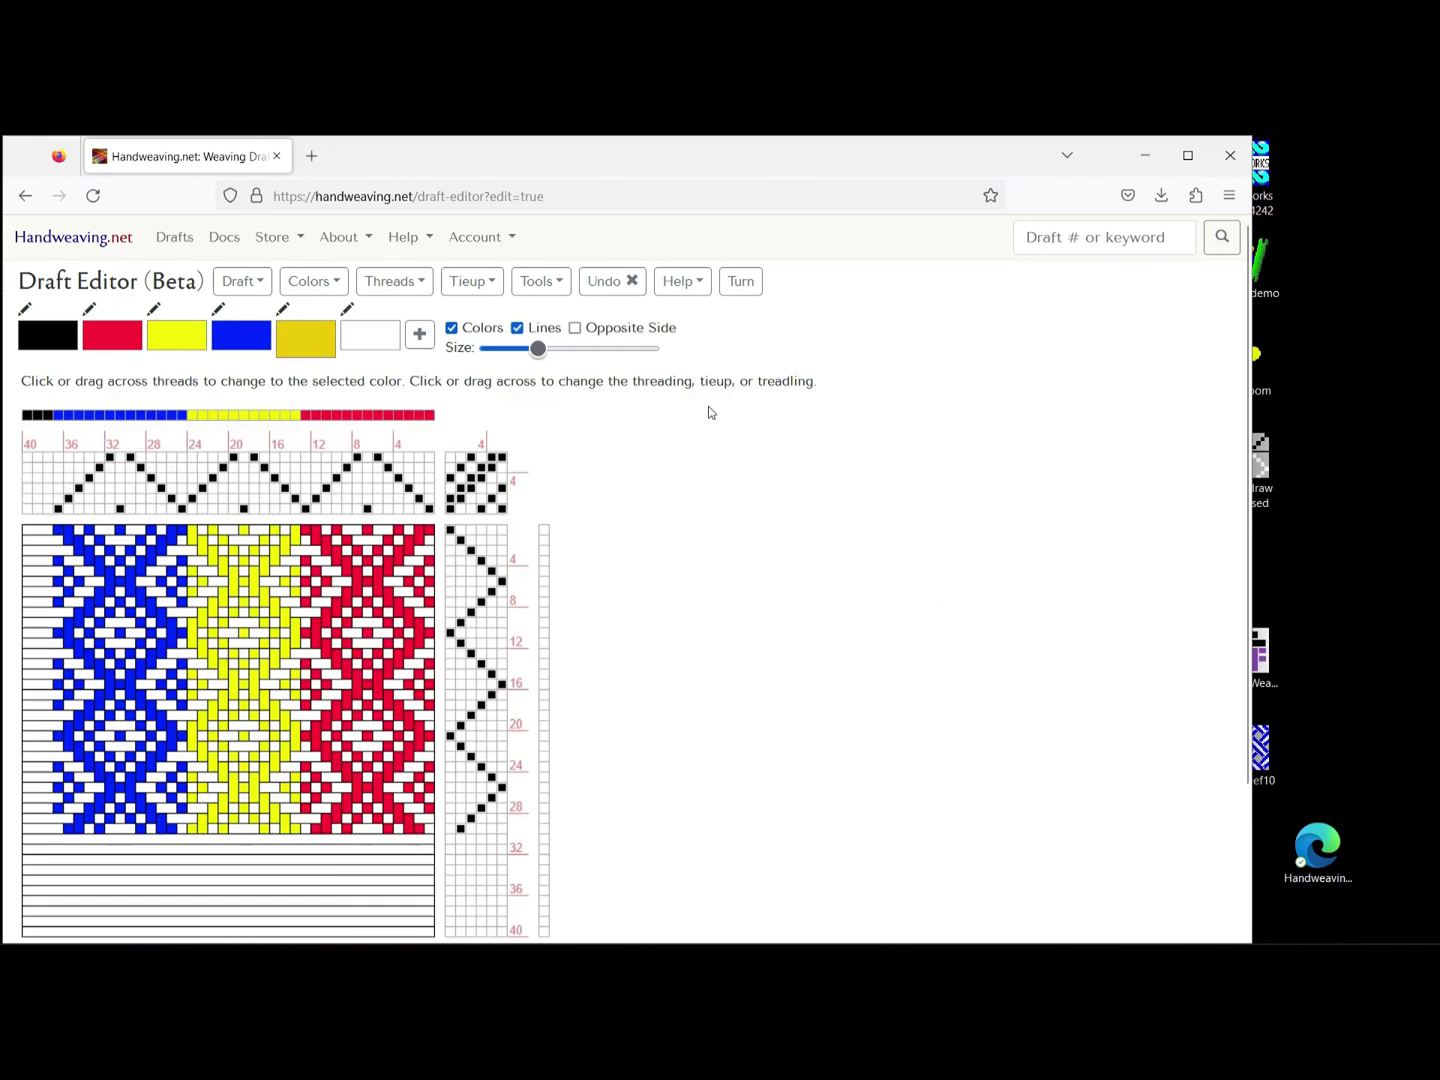
left_click(544, 532)
left_click_drag(546, 540, 548, 623)
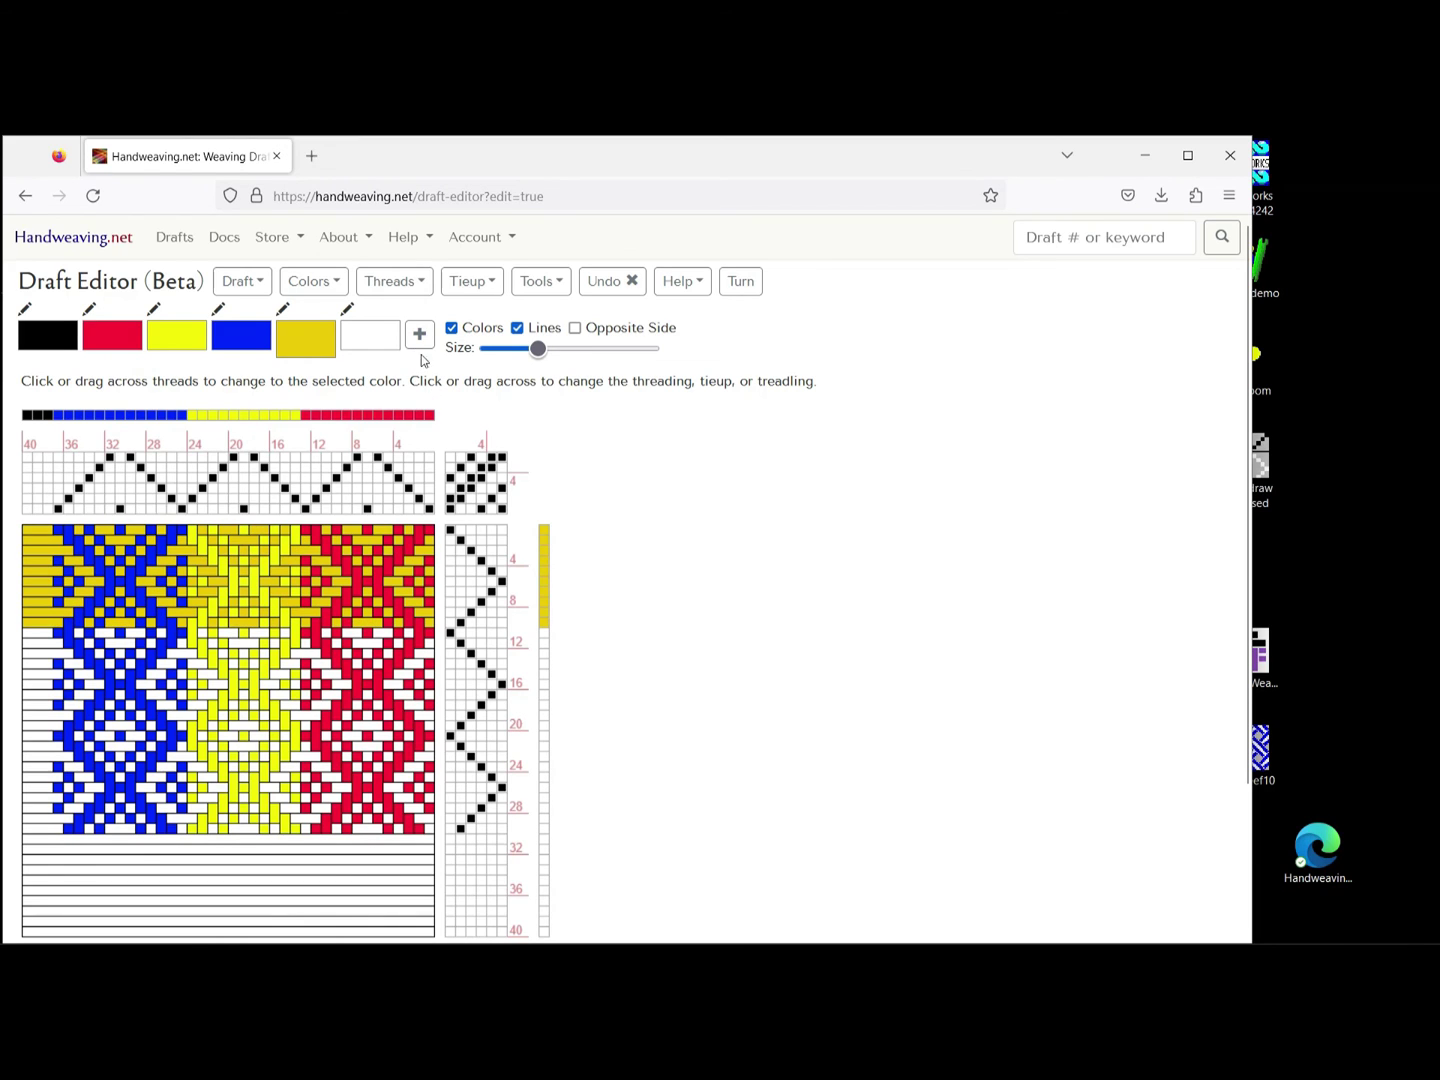
- Set the sixth palette swatch to green 37EA0E and paint weft picks 11–20 with it
left_click(347, 318)
left_click(613, 565)
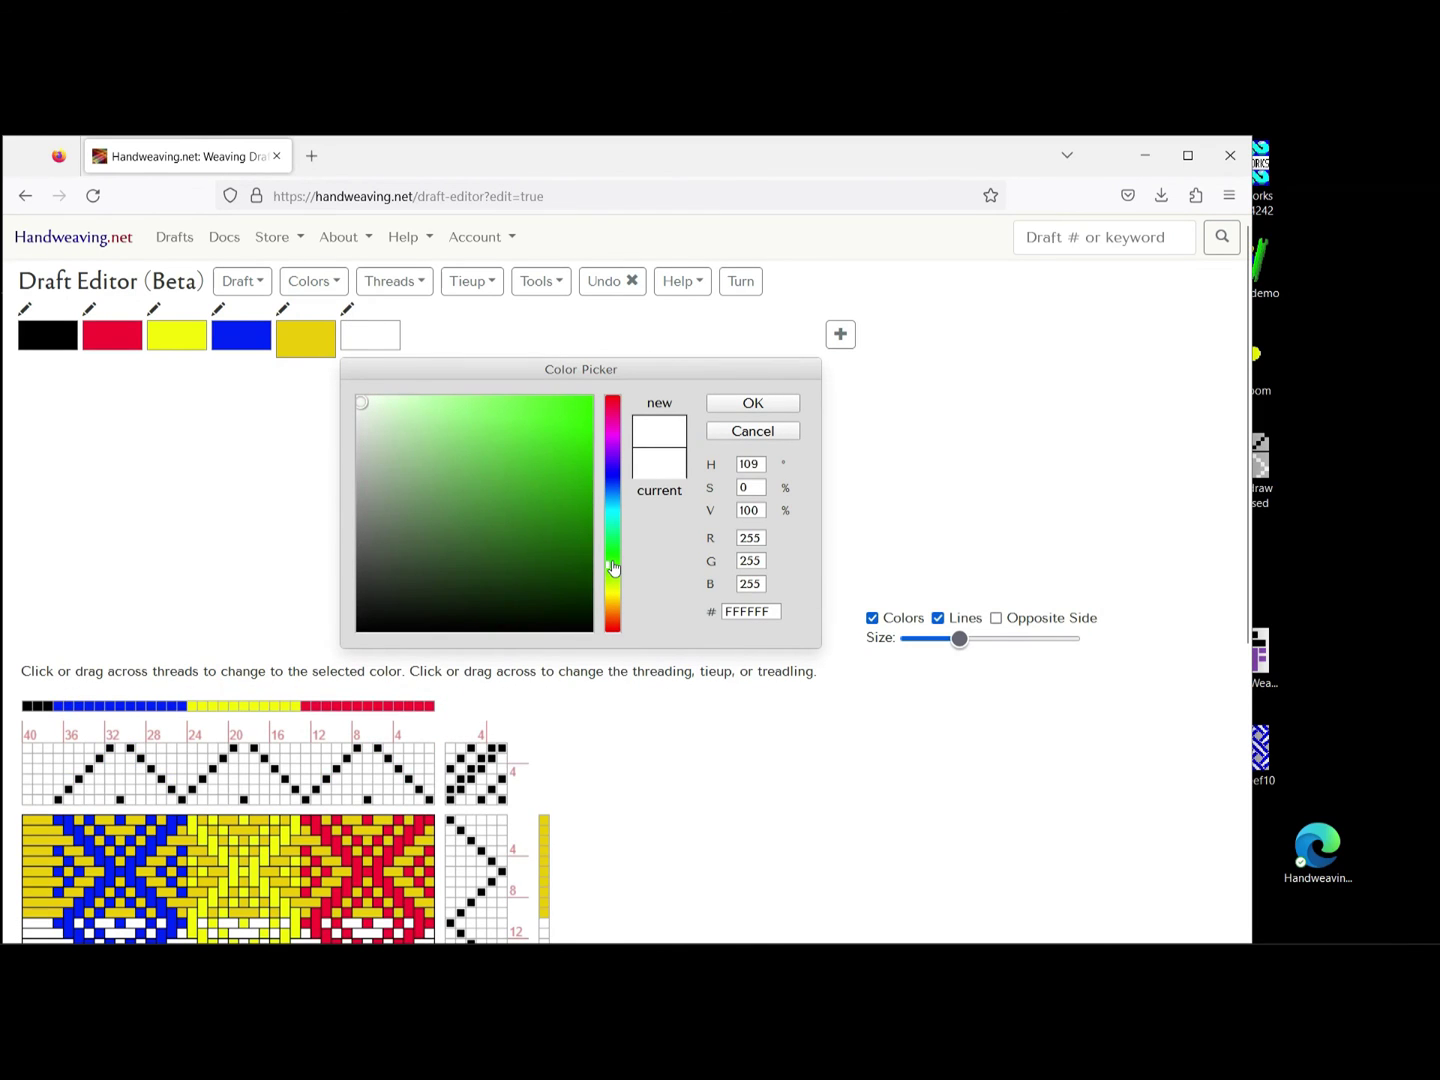
left_click(581, 422)
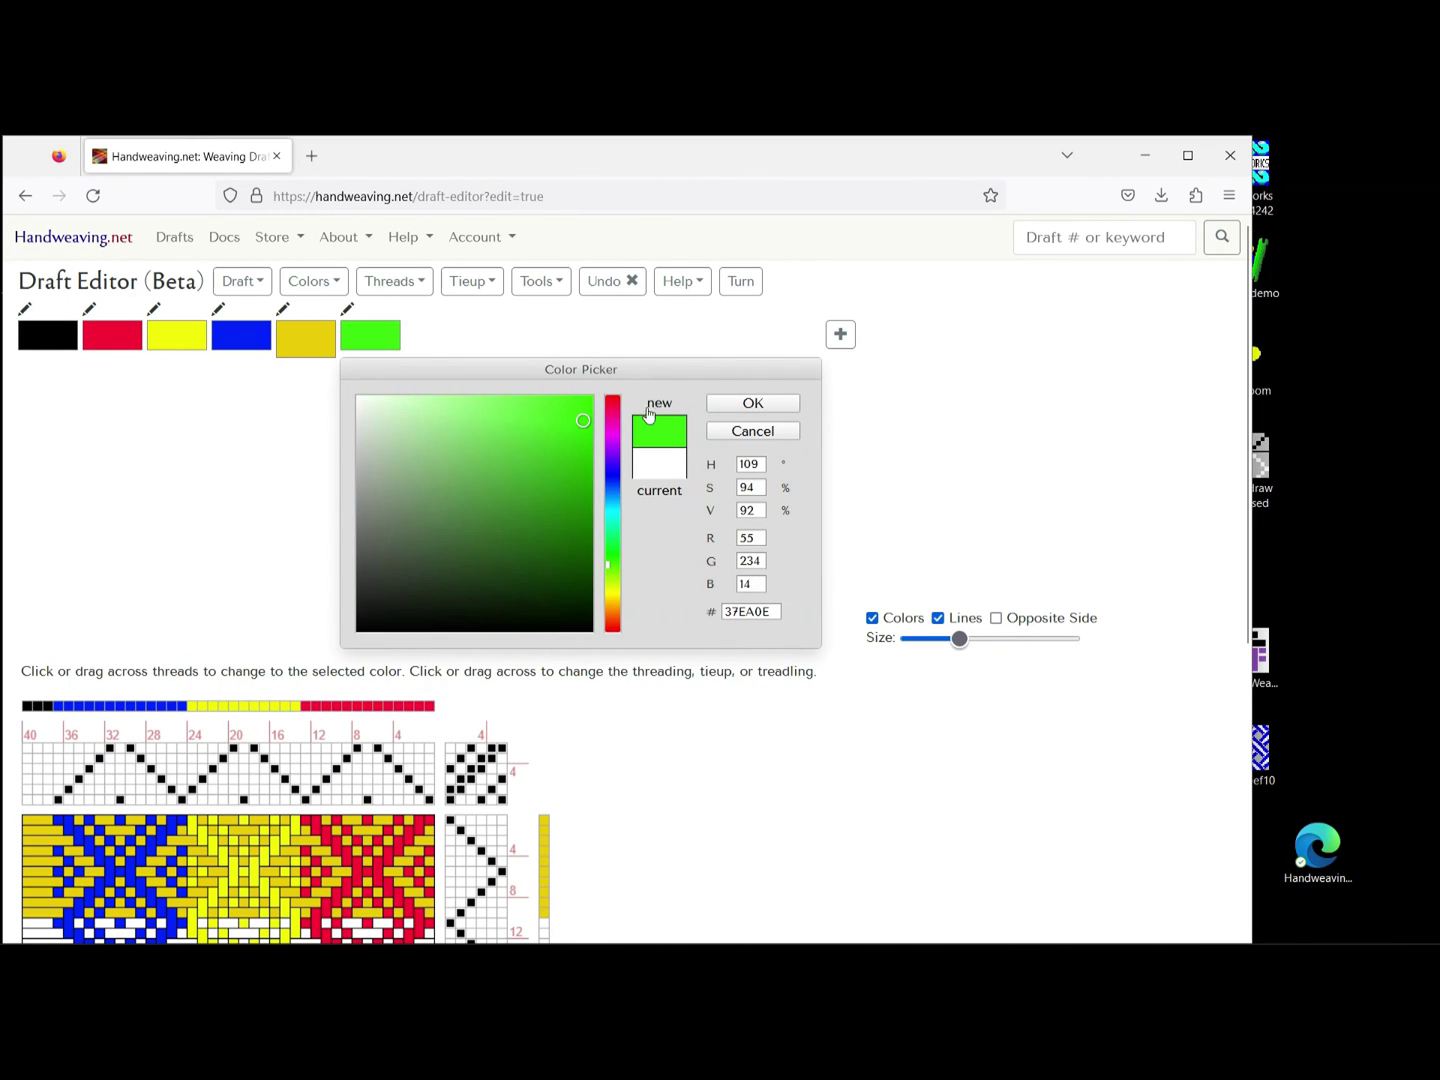
left_click(732, 405)
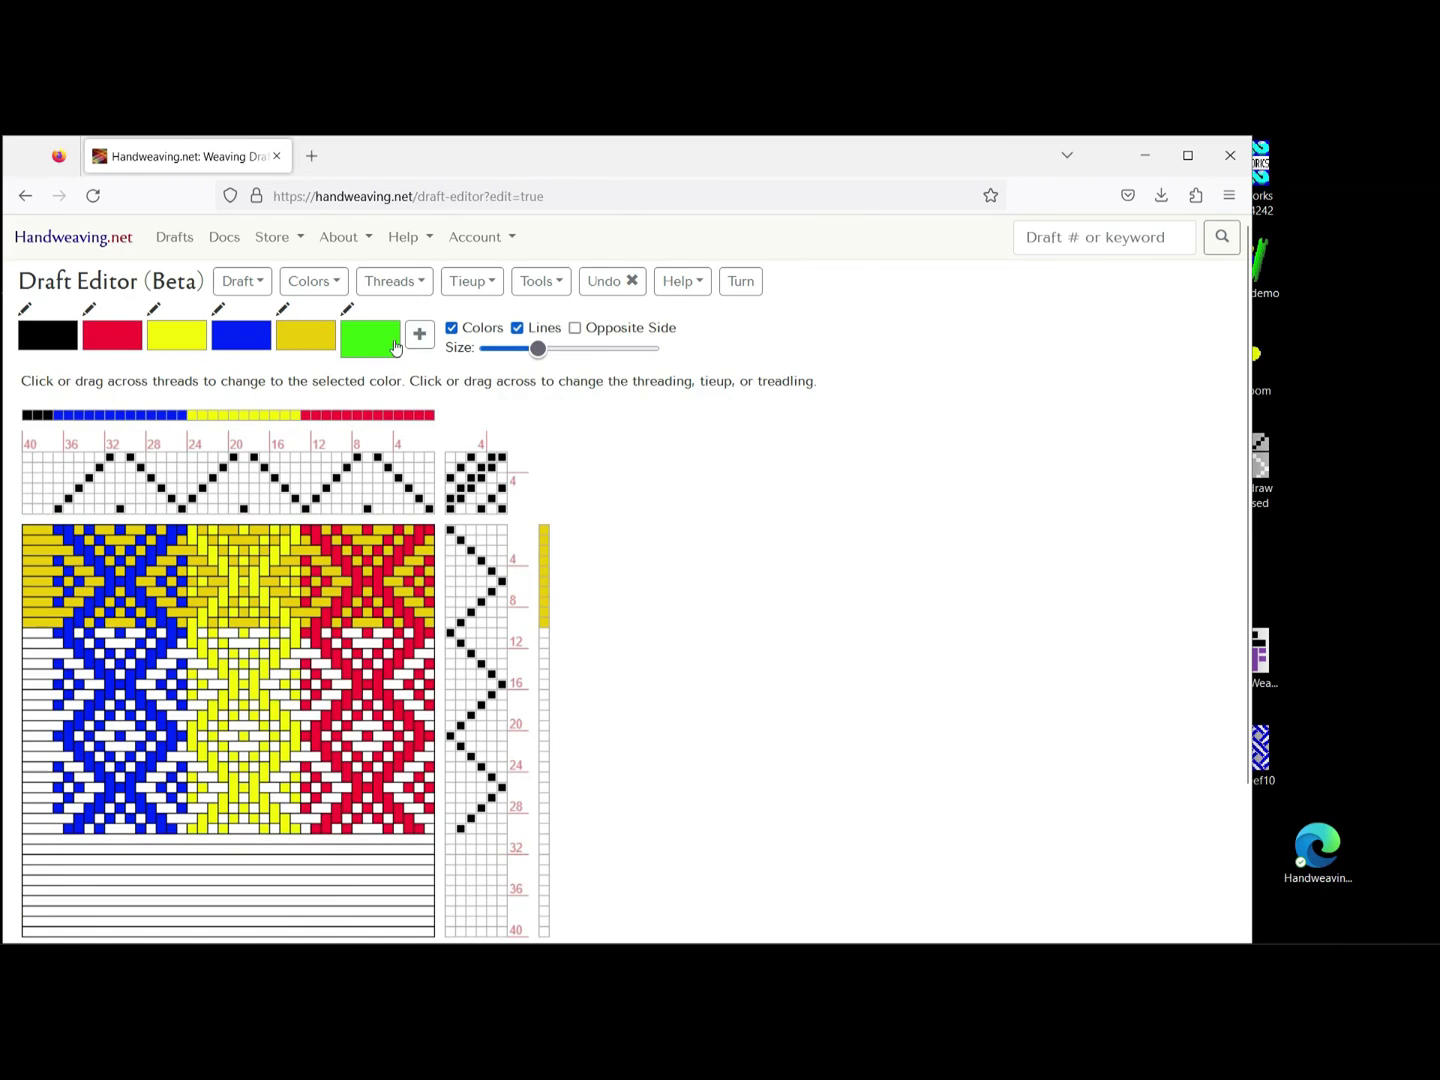
left_click_drag(549, 638, 546, 733)
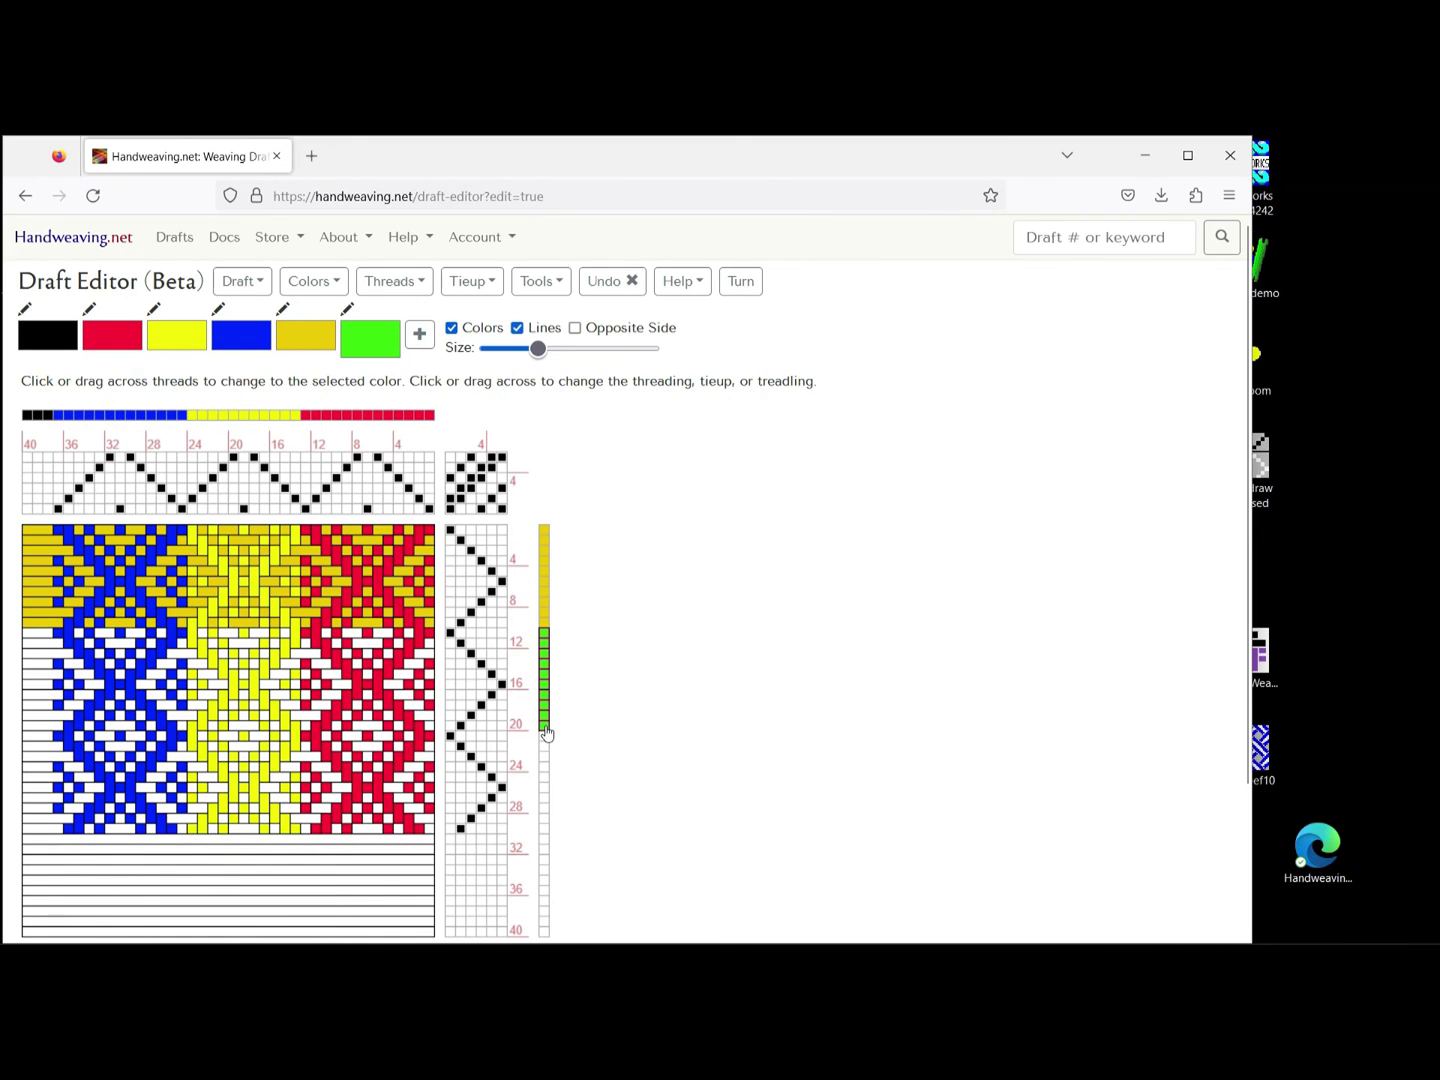
- Add a seventh palette swatch in magenta with hue 298 and paint weft picks 21–30 with it
left_click(419, 334)
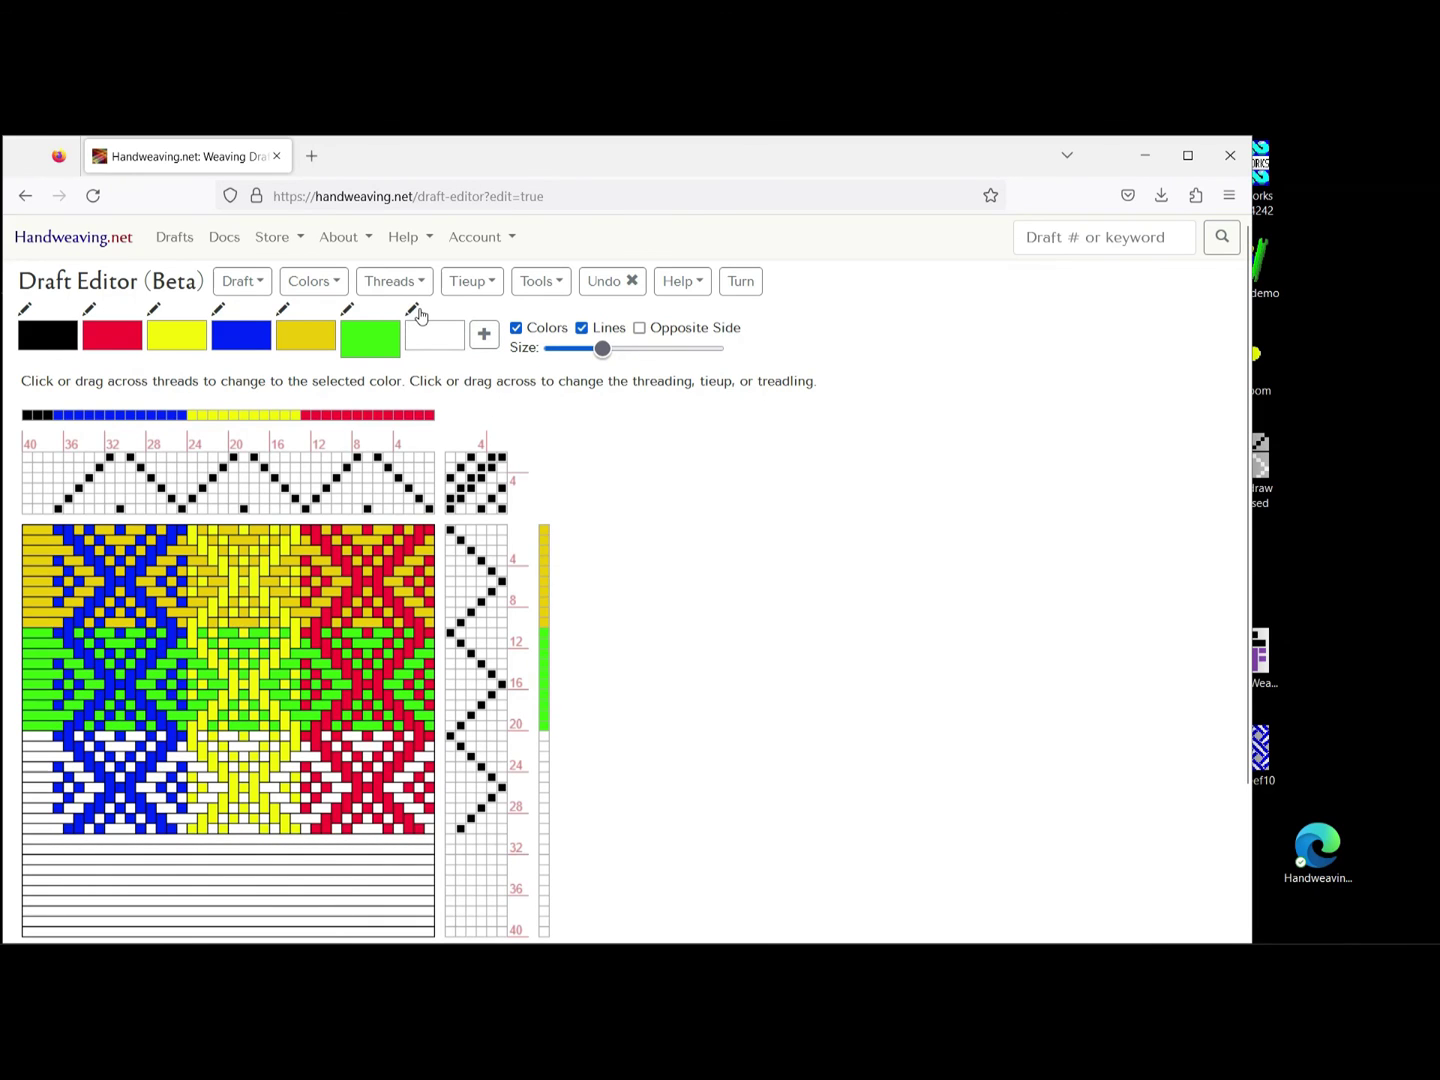
left_click(419, 315)
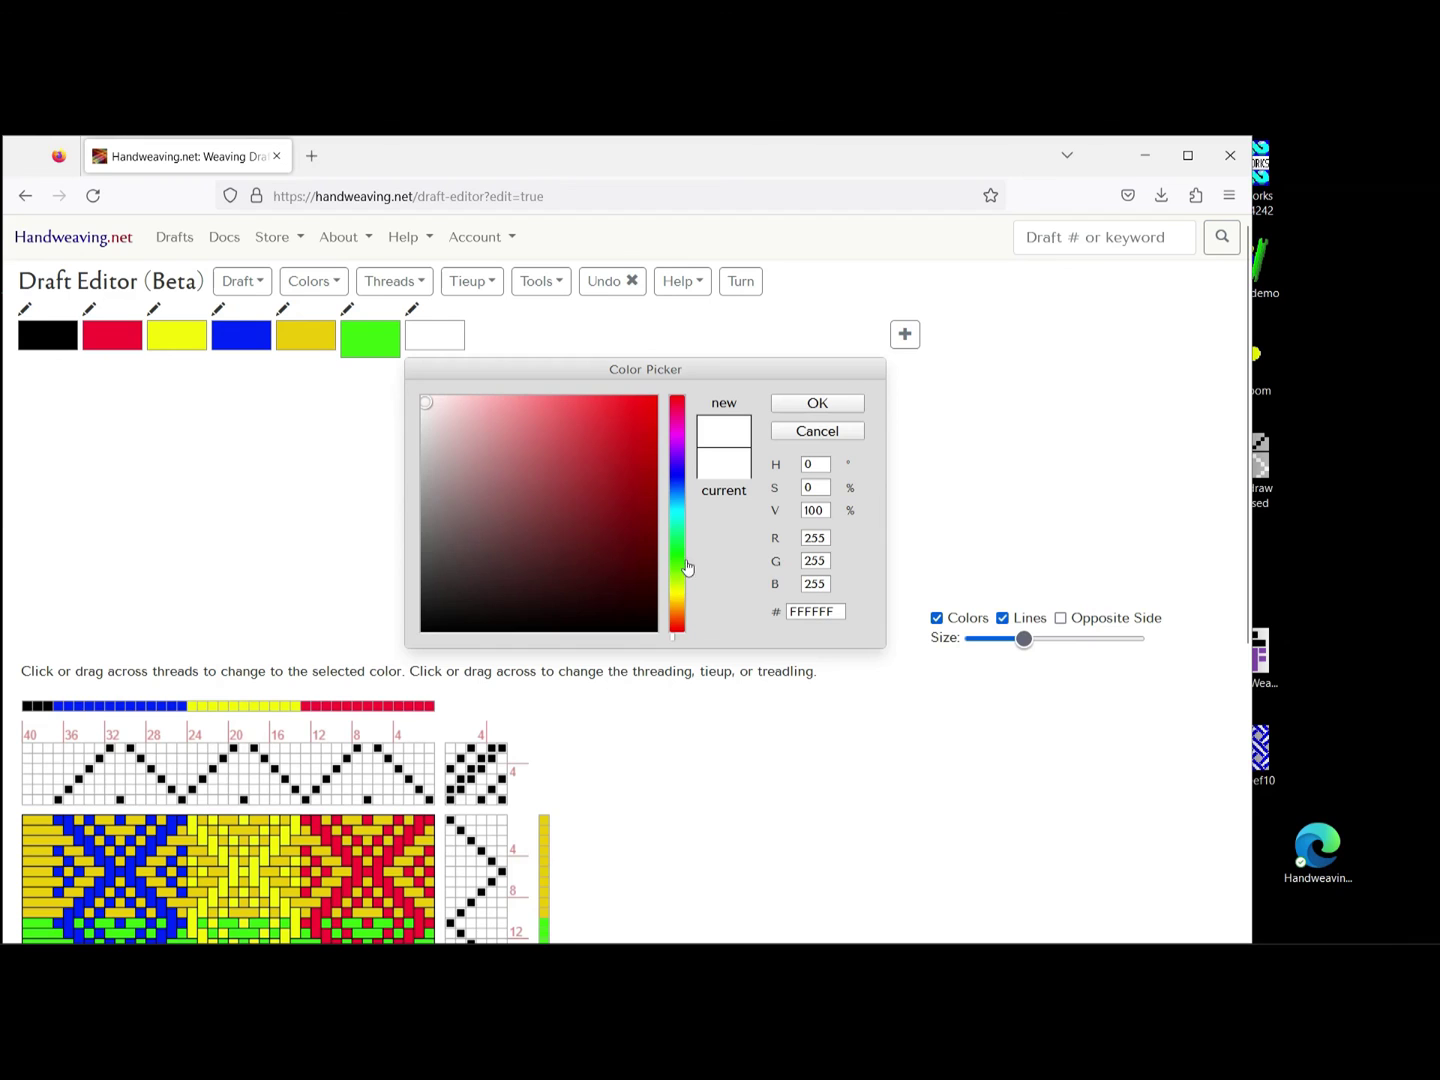
left_click(676, 440)
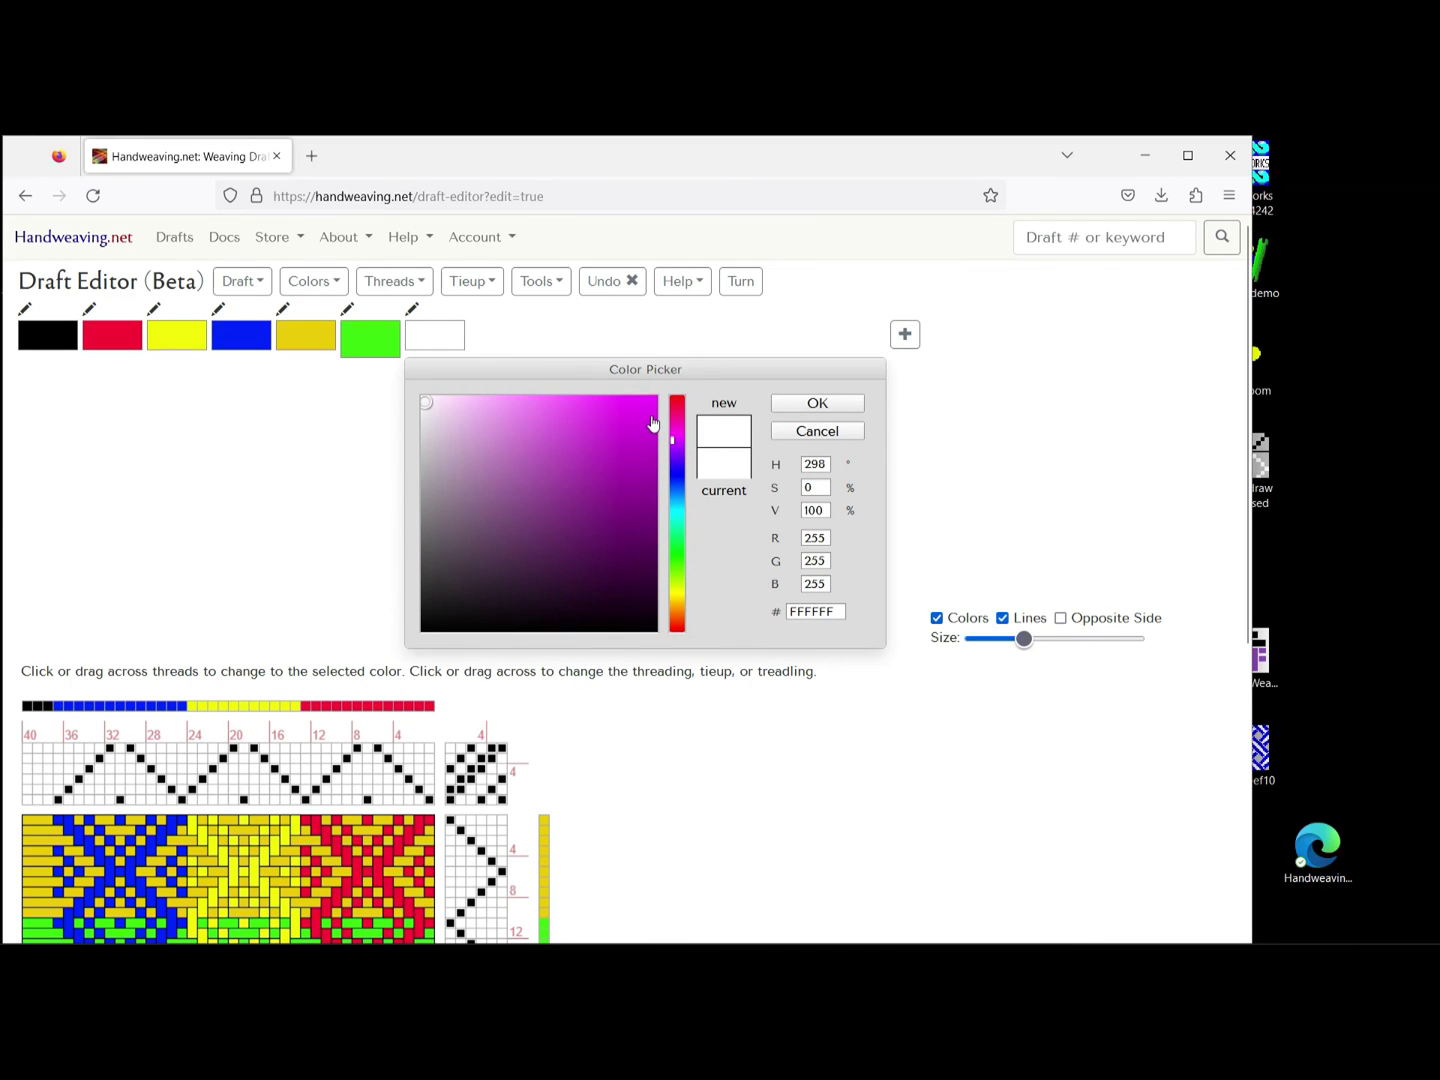
left_click(652, 425)
left_click(772, 404)
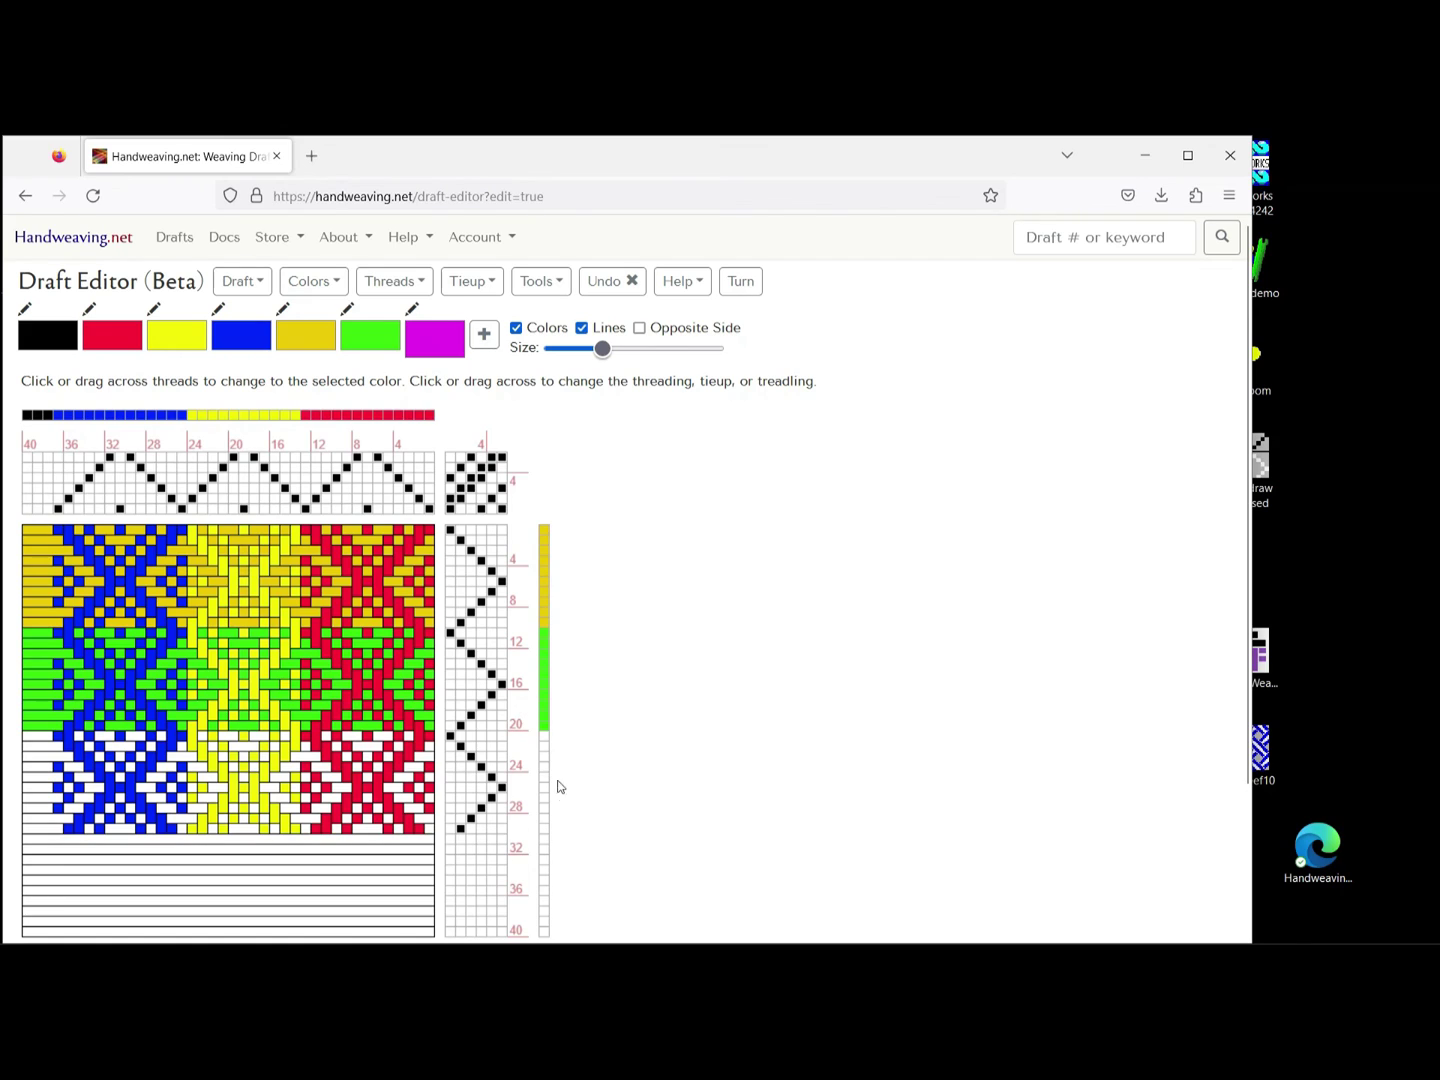
left_click_drag(544, 733, 544, 836)
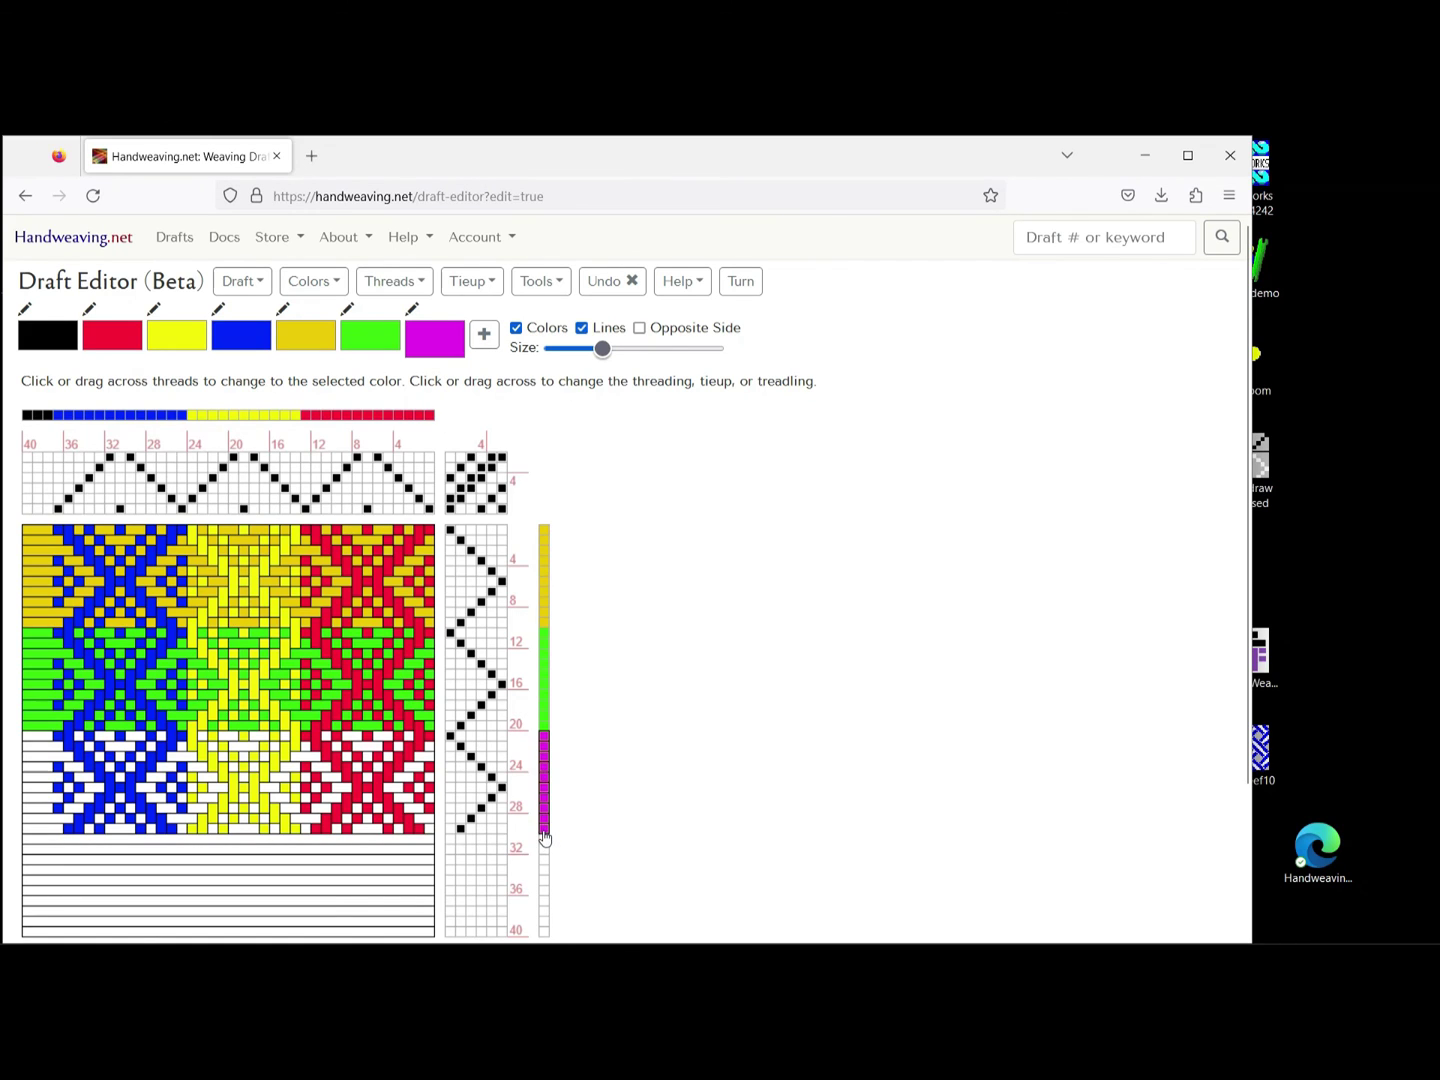